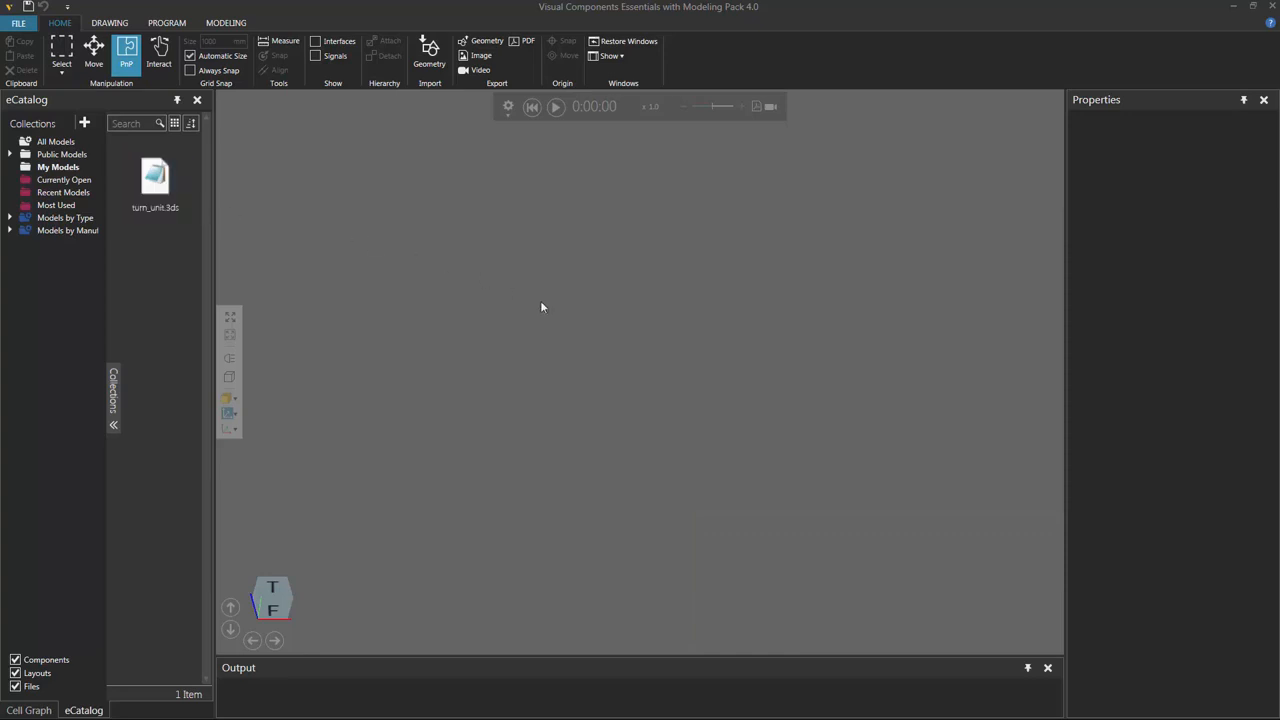
Import the geometry file turn_unit.3ds from C:\temp using the default import settings
left_click(438, 60)
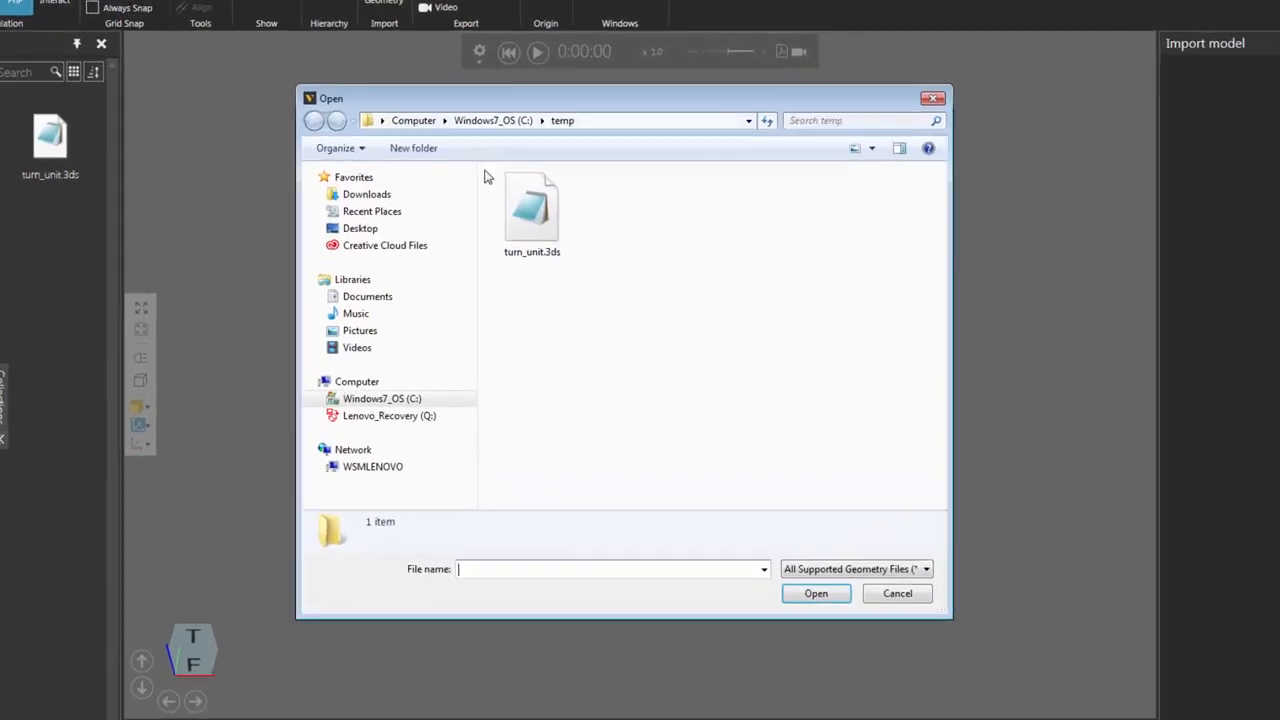
left_click(538, 244)
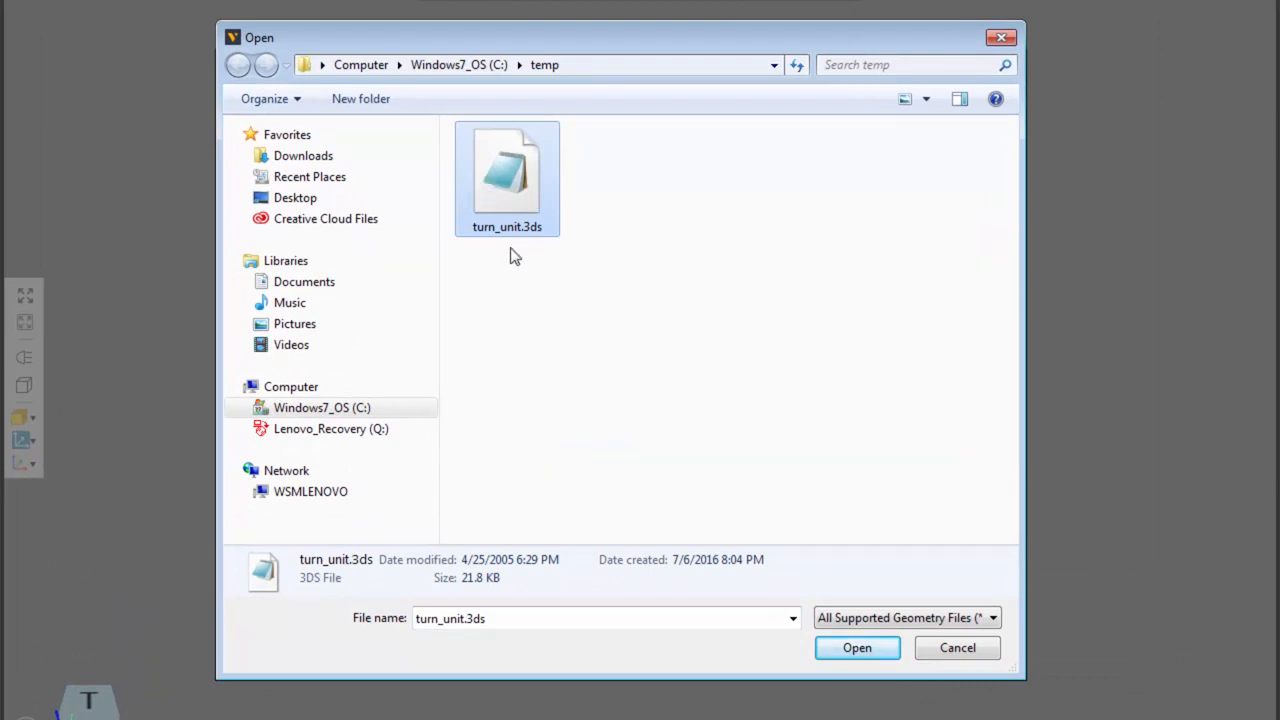
left_click(831, 646)
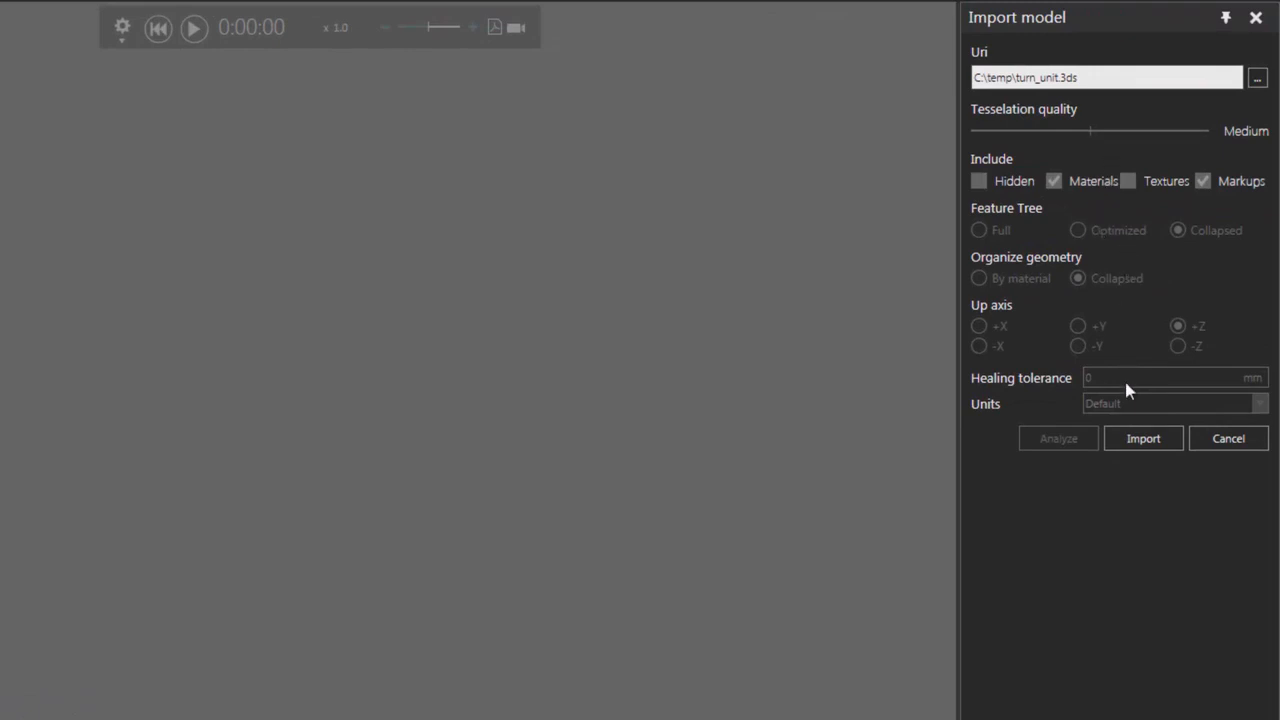
left_click(1116, 450)
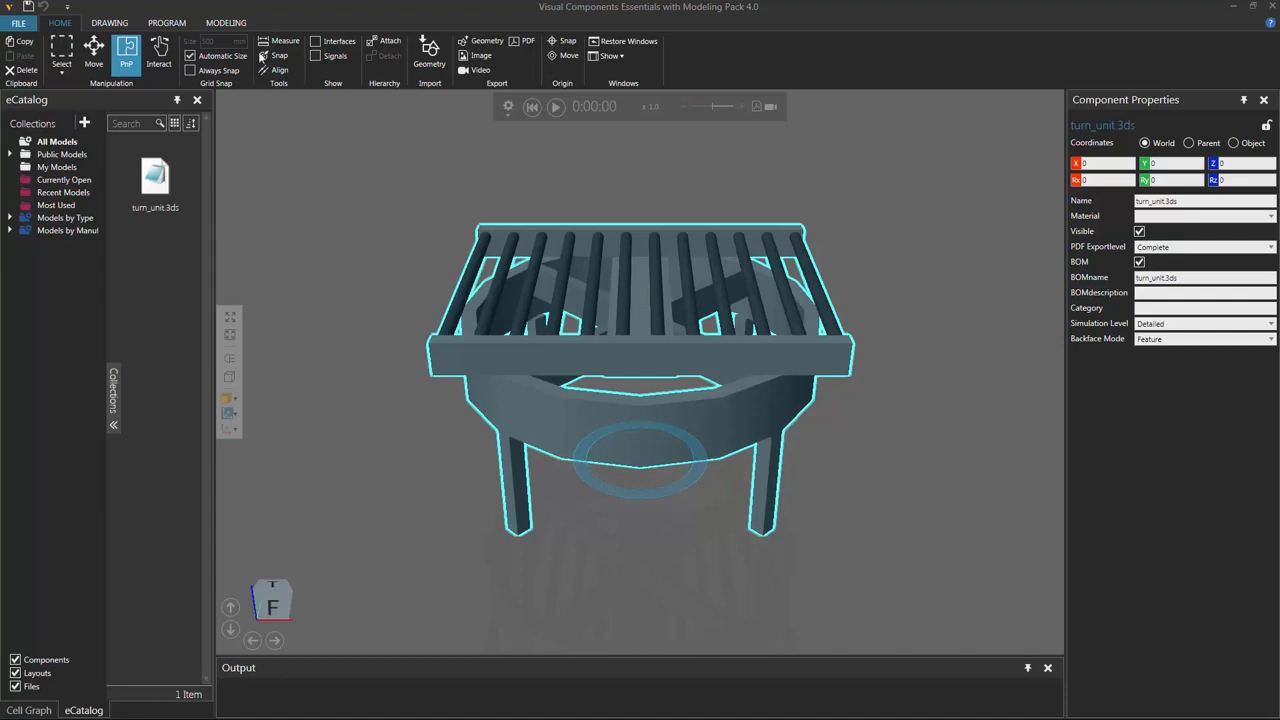
Rename the imported component to "Turn Unit" in the modeling workspace
left_click(230, 26)
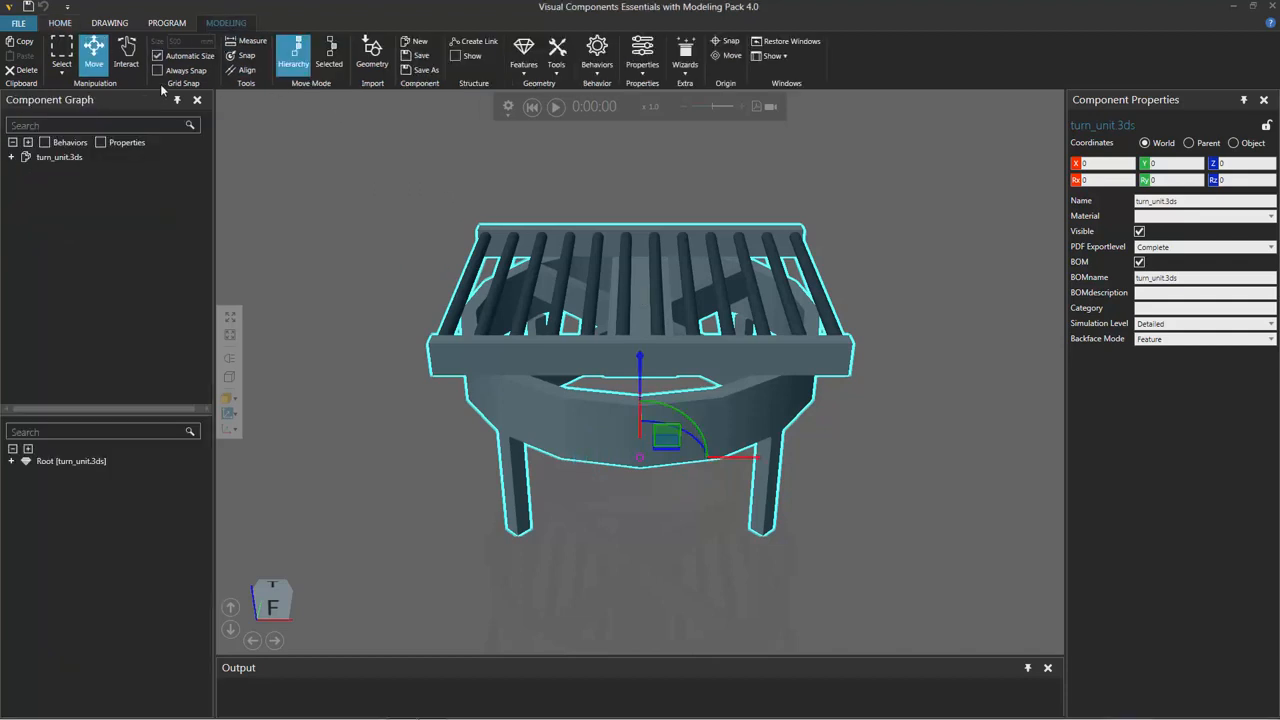
left_click(60, 157)
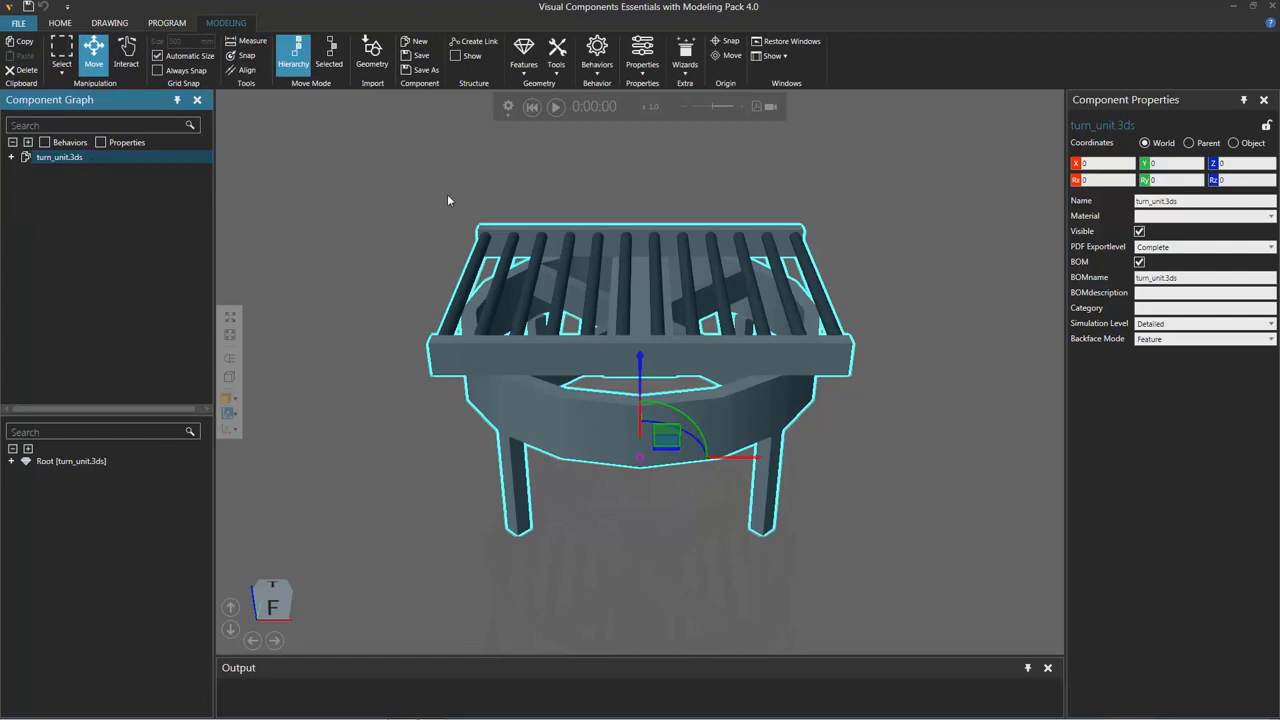
left_click(1170, 201)
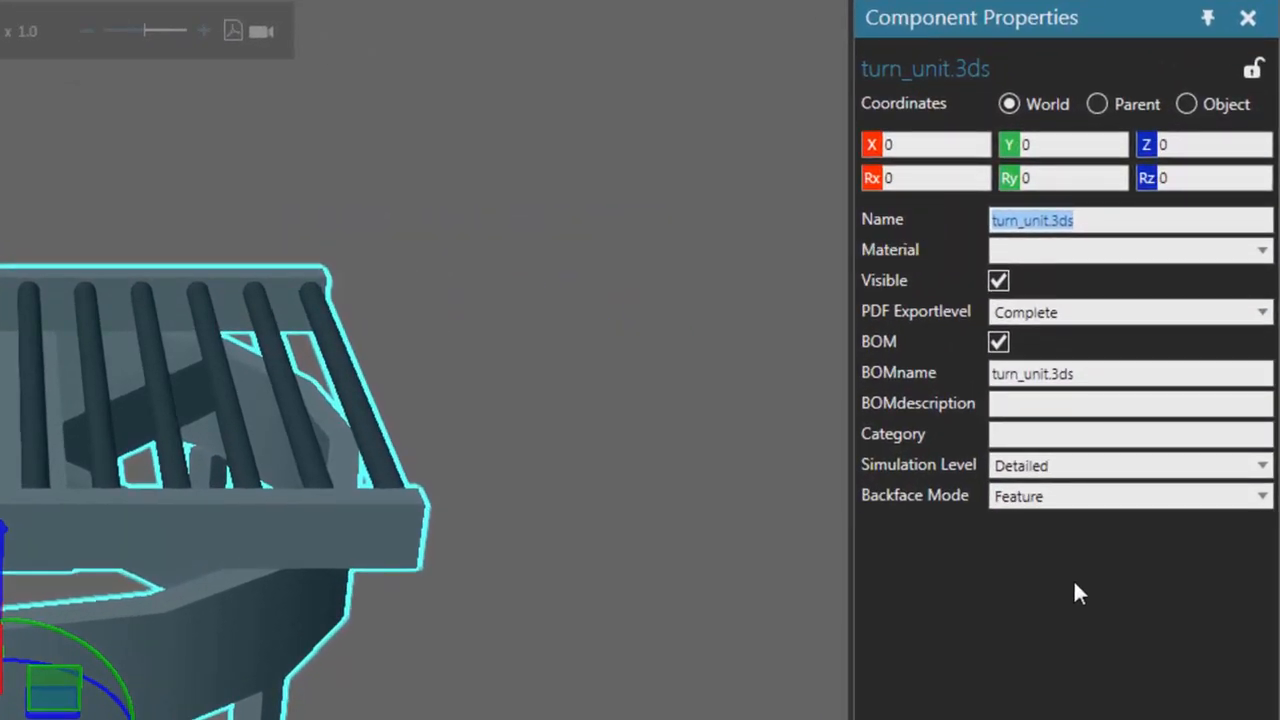
type("Turn Unit")
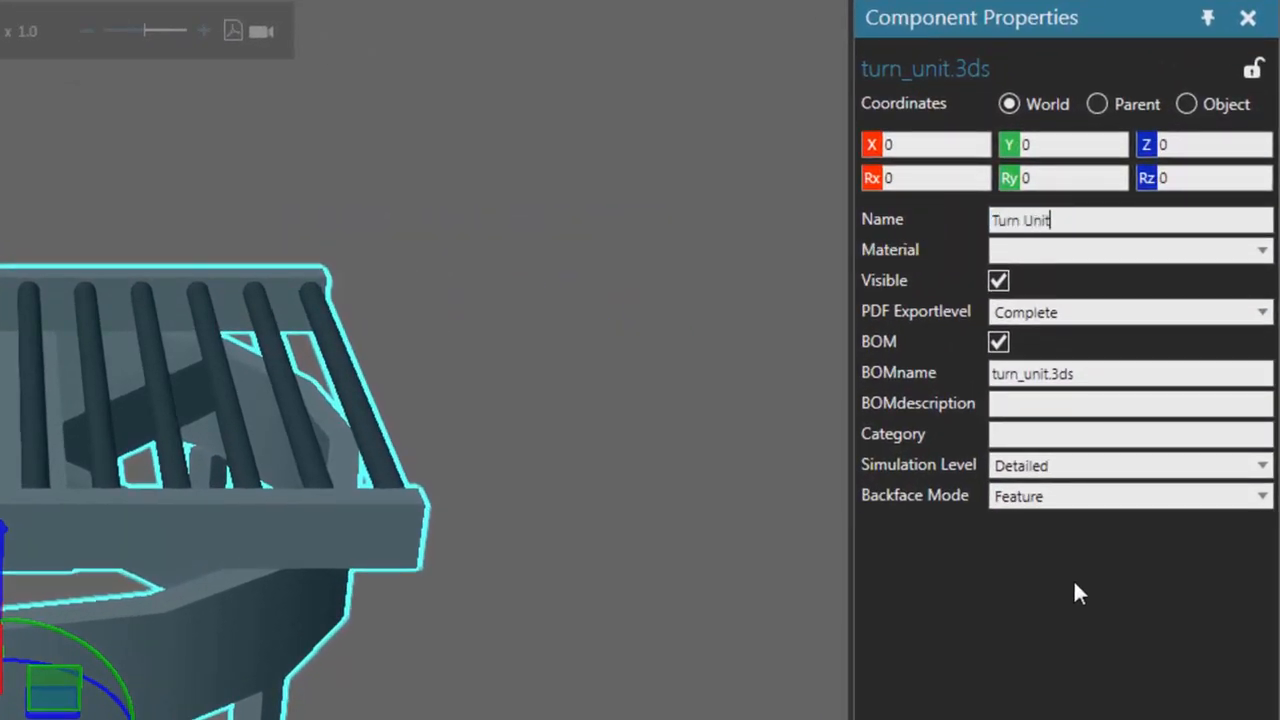
key("Return")
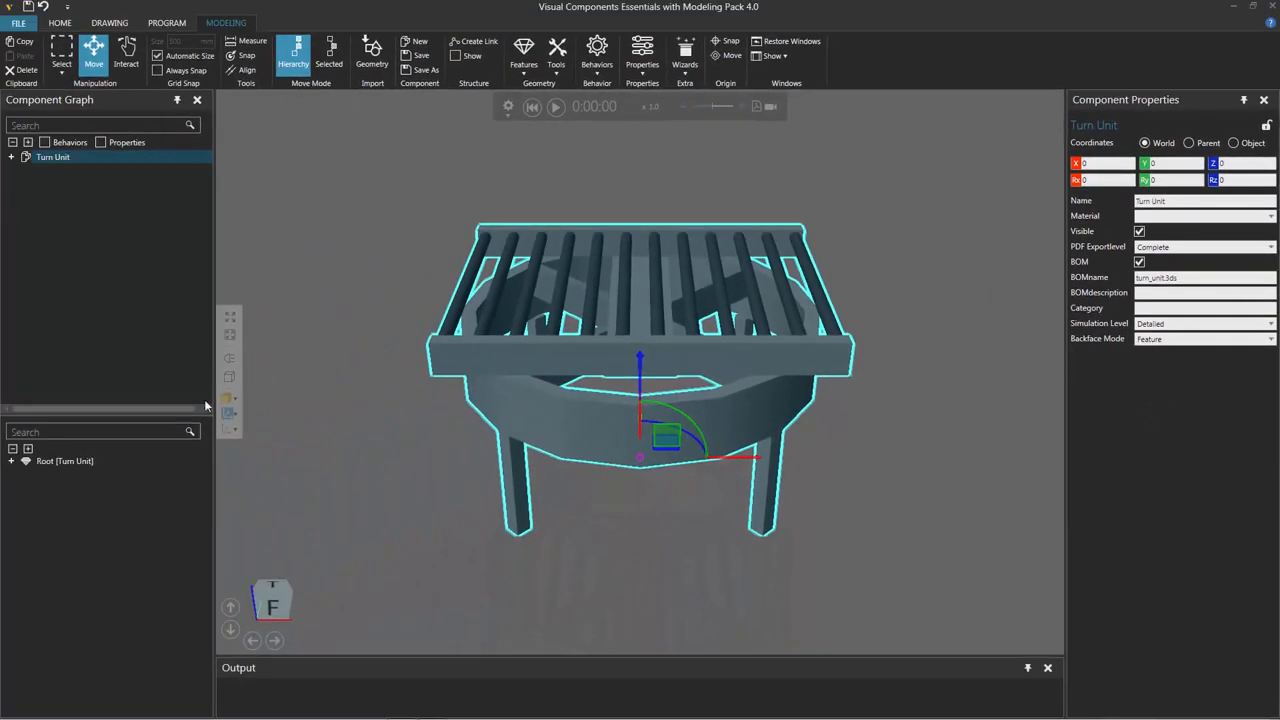
Split the twelve rollers, both side rails and the central beam from the component's geometry into a new feature at split level Set
left_click(28, 449)
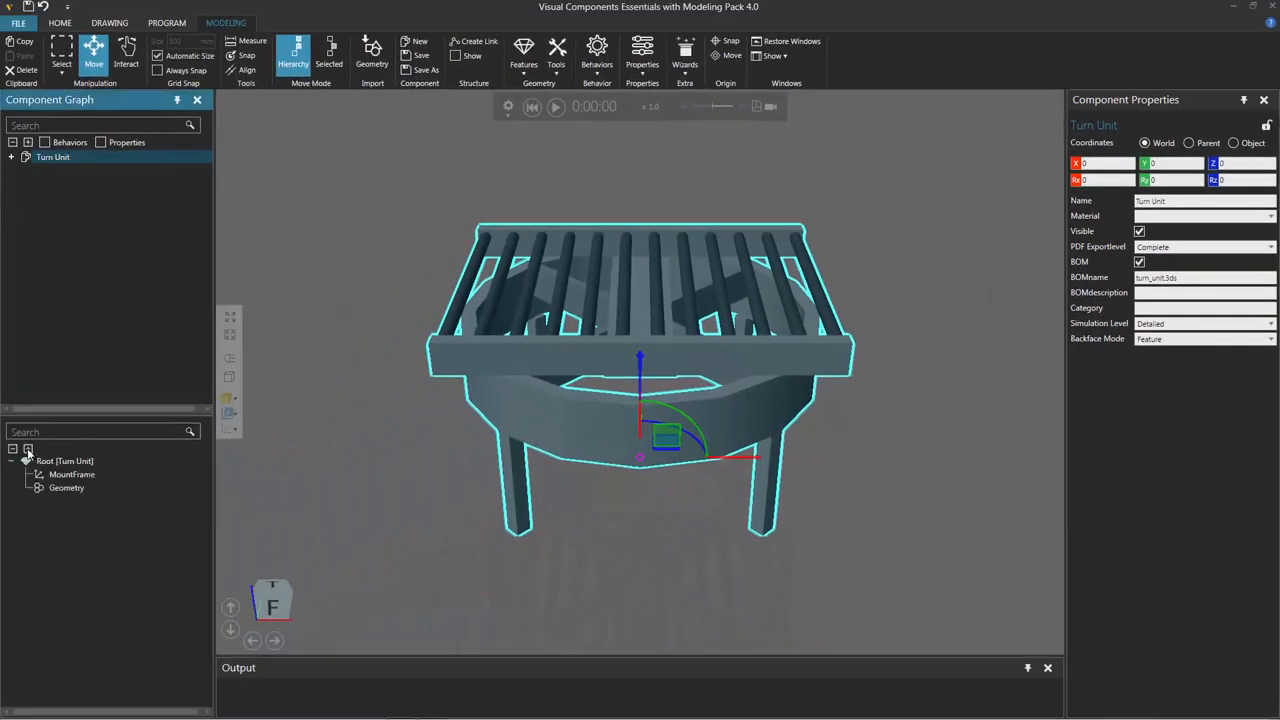
left_click(59, 488)
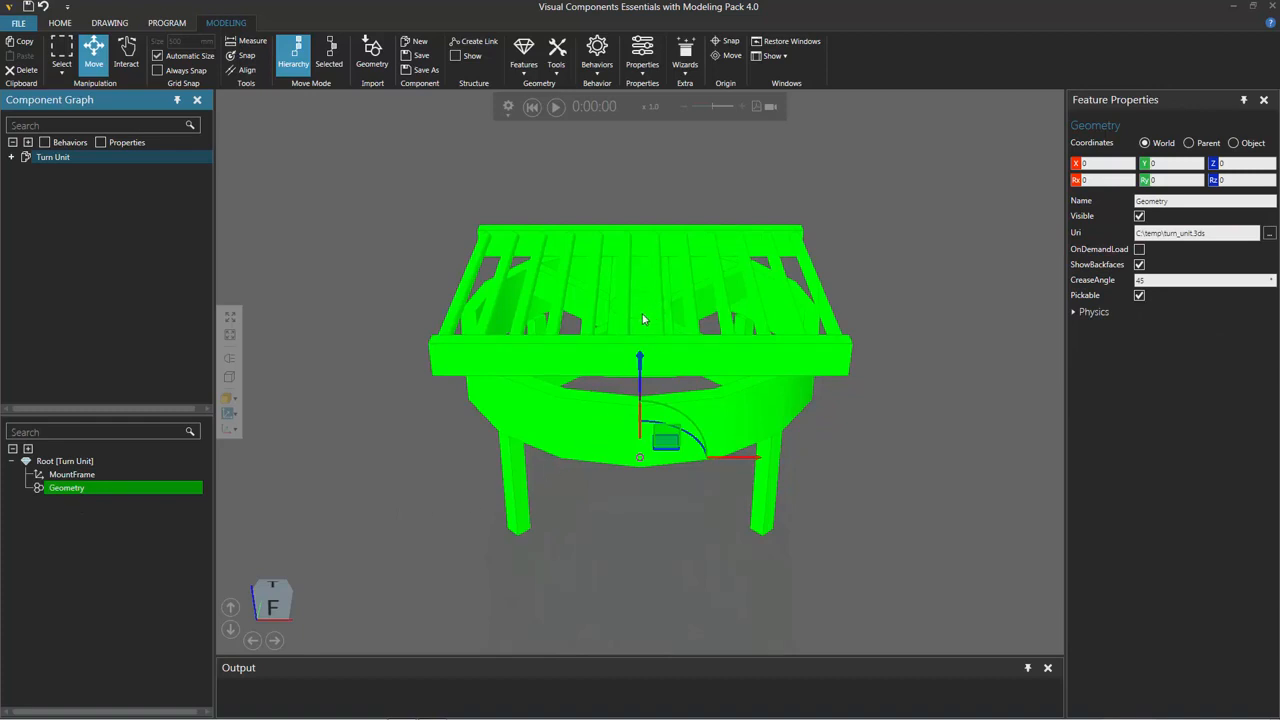
left_click(557, 70)
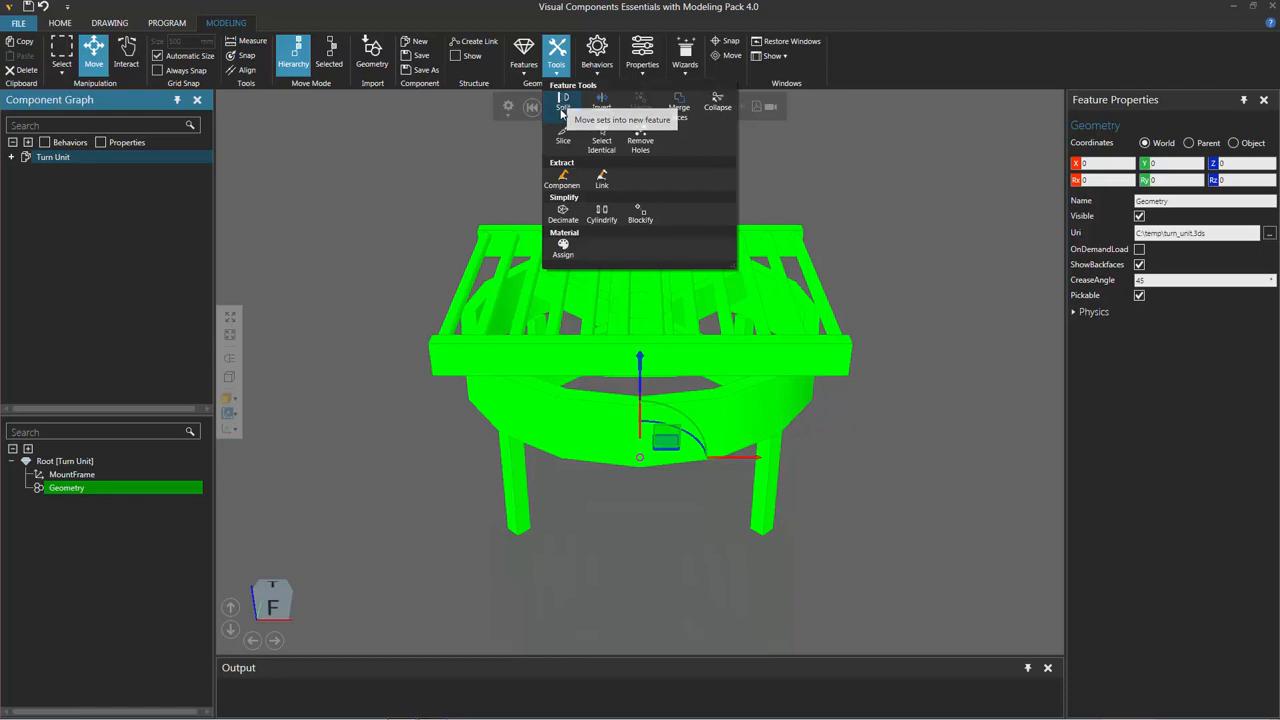
left_click(563, 106)
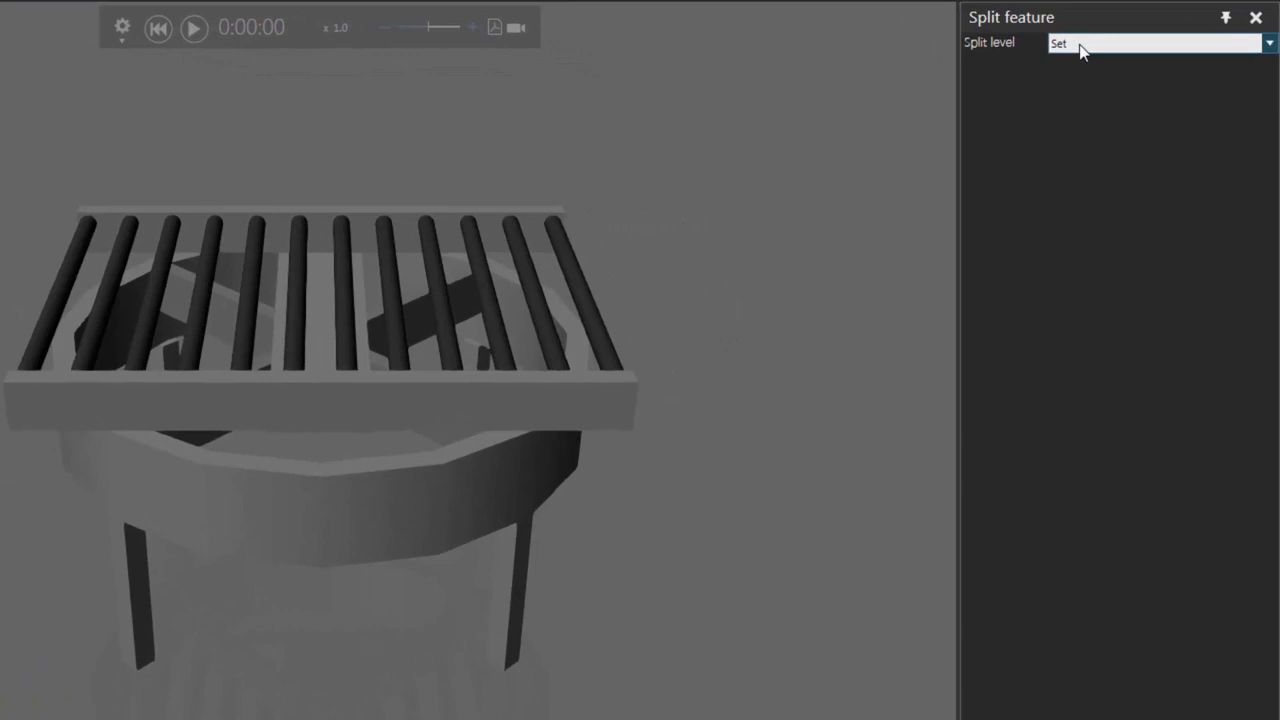
left_click(1146, 117)
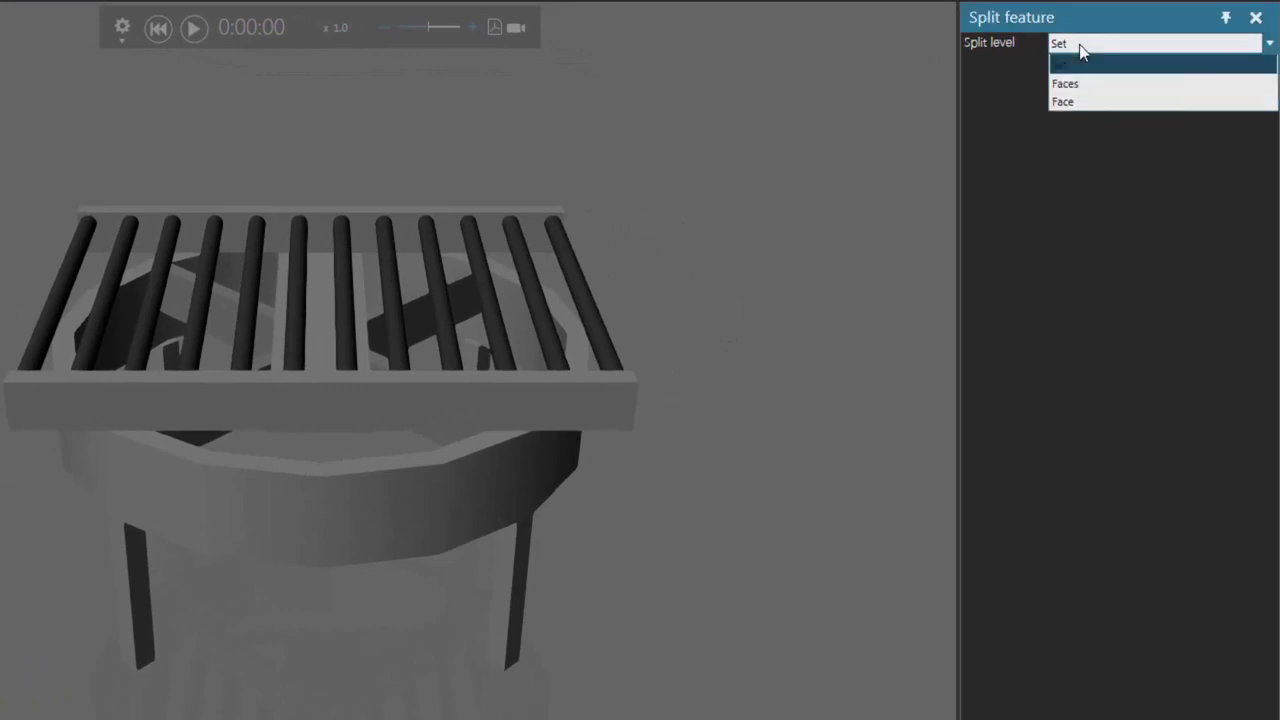
left_click(1080, 50)
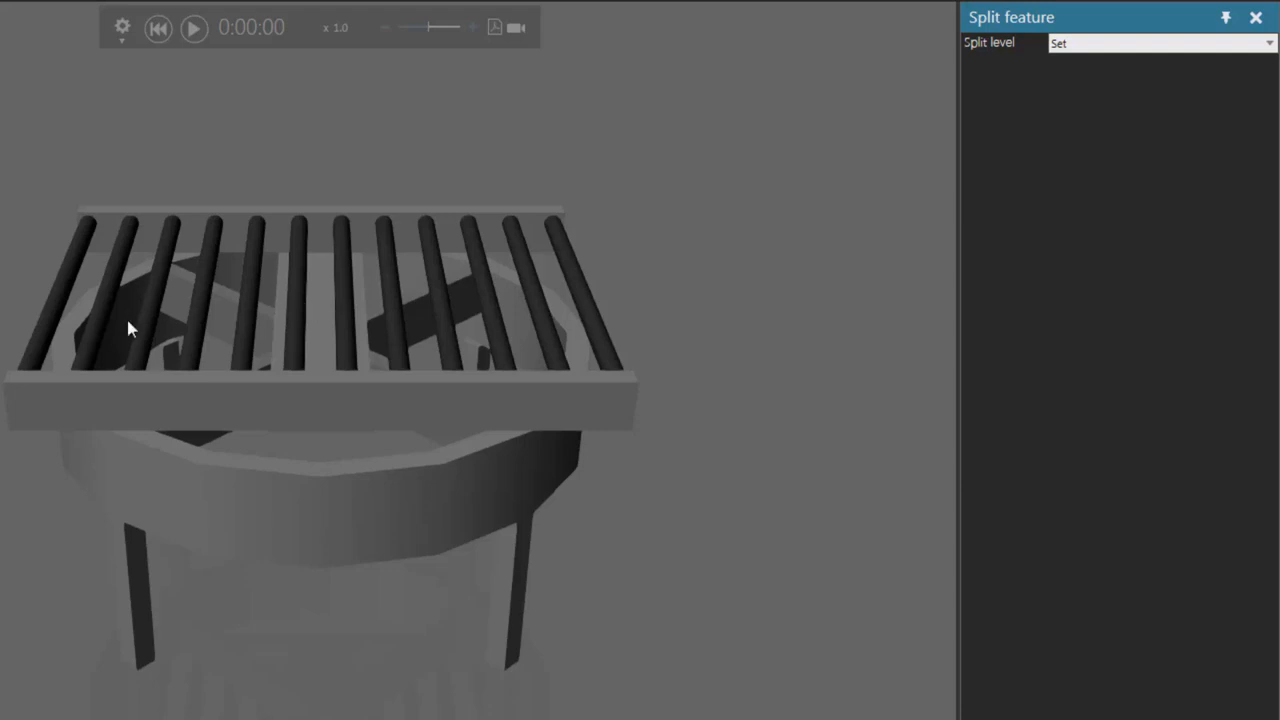
left_click(58, 308)
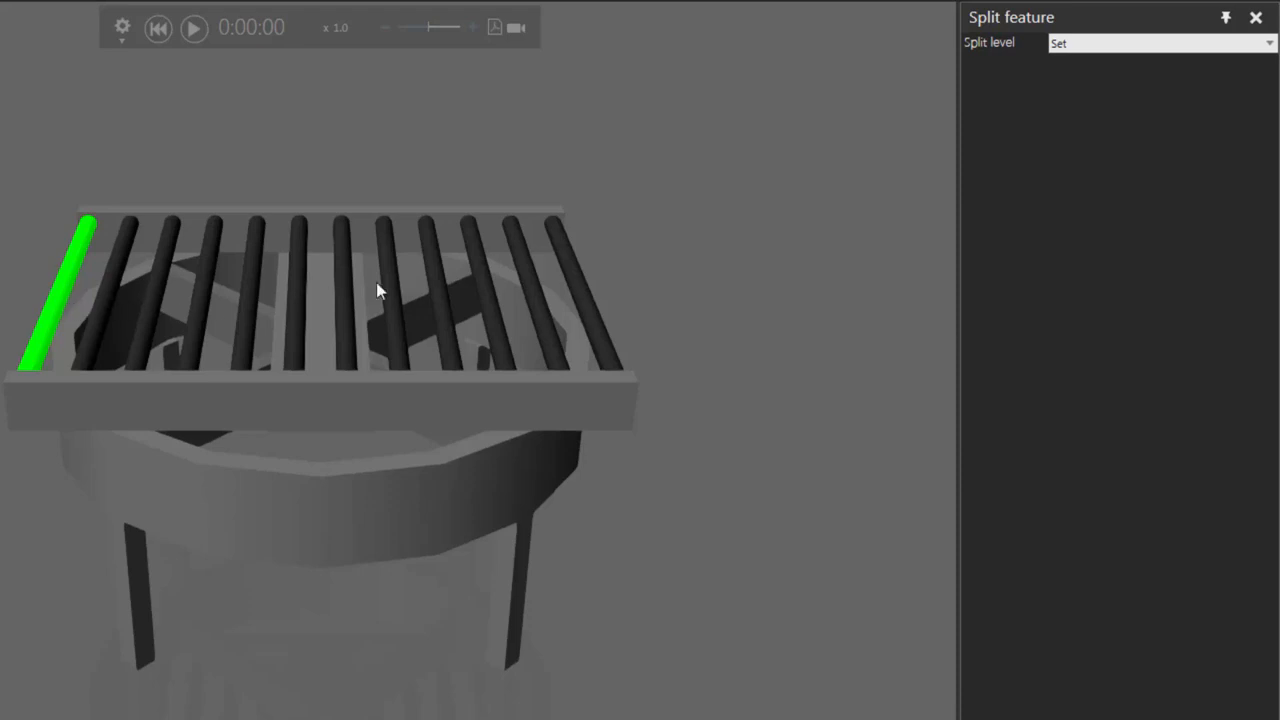
left_click(107, 287, "ctrl")
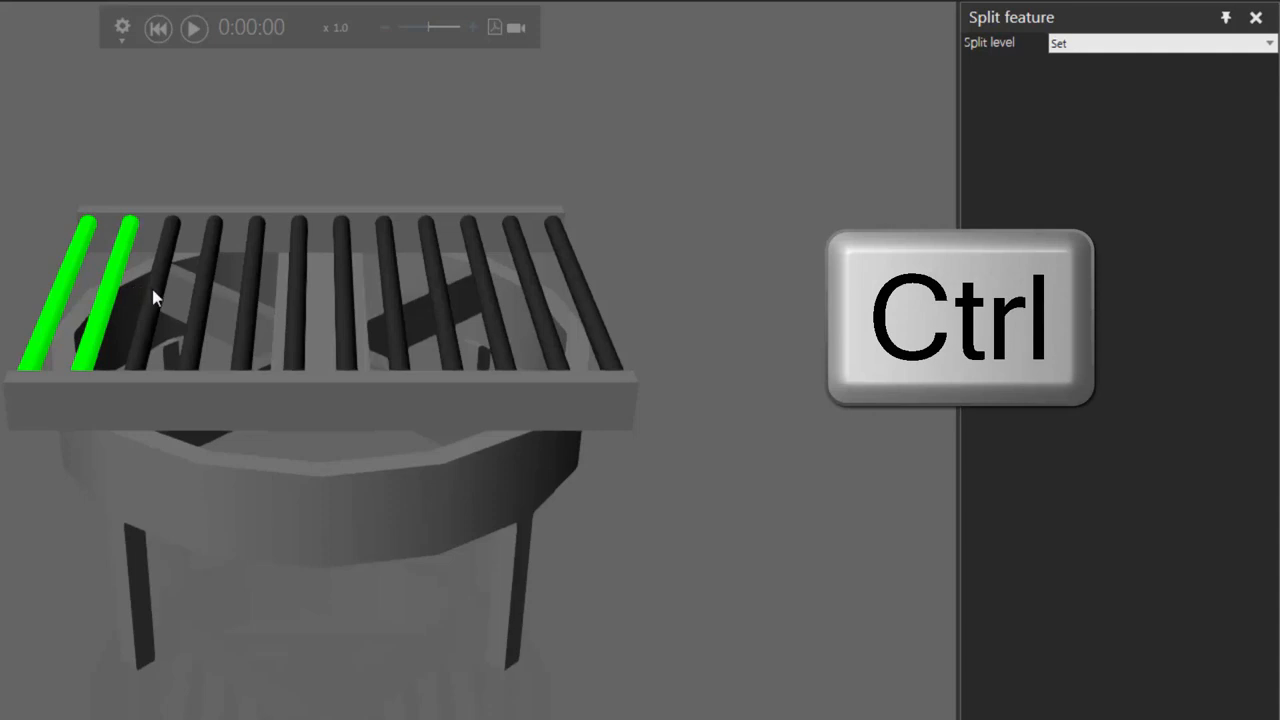
left_click(152, 289, "ctrl")
left_click(200, 289, "ctrl")
left_click(248, 300, "ctrl")
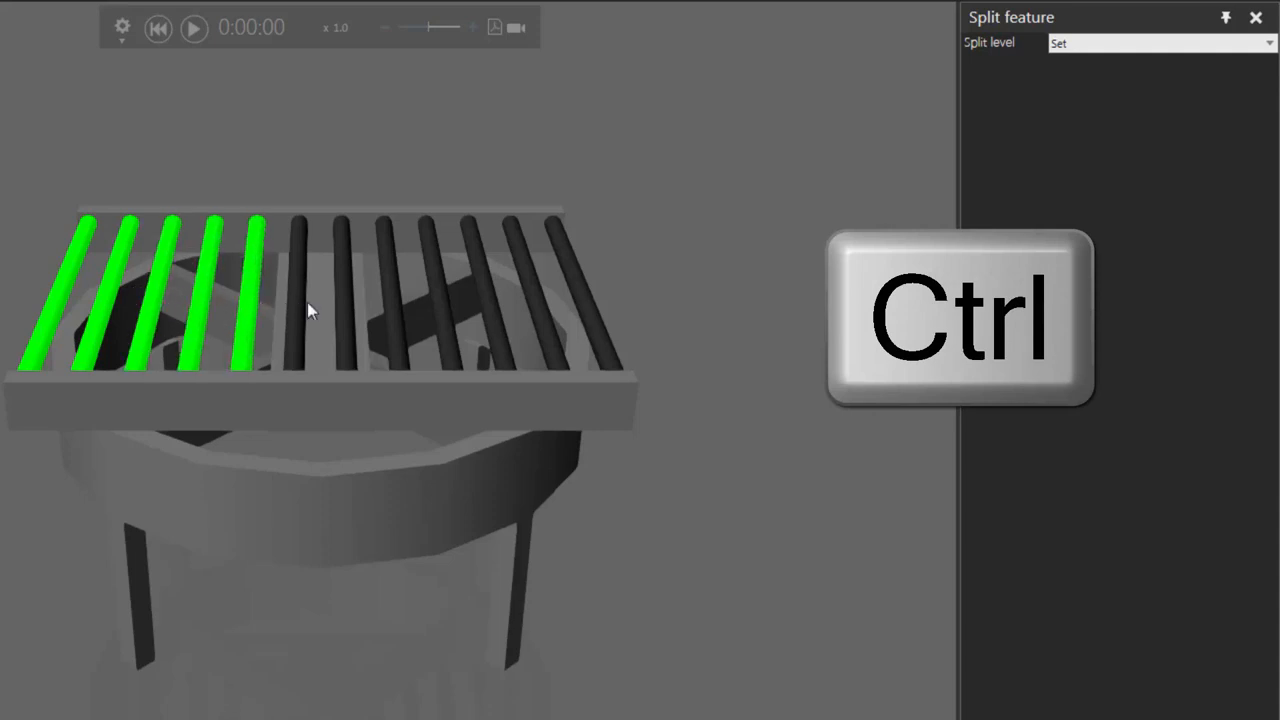
left_click(300, 302, "ctrl")
left_click(344, 302, "ctrl")
left_click(390, 300, "ctrl")
left_click(438, 305, "ctrl")
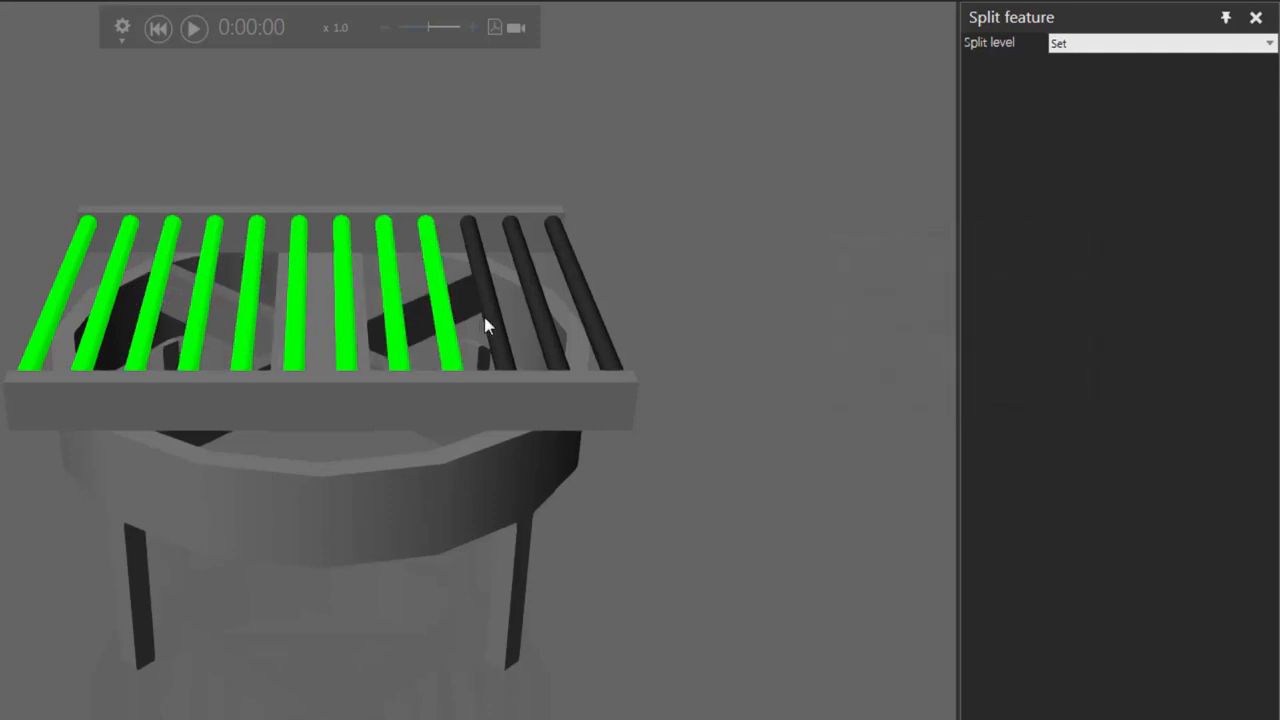
left_click(486, 318, "ctrl")
left_click(538, 316, "ctrl")
left_click(592, 318, "ctrl")
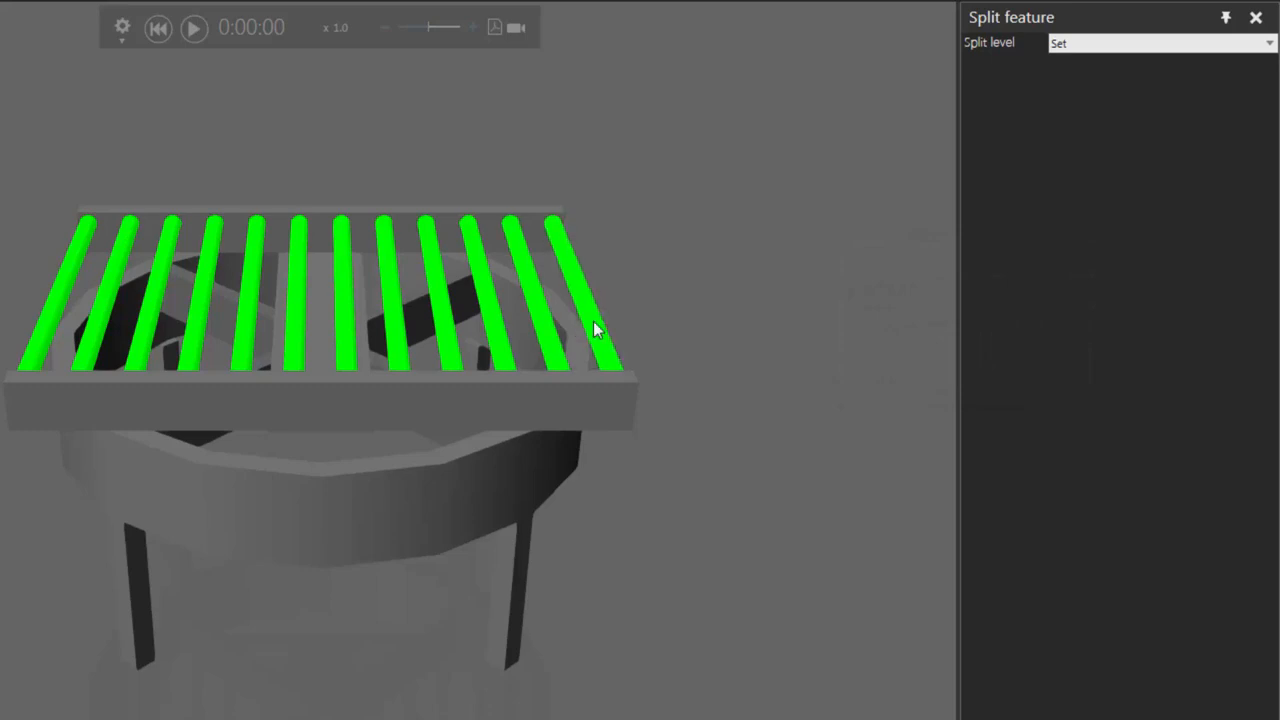
left_click(318, 397, "ctrl")
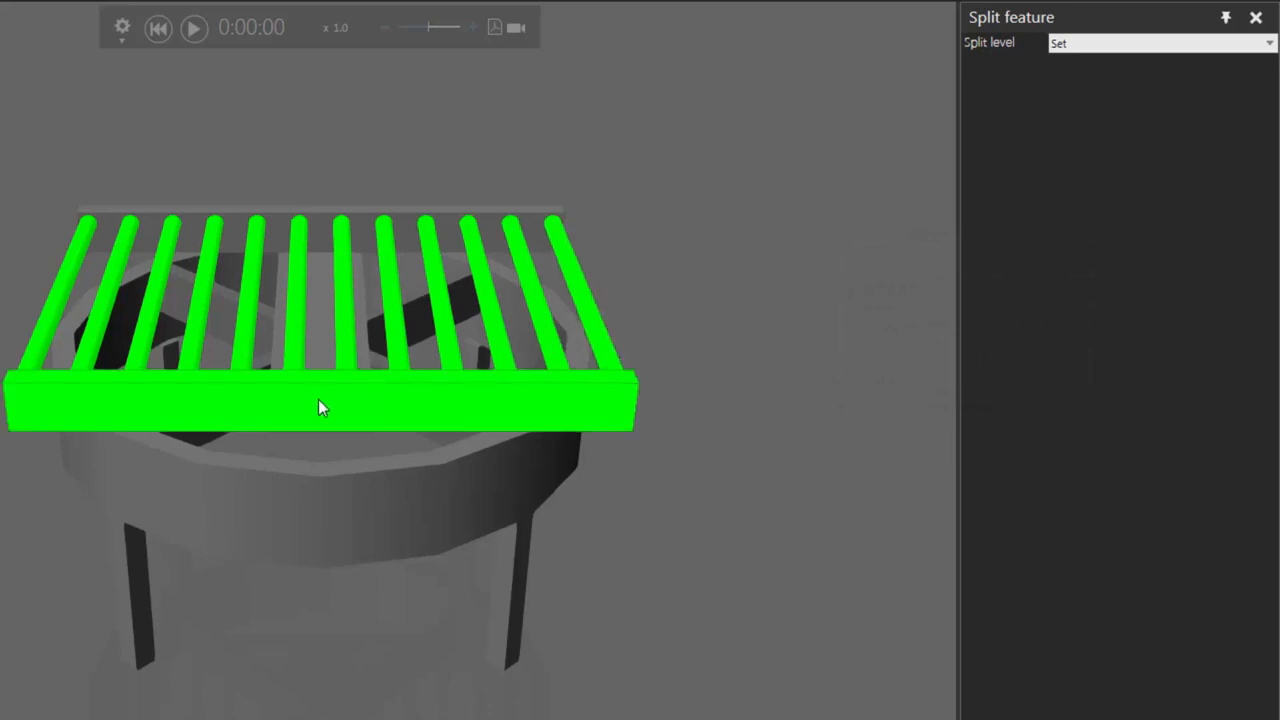
left_click(321, 234, "ctrl")
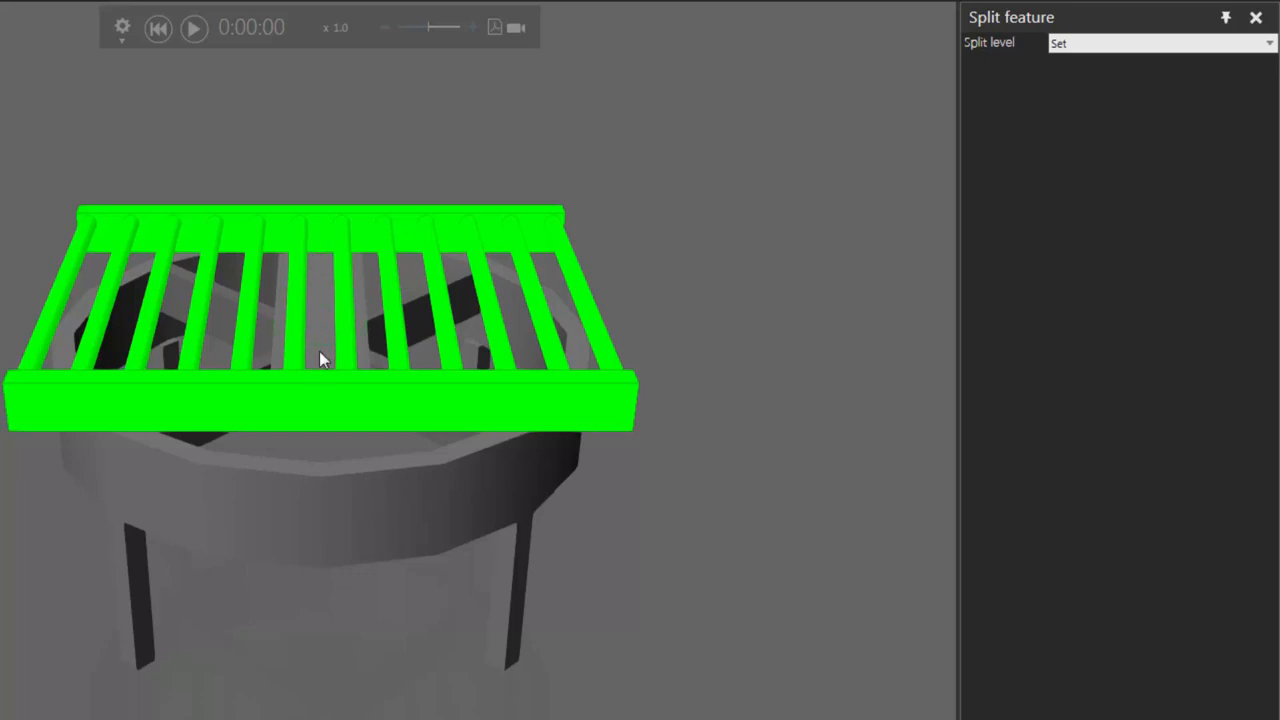
left_click(320, 273)
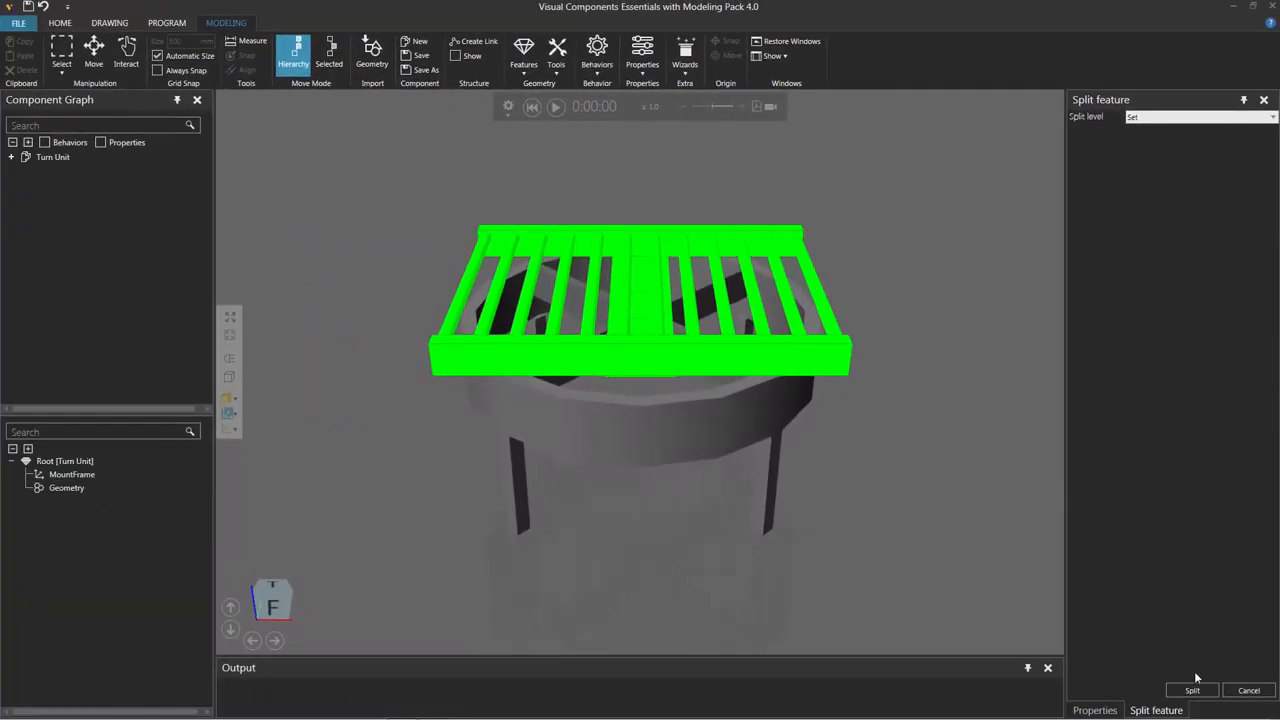
left_click(1193, 691)
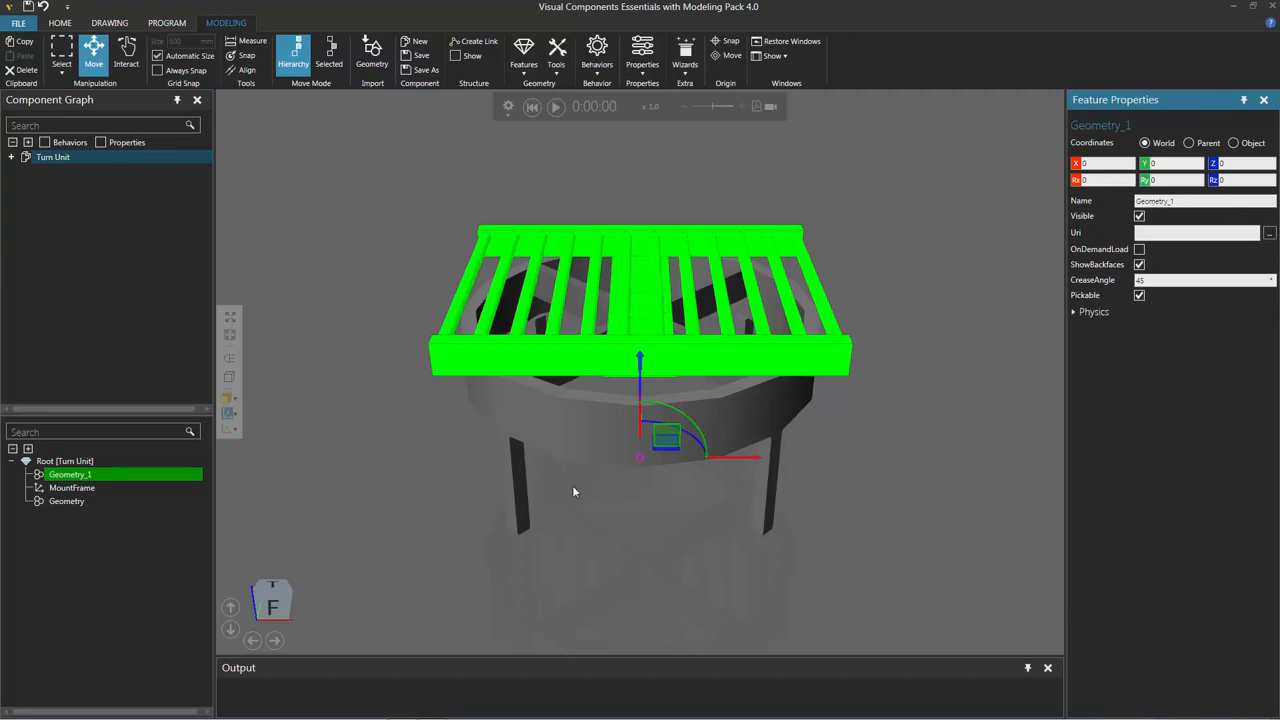
Extract a link from the split-off roller table feature and select the geometry inside that link
left_click(97, 488, "ctrl")
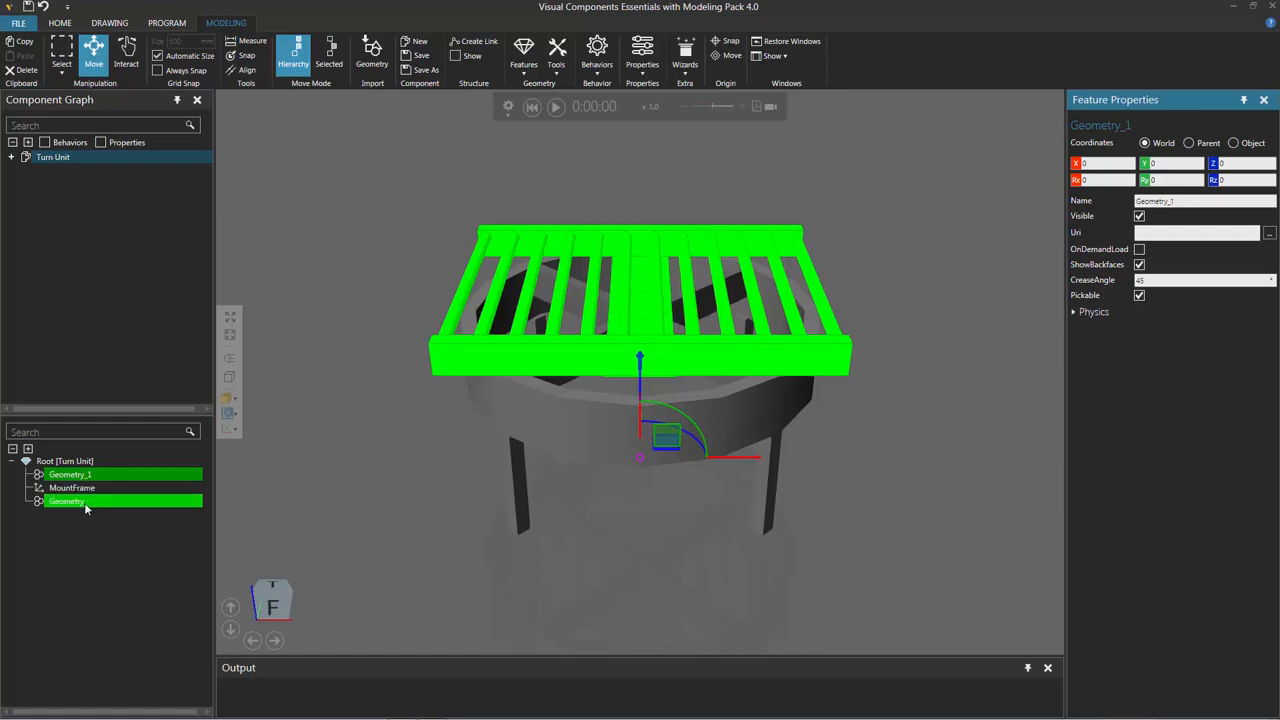
left_click(86, 505)
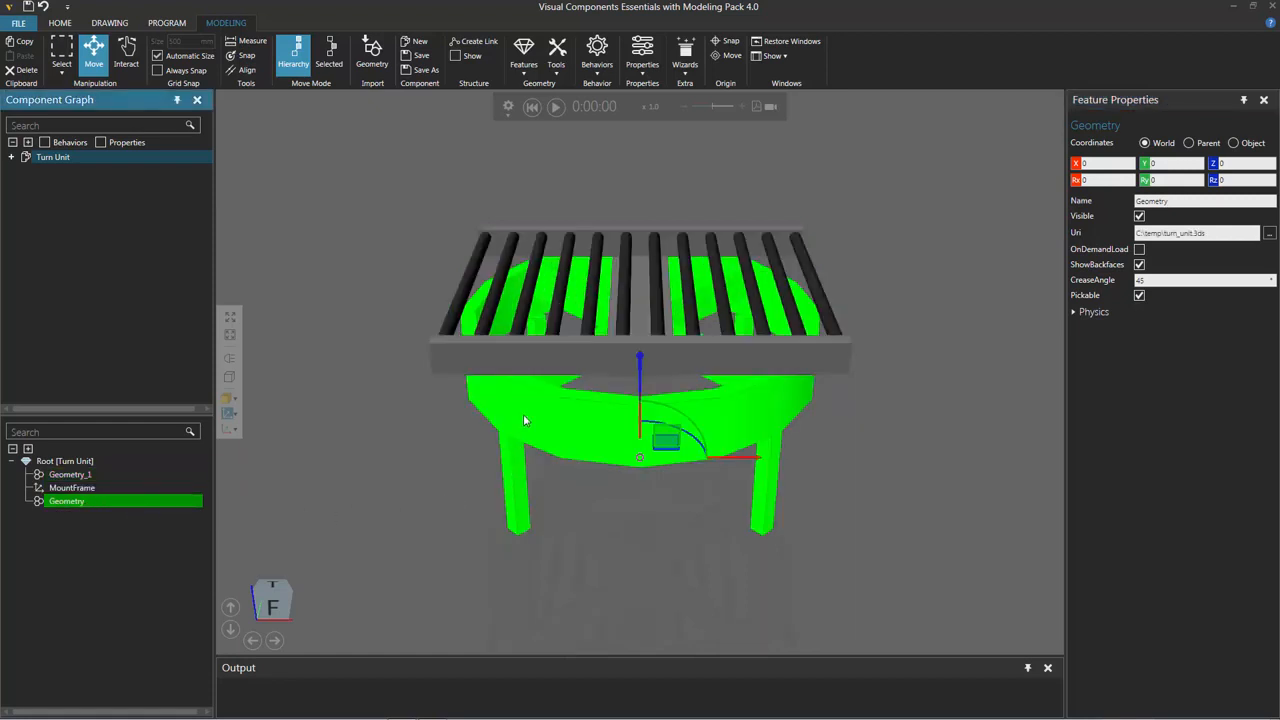
left_click(603, 358)
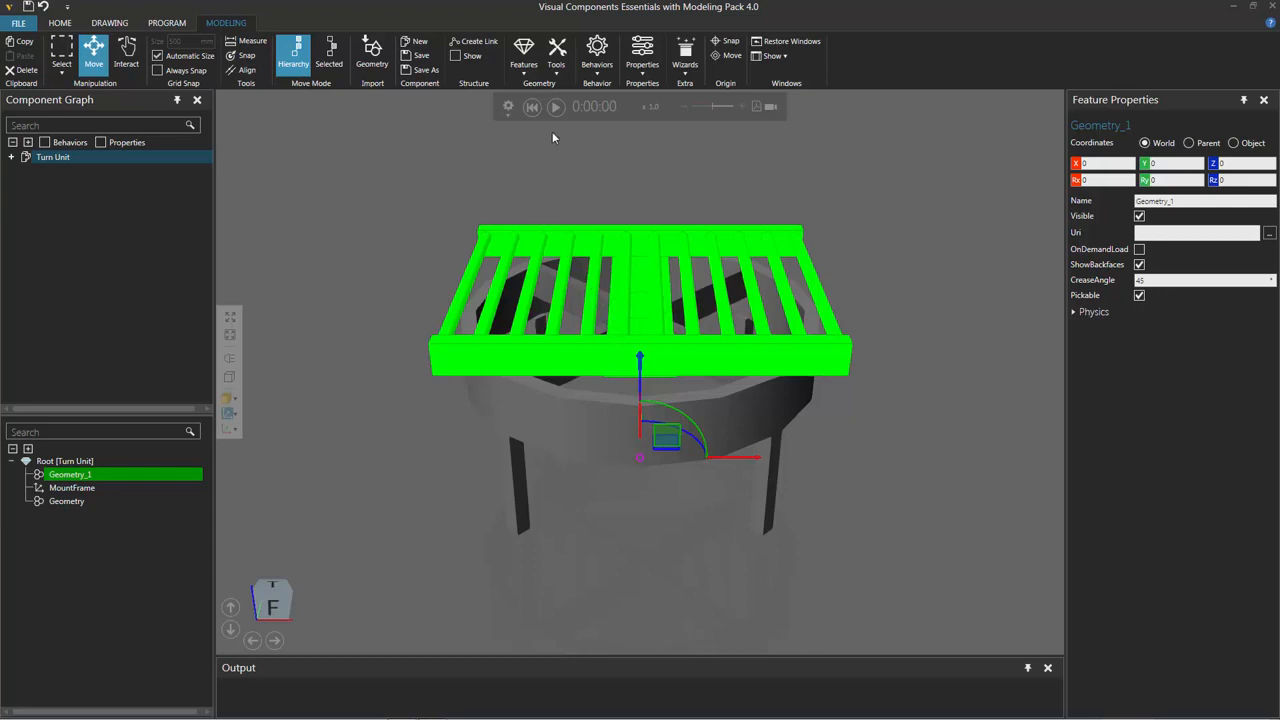
left_click(558, 70)
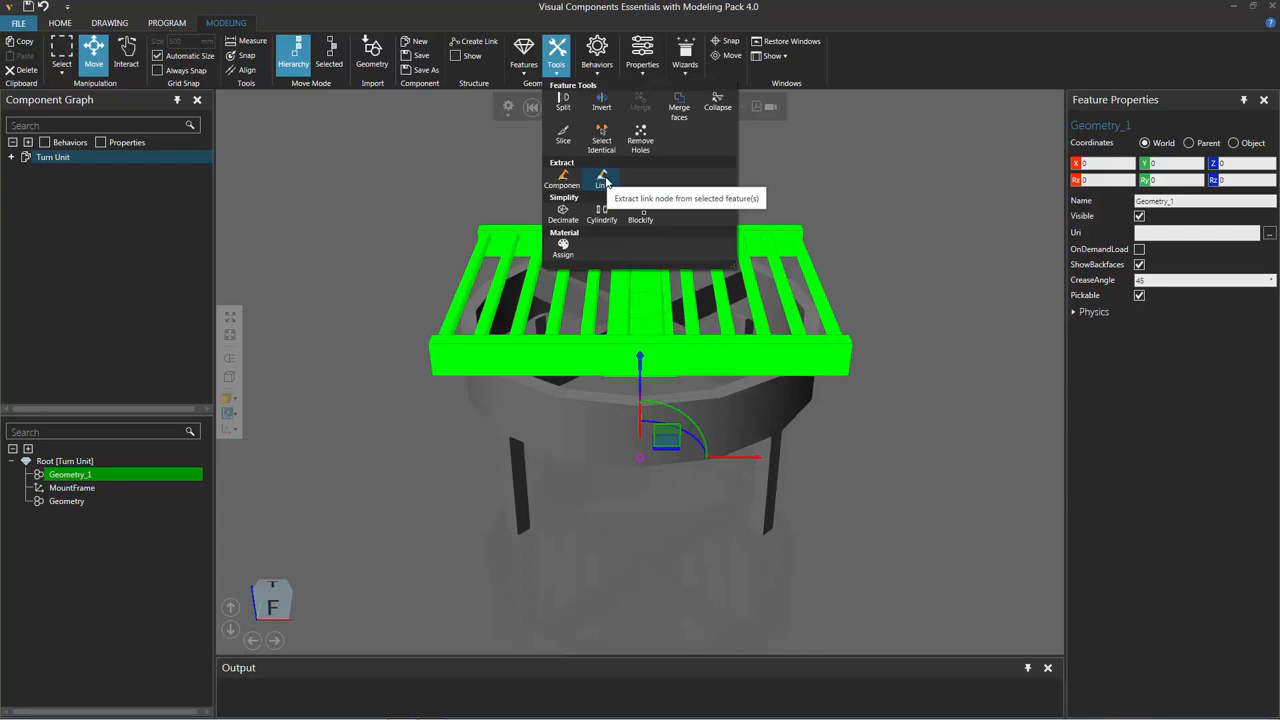
left_click(603, 180)
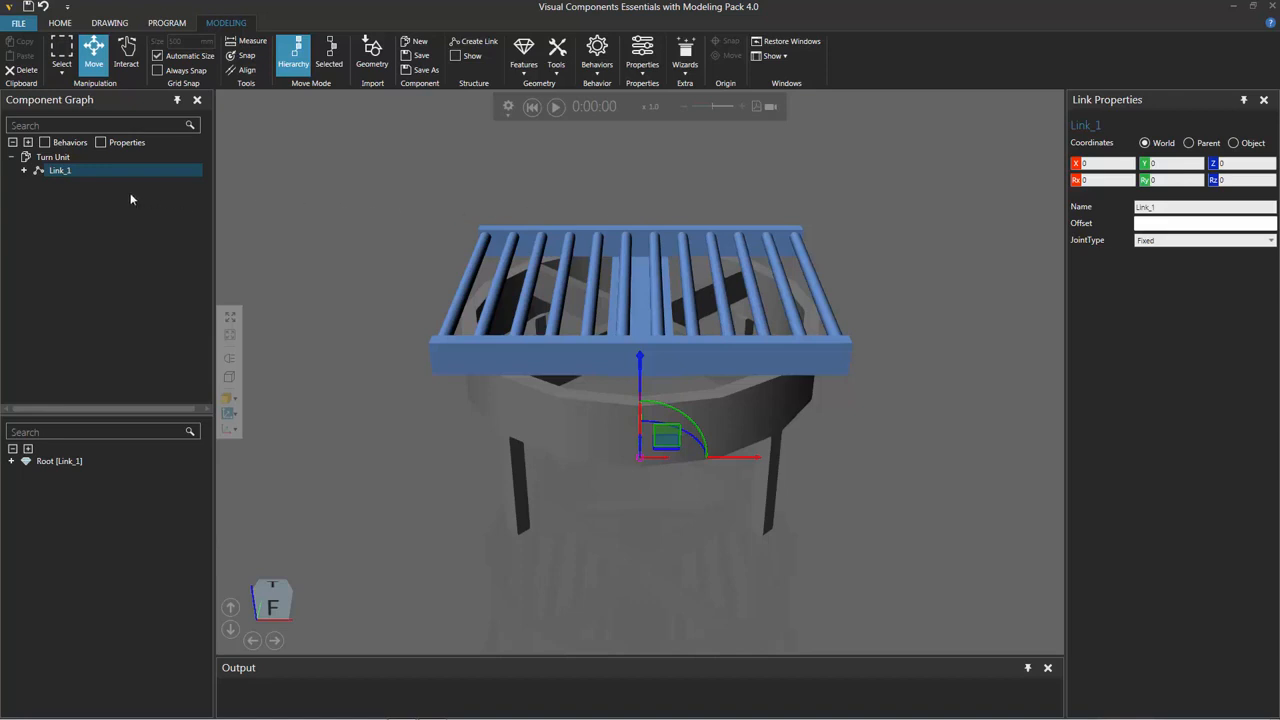
left_click(24, 170)
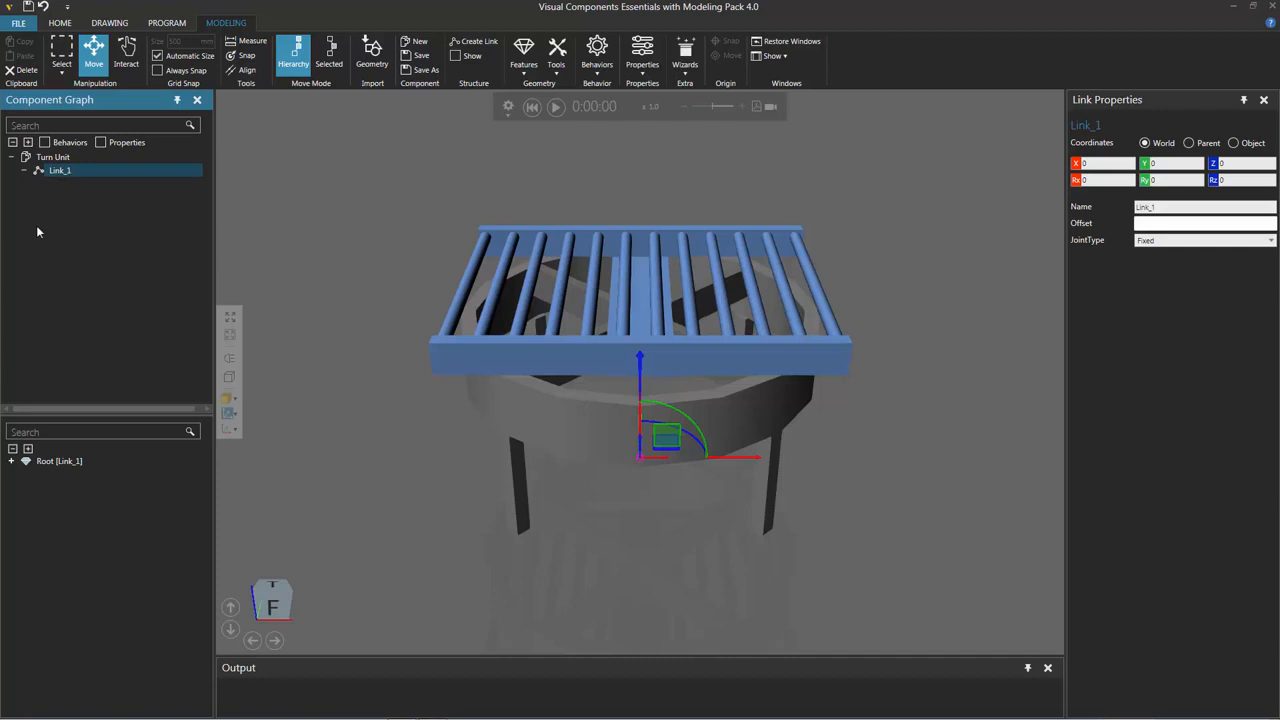
left_click(28, 449)
left_click(53, 476)
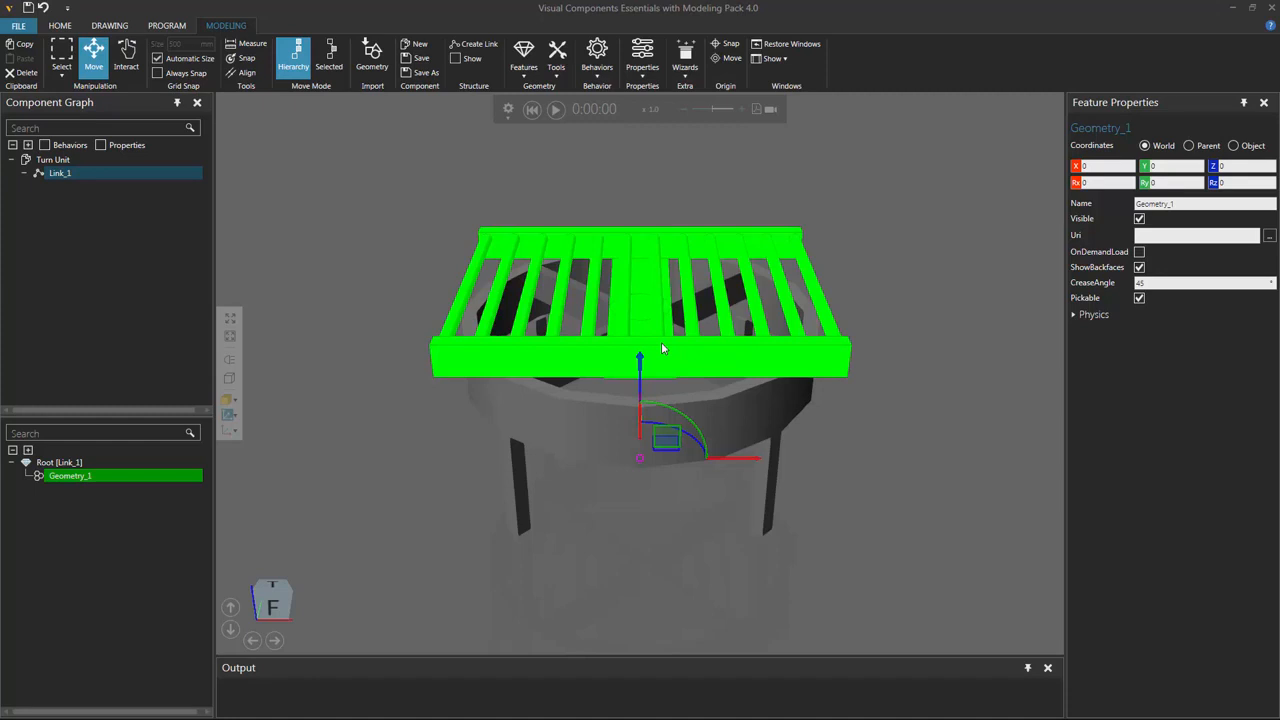
Set the extracted link's joint type to Rotational and assign a new servo controller to the joint
left_click(52, 173)
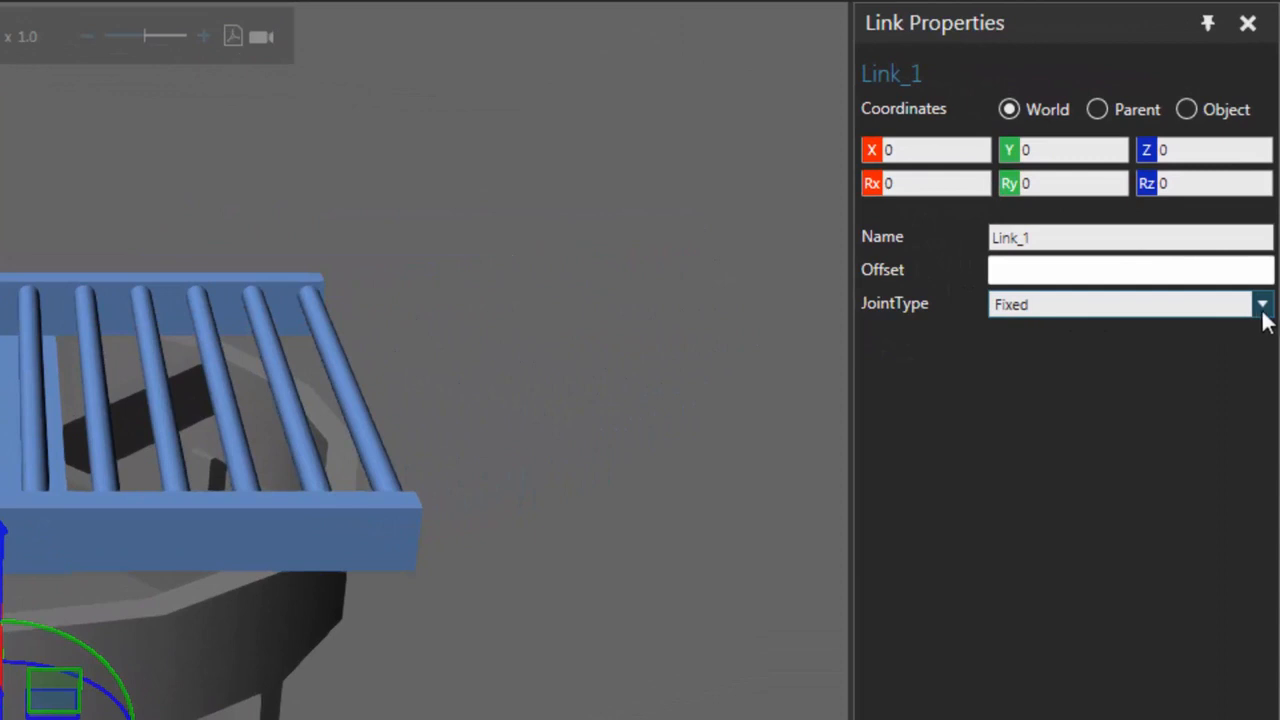
left_click(1262, 312)
left_click(1172, 365)
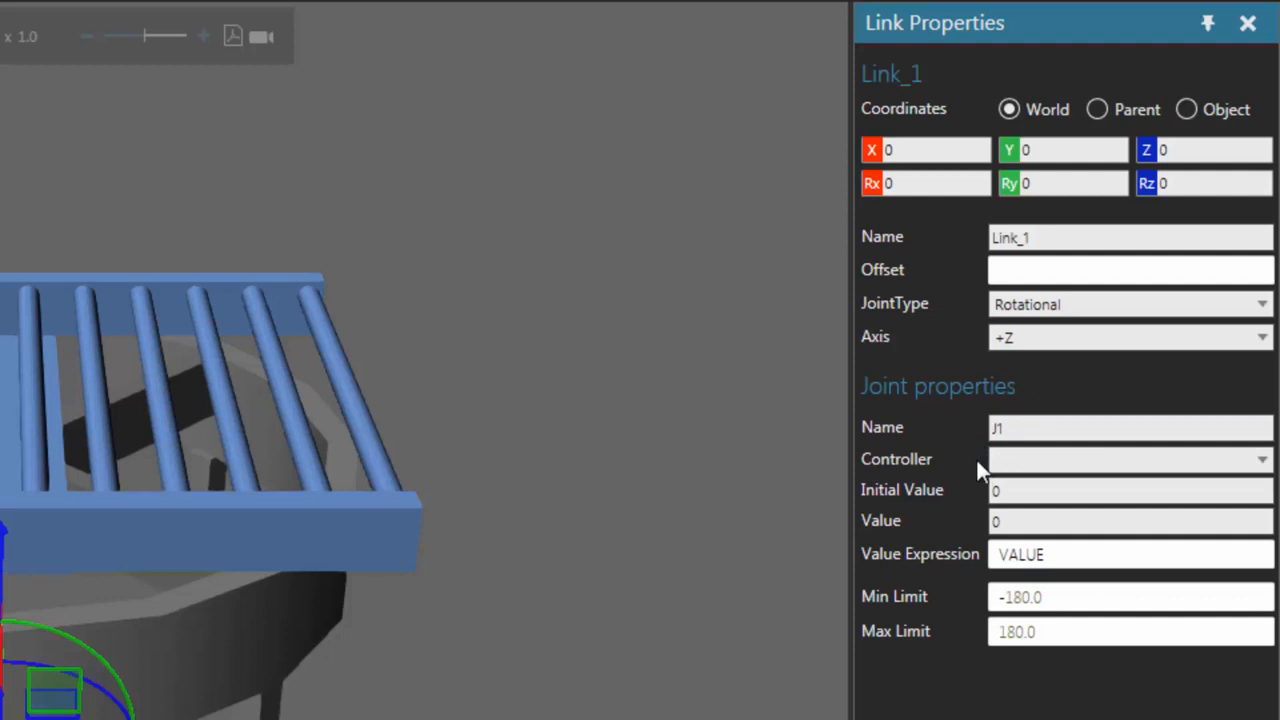
left_click(1262, 461)
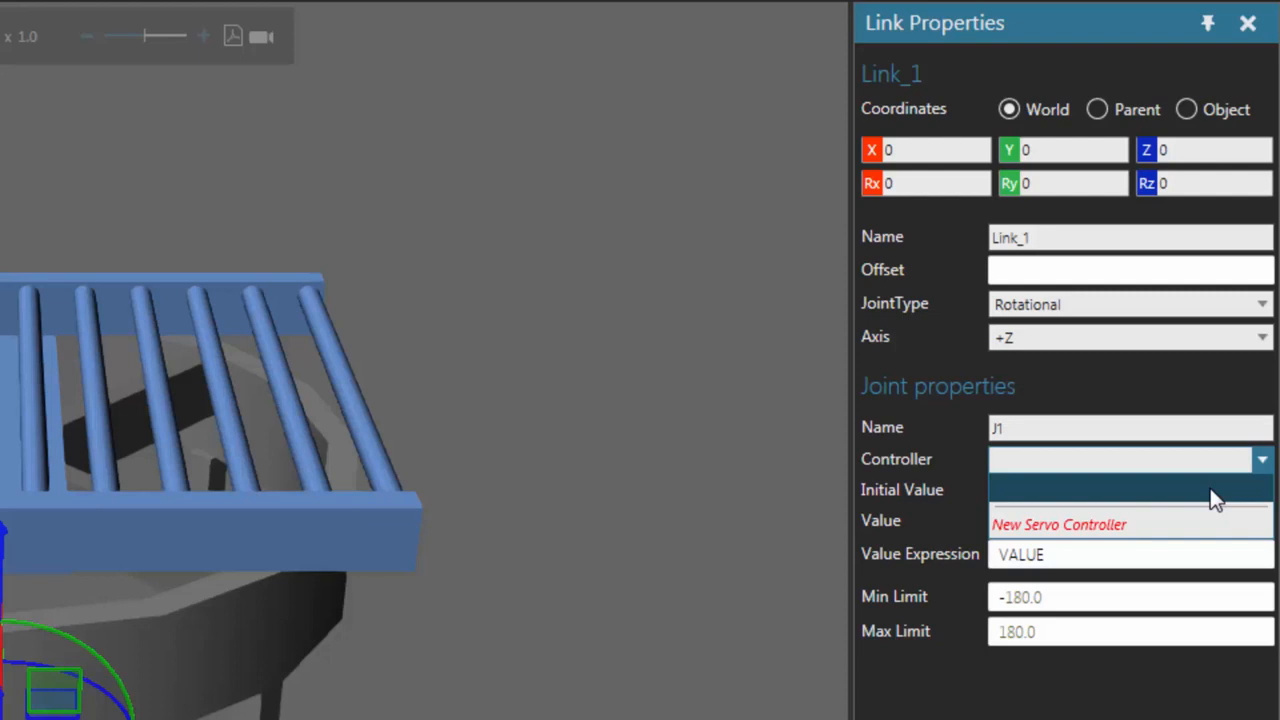
left_click(1145, 526)
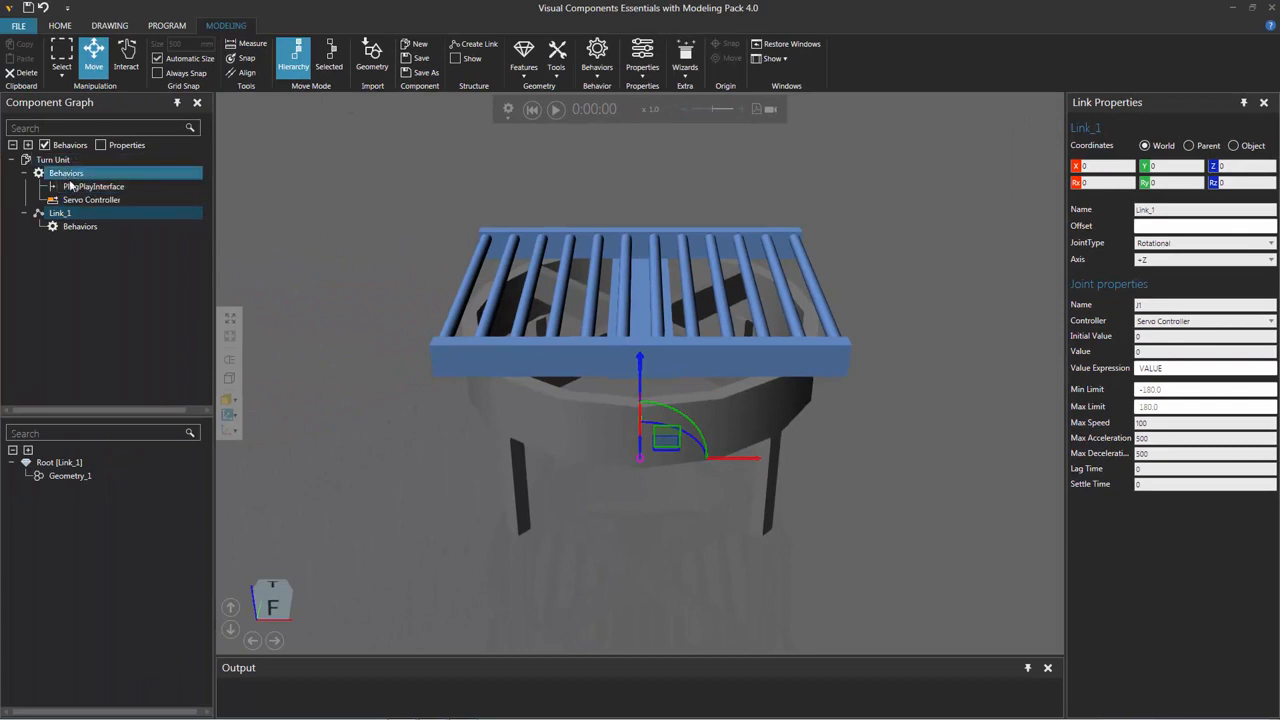
Test the servo controller's joint by rotating the roller table interactively, and reset the simulation
left_click(112, 201)
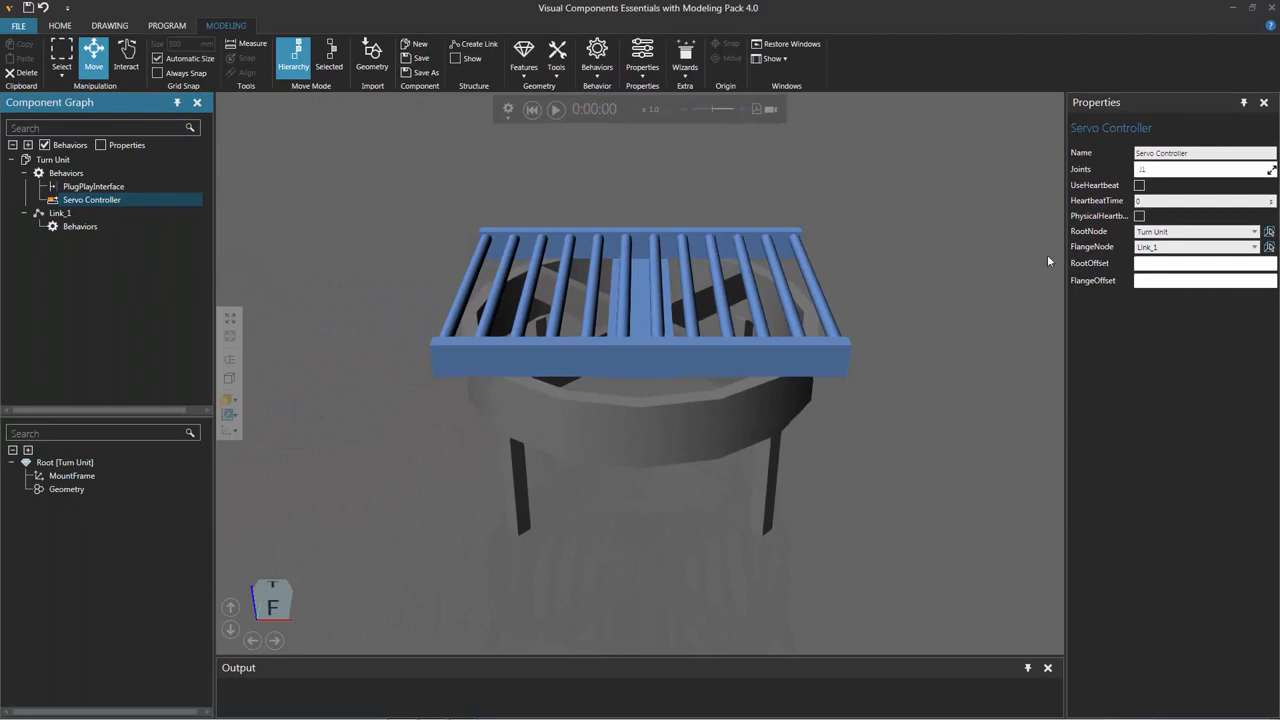
left_click(132, 62)
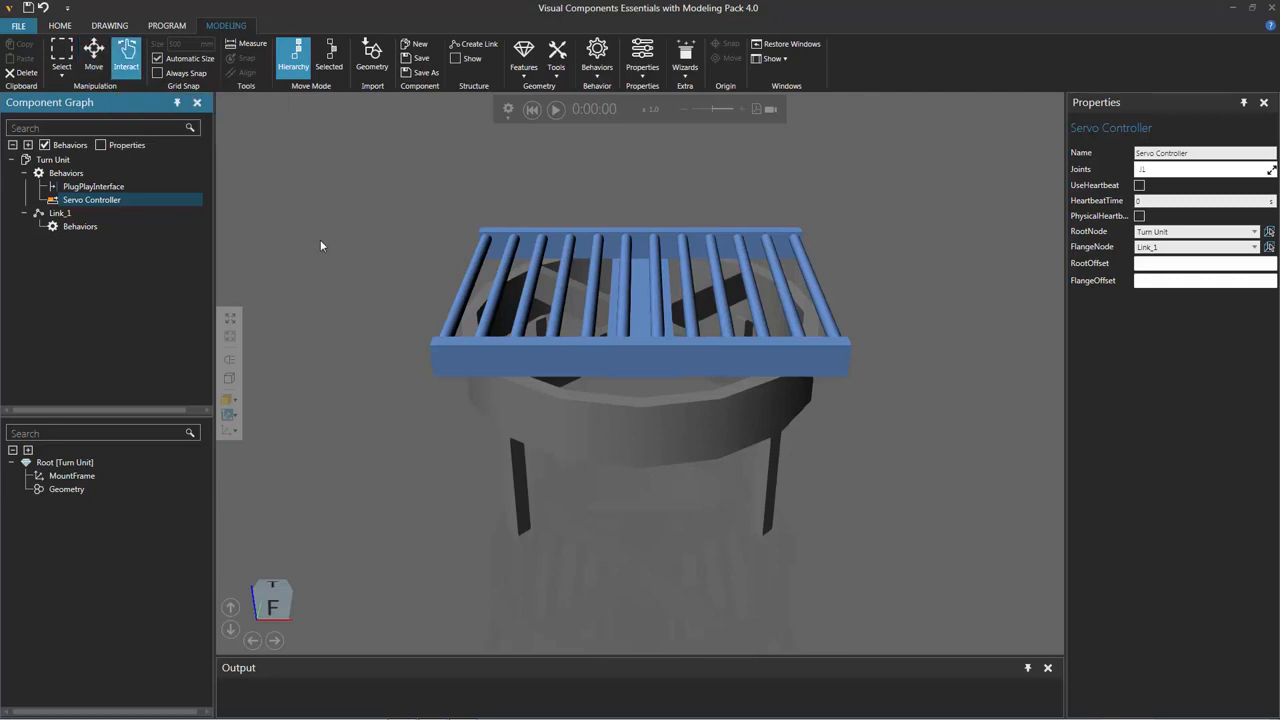
left_click(588, 358)
left_click_drag(588, 358, 573, 265)
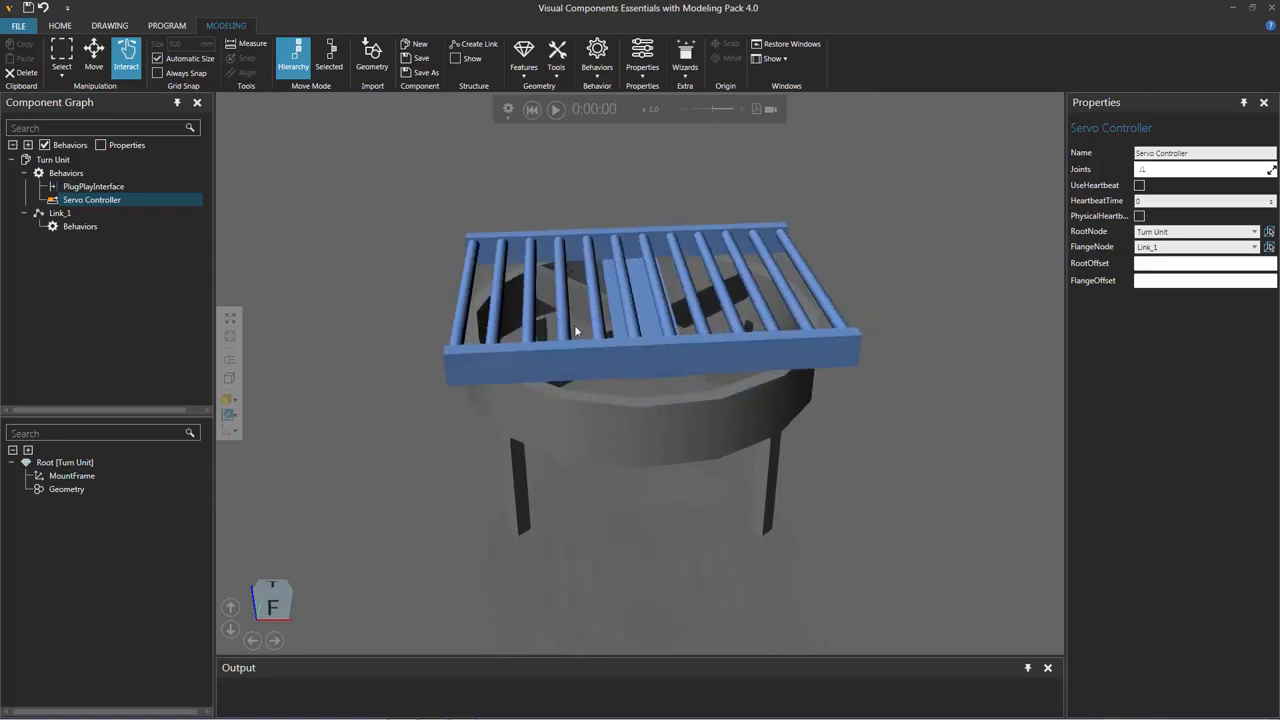
left_click(532, 110)
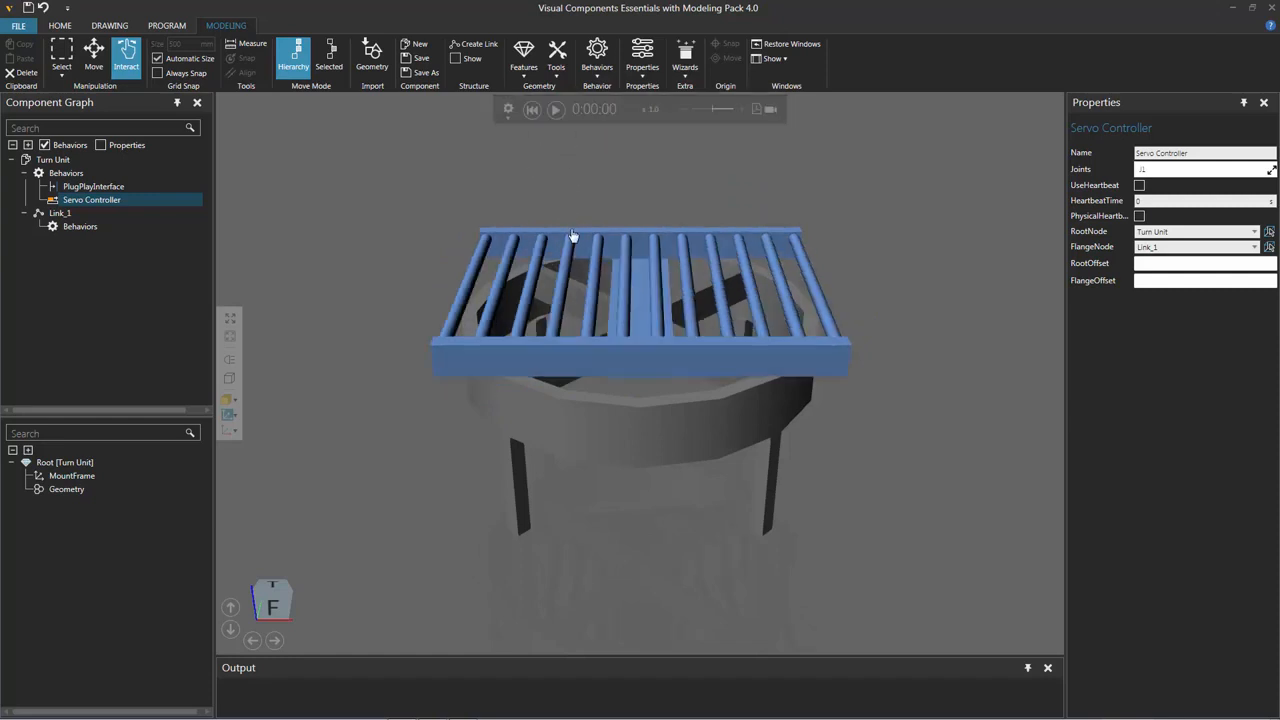
Add a Frame feature to Link_1 and name it BeginFrame
left_click(58, 214)
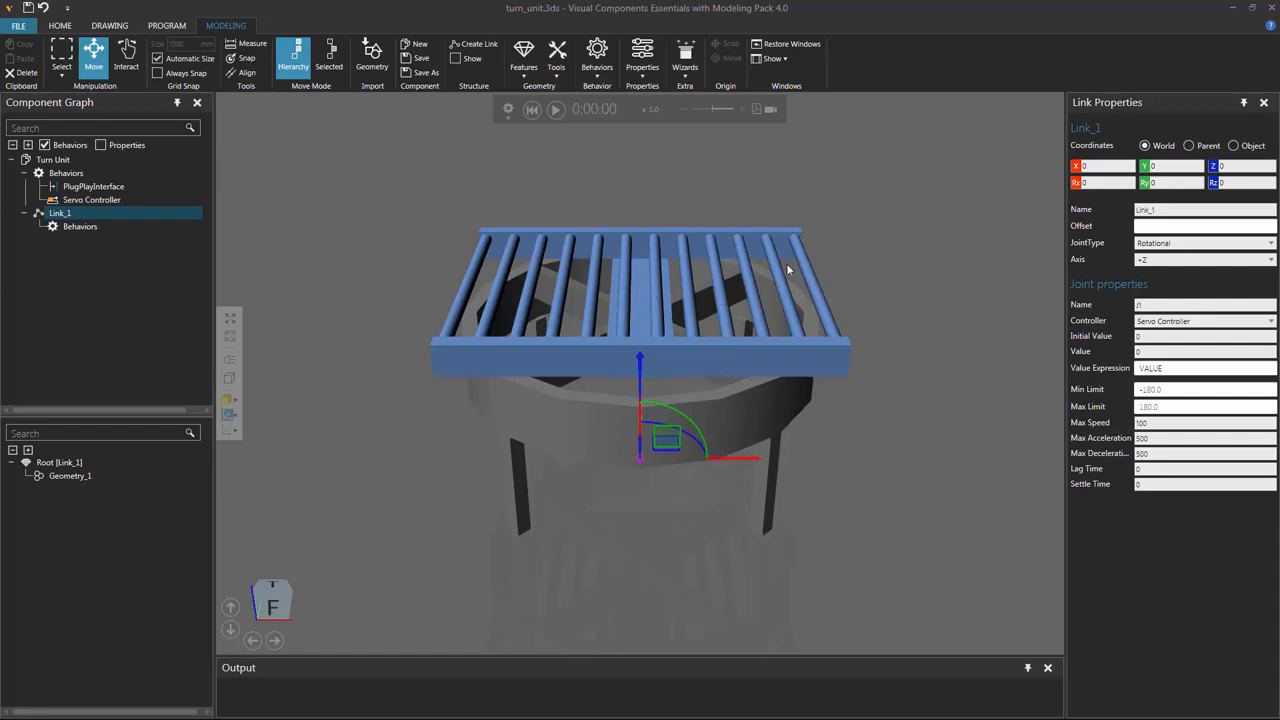
left_click(524, 79)
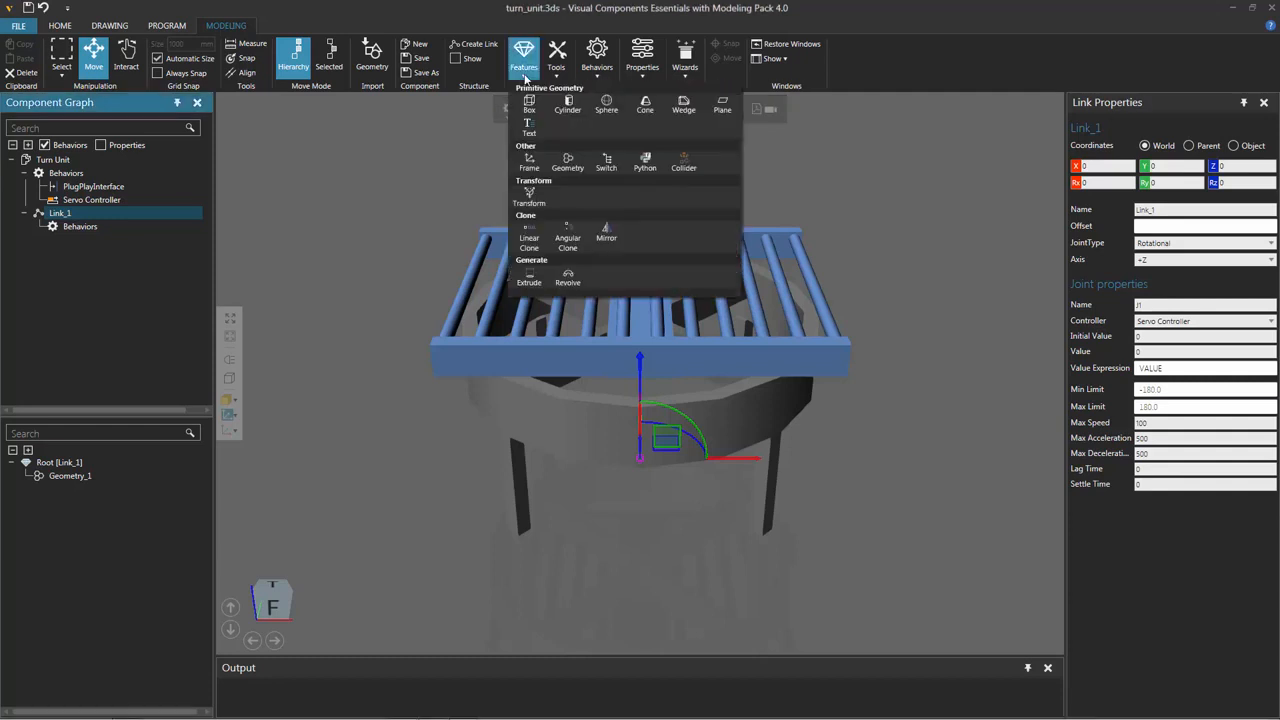
left_click(530, 162)
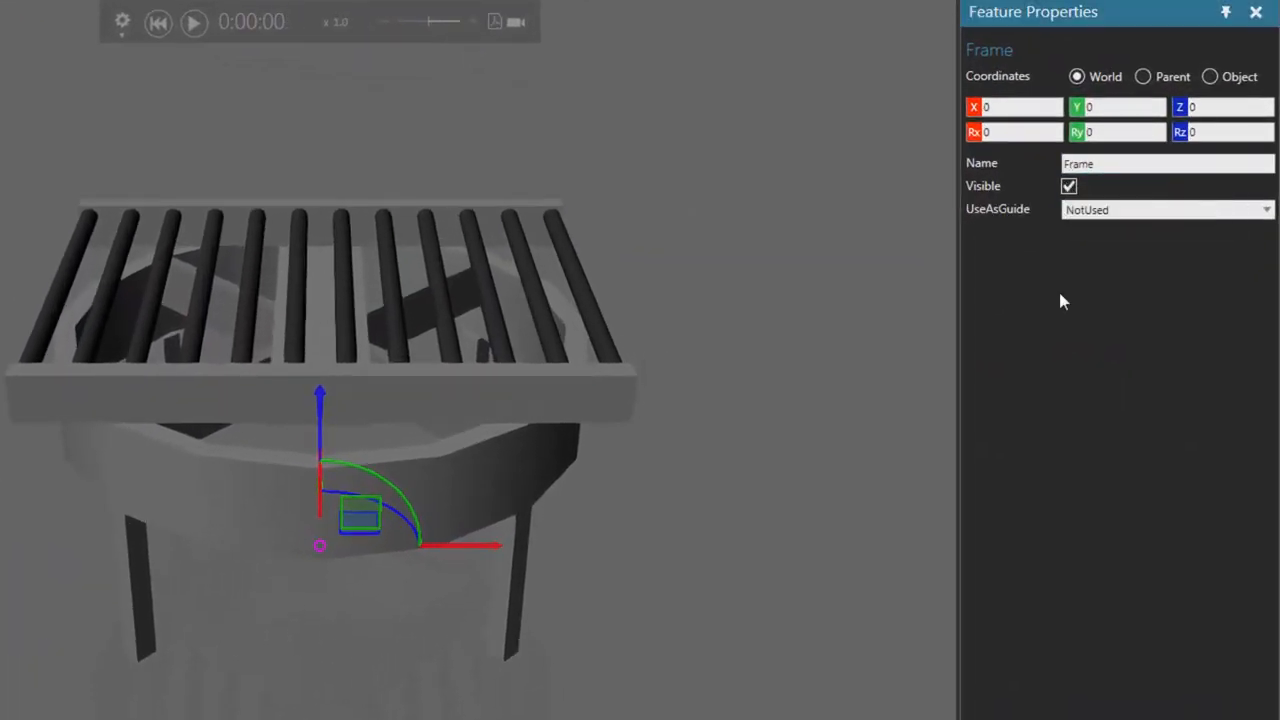
type("Begin")
key("Return")
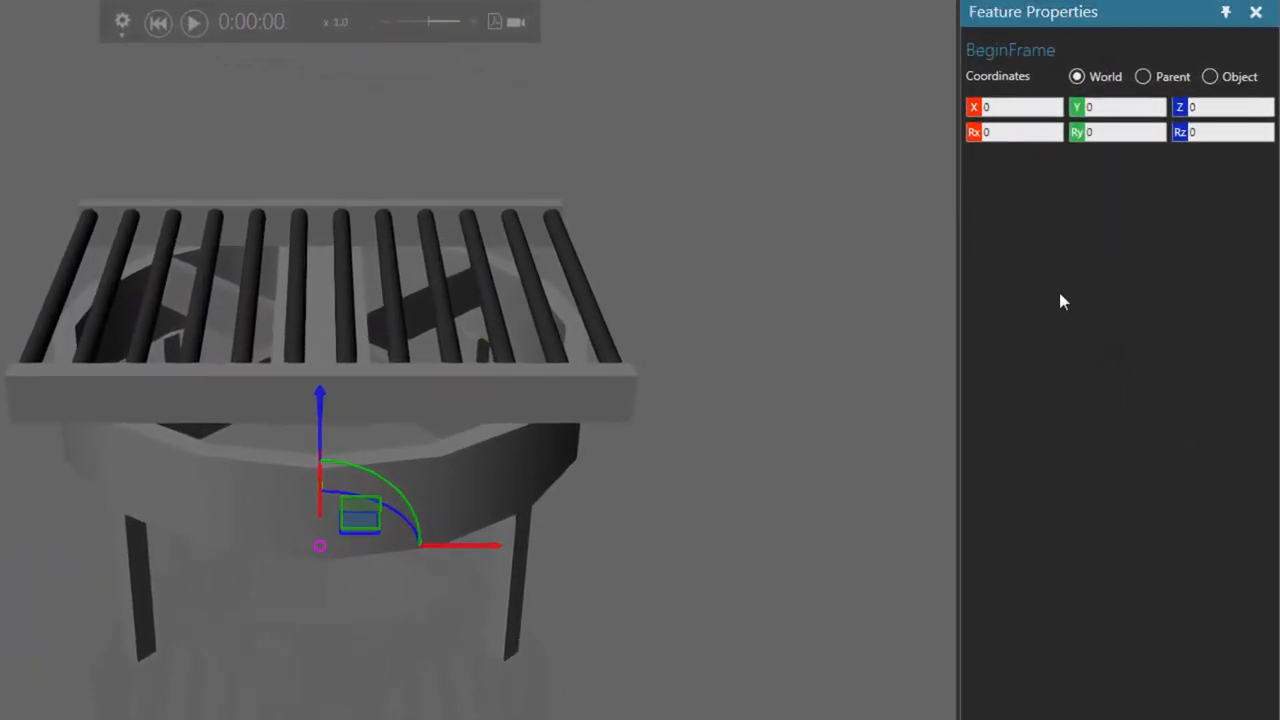
Position BeginFrame at X -600 and Z 700, and turn on the display of frames in the 3D view
left_click(1196, 108)
type("700")
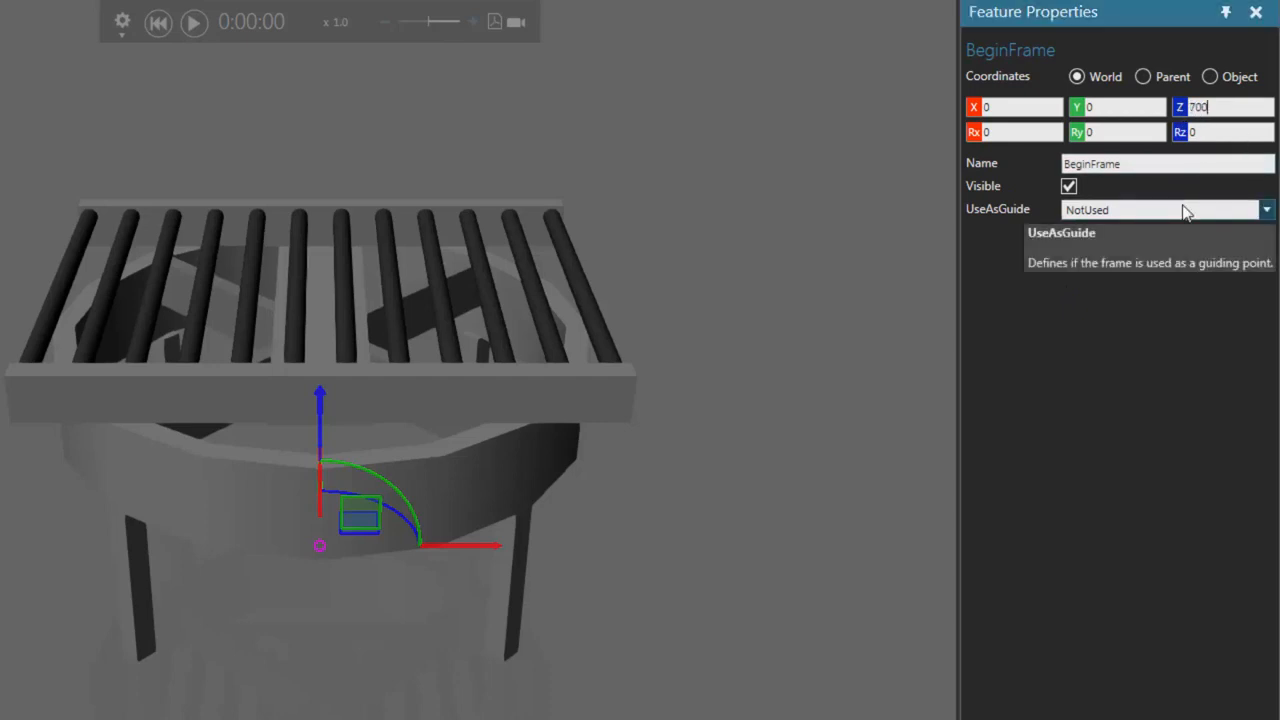
key("Return")
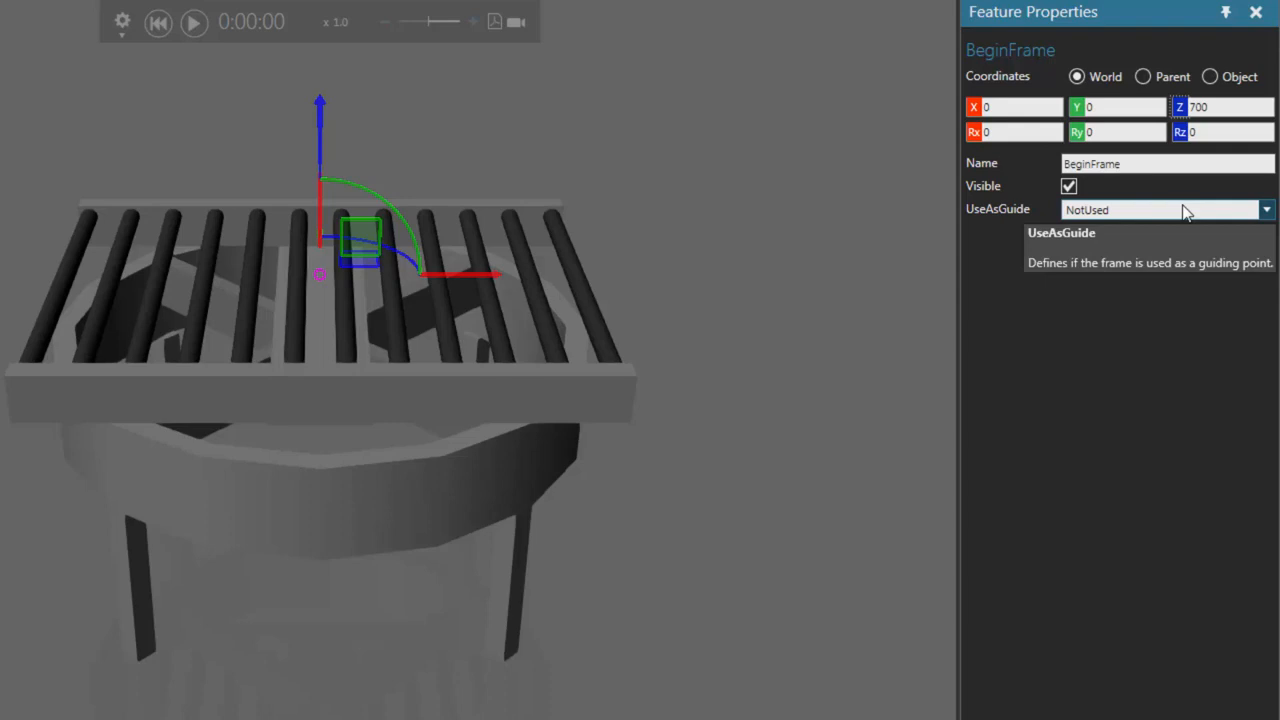
left_click(1010, 109)
type("-600")
key("Return")
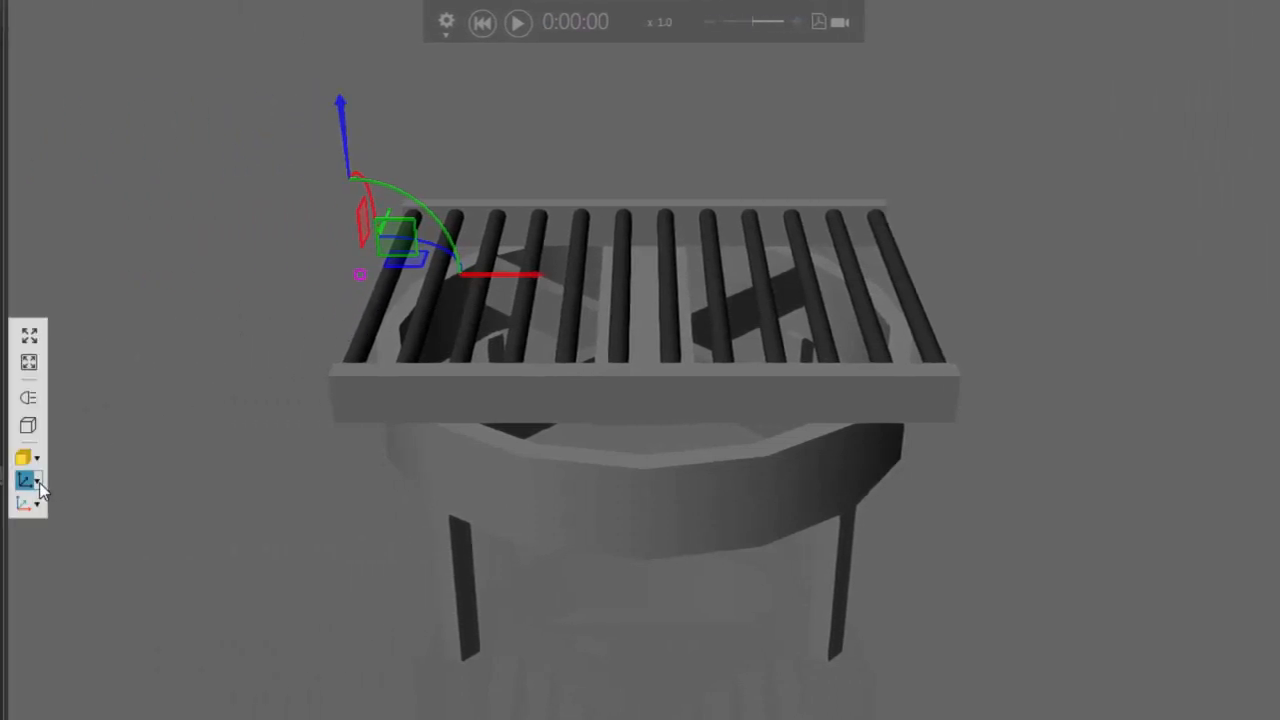
left_click(37, 482)
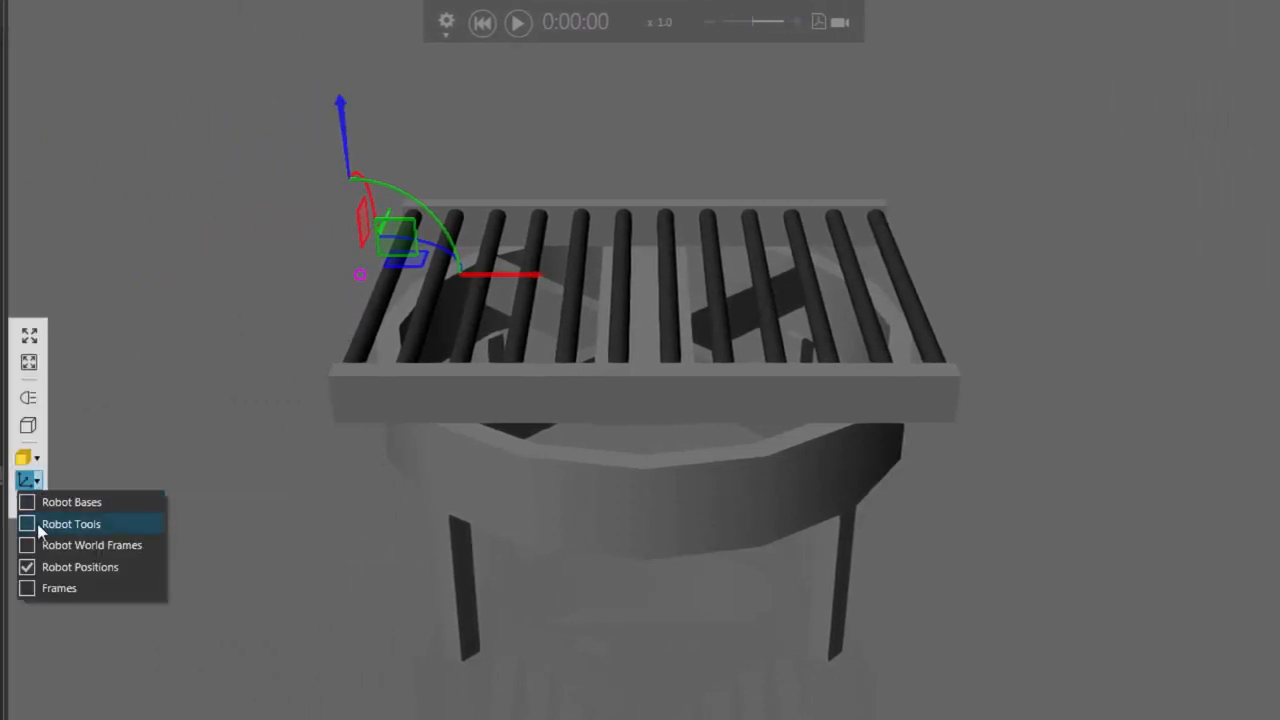
left_click(27, 589)
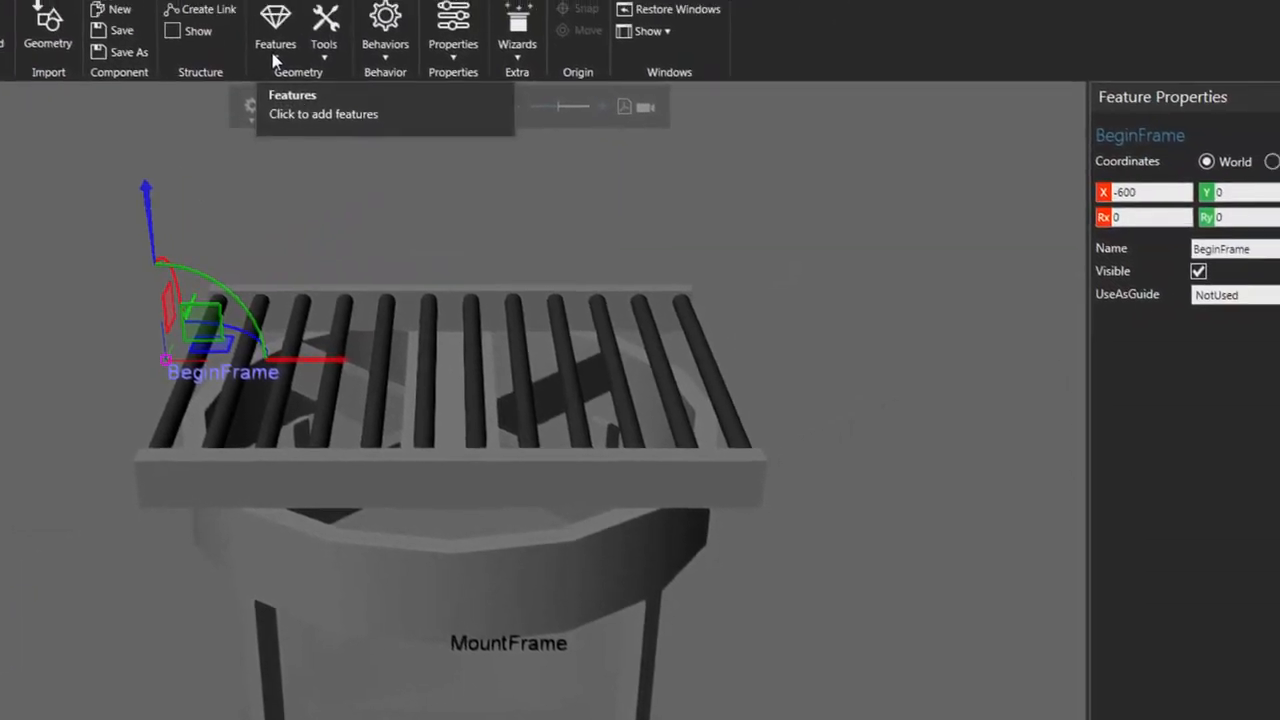
Add a second Frame feature to the link, name it MidFrame and set its Z coordinate to 700
left_click(275, 45)
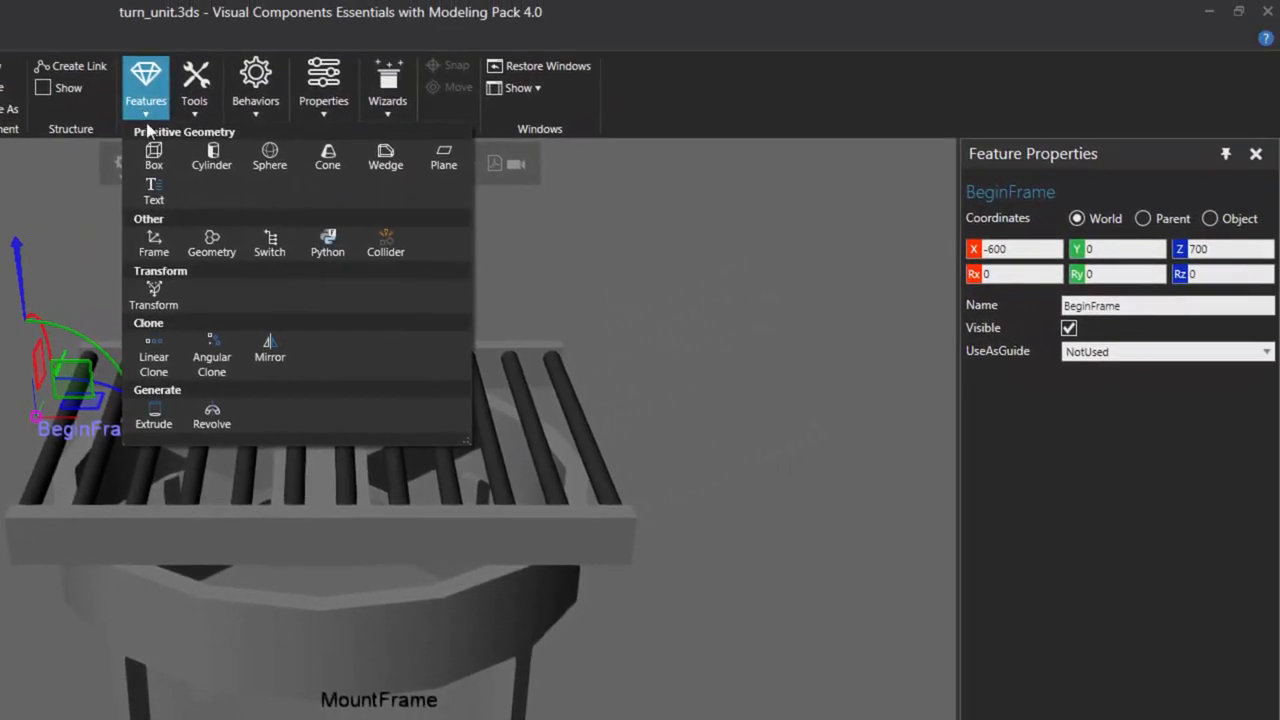
left_click(150, 246)
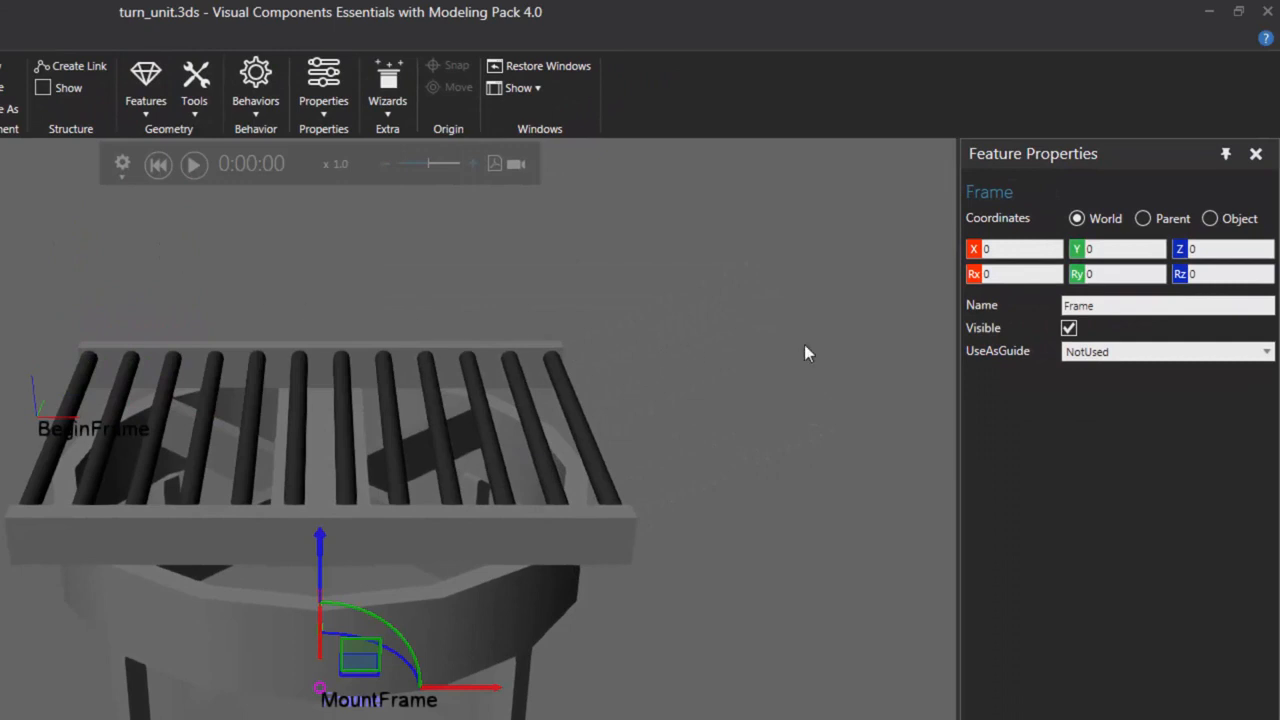
left_click(1064, 305)
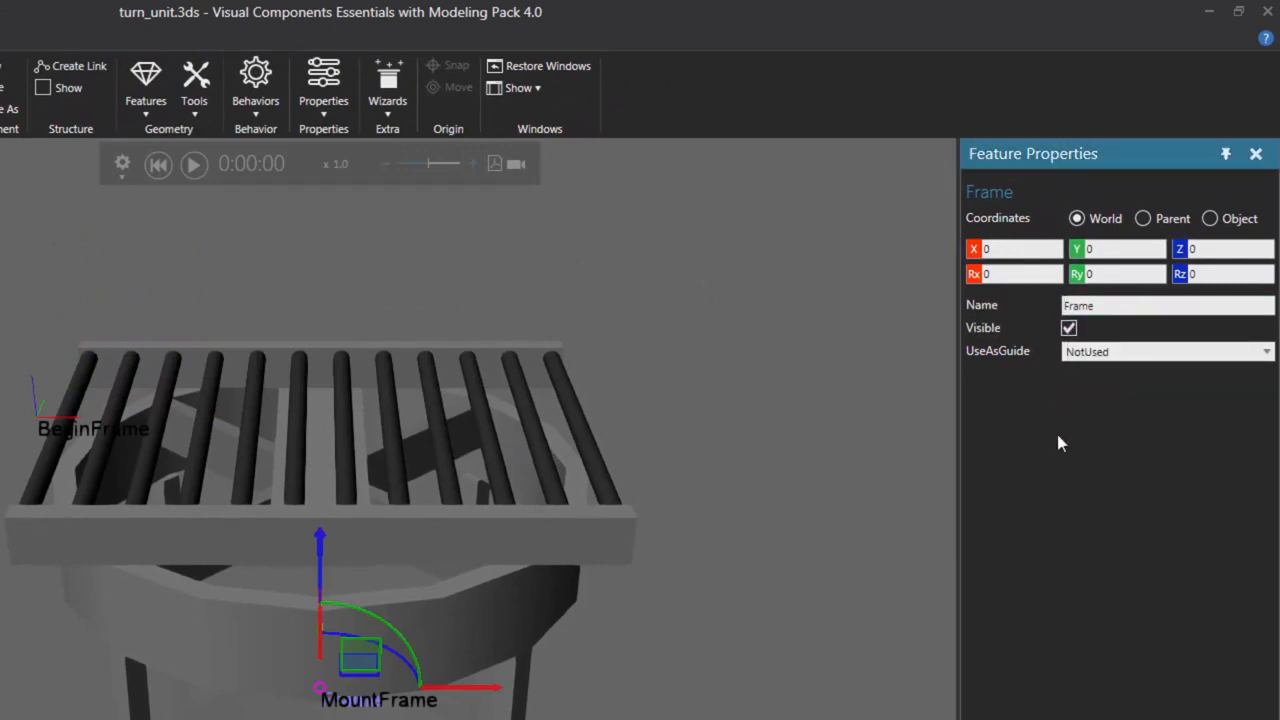
type("Mid")
key("Return")
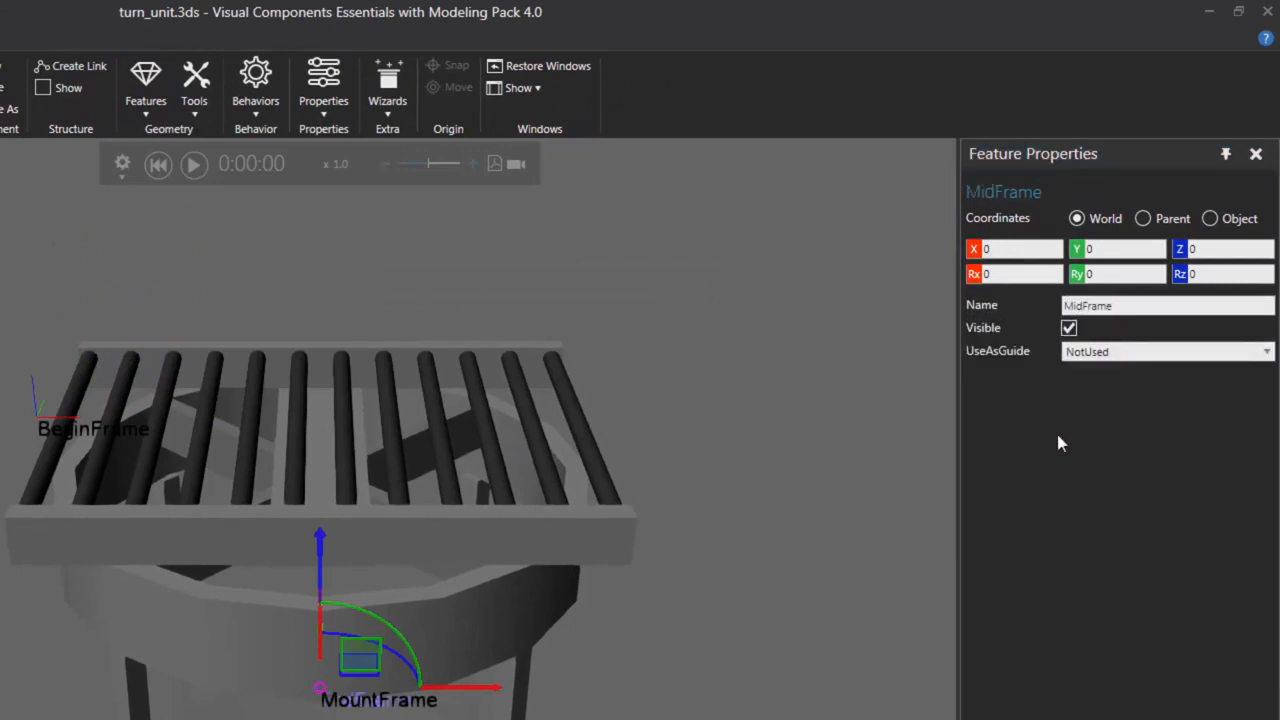
left_click(1212, 249)
type("7")
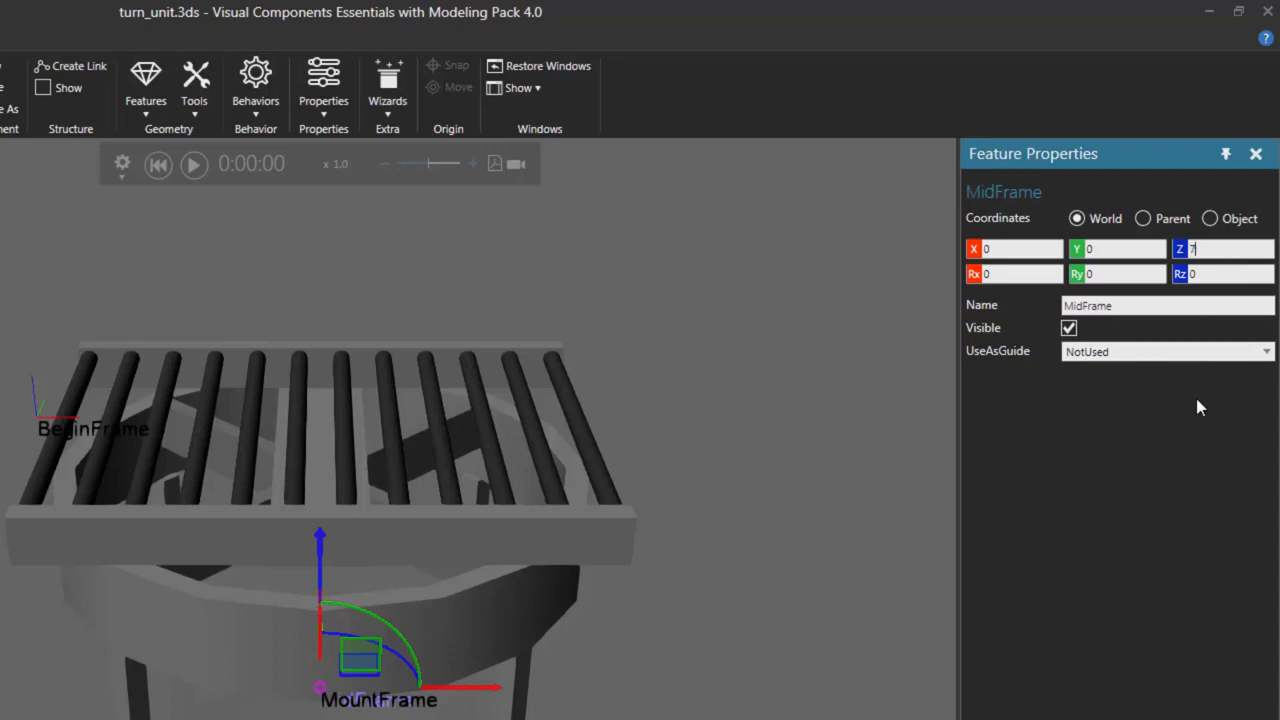
type("00")
key("Return")
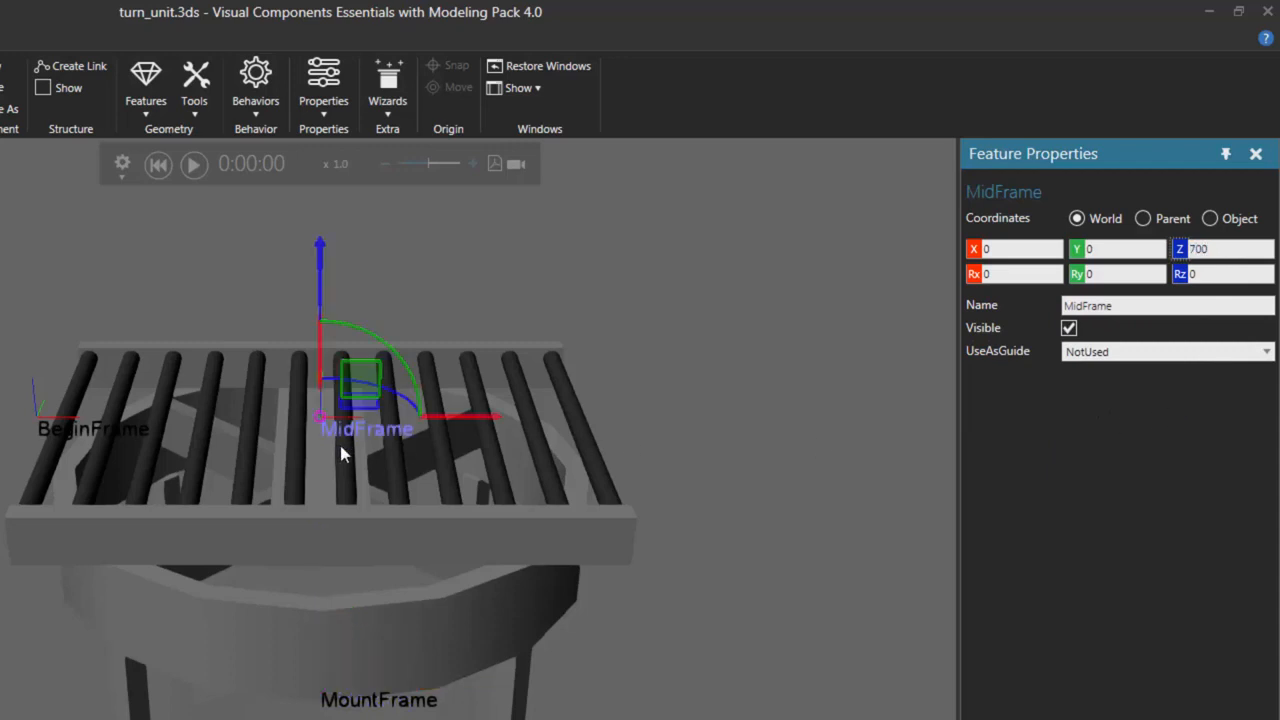
Add a third Frame feature to the link and name it EndFrame
left_click(147, 110)
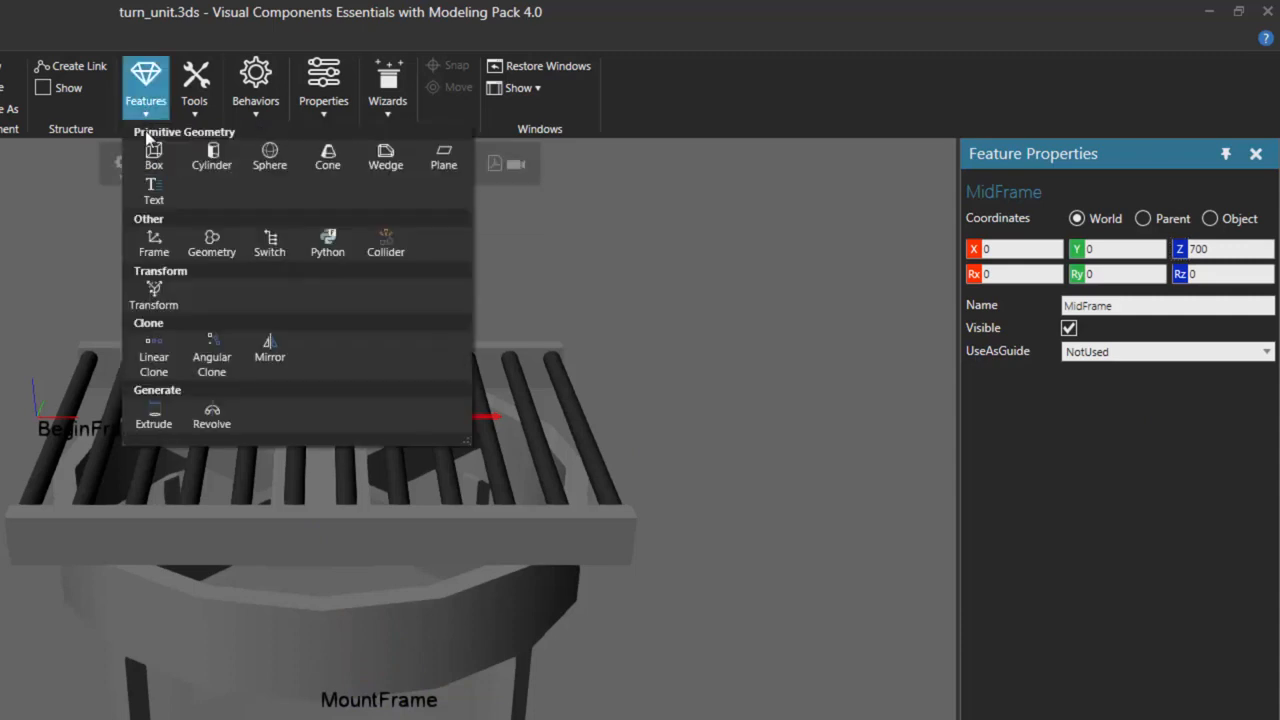
left_click(157, 243)
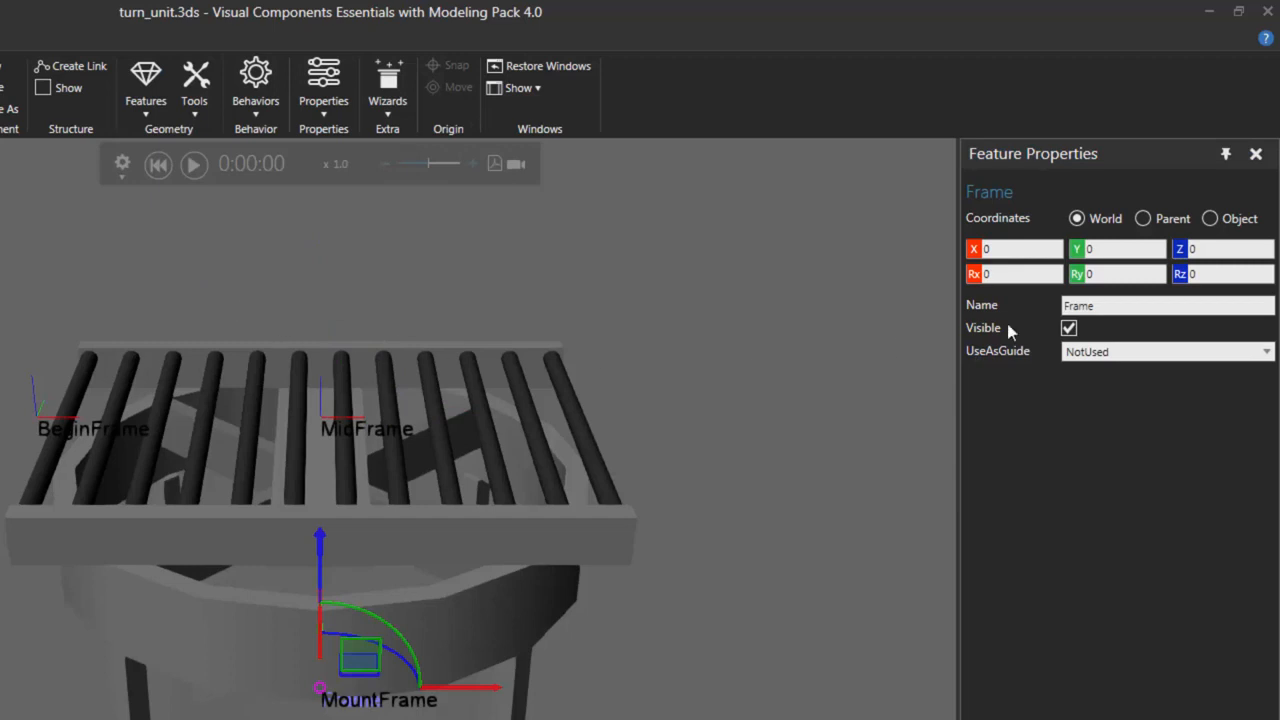
left_click(1066, 306)
type("End")
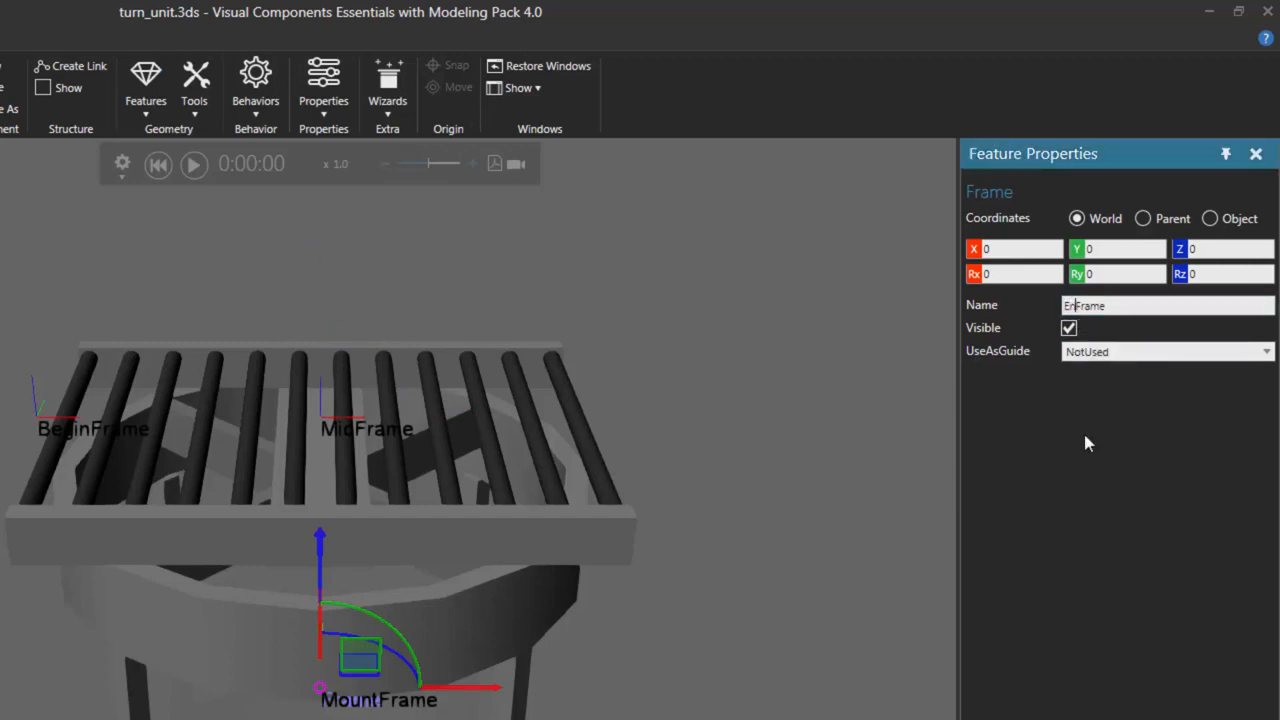
key("Return")
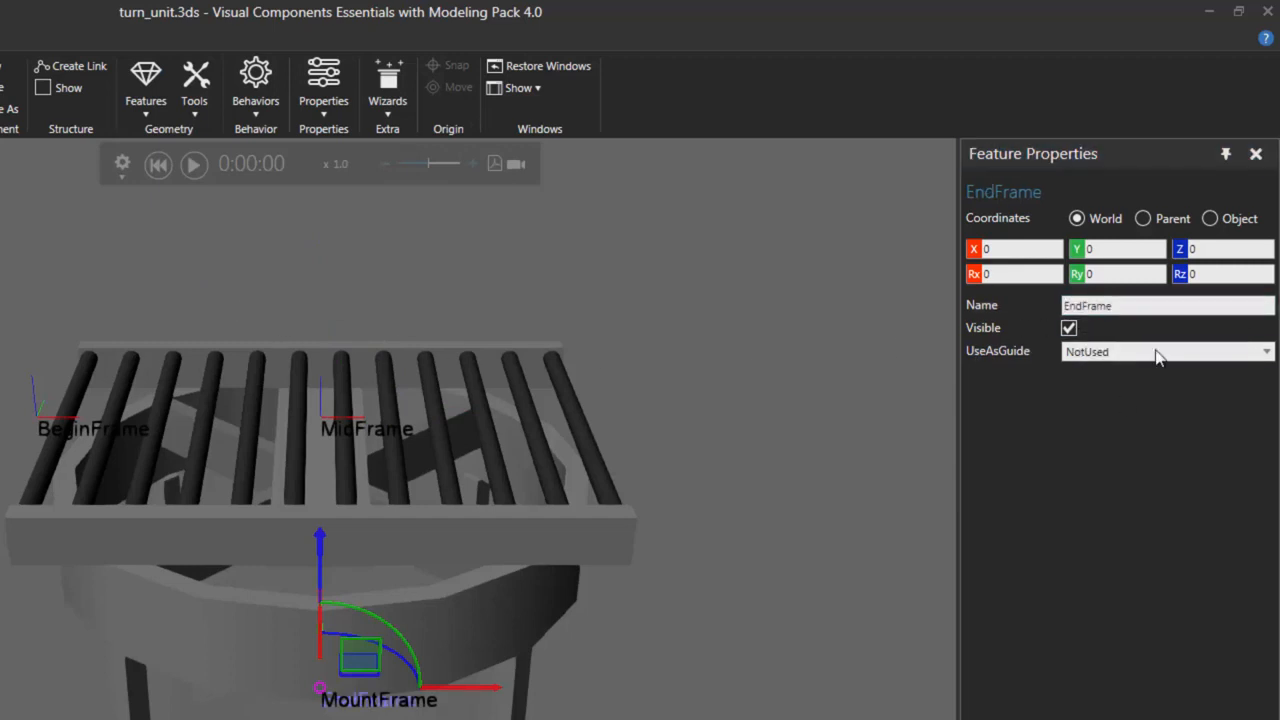
Position EndFrame at X 600 and Z 700
left_click(1203, 249)
type("700")
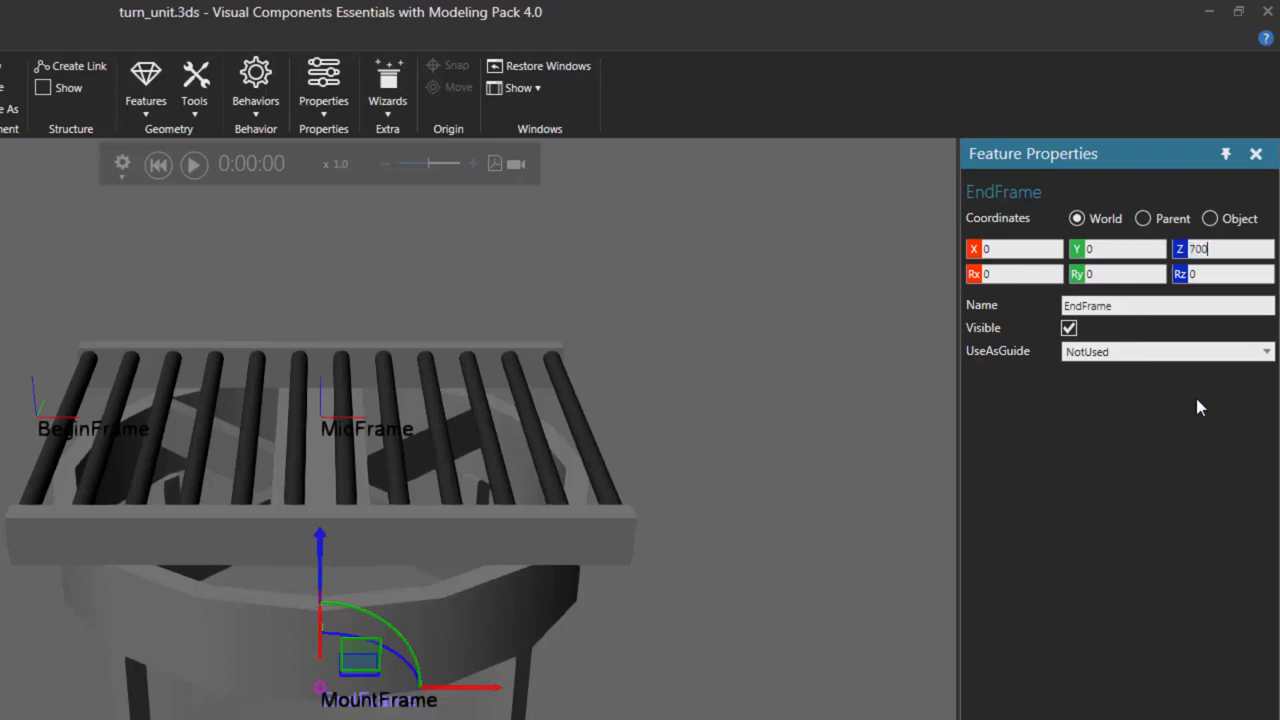
key("Return")
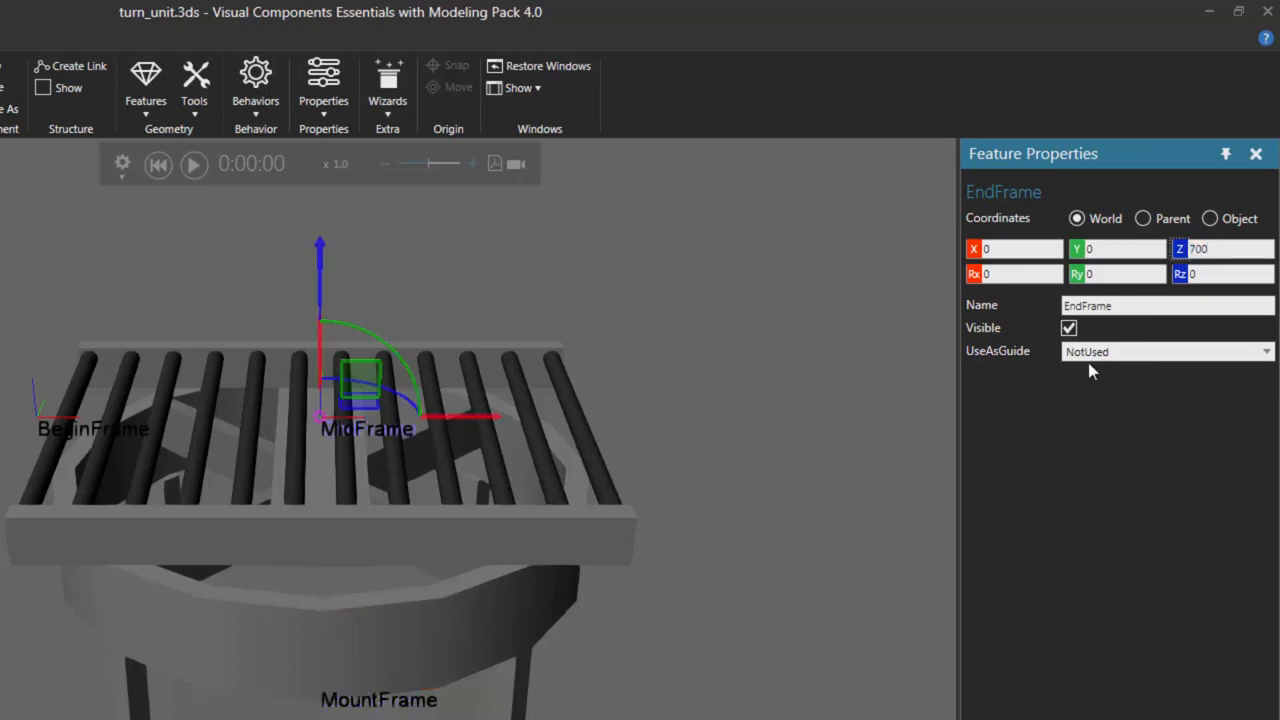
left_click(1012, 252)
type("600")
key("Return")
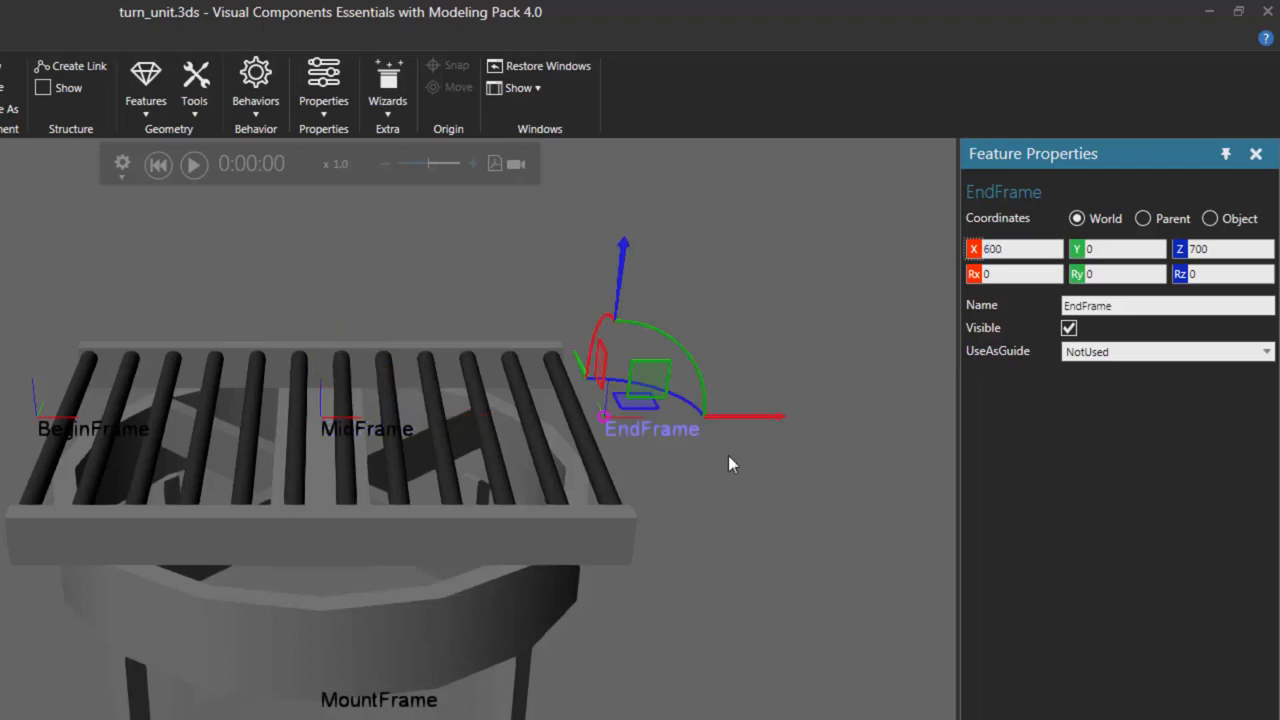
Check the begin, mid and end frames and add a One Way Path behavior to the link
left_click(41, 430)
left_click(323, 428)
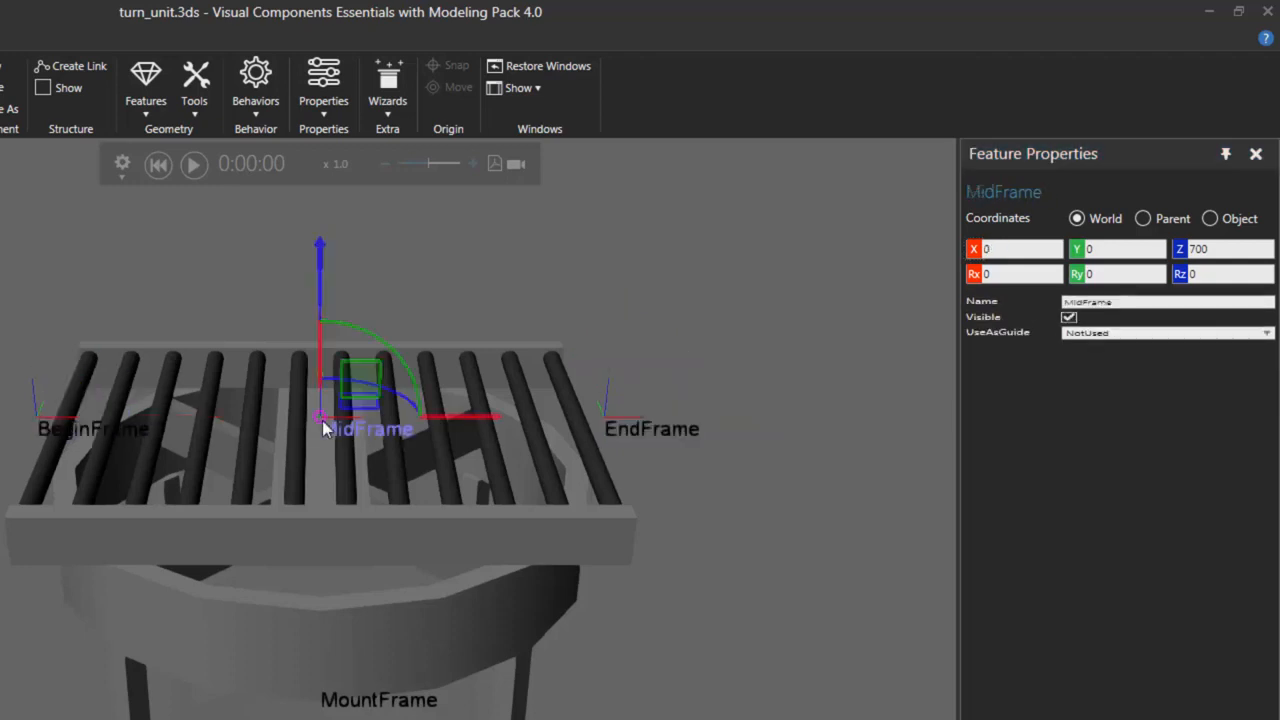
left_click(608, 428)
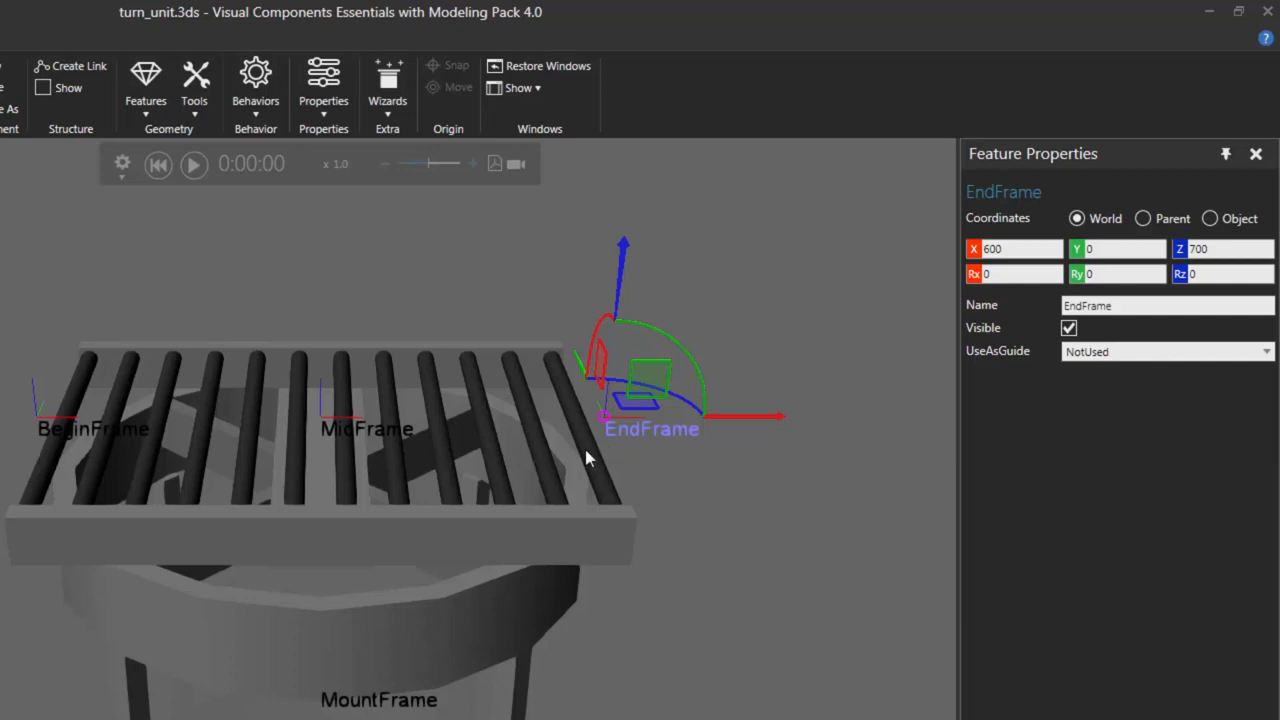
left_click(257, 114)
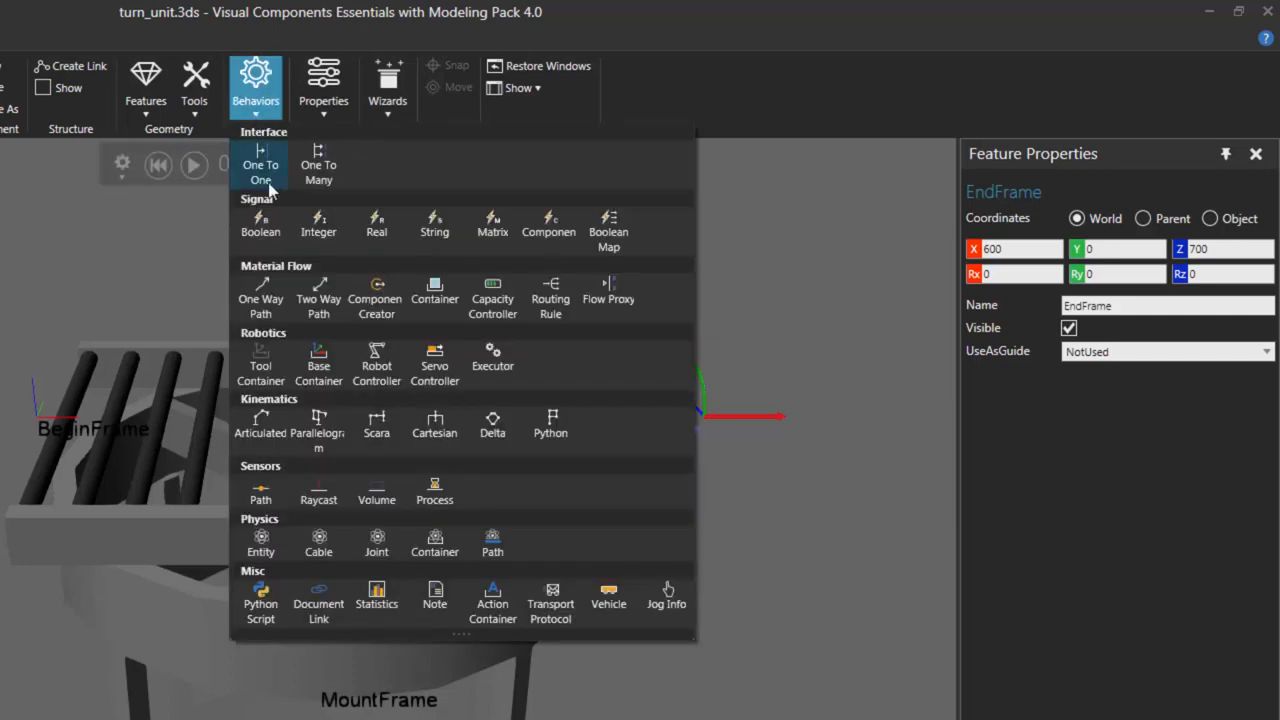
left_click(264, 314)
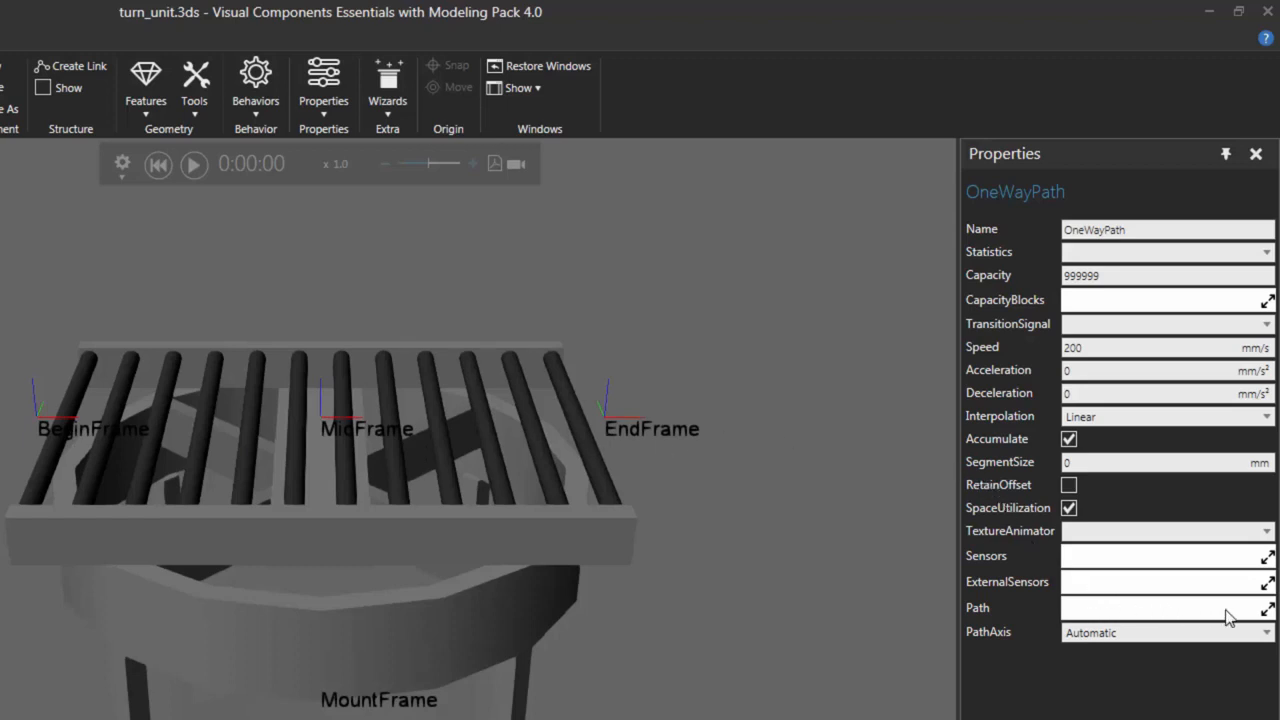
Add BeginFrame, MidFrame and EndFrame, in that order, to the one-way path's Path items
left_click(1265, 619)
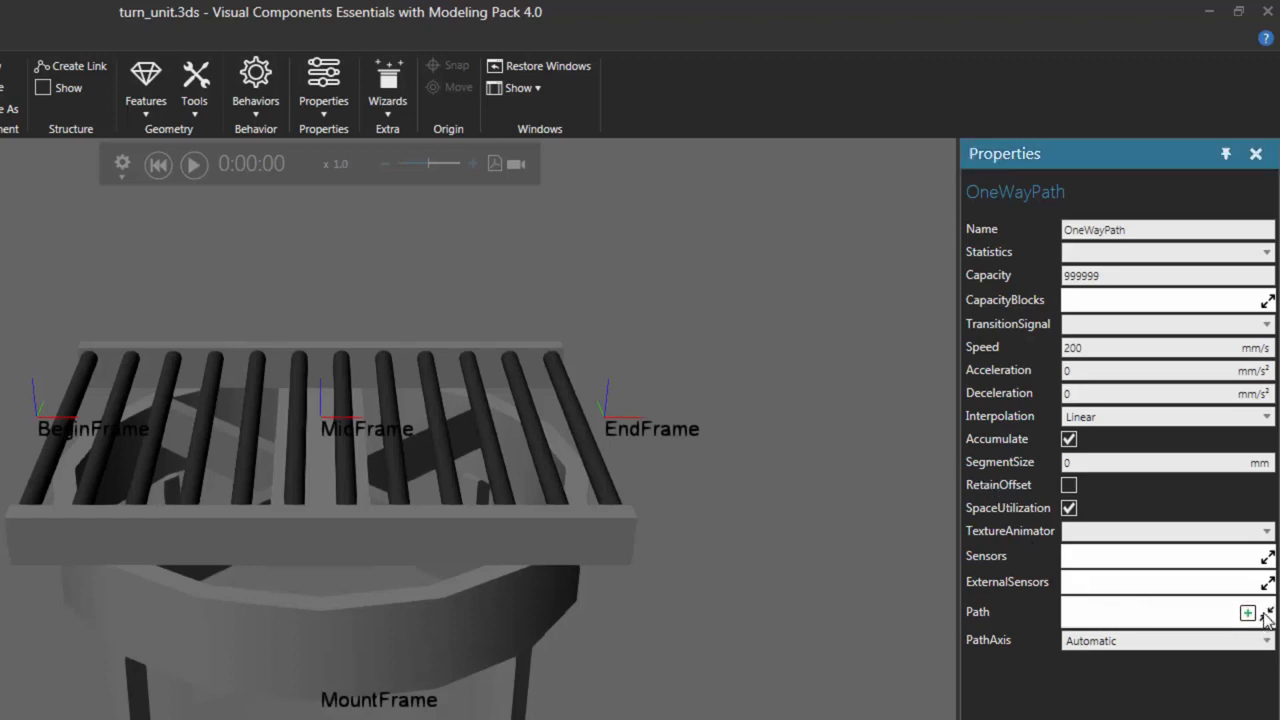
left_click(1247, 614)
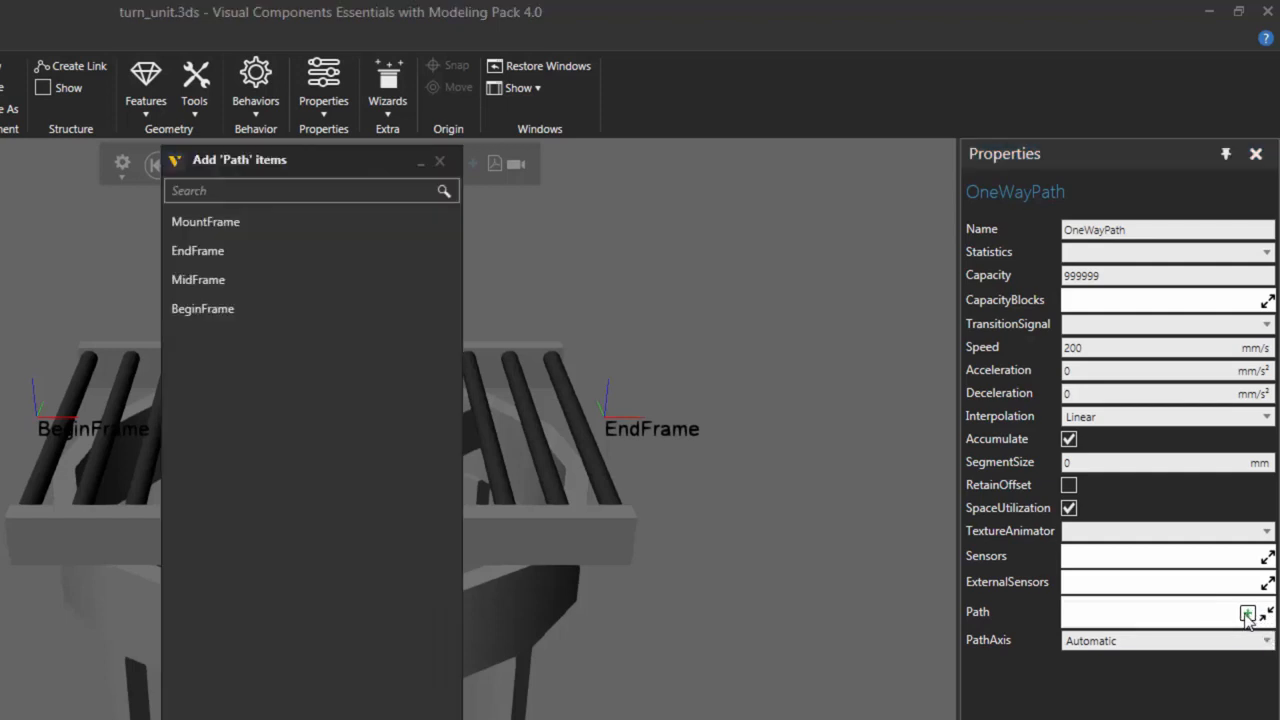
left_click(258, 314)
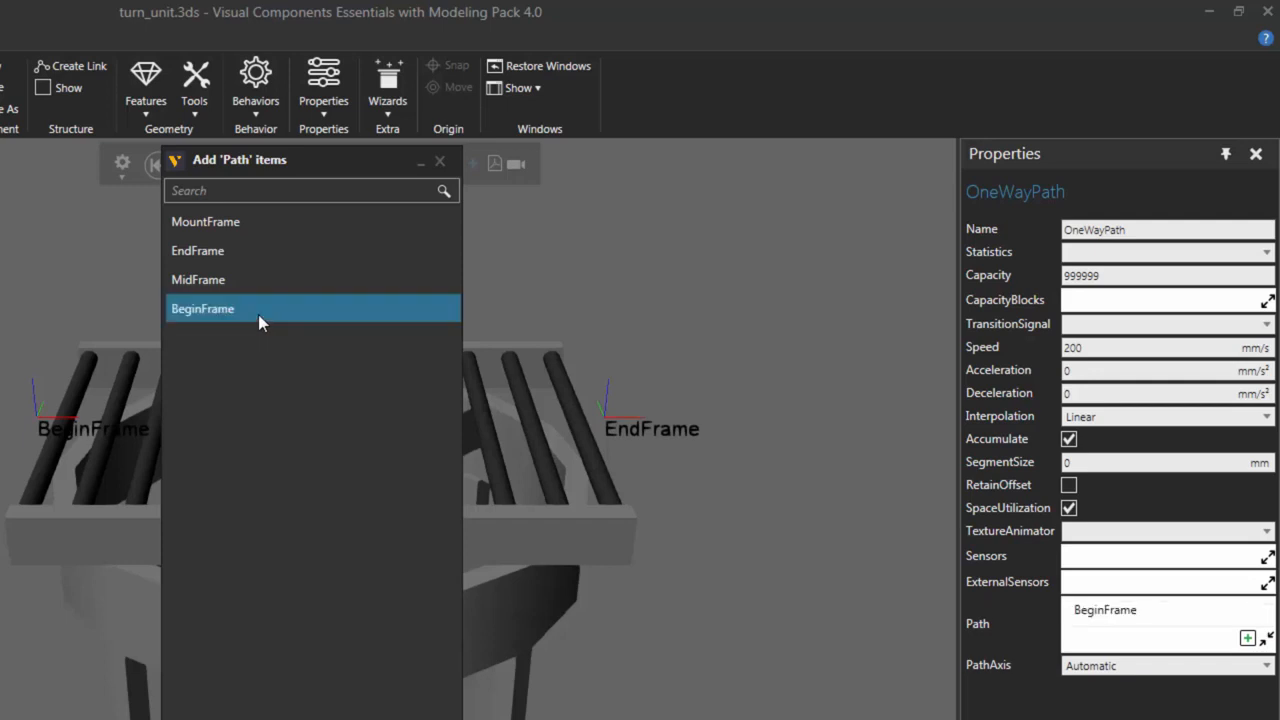
left_click(259, 282)
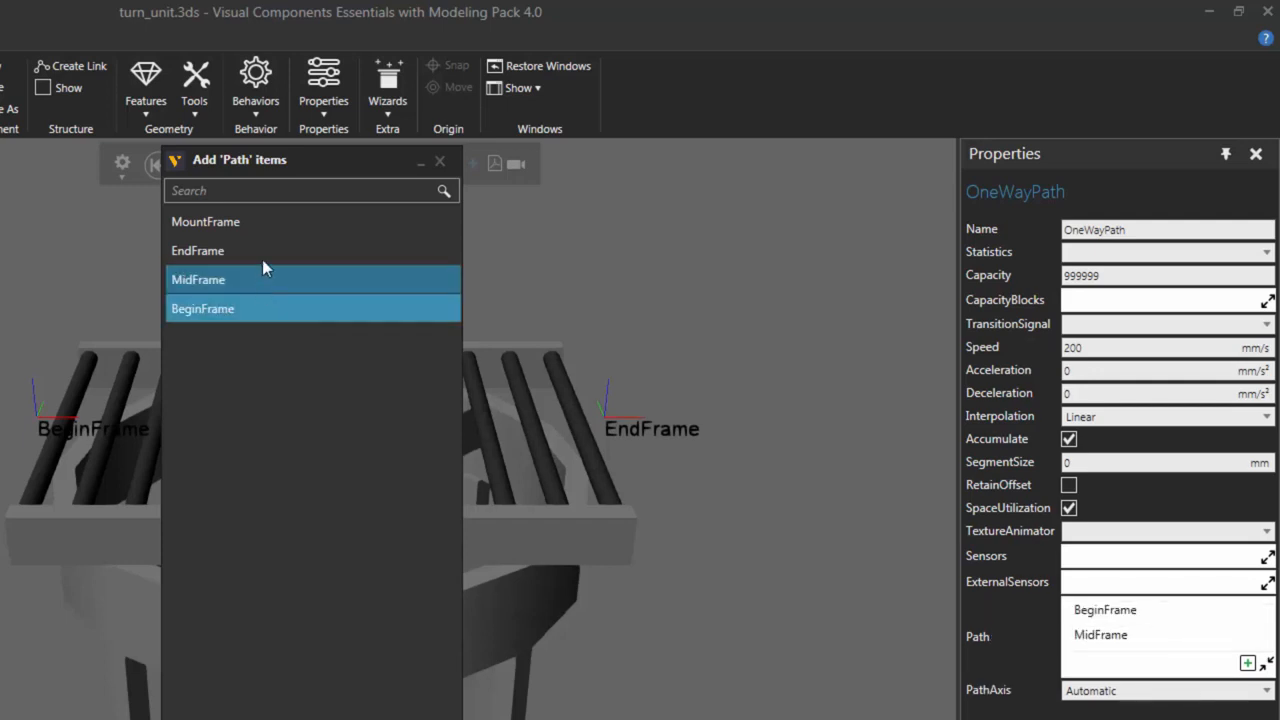
left_click(263, 256)
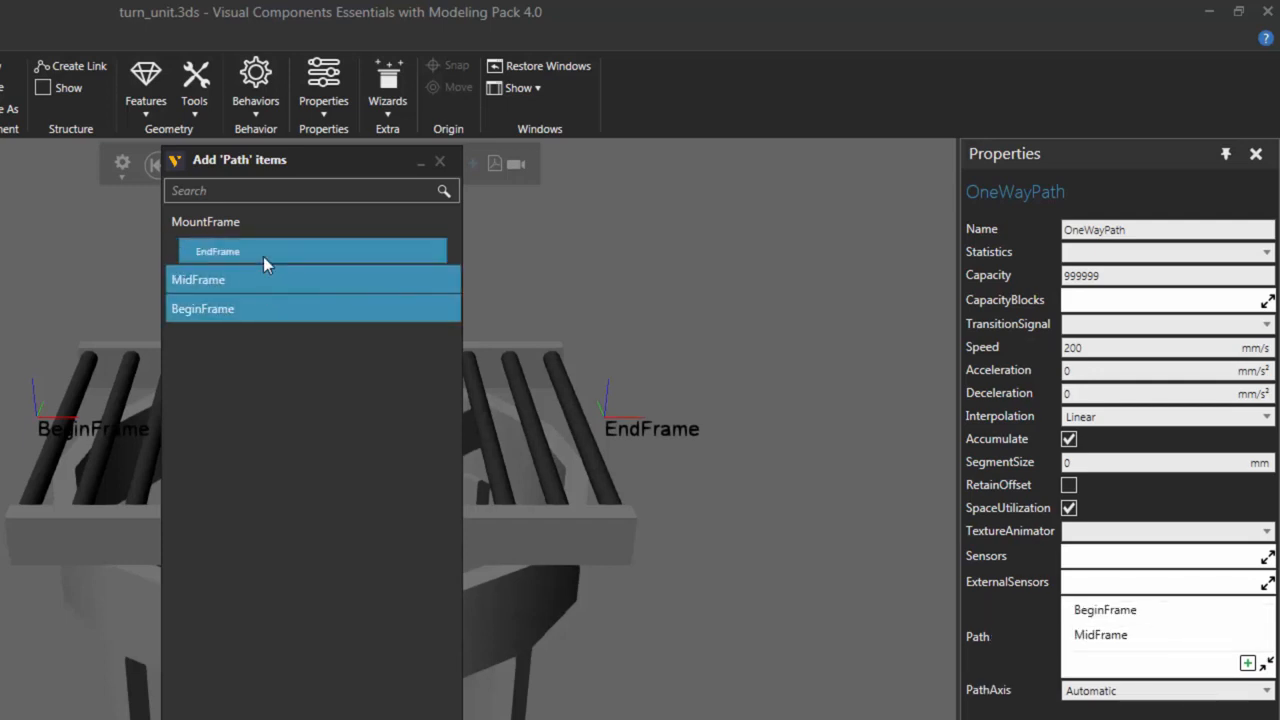
Check the order of BeginFrame, MidFrame and EndFrame in the one-way path's Path list
left_click(440, 162)
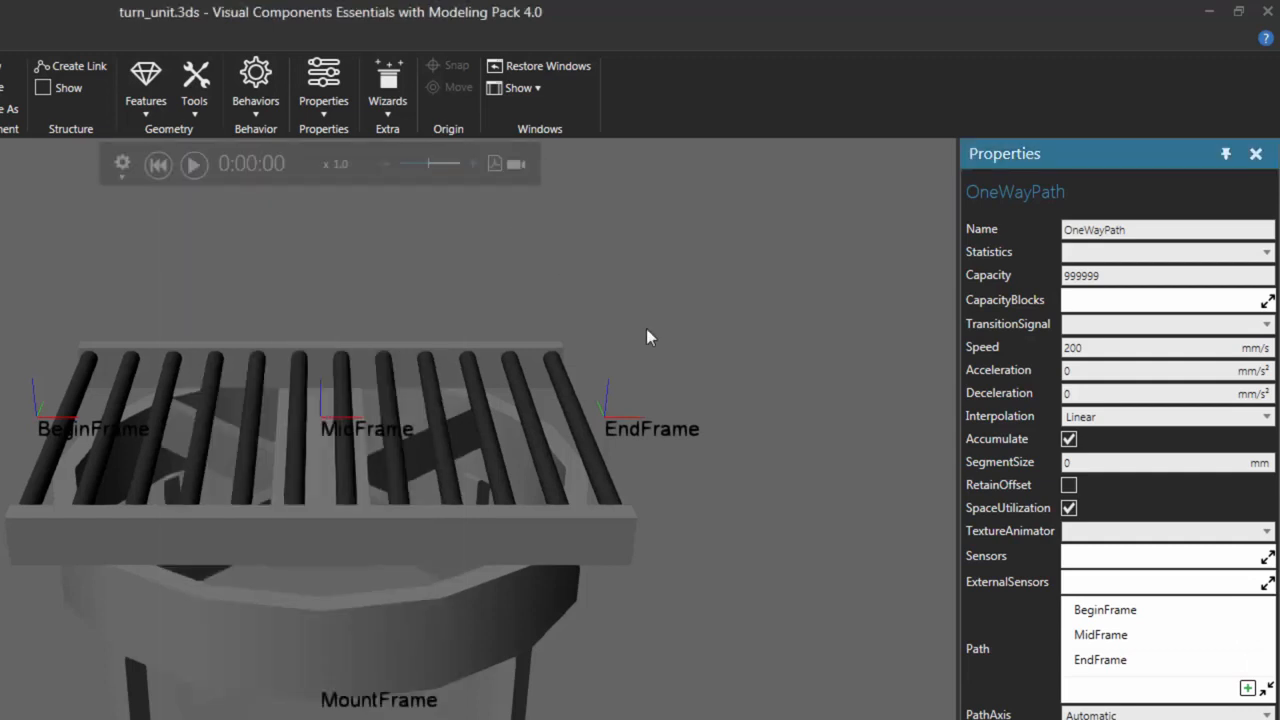
left_click(1080, 610)
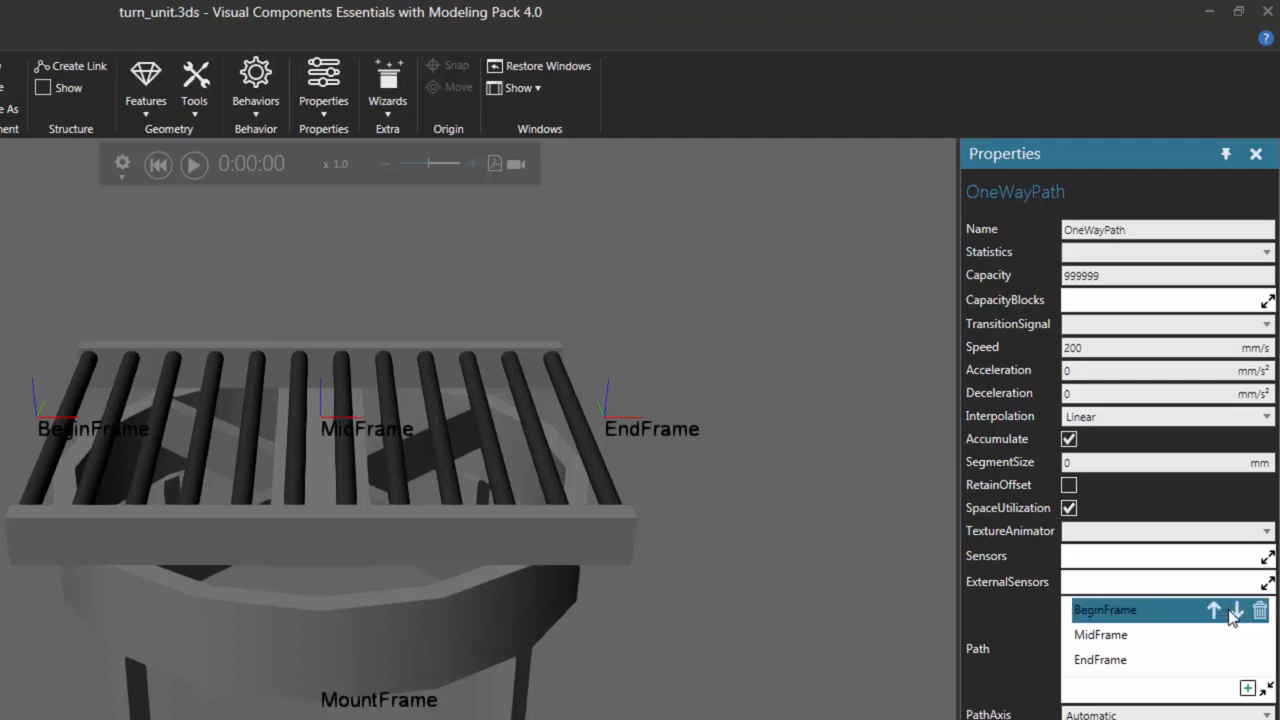
left_click(1236, 611)
left_click(1214, 635)
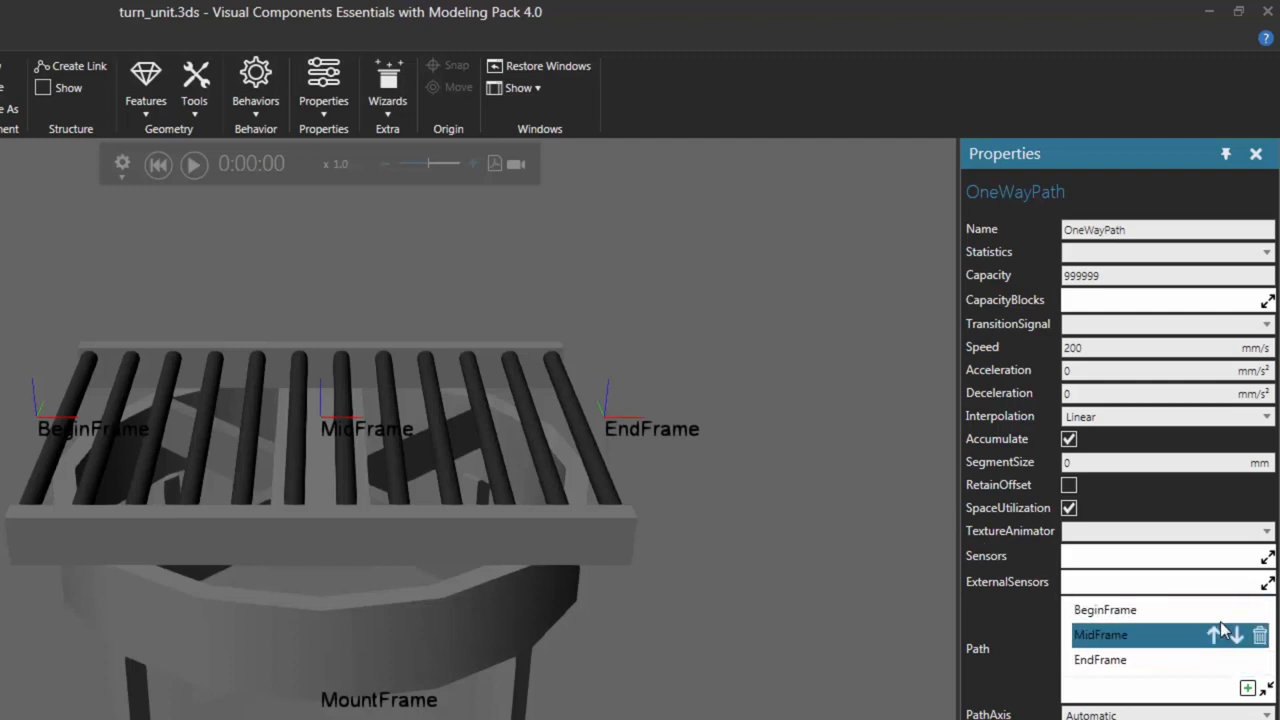
left_click(1182, 617)
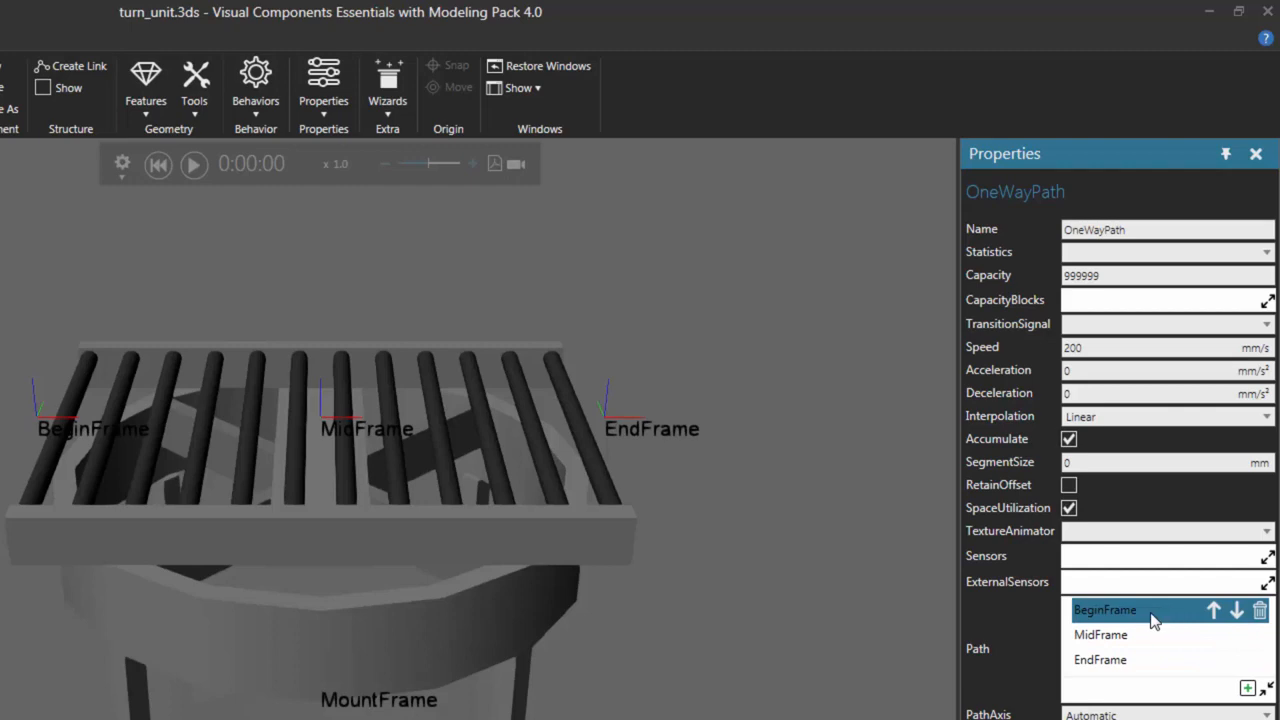
left_click(1152, 636)
left_click(1154, 659)
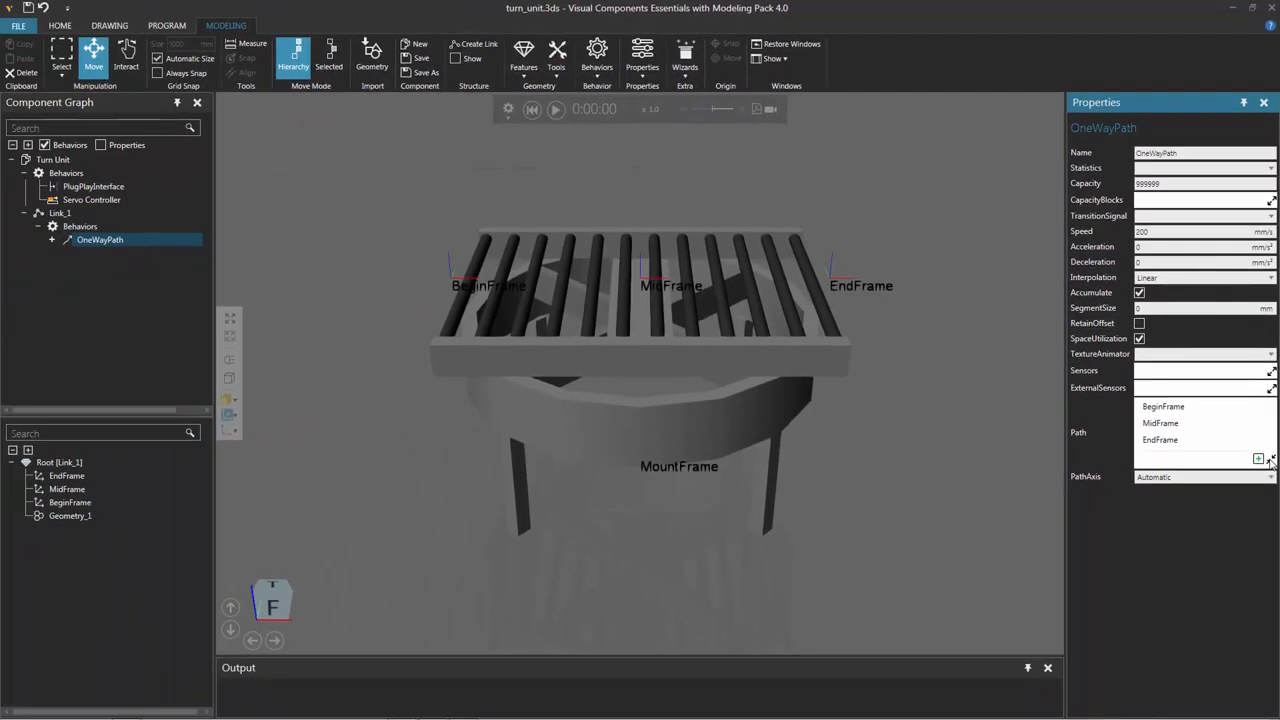
left_click(1270, 459)
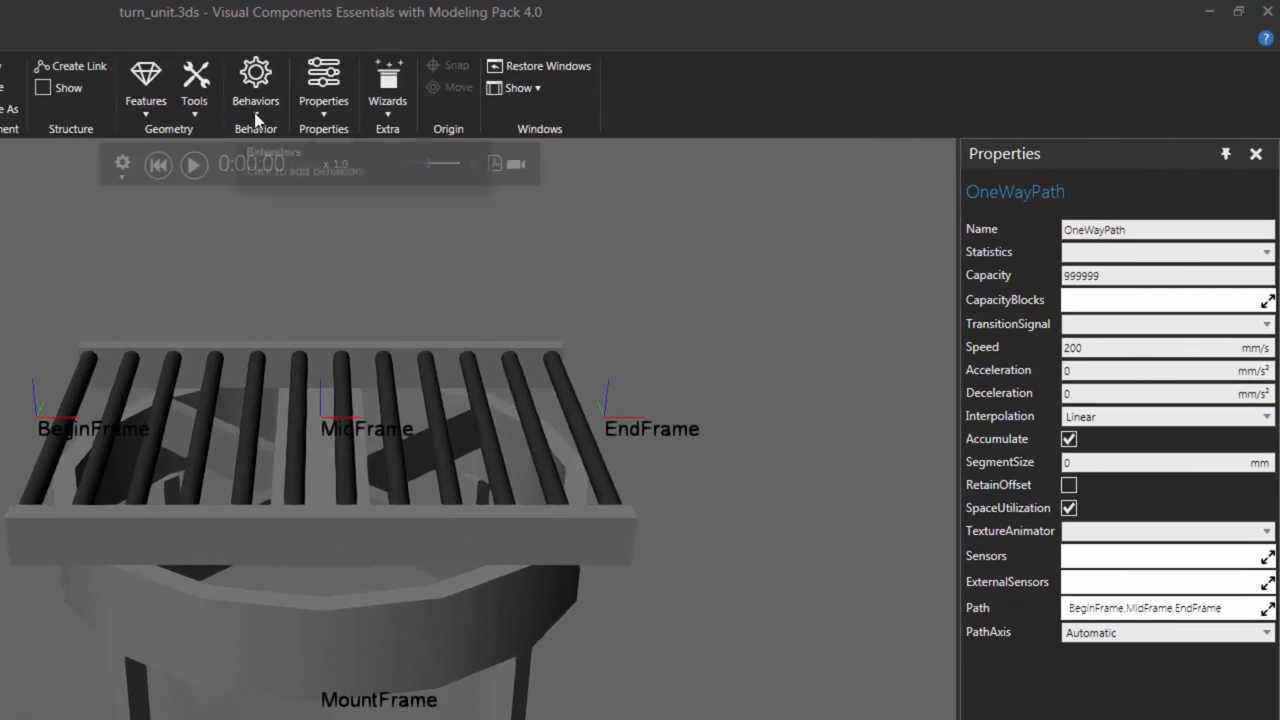
Add a Boolean signal behavior to the link and name it CenterSignal
left_click(256, 104)
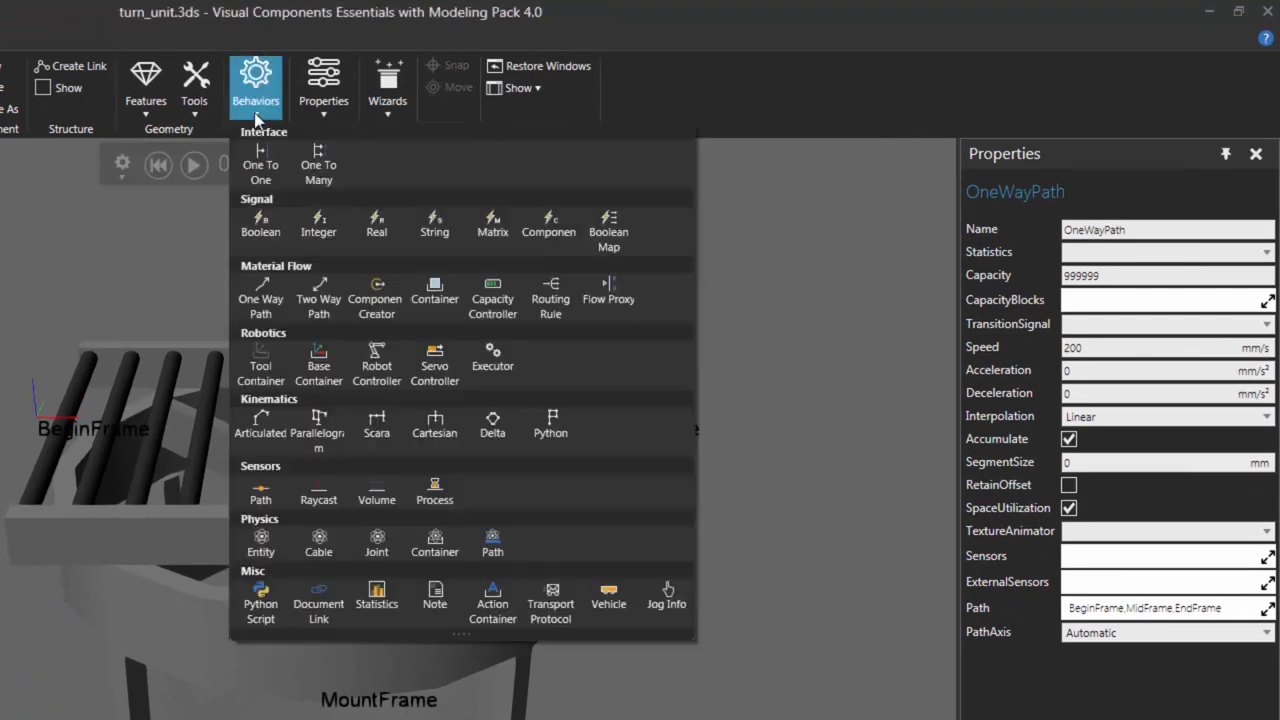
left_click(262, 230)
left_click(1102, 230)
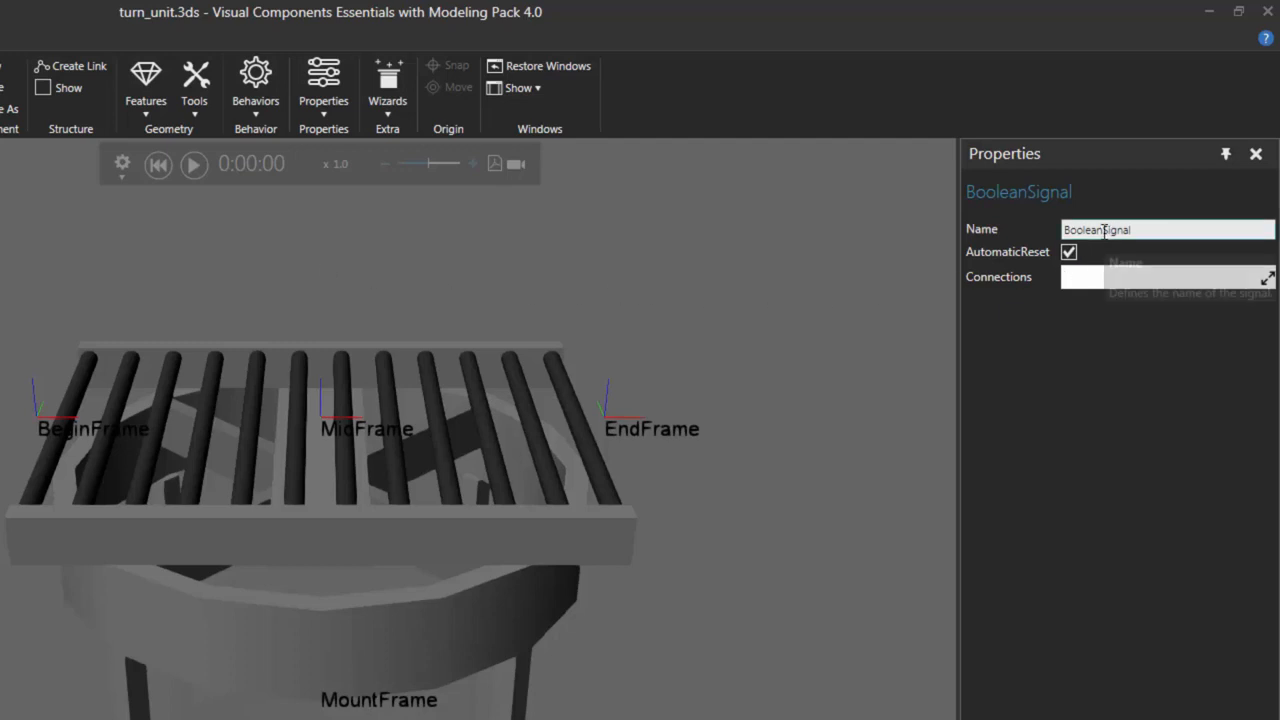
key("BackSpace")
key("BackSpace")
key("BackSpace")
key("BackSpace")
key("BackSpace")
key("BackSpace")
key("BackSpace")
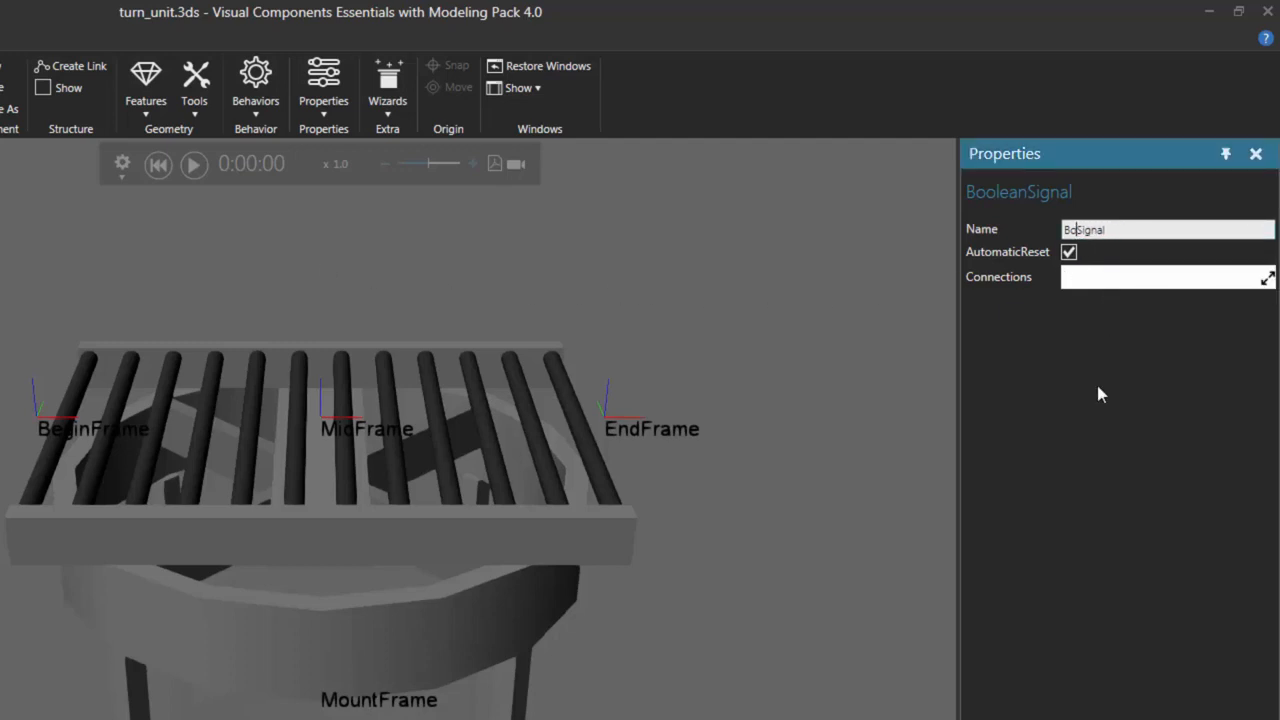
type("Center")
key("Return")
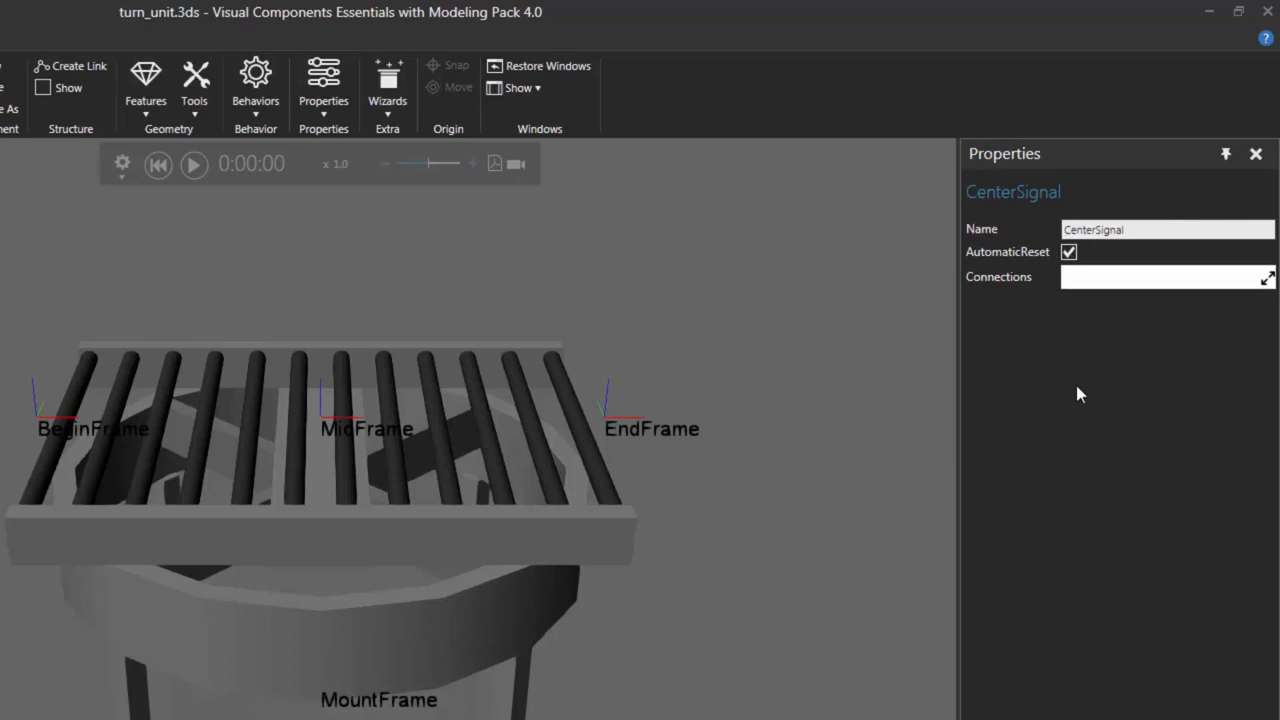
Add a Path sensor behavior to the link and set its Frame to MidFrame
left_click(256, 110)
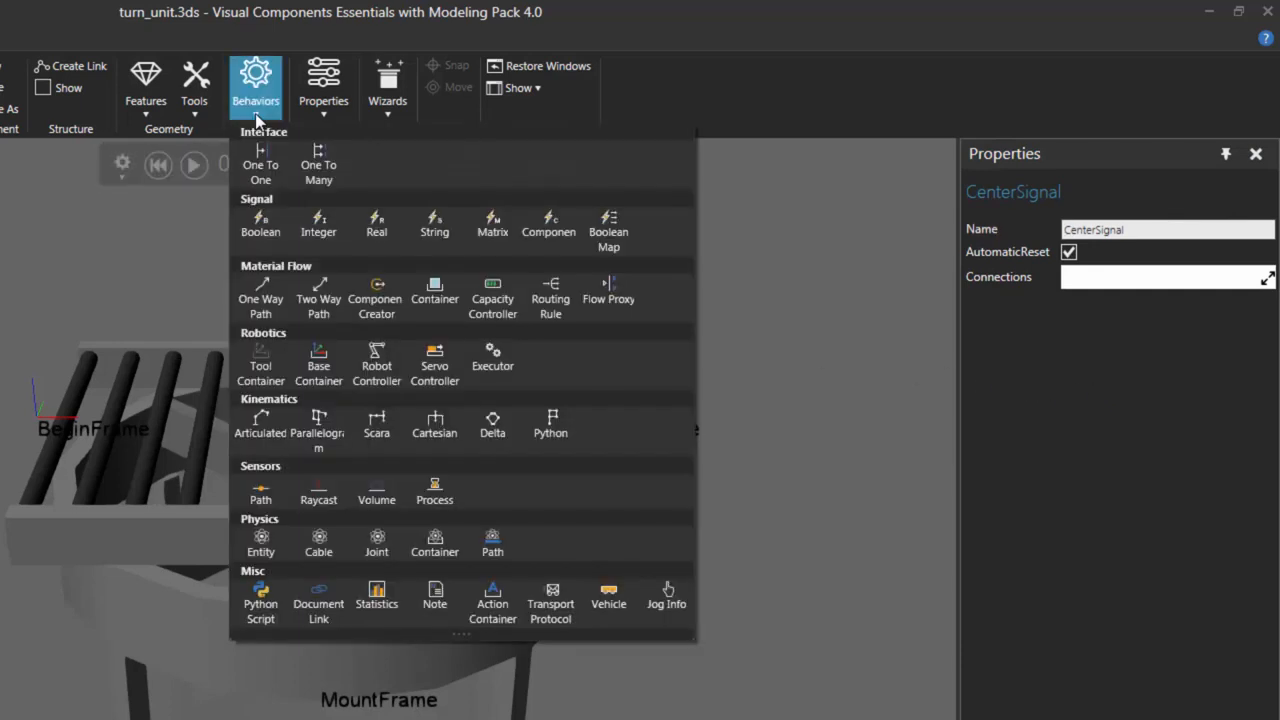
left_click(266, 494)
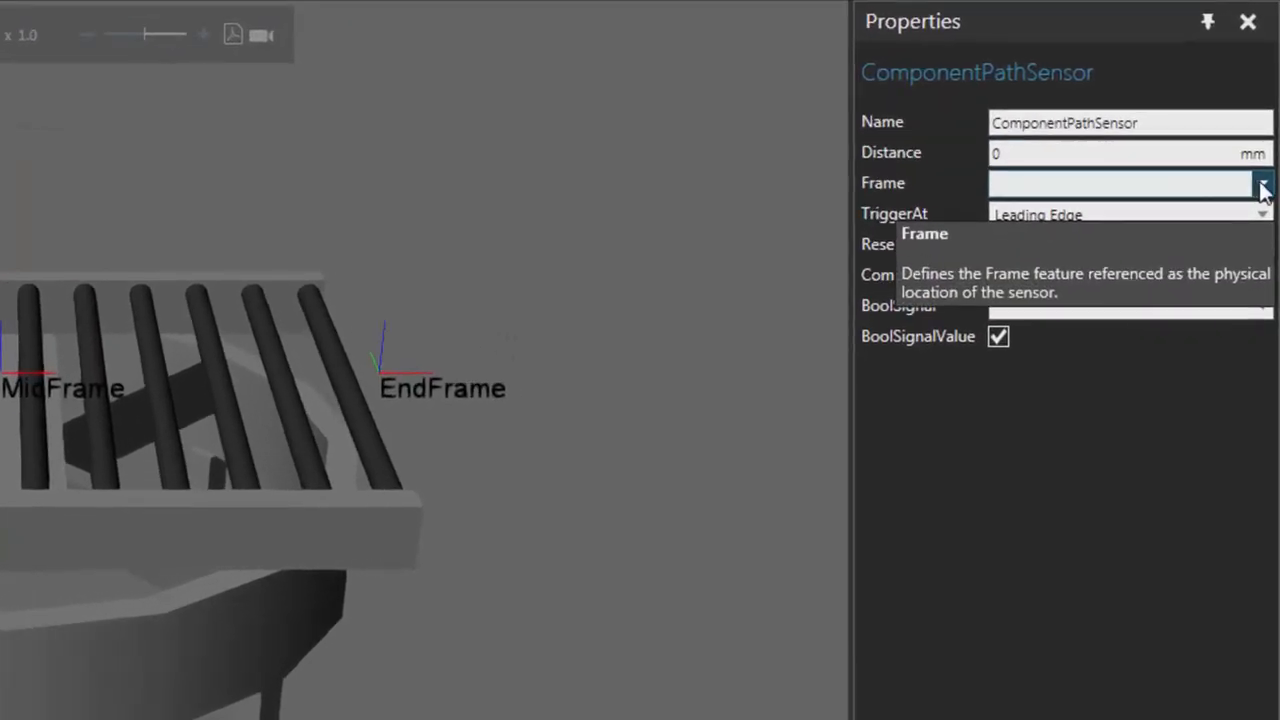
left_click(1264, 276)
left_click(1151, 302)
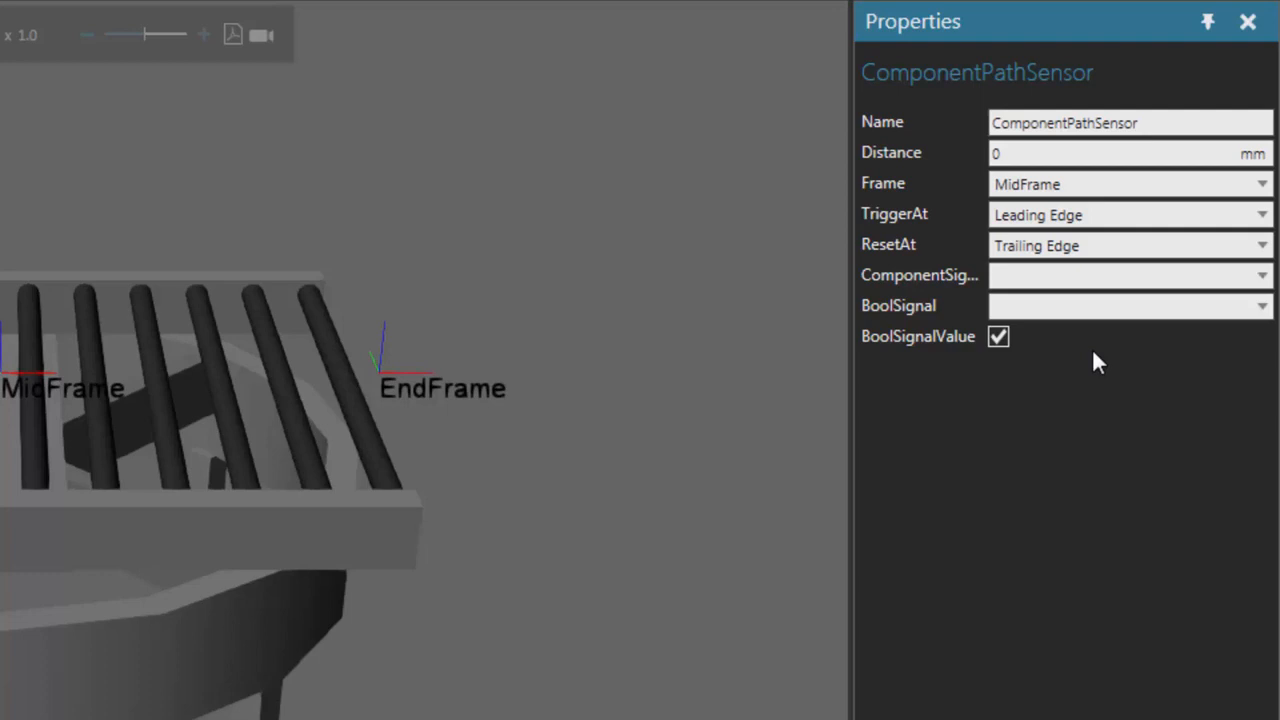
Set the MidFrame sensor's TriggerAt and ResetAt to Origin and its BoolSignal to CenterSignal
left_click(1094, 222)
left_click(1072, 274)
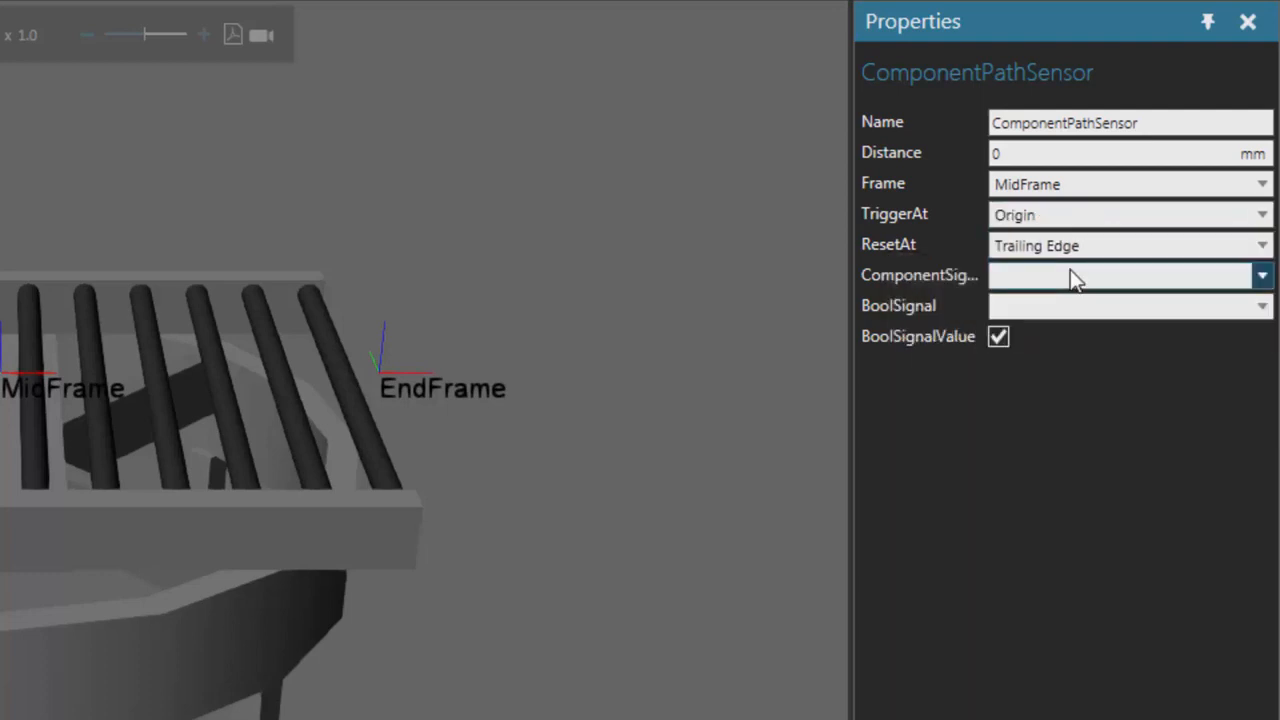
left_click(1094, 246)
left_click(1078, 302)
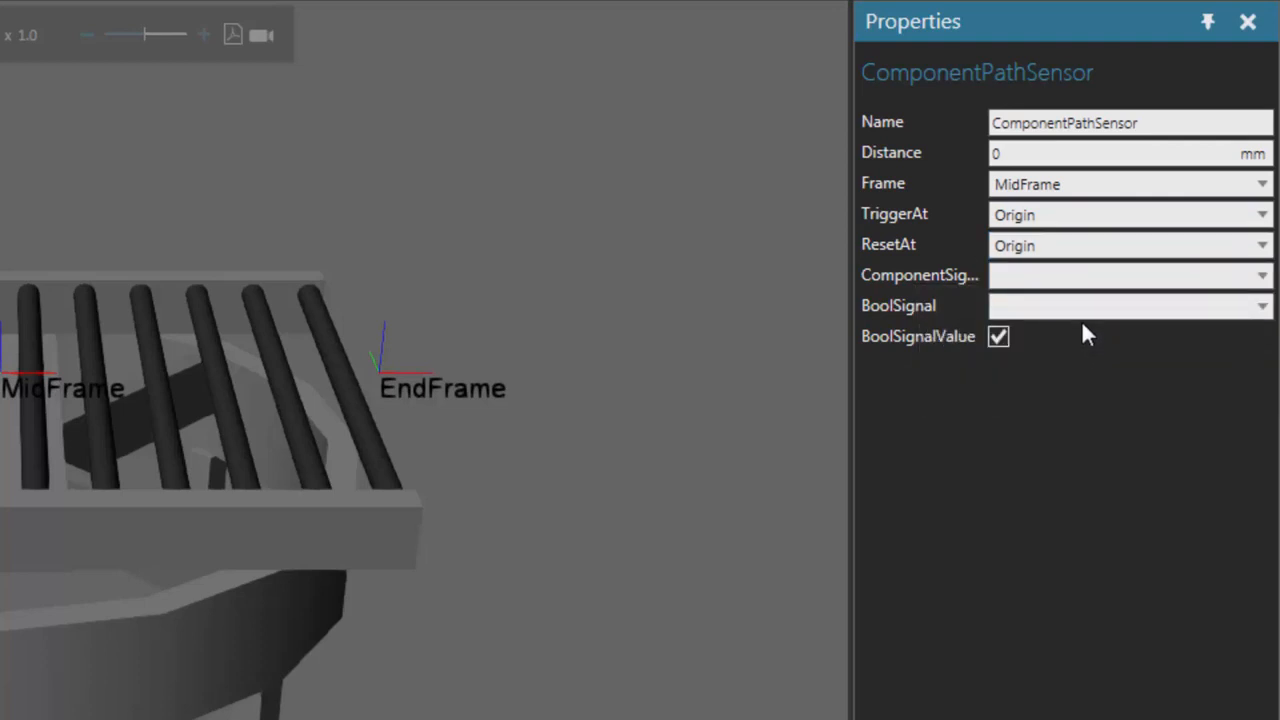
left_click(1095, 307)
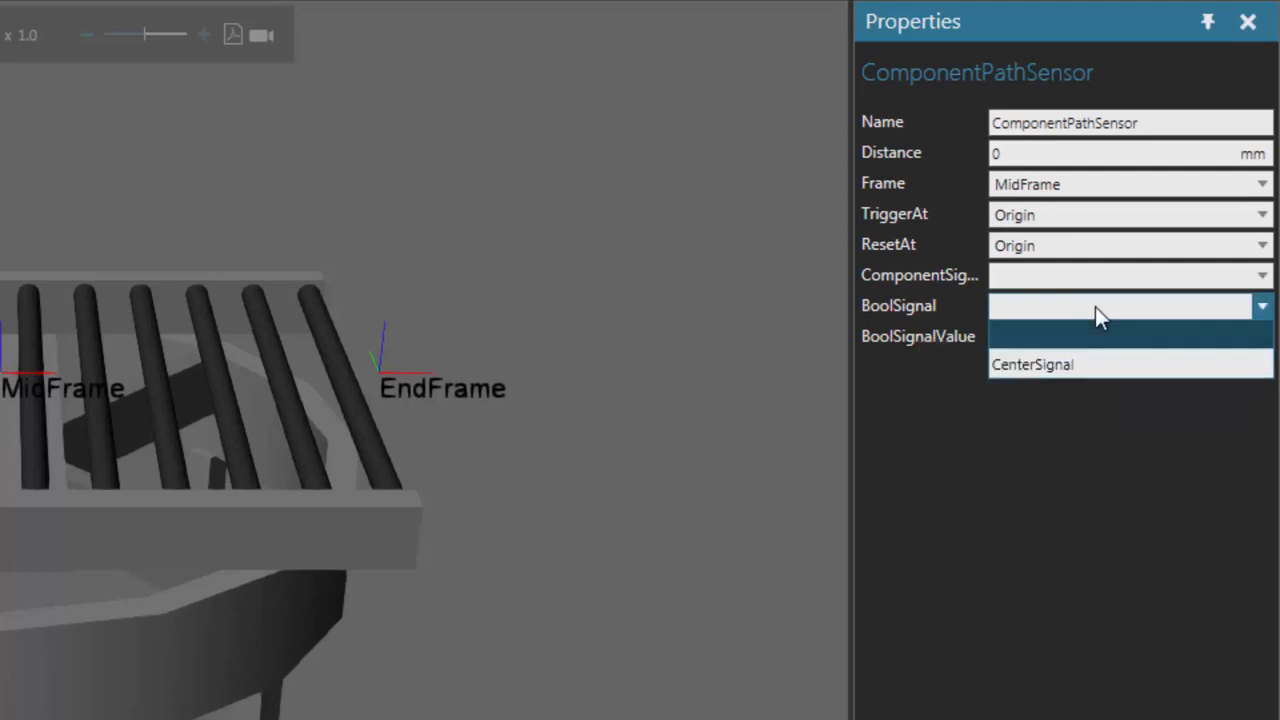
left_click(1071, 365)
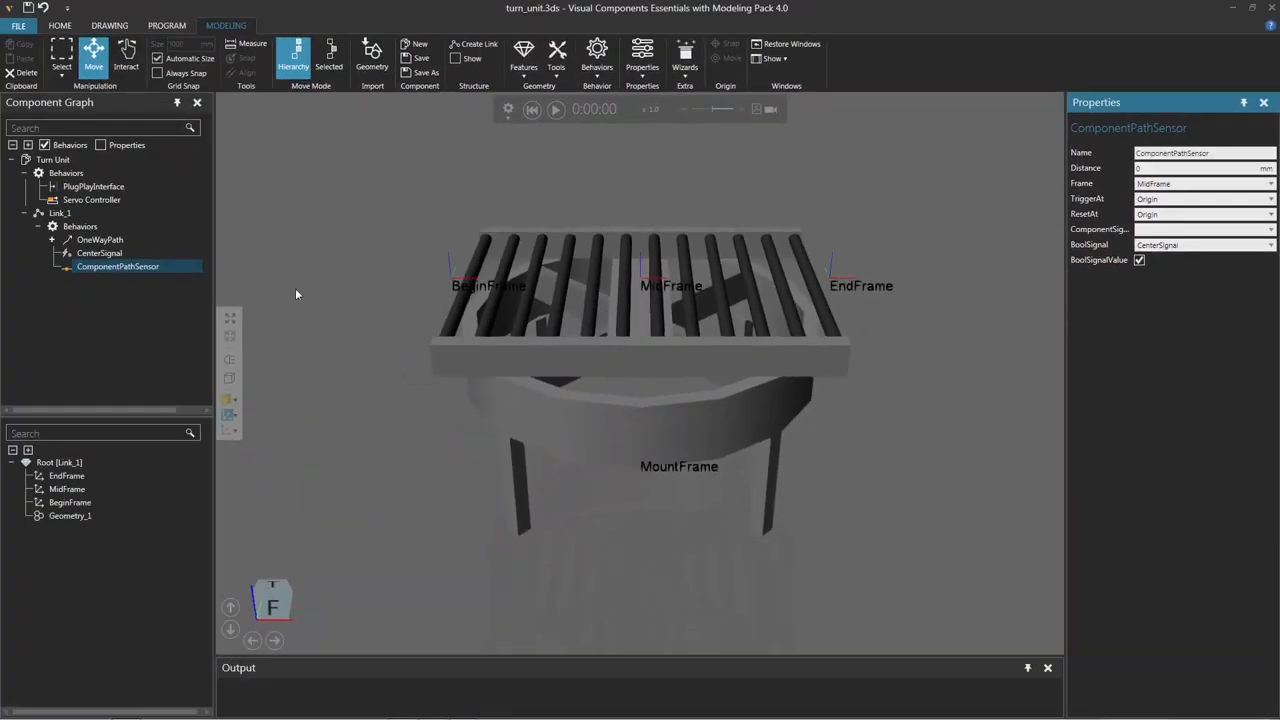
Add ComponentPathSensor to the Sensors items of the one-way path
left_click(107, 241)
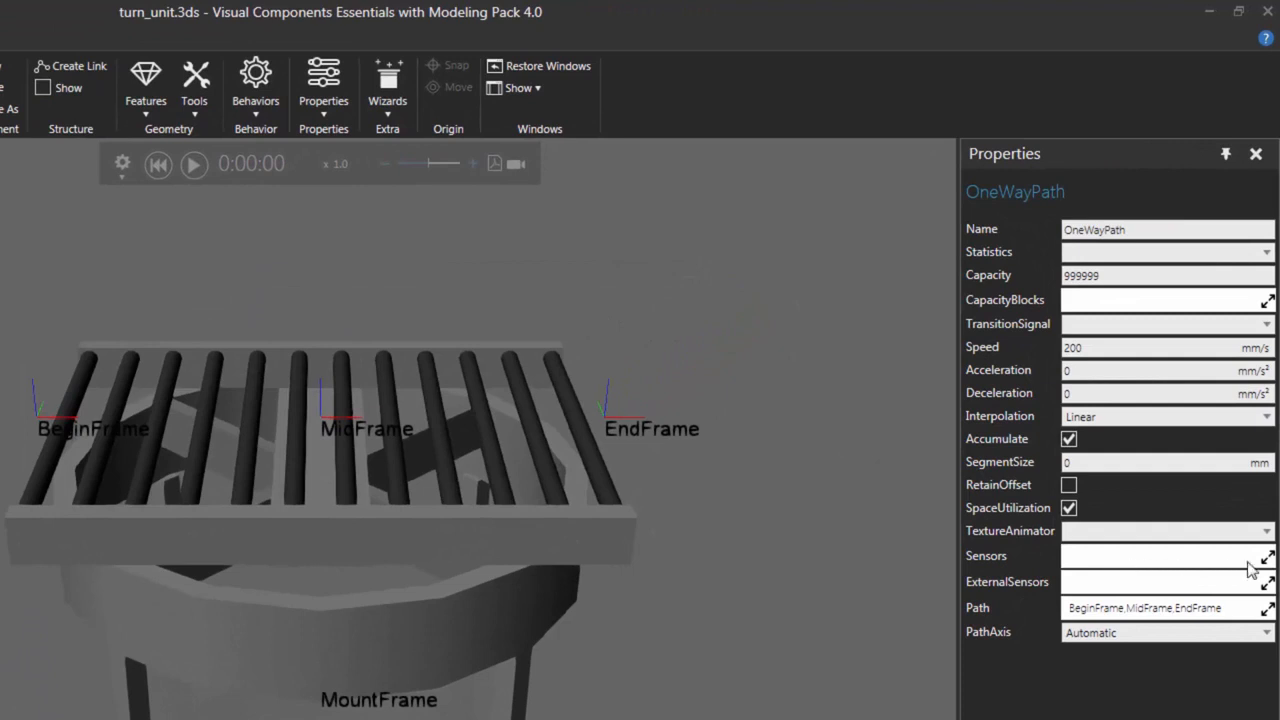
left_click(1265, 558)
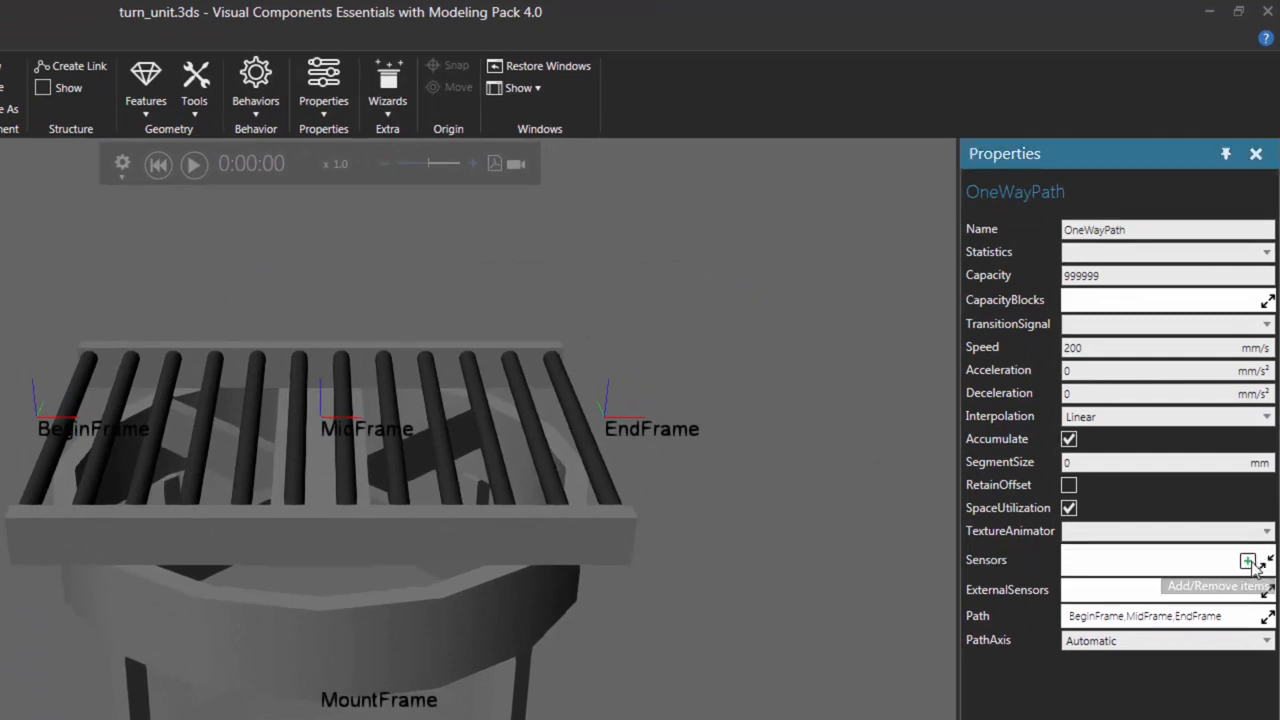
left_click(1247, 561)
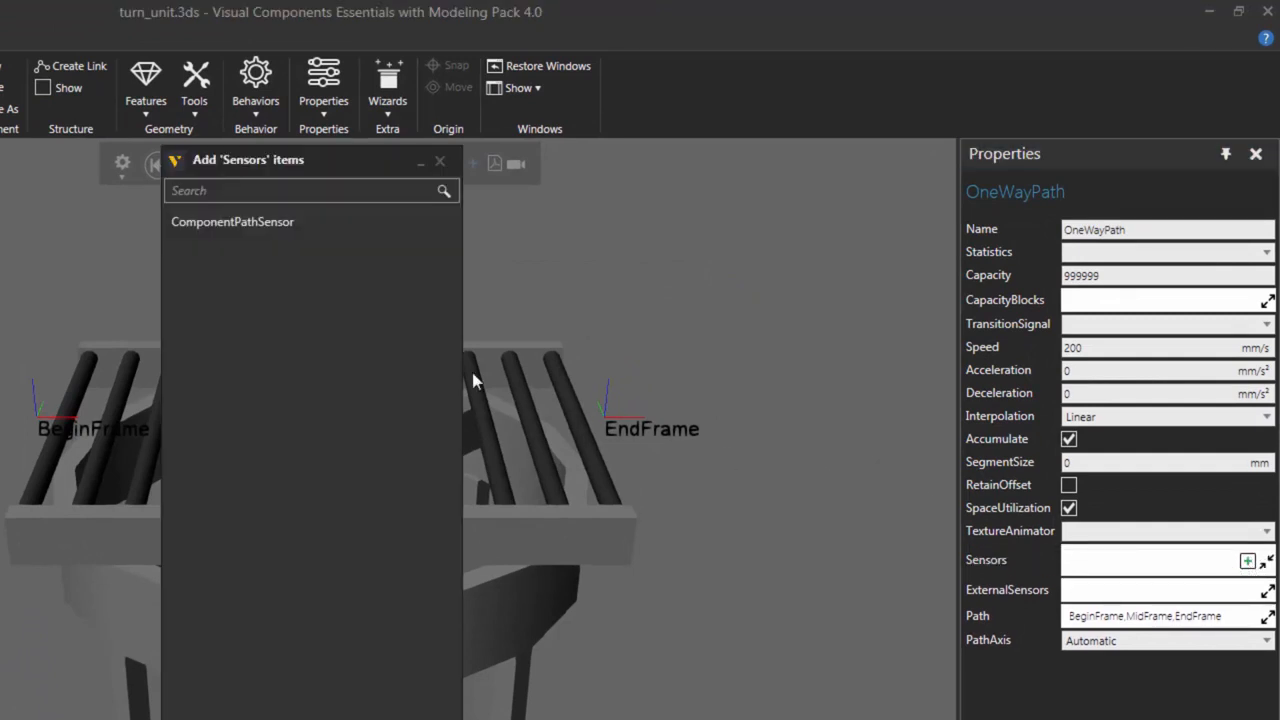
left_click(309, 222)
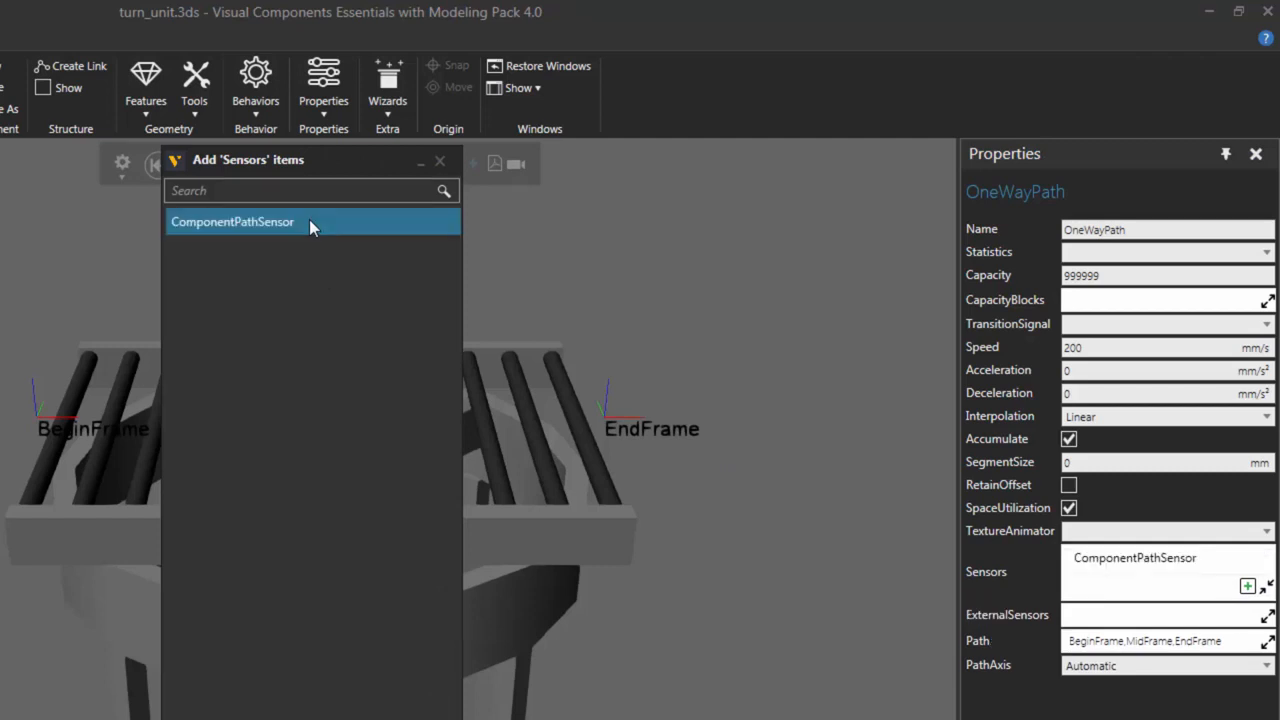
left_click(440, 161)
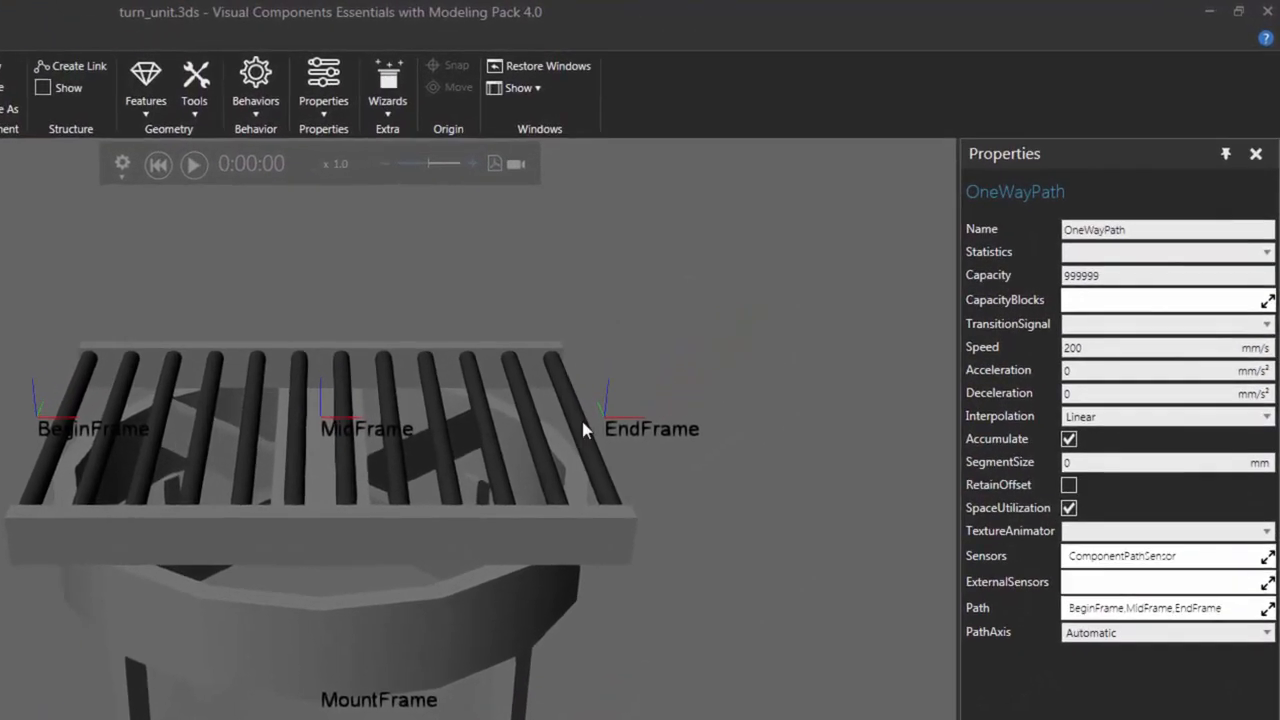
Add a second Boolean signal behavior to the link and name it ExitSignal
left_click(256, 115)
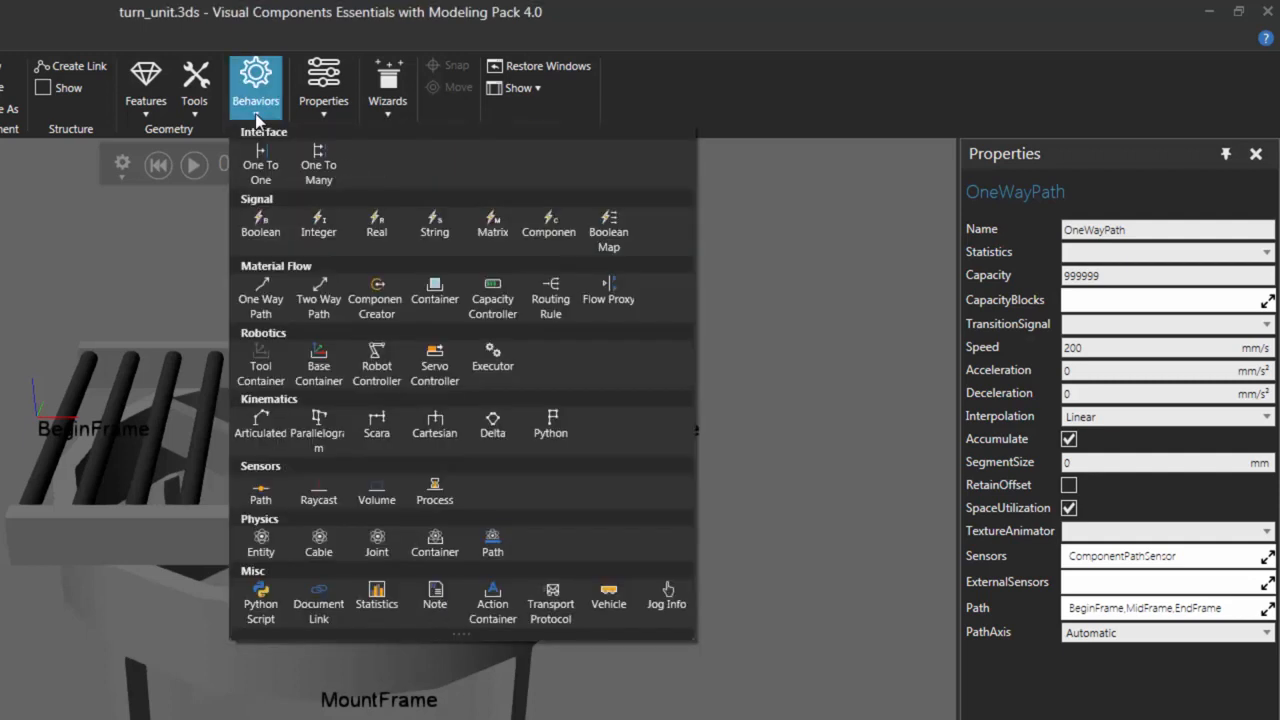
left_click(262, 228)
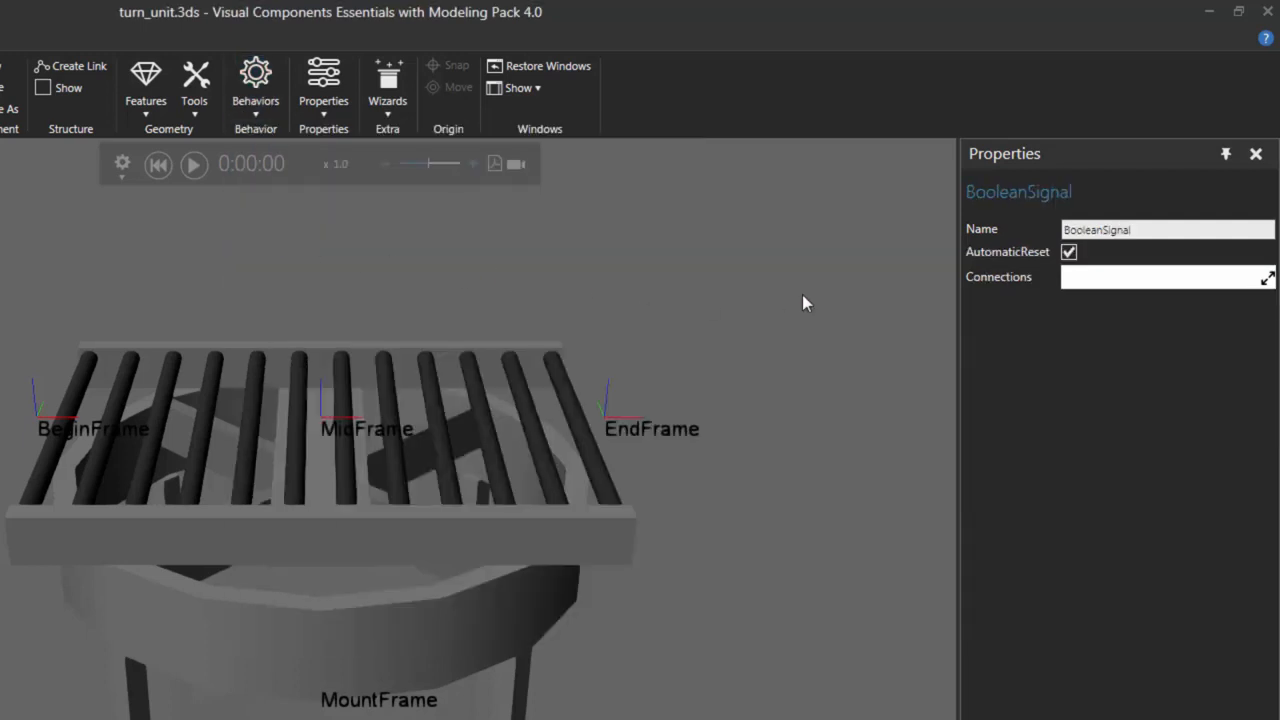
left_click(1103, 229)
key("BackSpace")
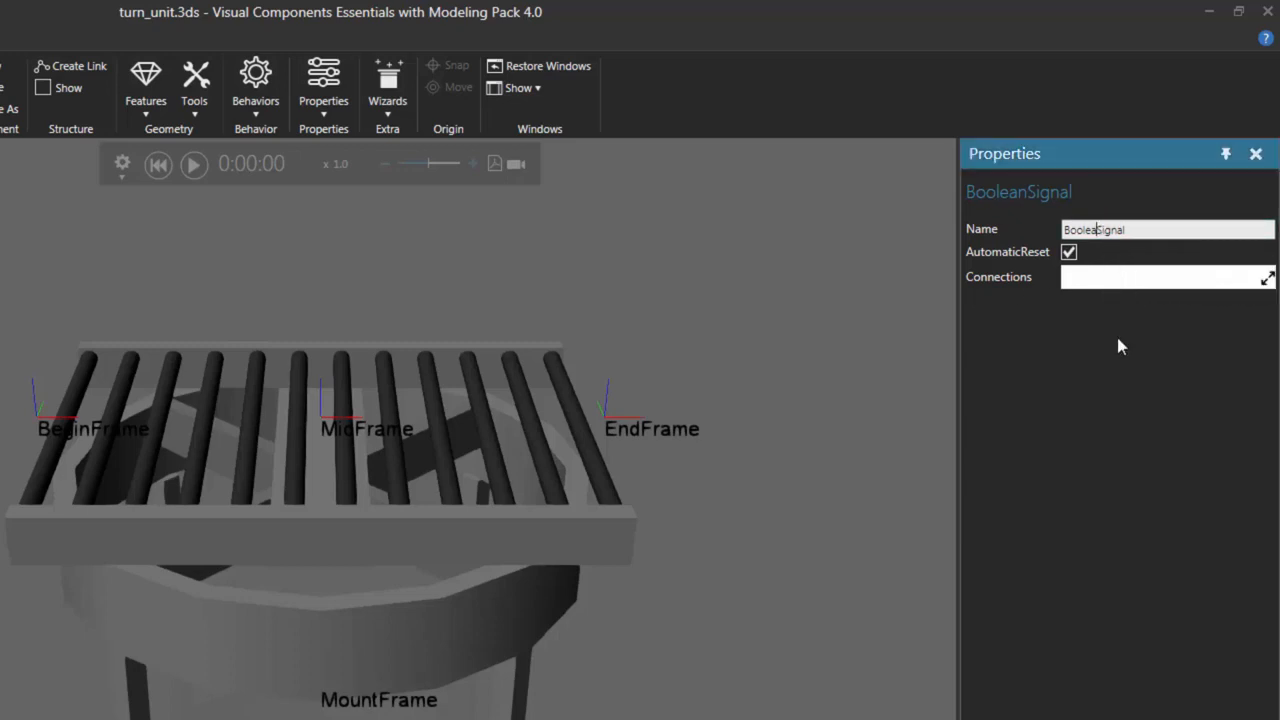
key("BackSpace")
key("BackSpace")
key("BackSpace")
key("BackSpace")
key("BackSpace")
key("BackSpace")
type("Exit")
key("Return")
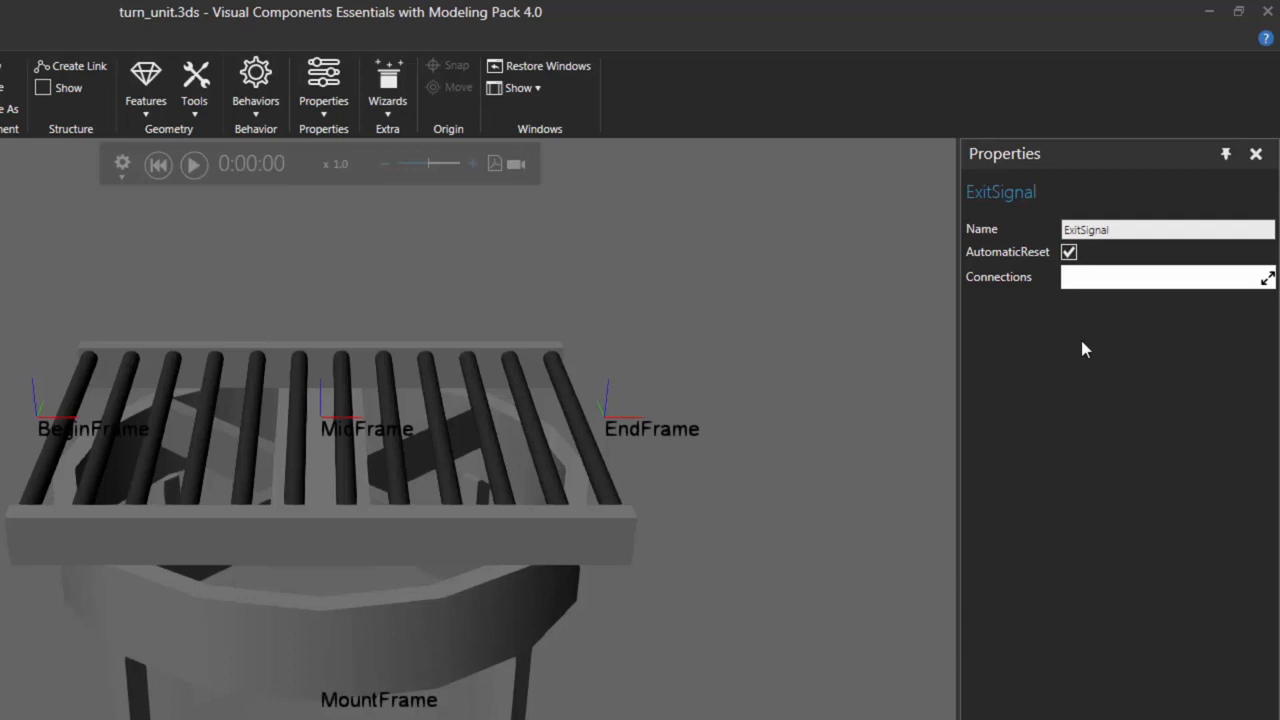
Add a second Path sensor behavior to the link and set its Frame to EndFrame
left_click(255, 118)
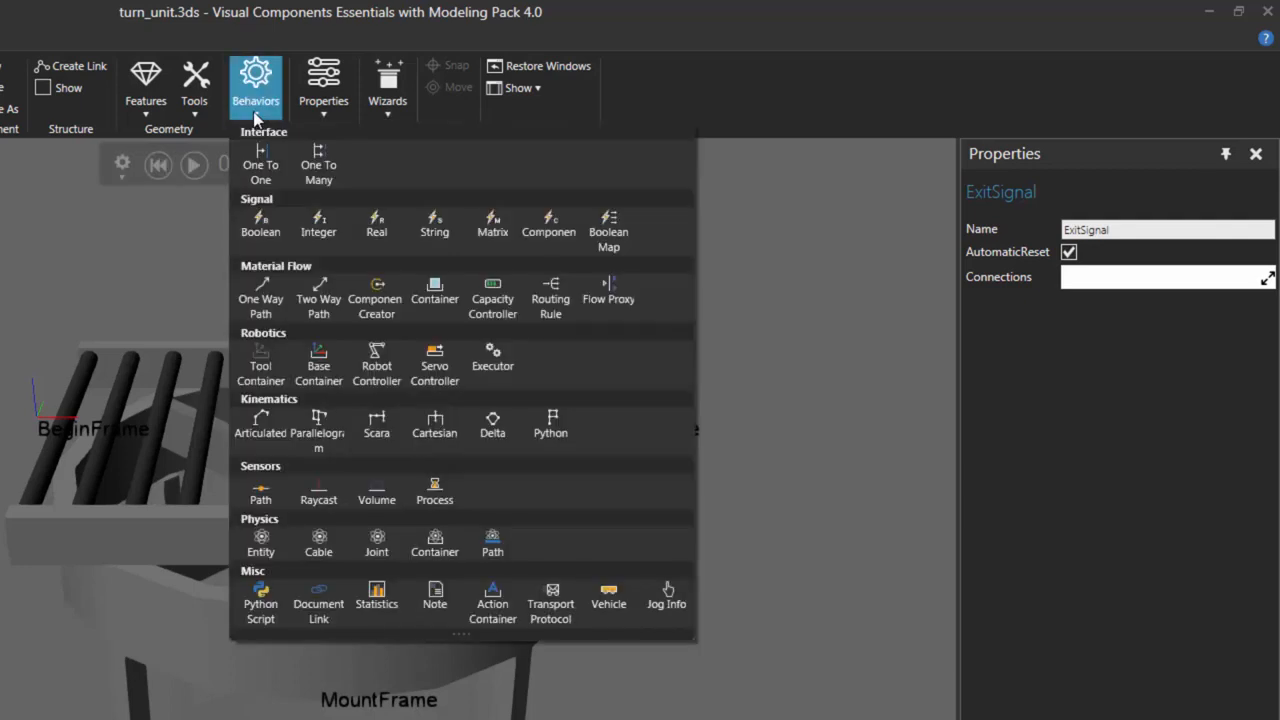
left_click(261, 495)
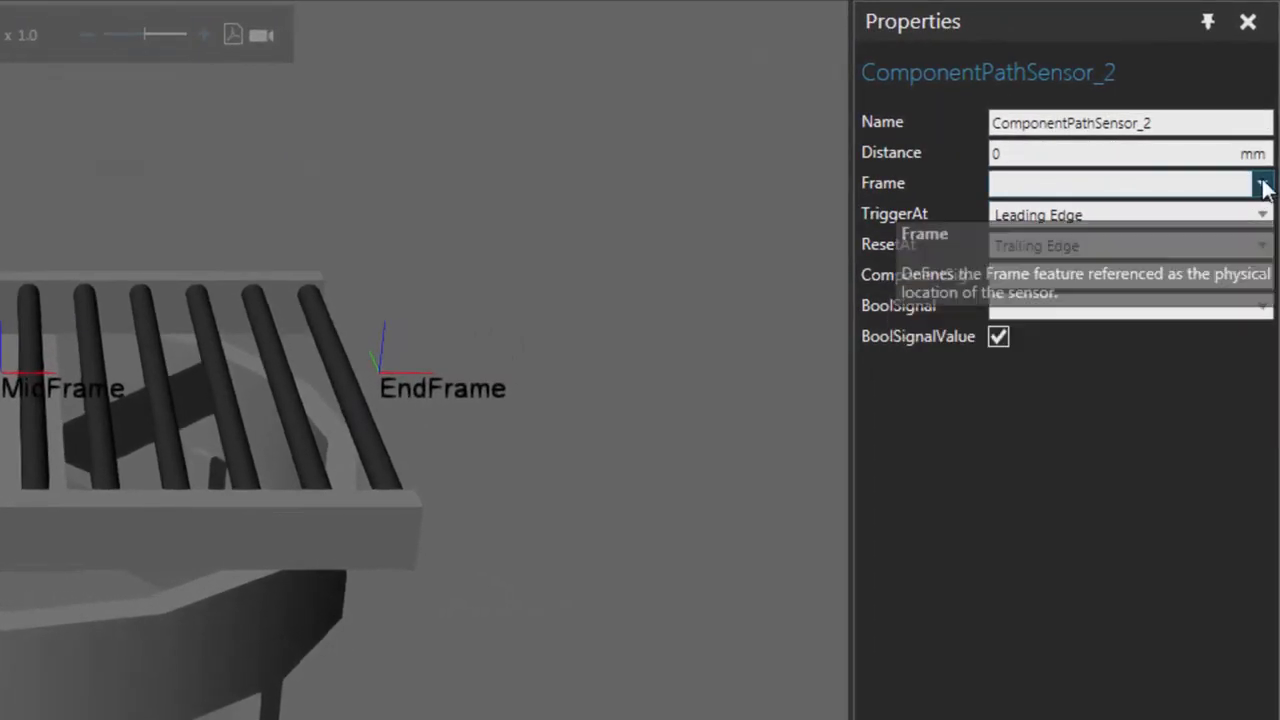
left_click(1266, 276)
left_click(1168, 270)
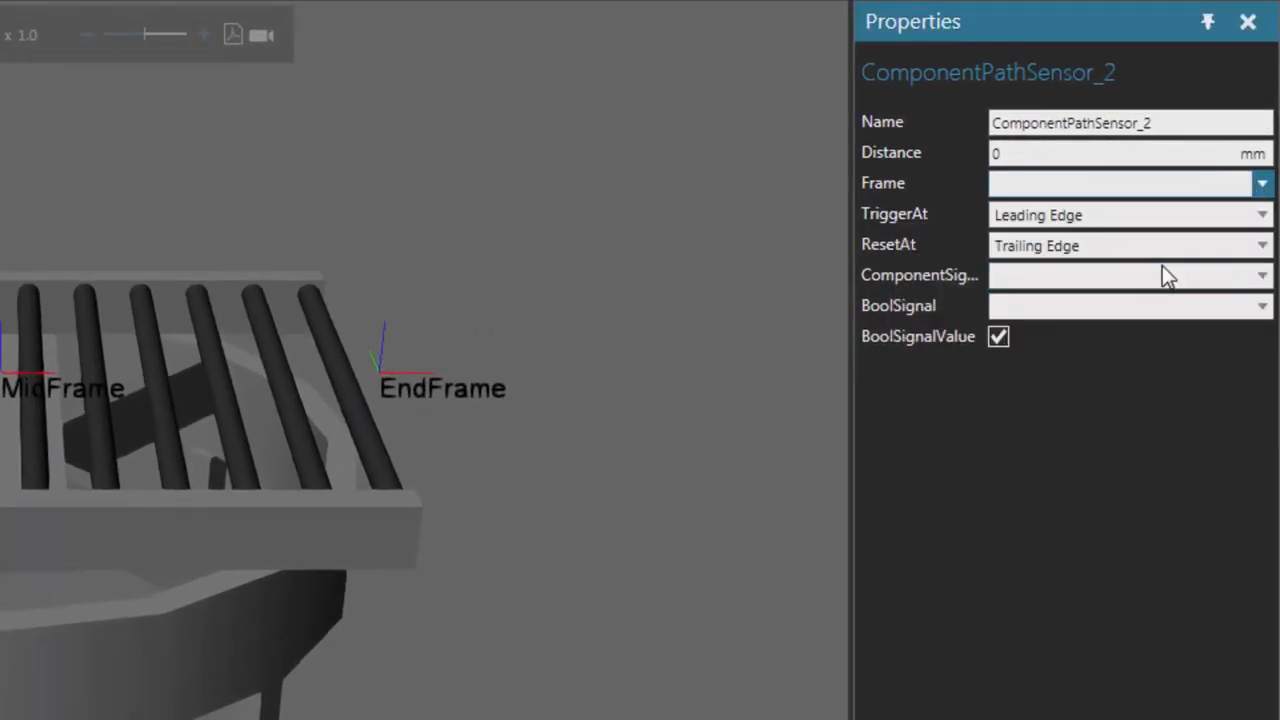
Set the EndFrame sensor's TriggerAt to Trailing Edge and its BoolSignal to ExitSignal
left_click(1091, 215)
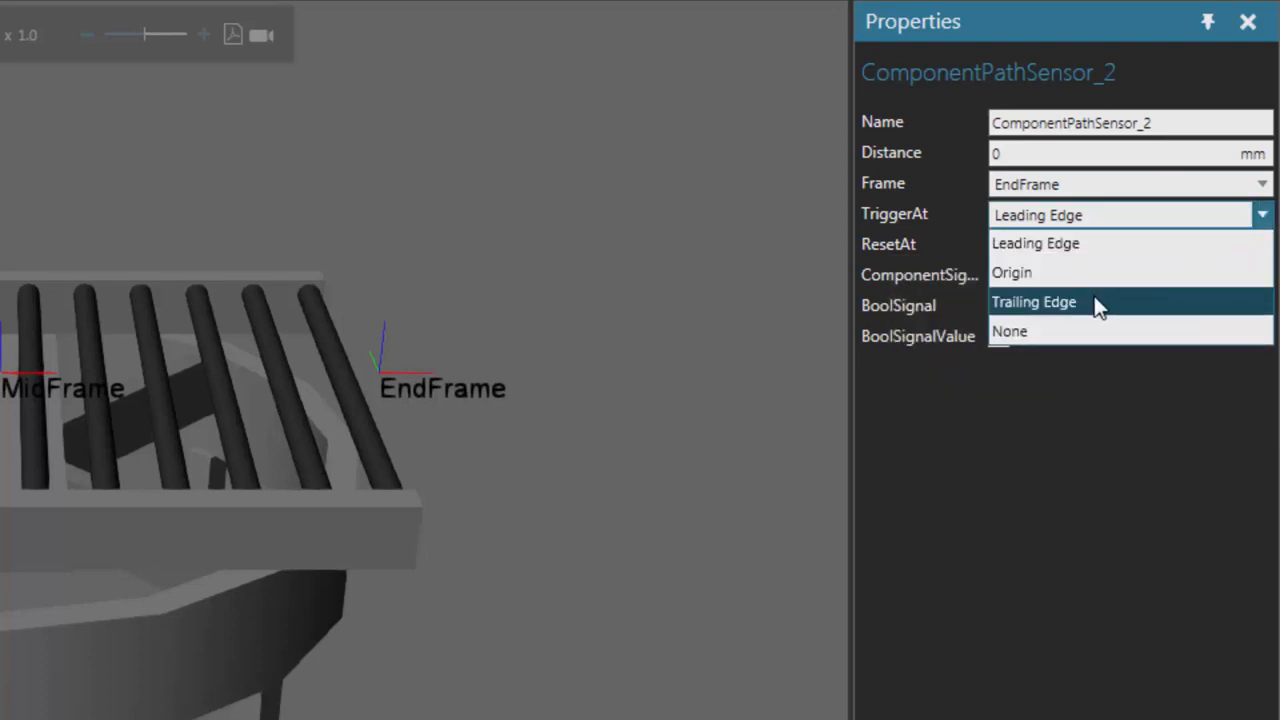
left_click(1097, 303)
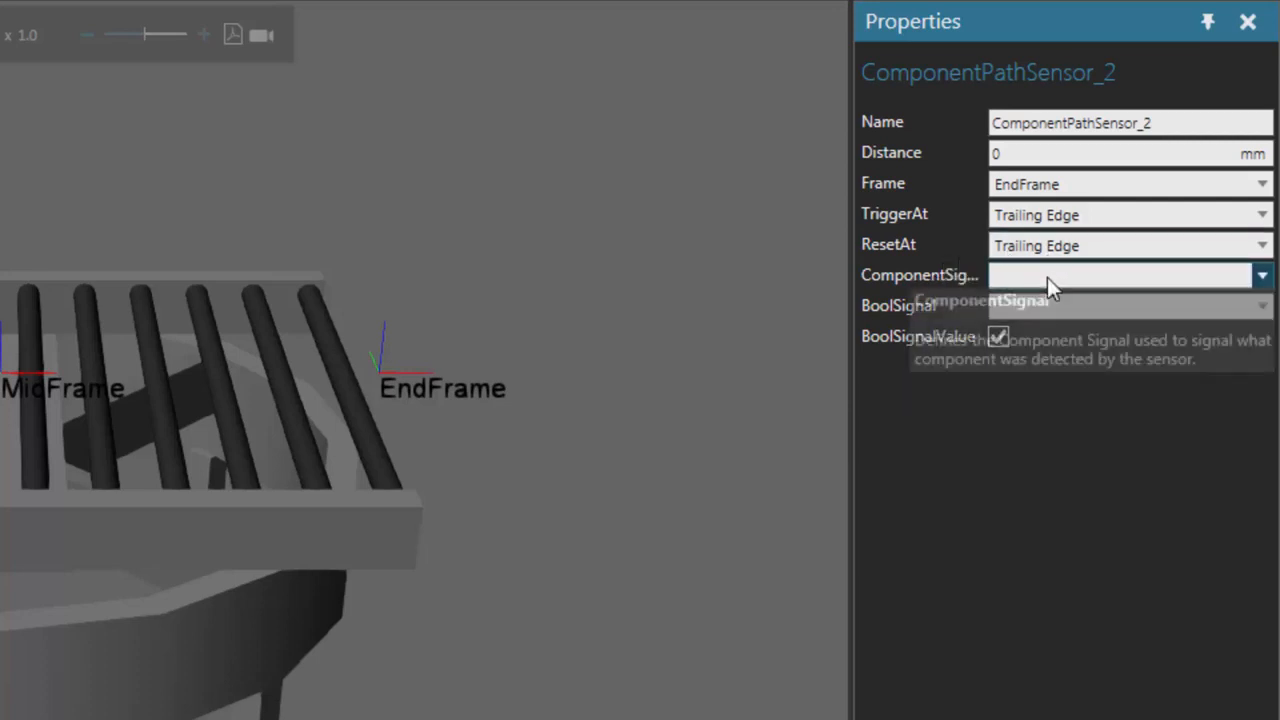
left_click(1262, 308)
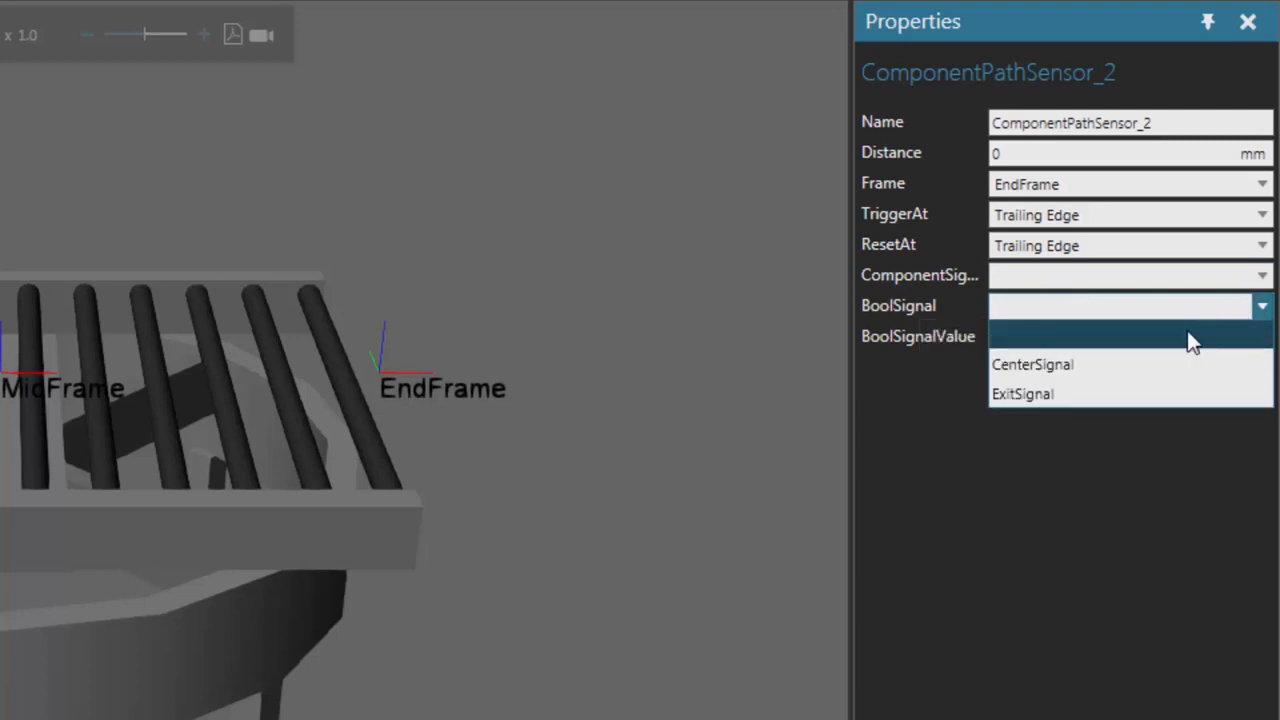
left_click(1106, 396)
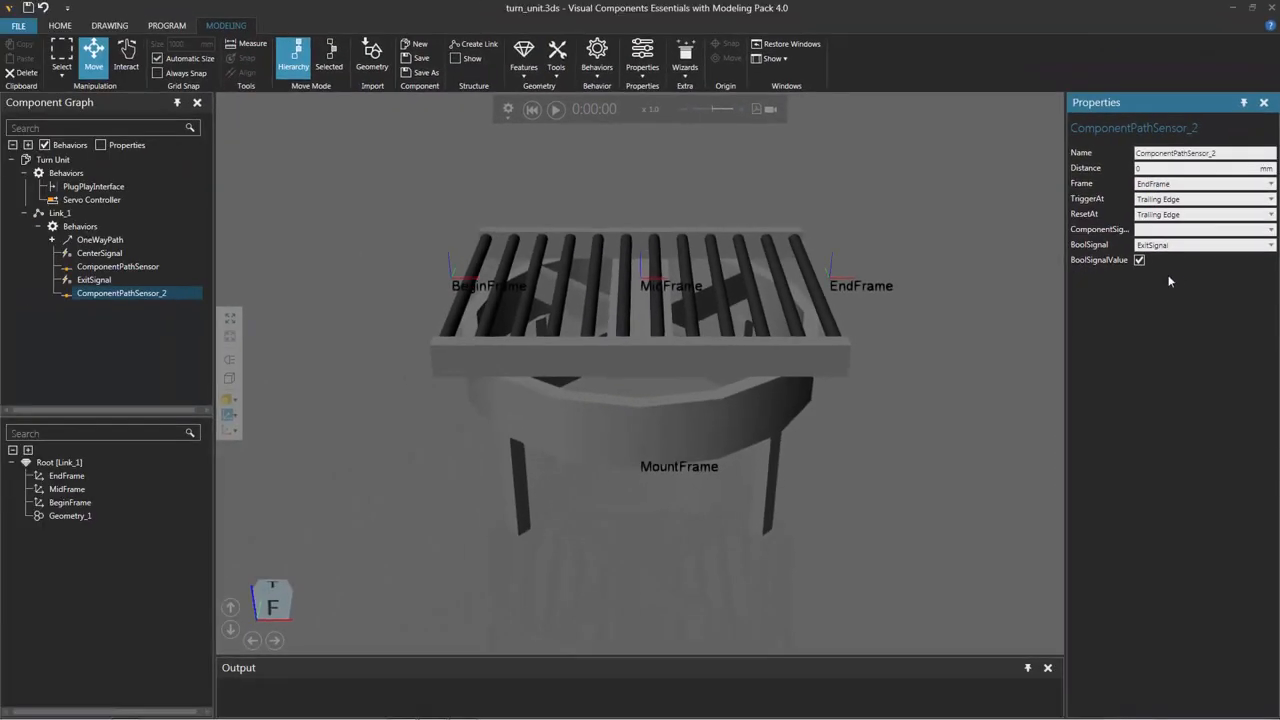
Add ComponentPathSensor_2 to the Sensors items of OneWayPath
left_click(136, 241)
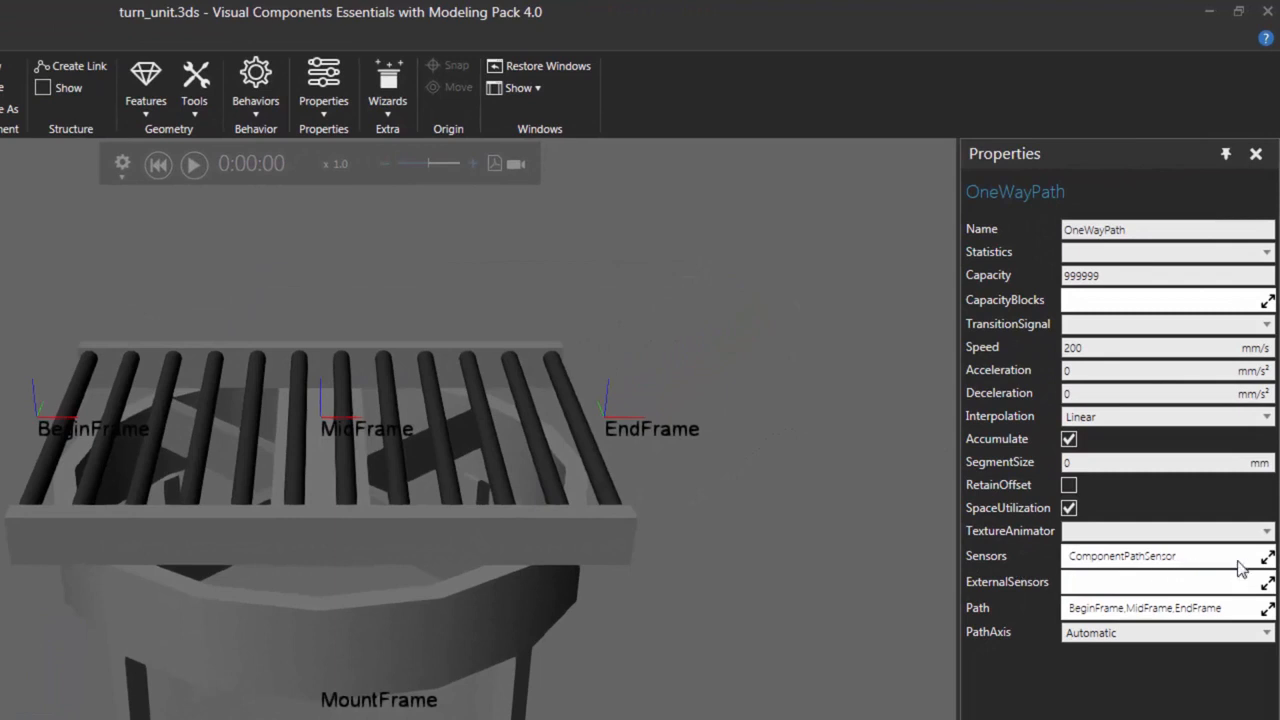
left_click(1267, 556)
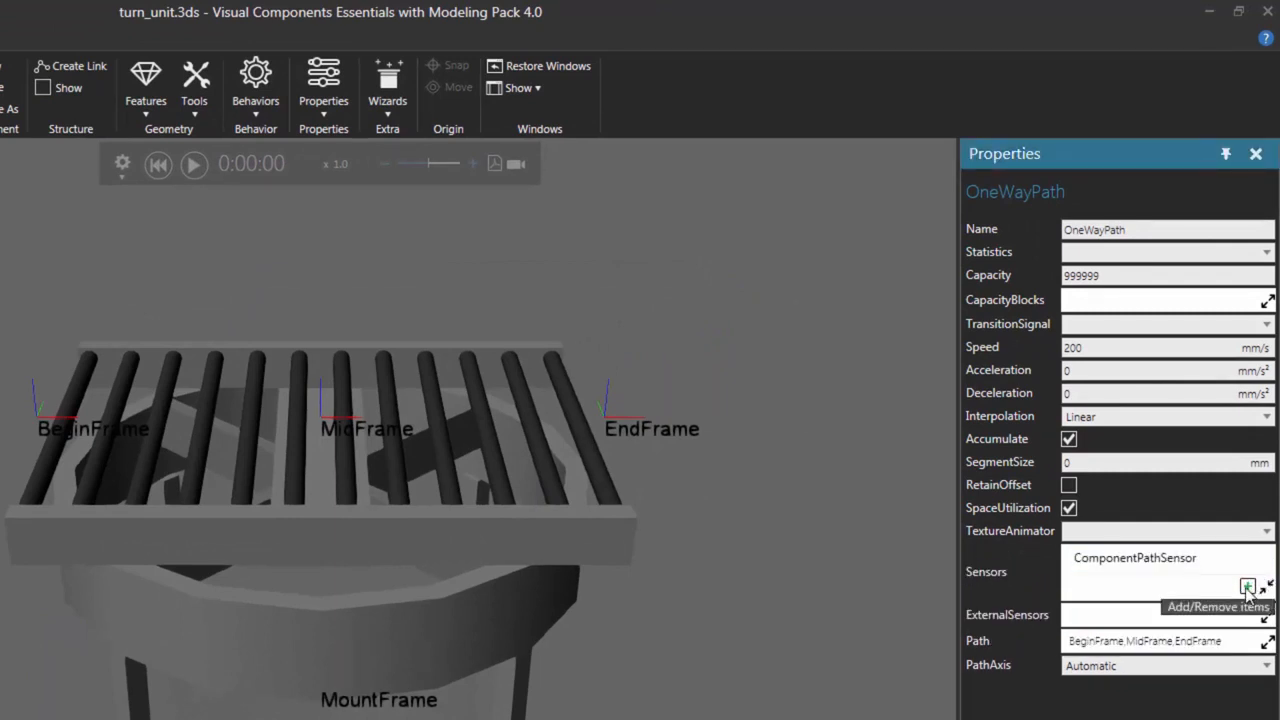
left_click(1247, 586)
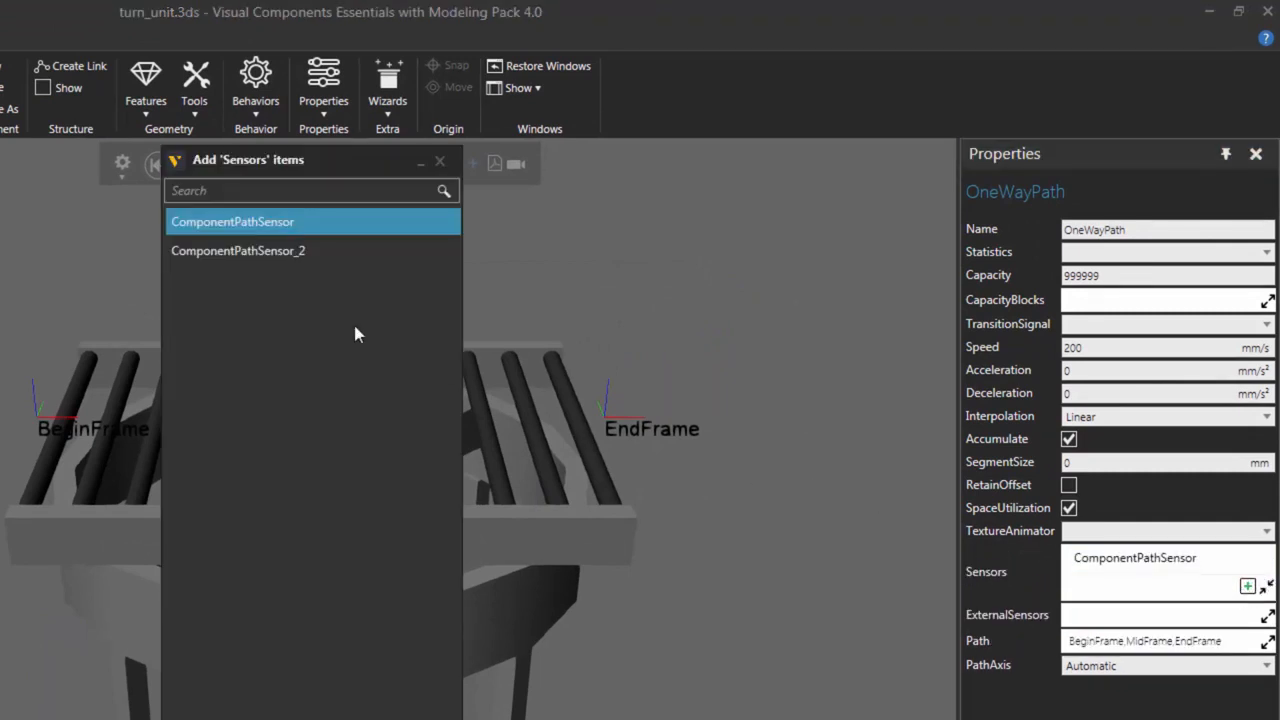
left_click(323, 255)
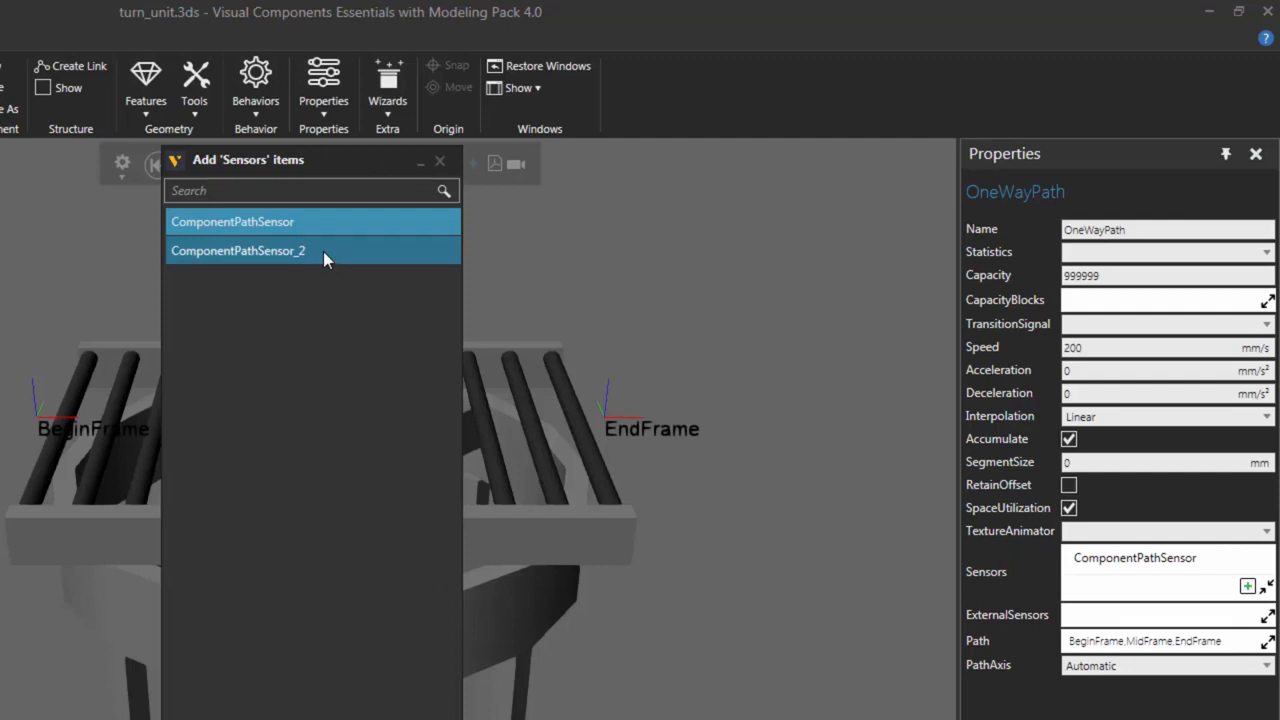
left_click(441, 163)
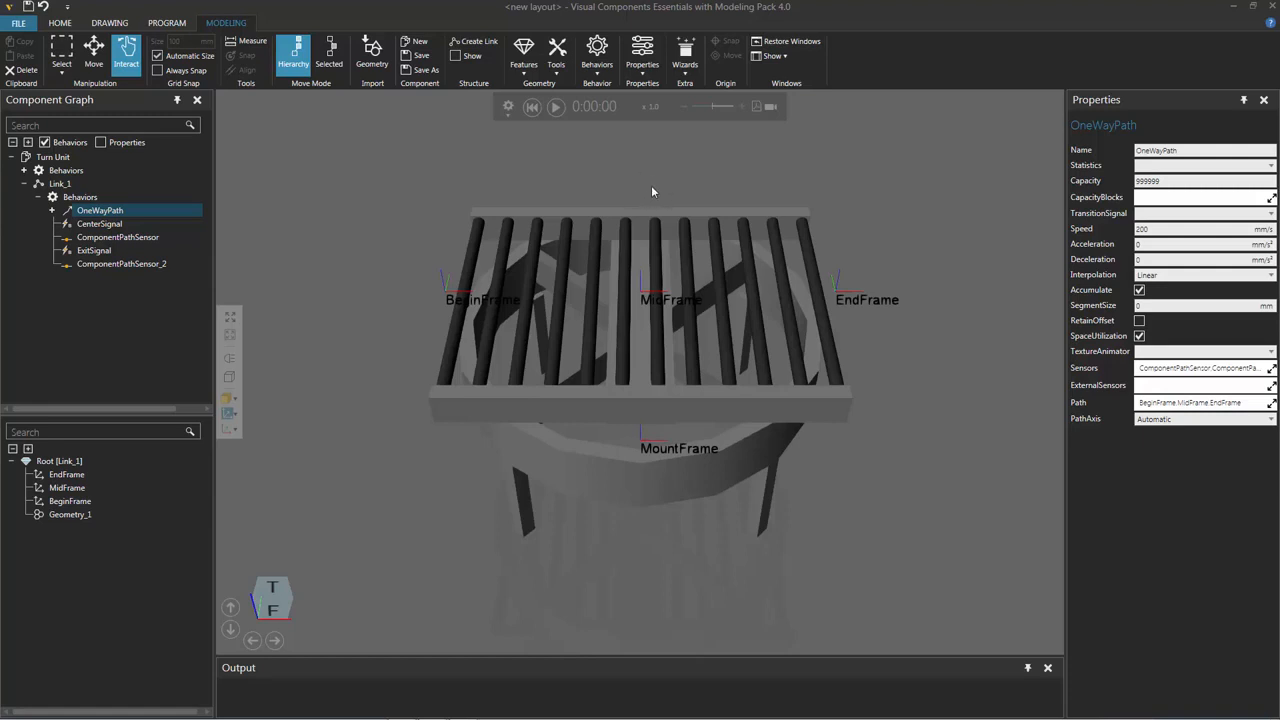
Add a Frame feature to the root node of the Turn Unit and name it EnterFrame
left_click(101, 157)
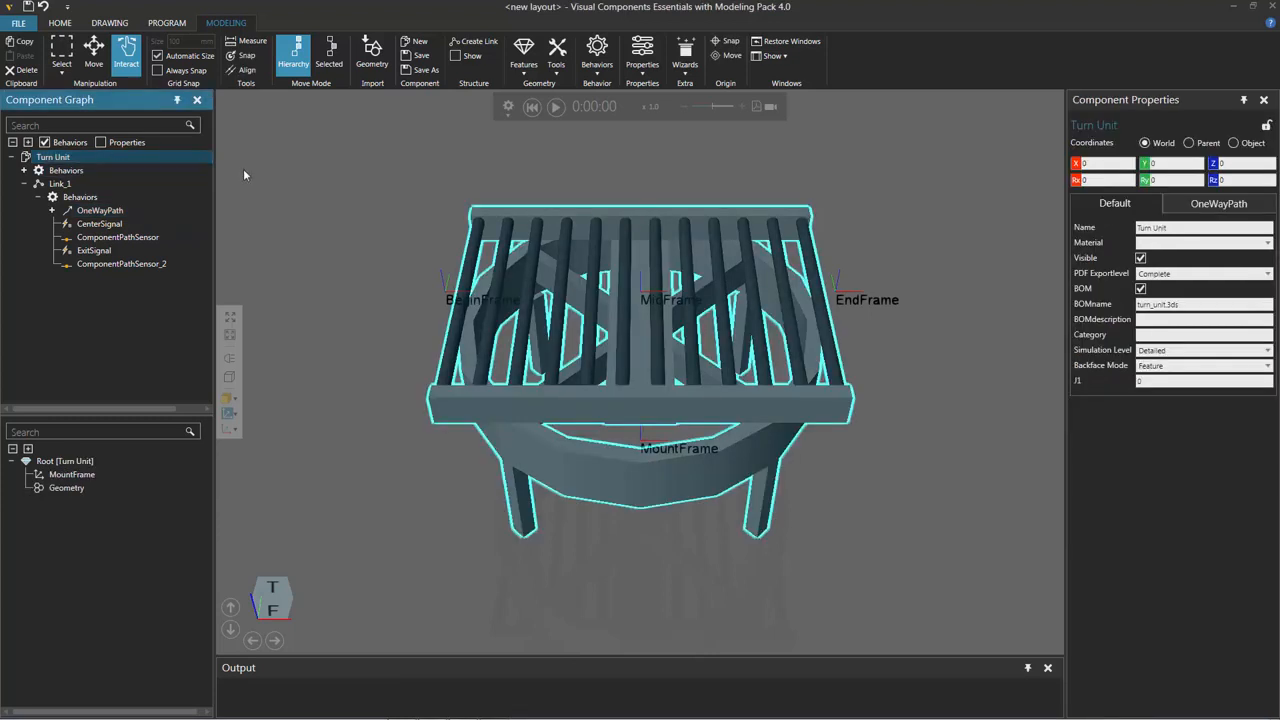
left_click(522, 76)
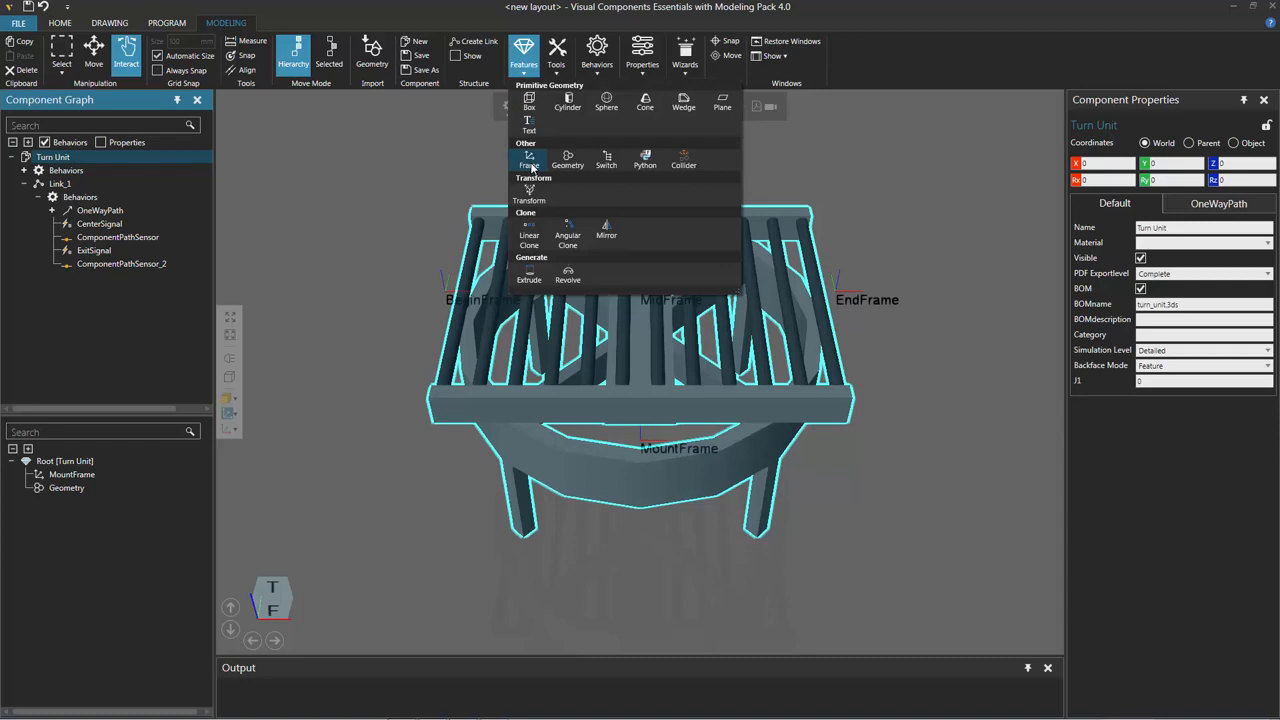
left_click(530, 163)
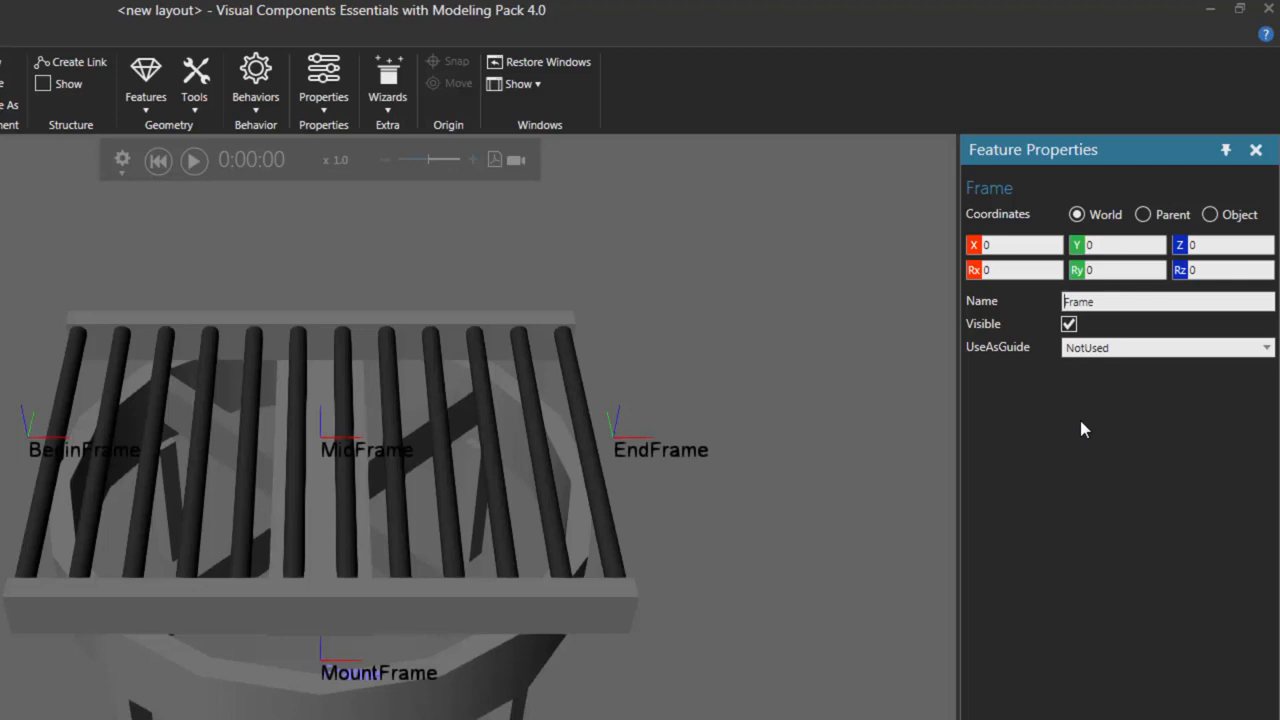
type("Enter")
key("Return")
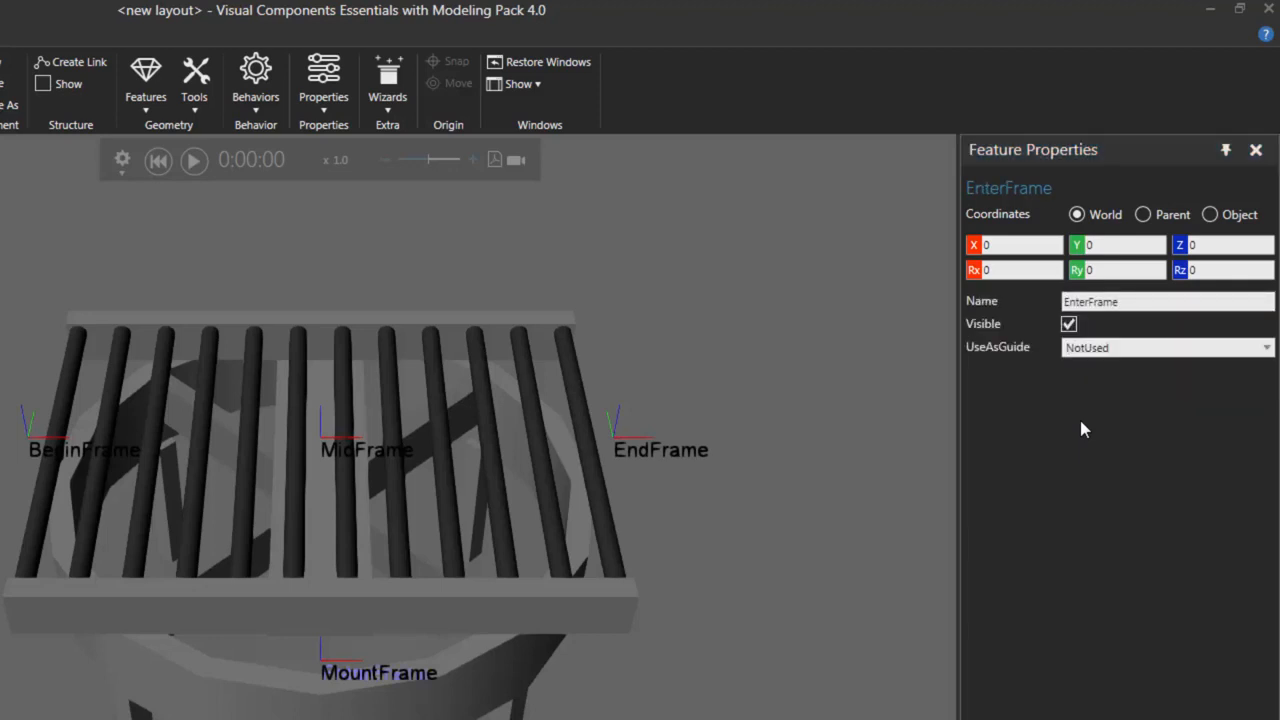
Position EnterFrame at X -600 and Z 700 in world coordinates
left_click(1214, 245)
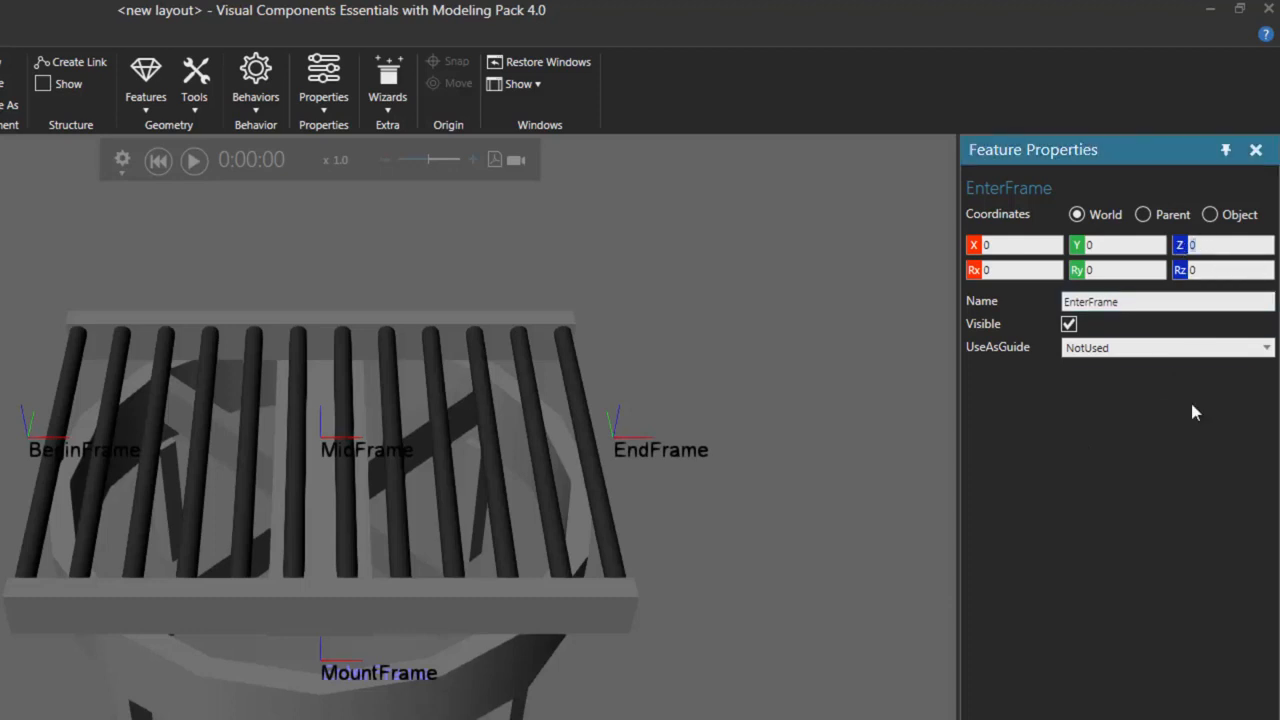
type("700")
key("Return")
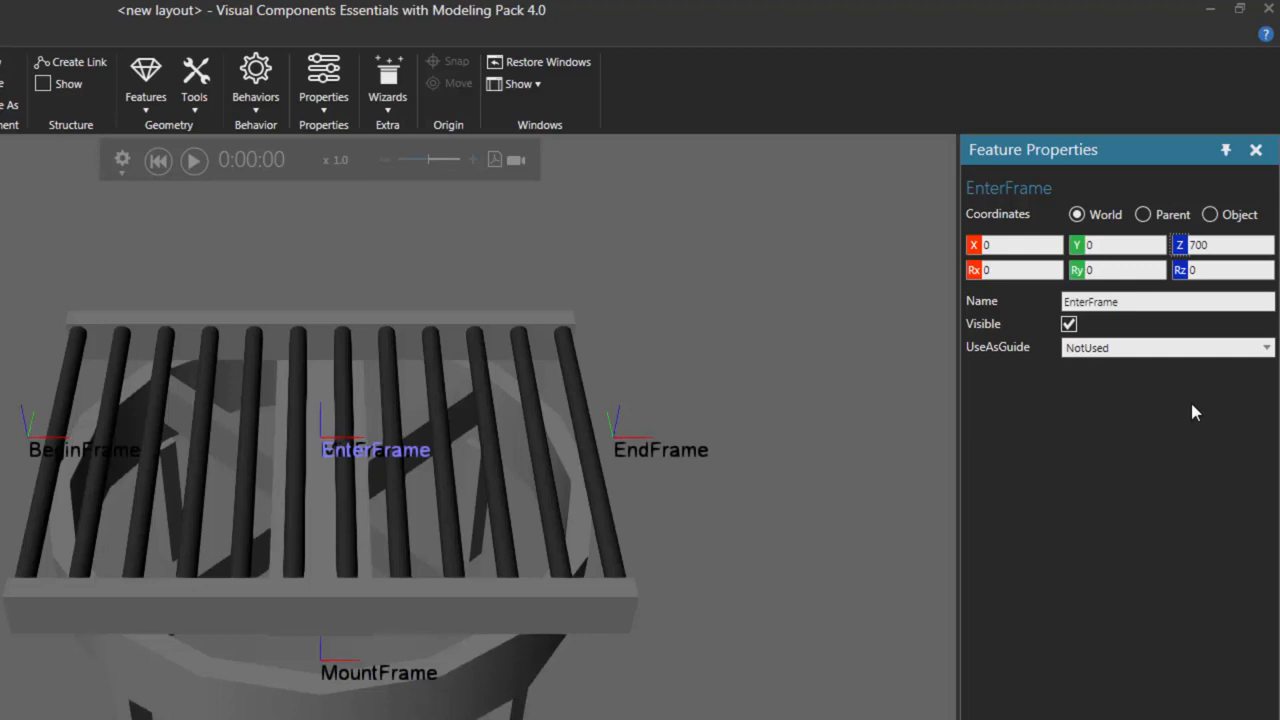
left_click(1010, 245)
type("-600")
key("Return")
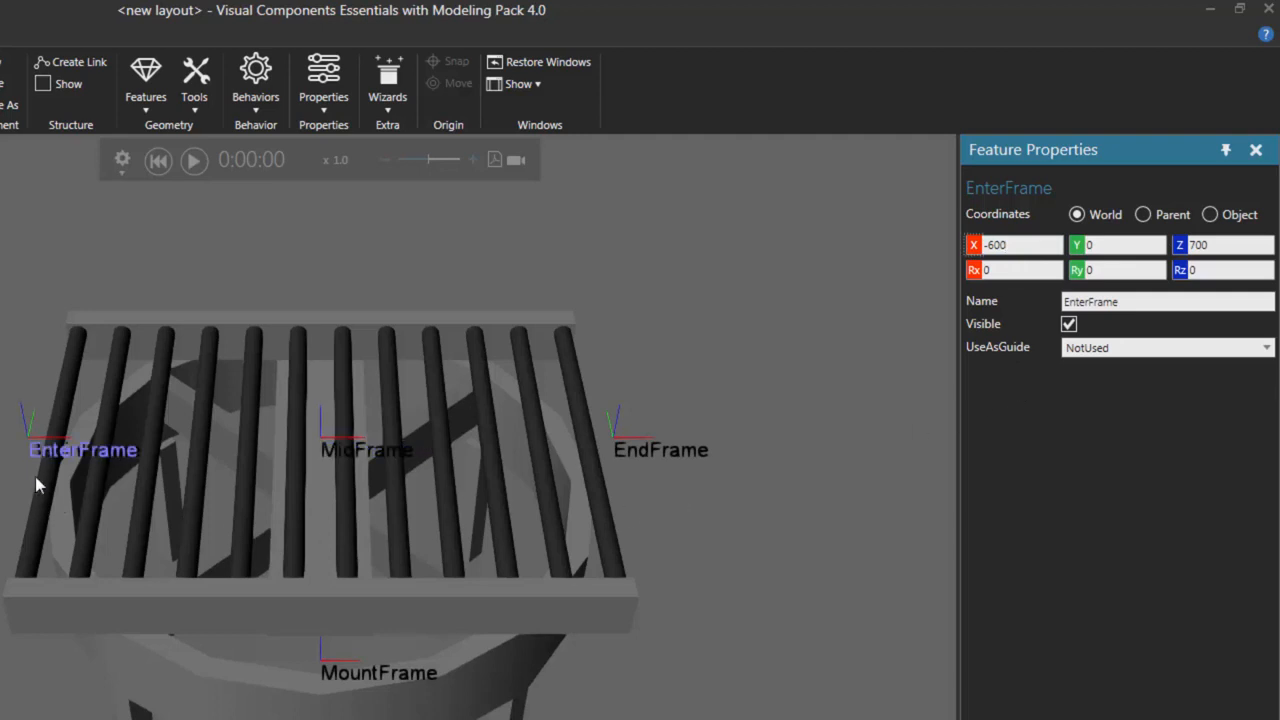
Rotate the roller table to compare EnterFrame with BeginFrame, and reset the table to its initial position
right_click_drag(43, 603, 219, 619)
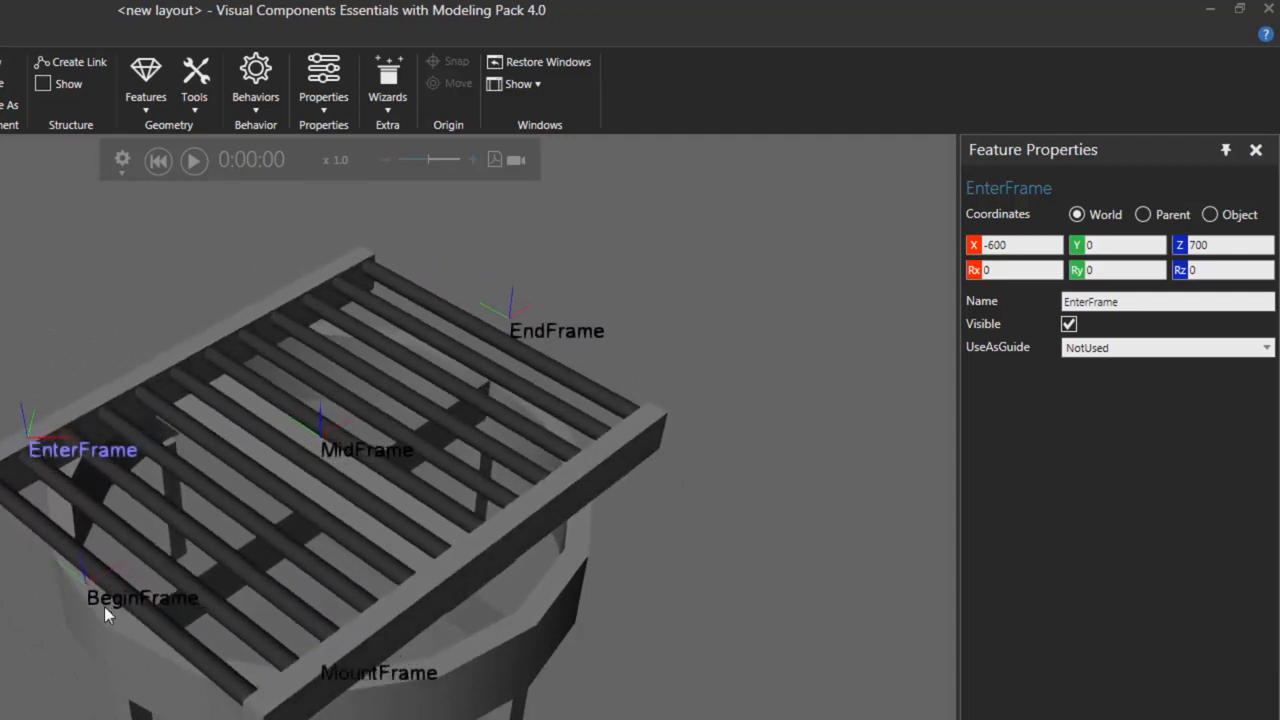
right_click_drag(409, 627, 285, 590)
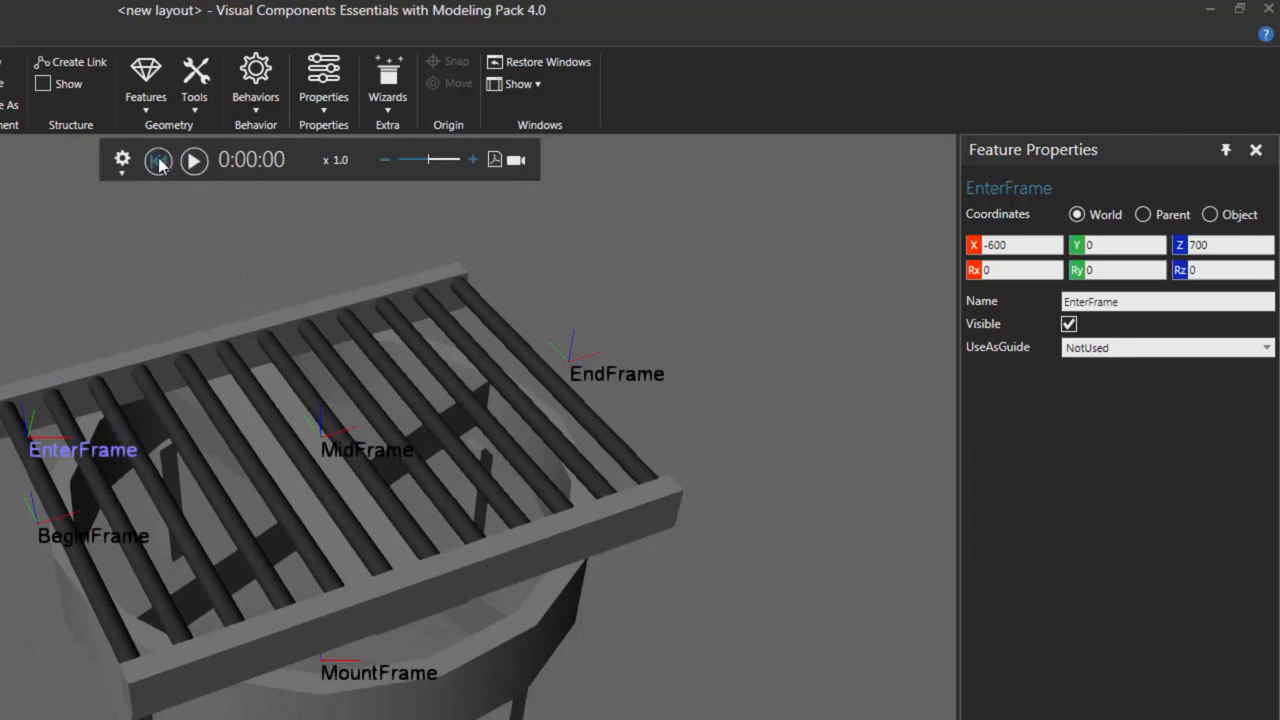
key("ctrl+1")
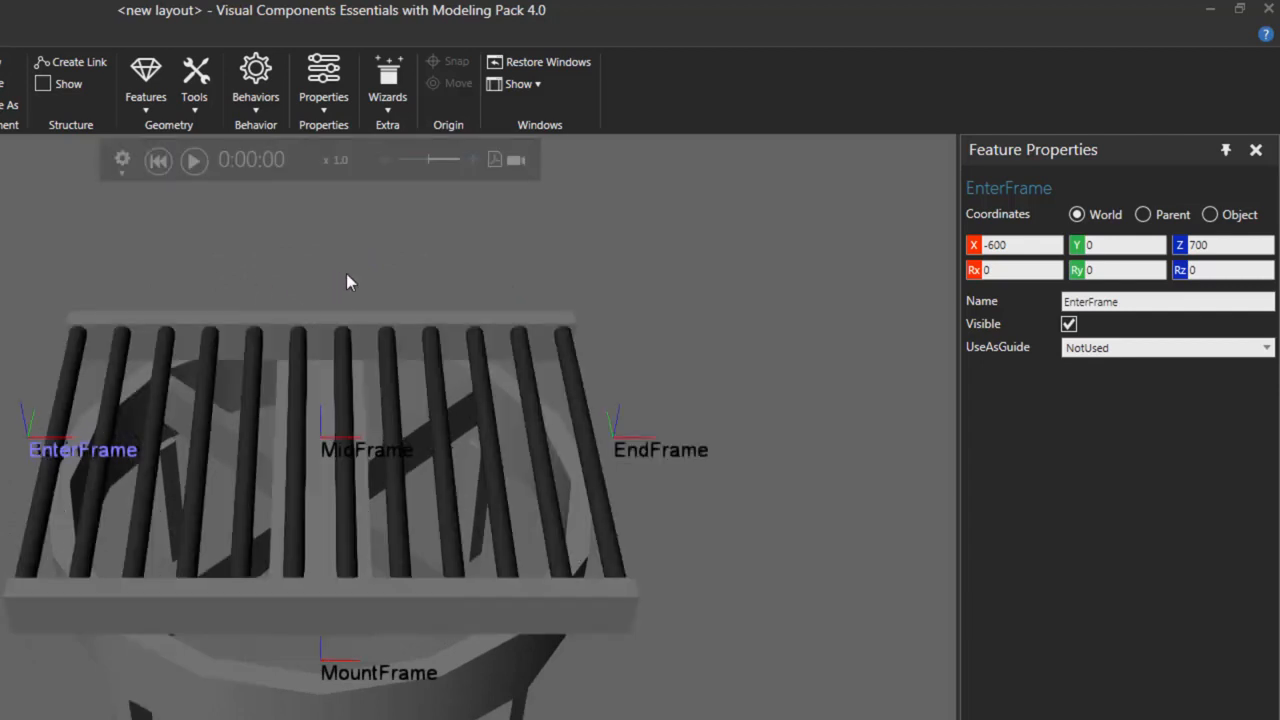
Add another Frame feature to the root node and name it ExitFrame
left_click(146, 105)
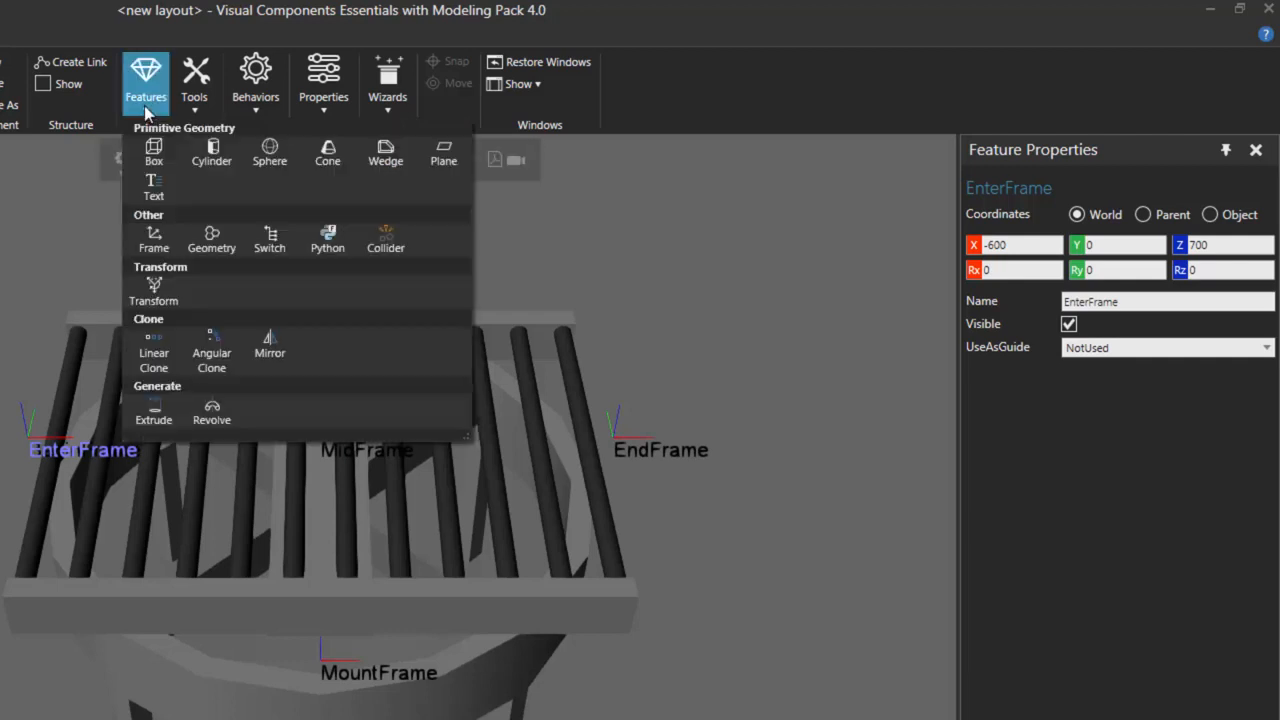
left_click(153, 237)
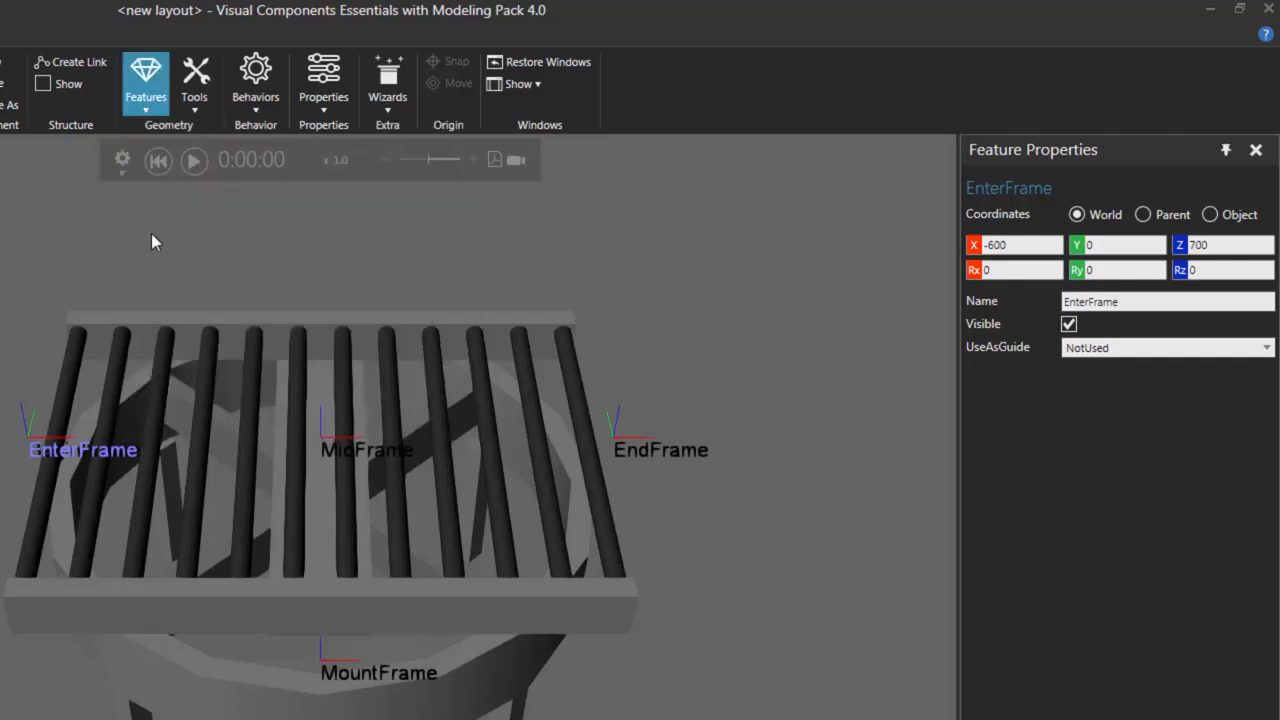
left_click(1065, 302)
type("Exit")
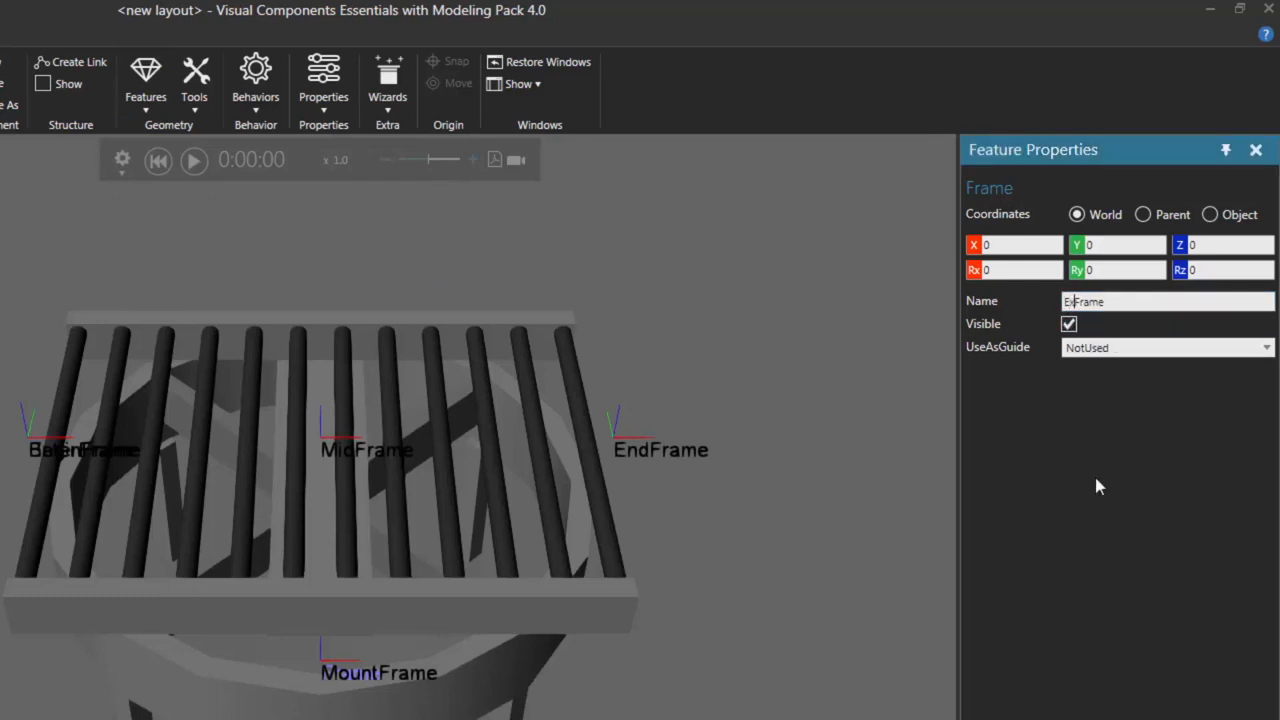
key("Return")
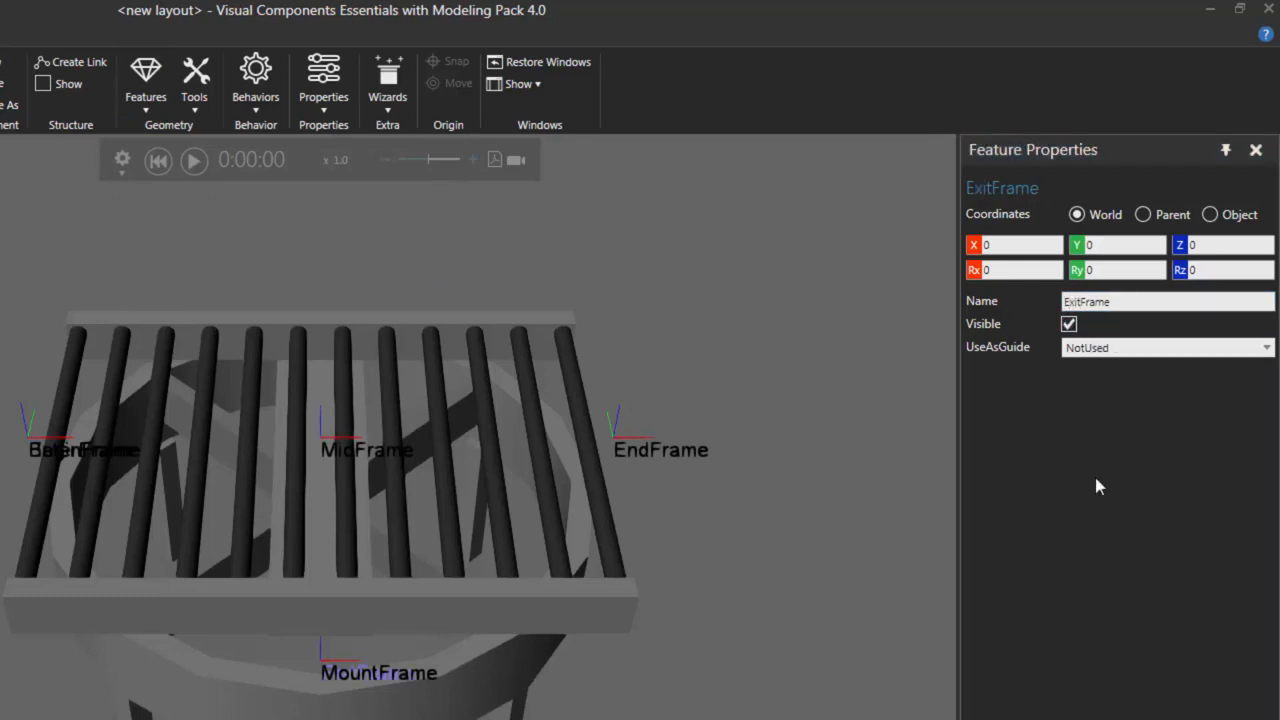
Position ExitFrame at Y 600 and Z 700 with Rz 90 in world coordinates, and switch its coordinates to Object
left_click(1200, 245)
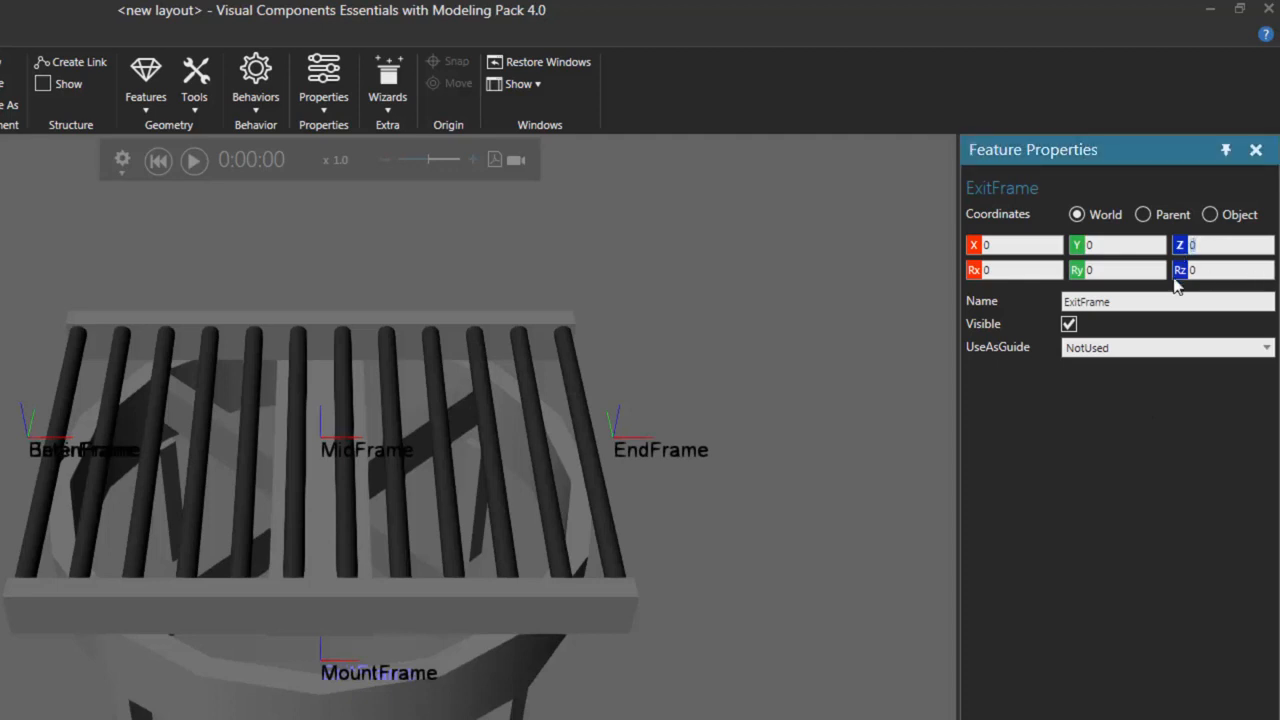
type("700")
key("Return")
right_click_drag(935, 404, 715, 405)
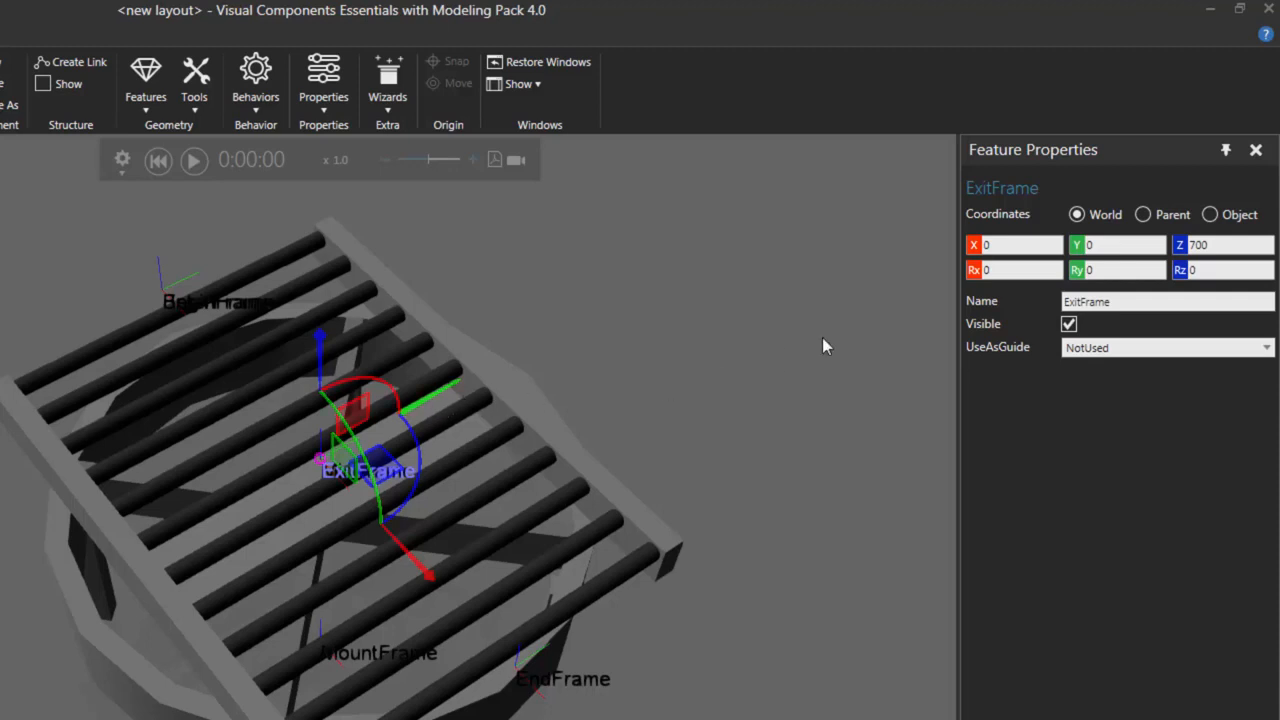
left_click(1098, 246)
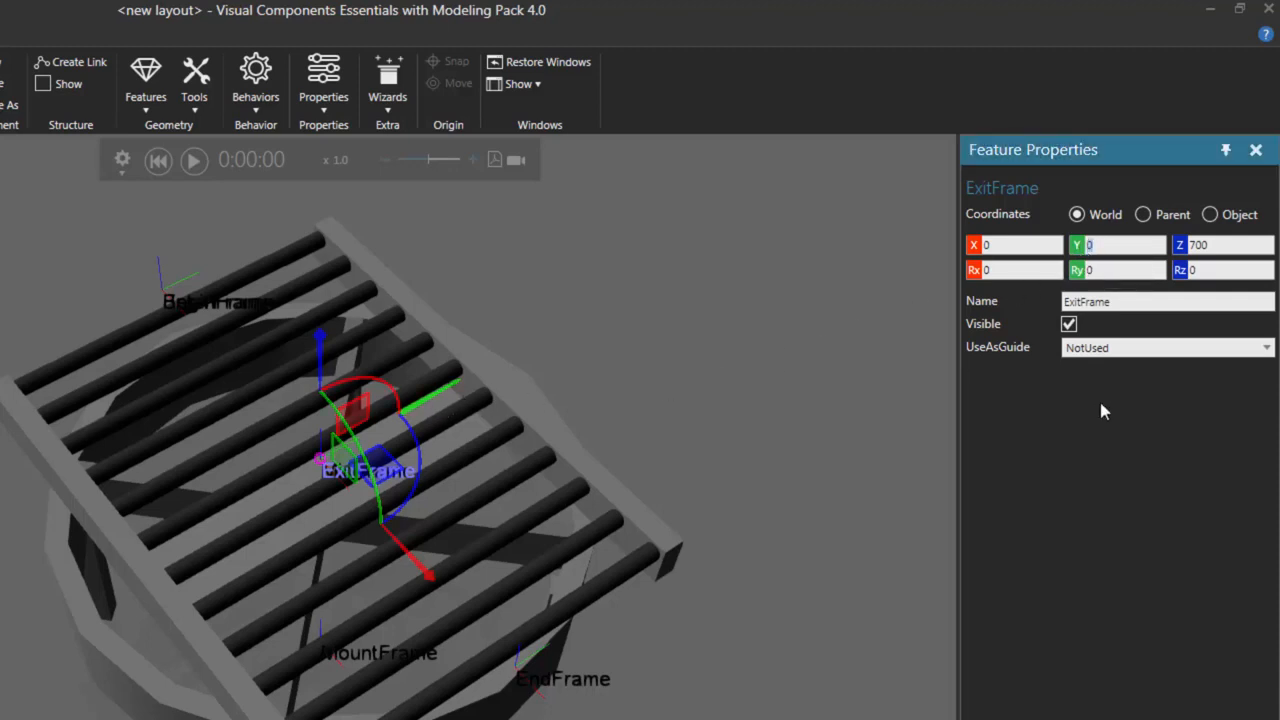
type("600")
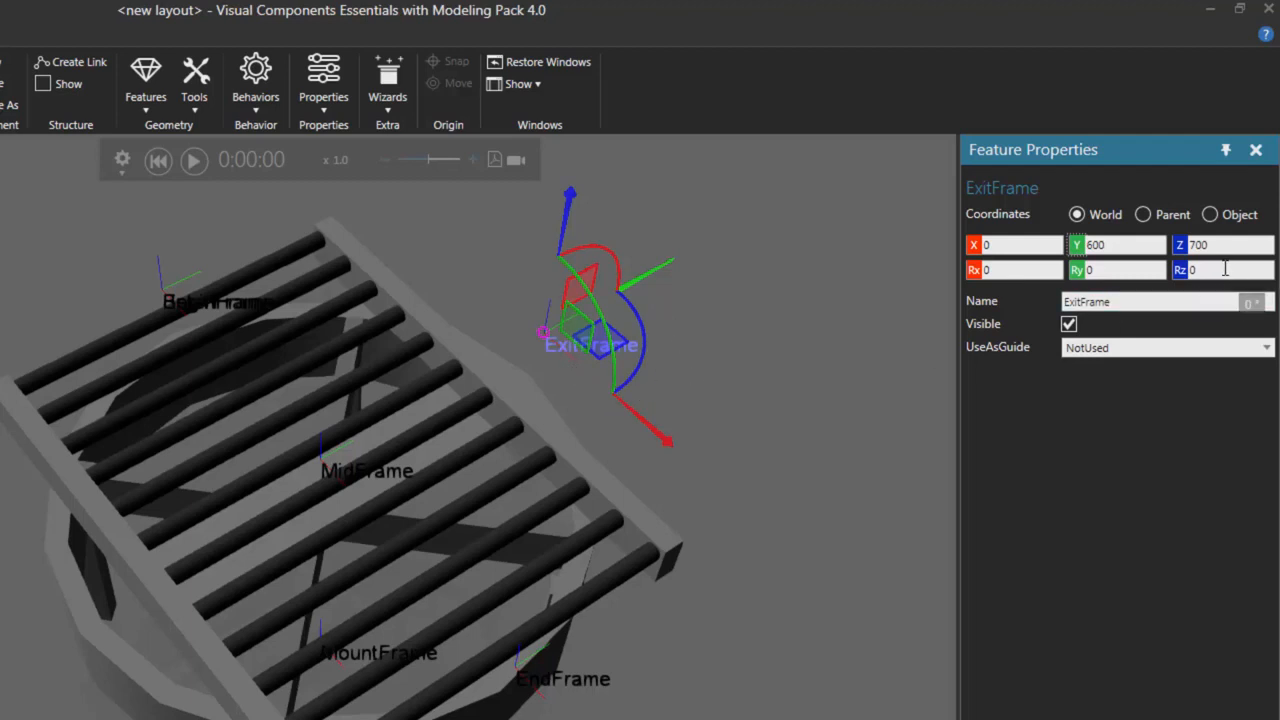
left_click_drag(1211, 270, 1175, 273)
type("90")
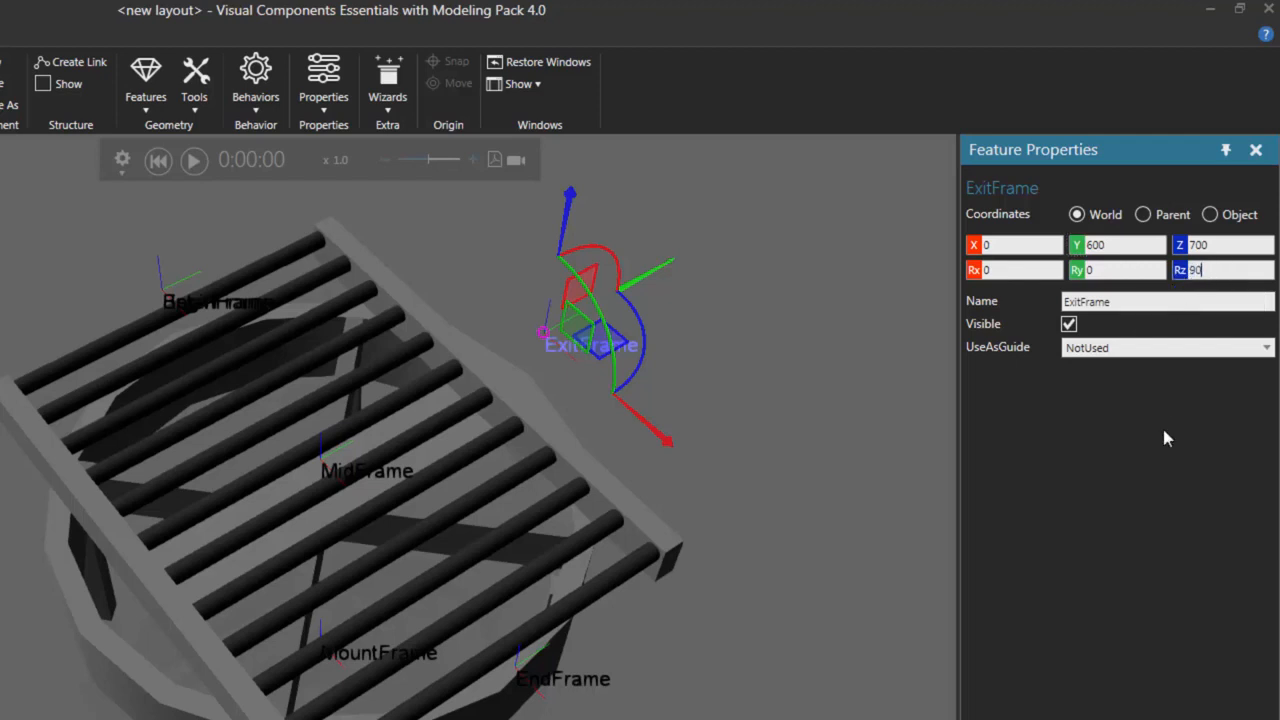
key("Return")
left_click(1210, 215)
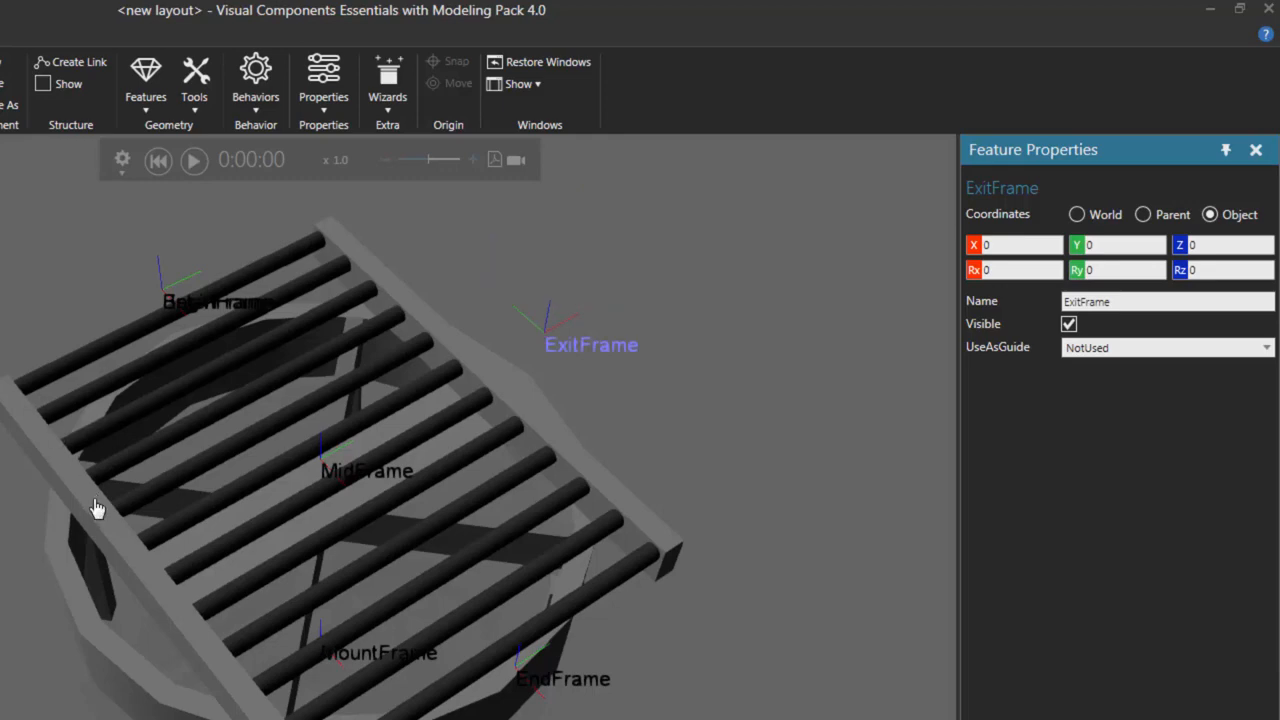
Rotate the roller table to check its alignment with ExitFrame, and reset the simulation
right_click_drag(97, 509, 358, 578)
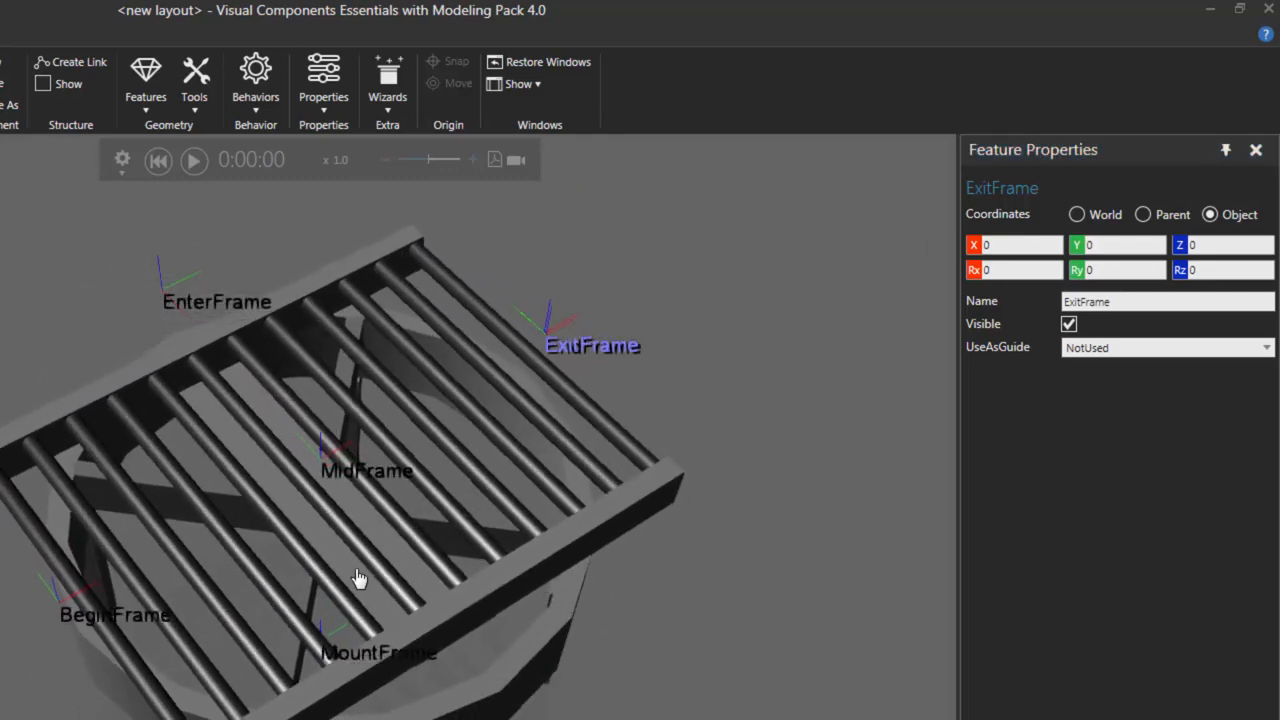
left_click(158, 163)
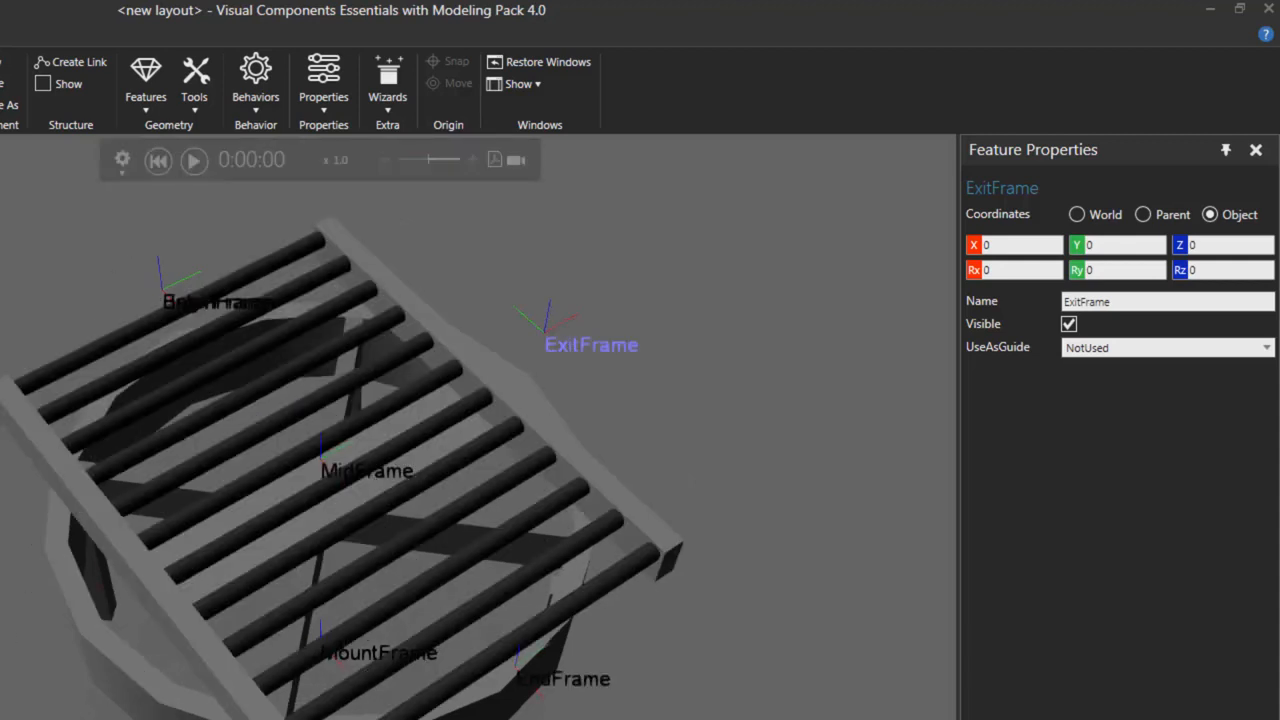
right_click_drag(0, 677, 7, 649)
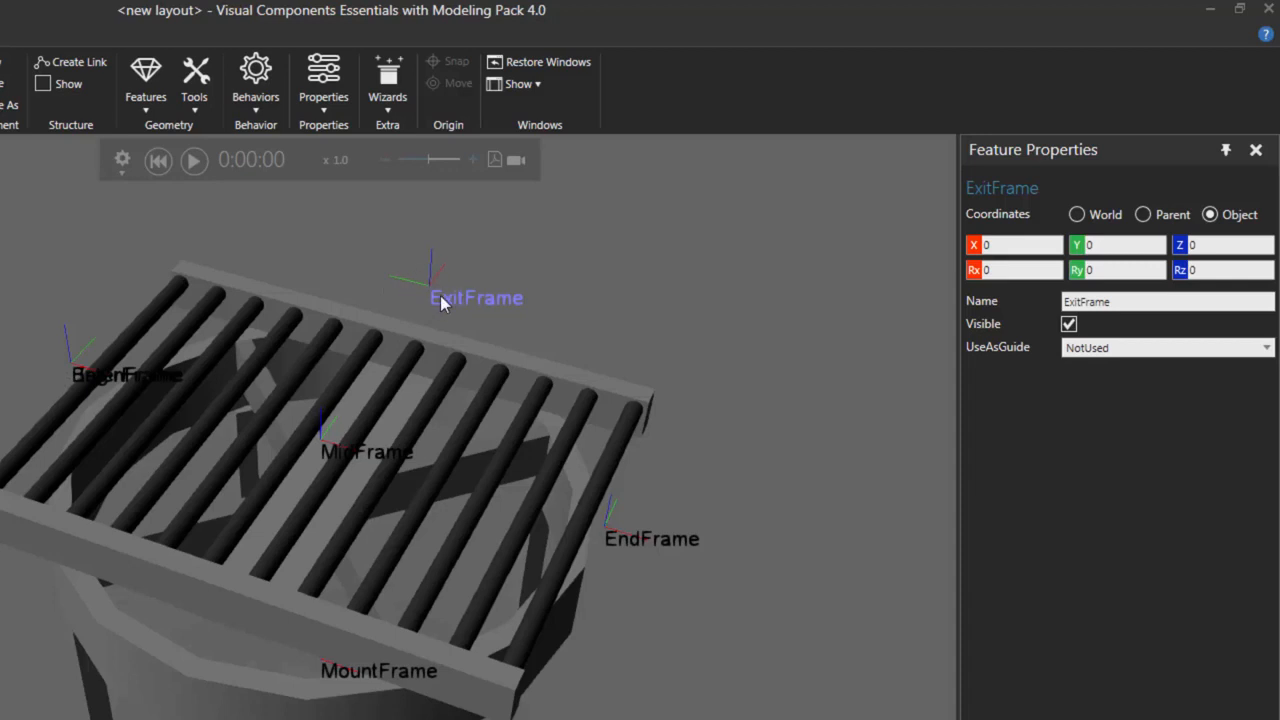
Add a One To One interface behavior with a new section that uses EnterFrame and contains a Flow field
left_click(256, 115)
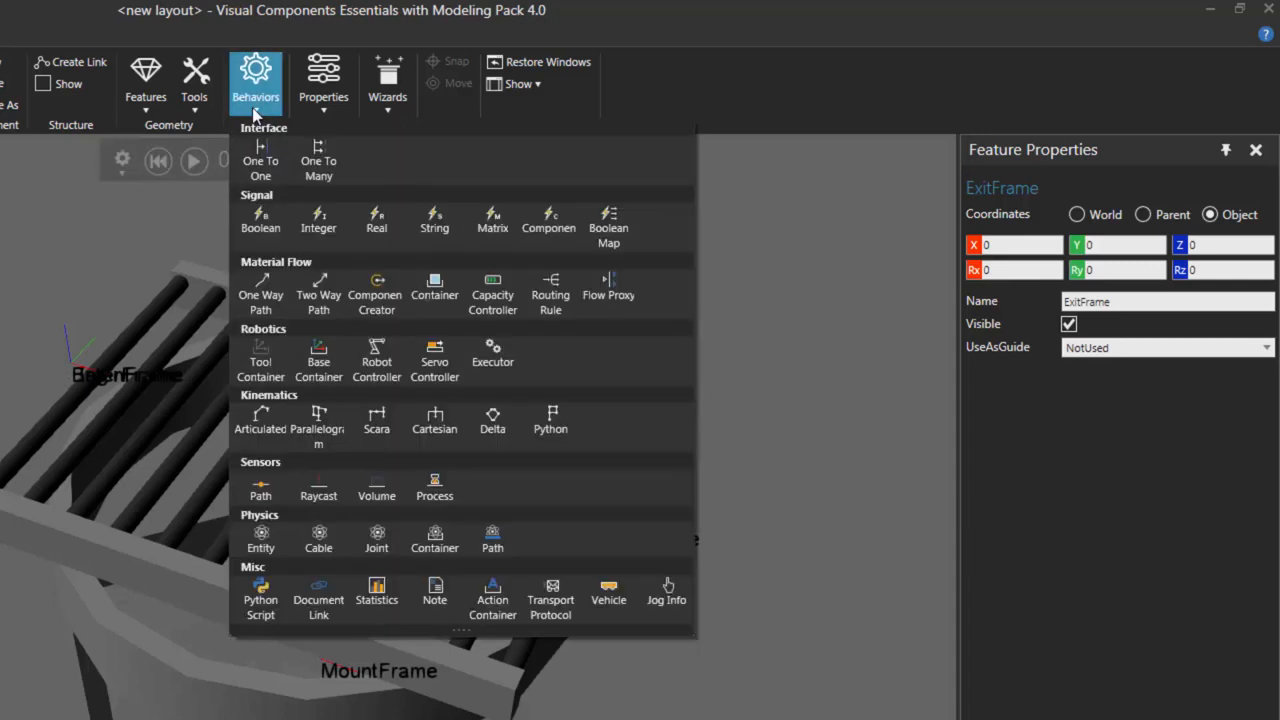
left_click(262, 168)
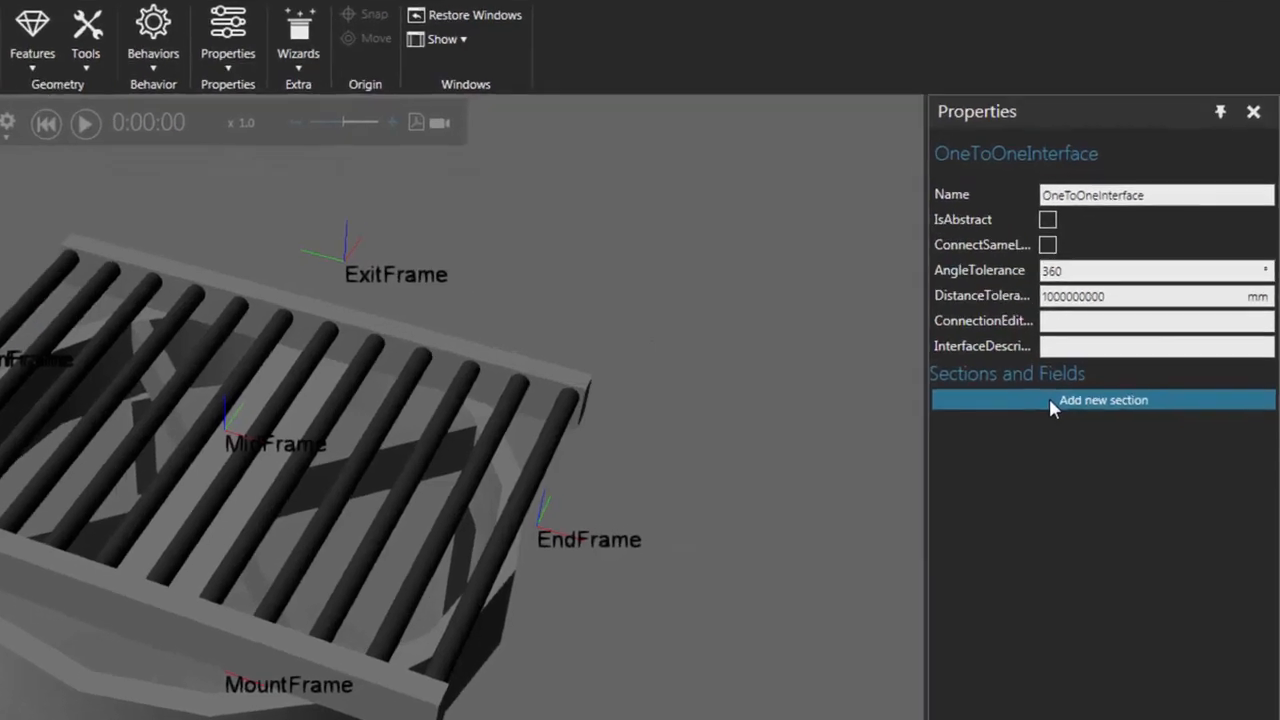
left_click(1070, 411)
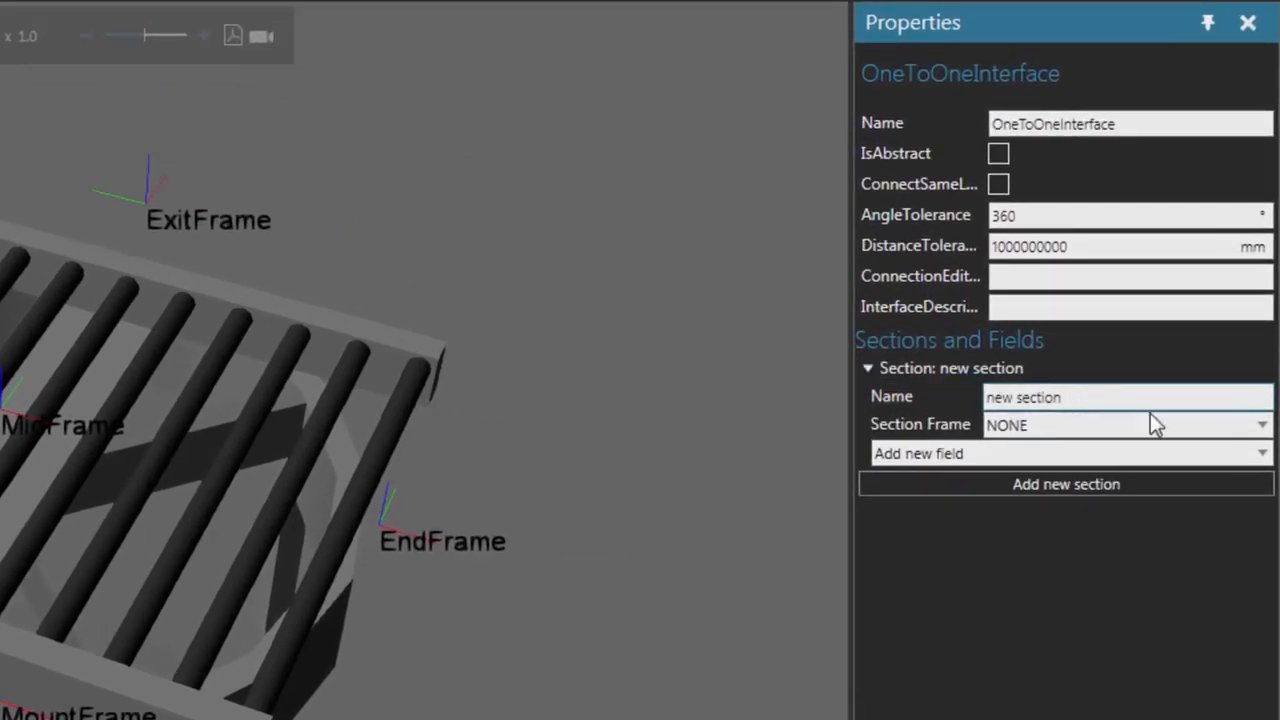
left_click(1262, 424)
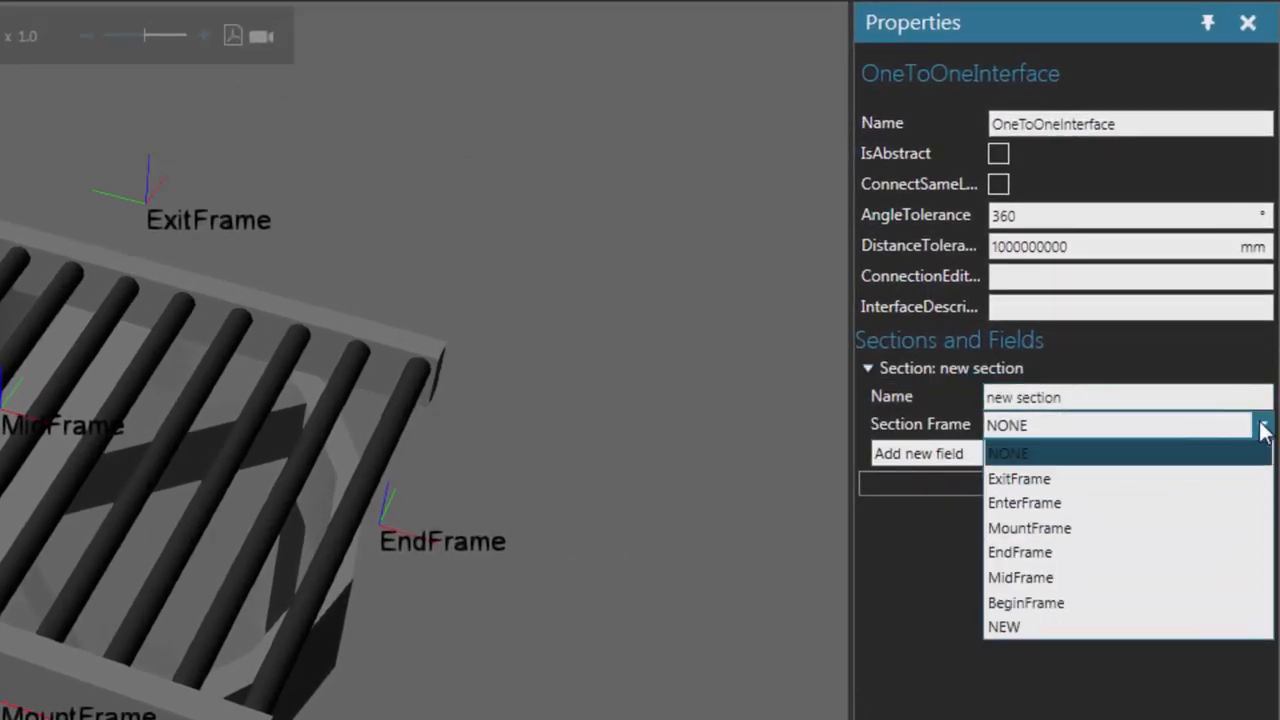
left_click(1166, 501)
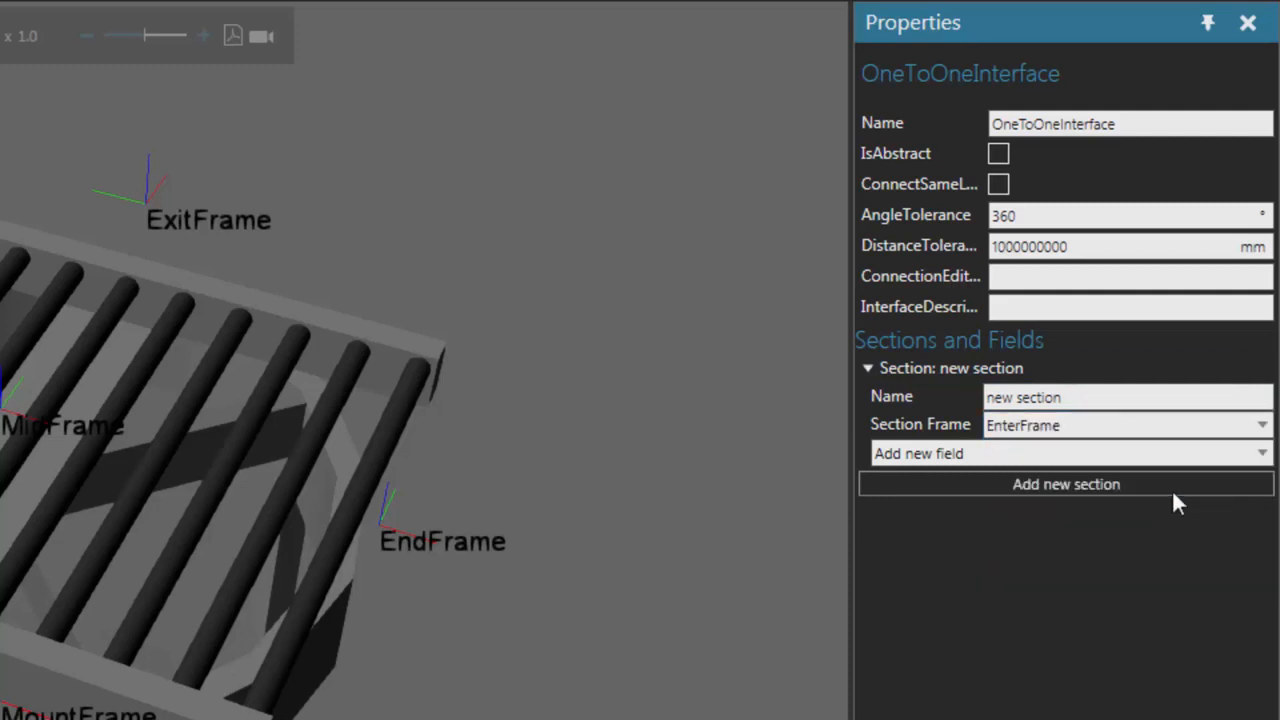
left_click(1263, 455)
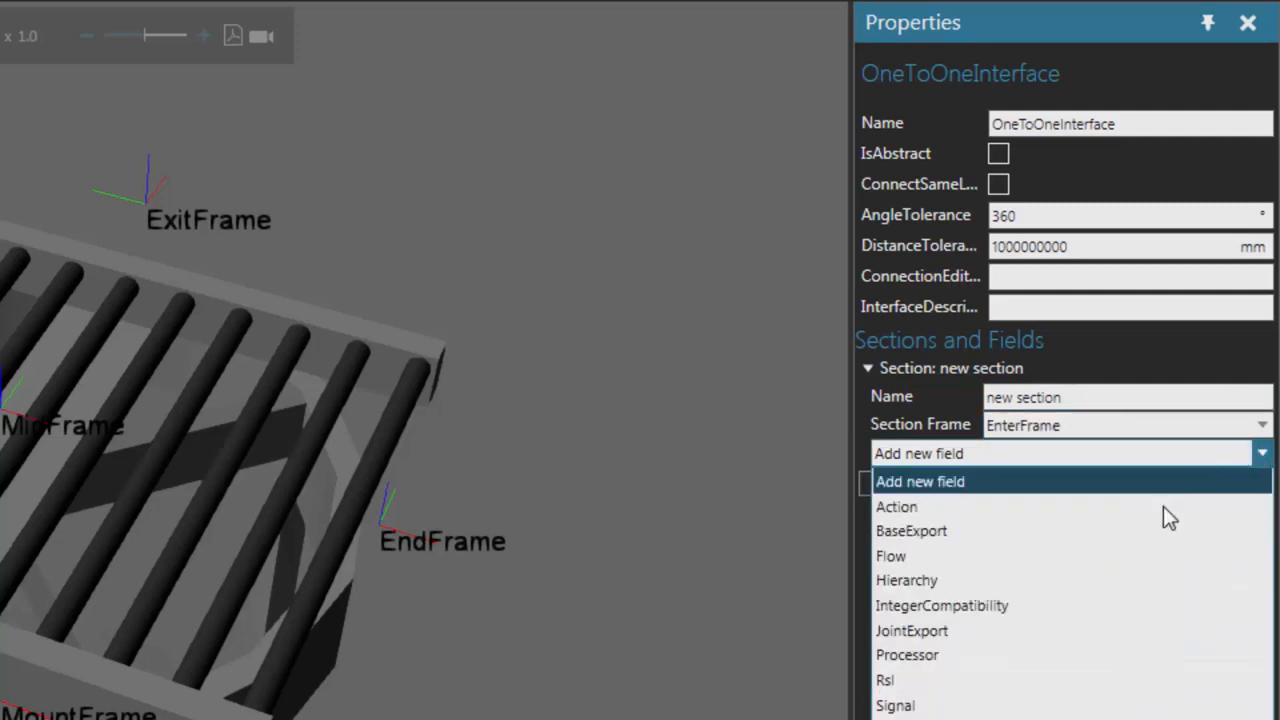
left_click(1135, 560)
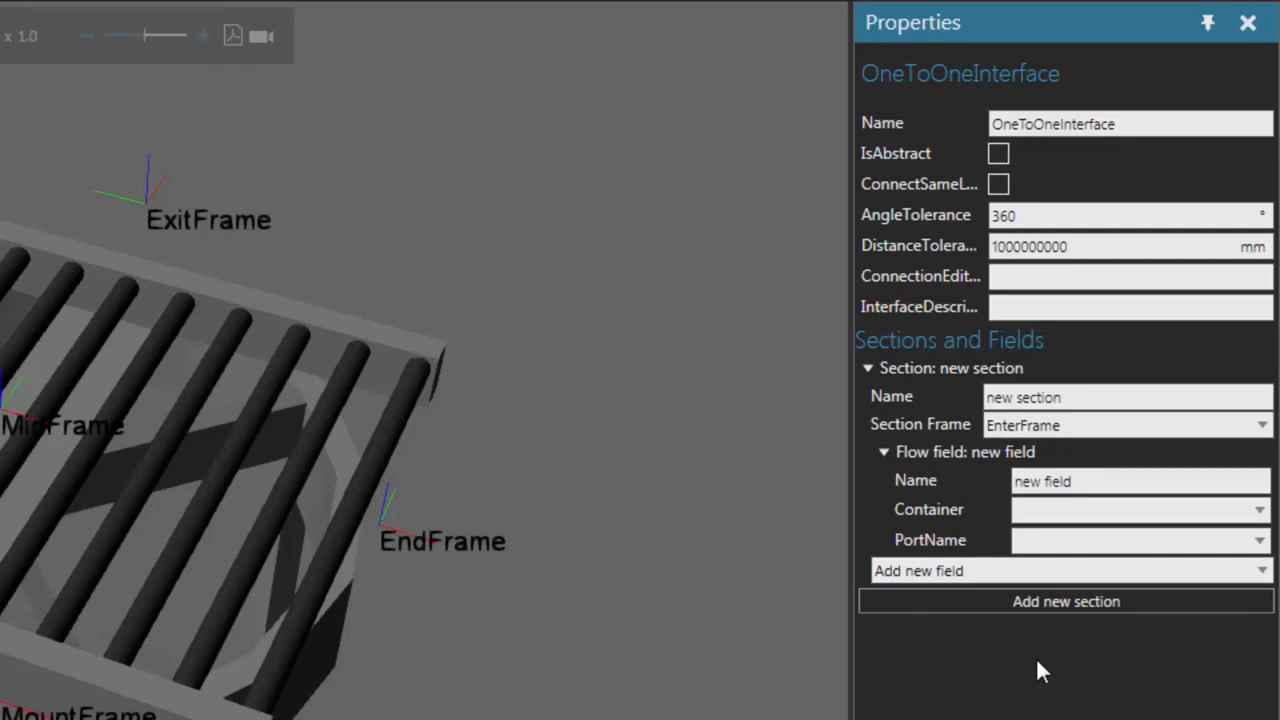
Set the EnterFrame section's Flow field to use OneWayPath as its container and Input as its port
left_click(1256, 512)
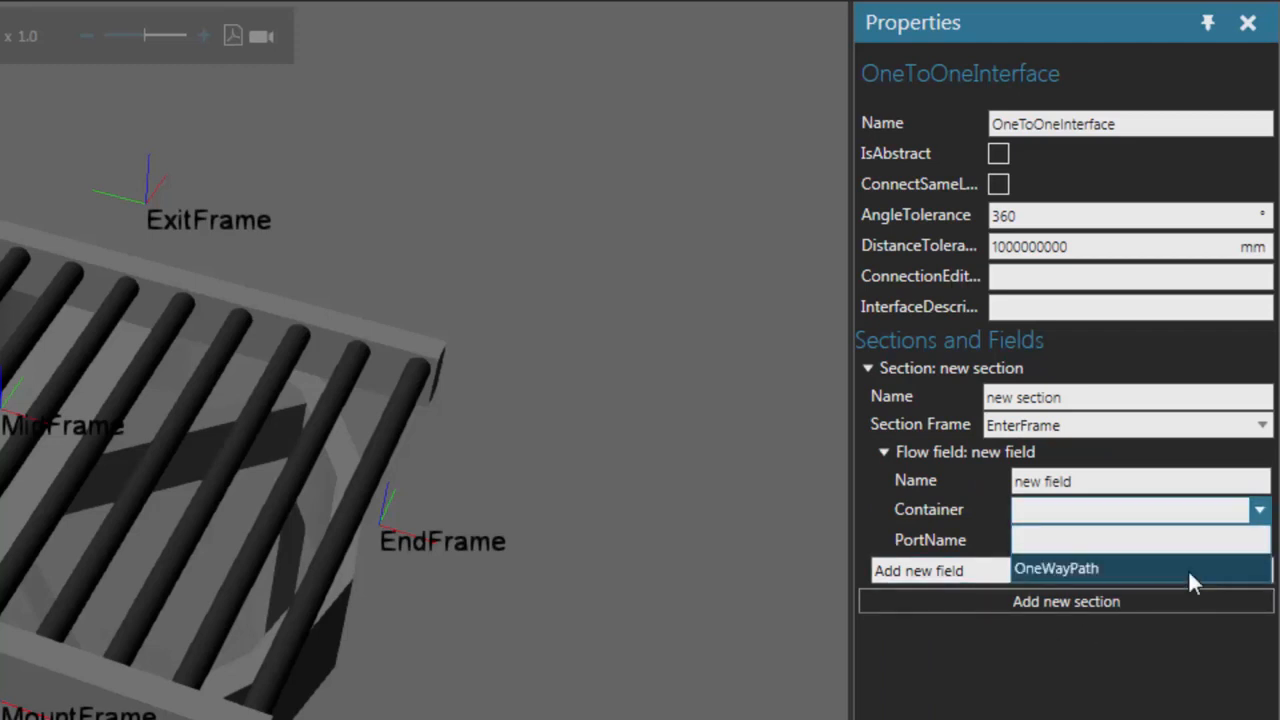
left_click(1110, 570)
left_click(1260, 542)
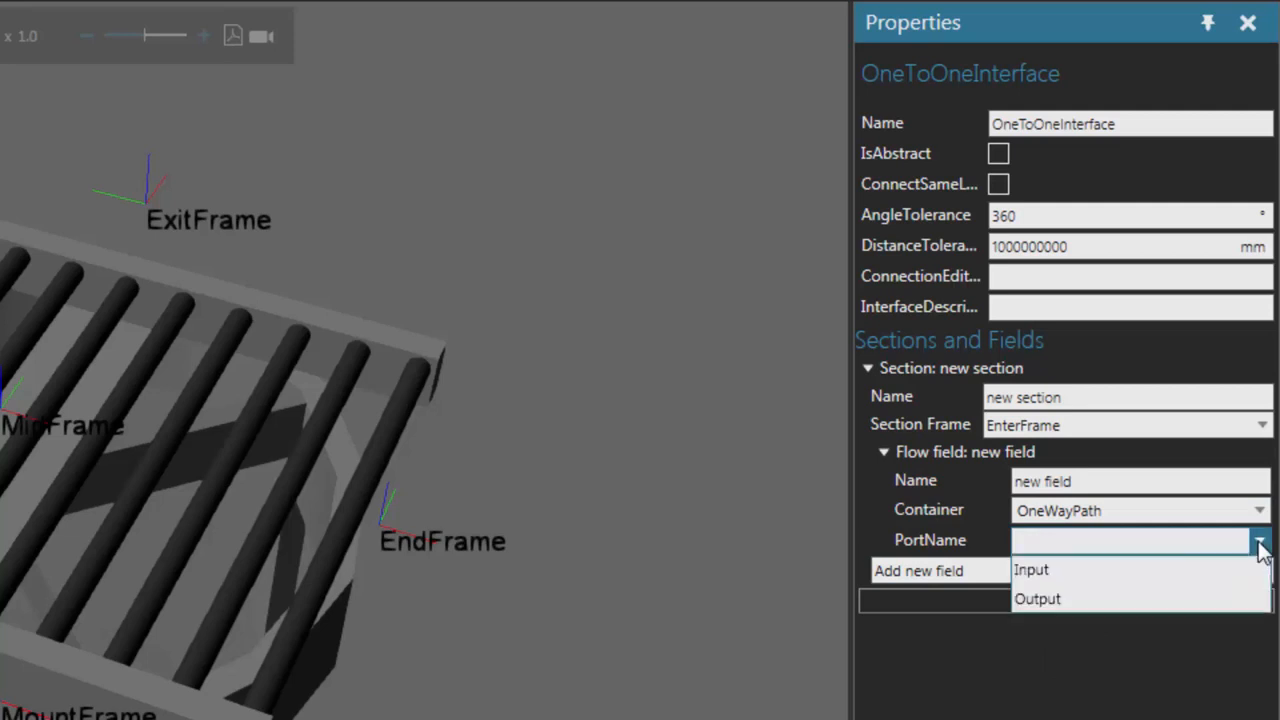
left_click(1076, 573)
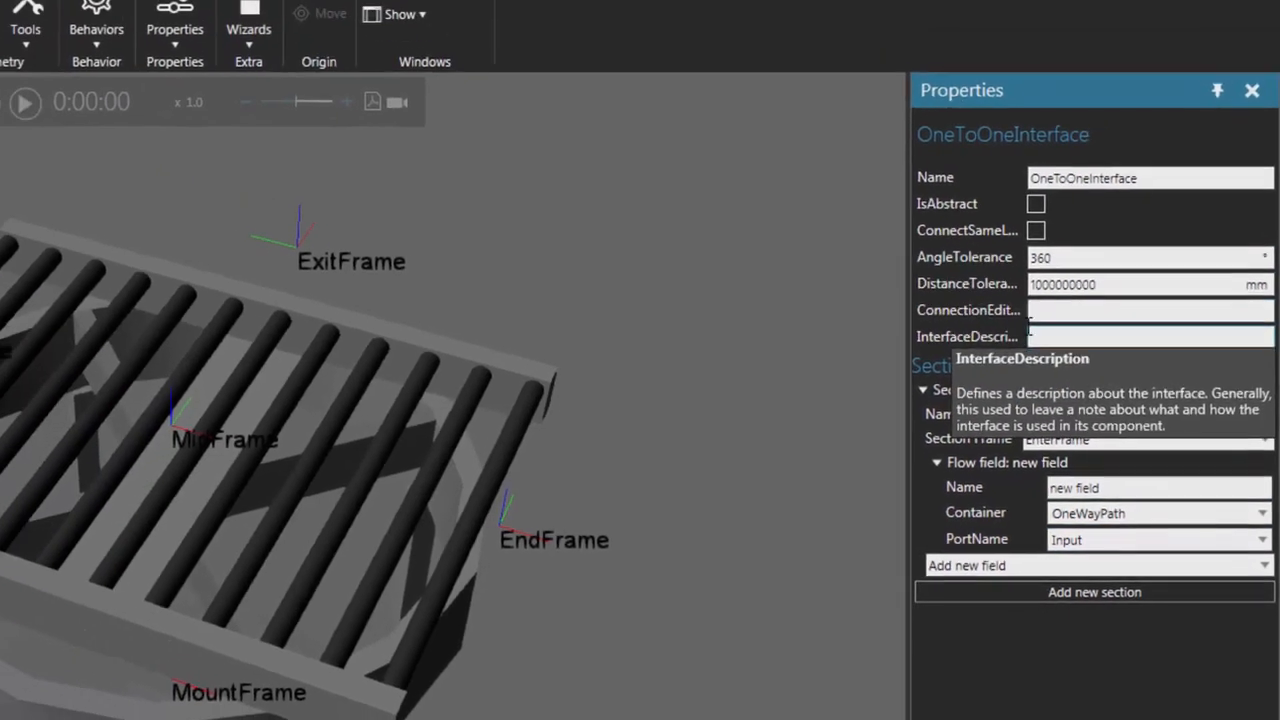
Add a second One To One interface behavior with a new section that uses ExitFrame and contains a Flow field
left_click(96, 45)
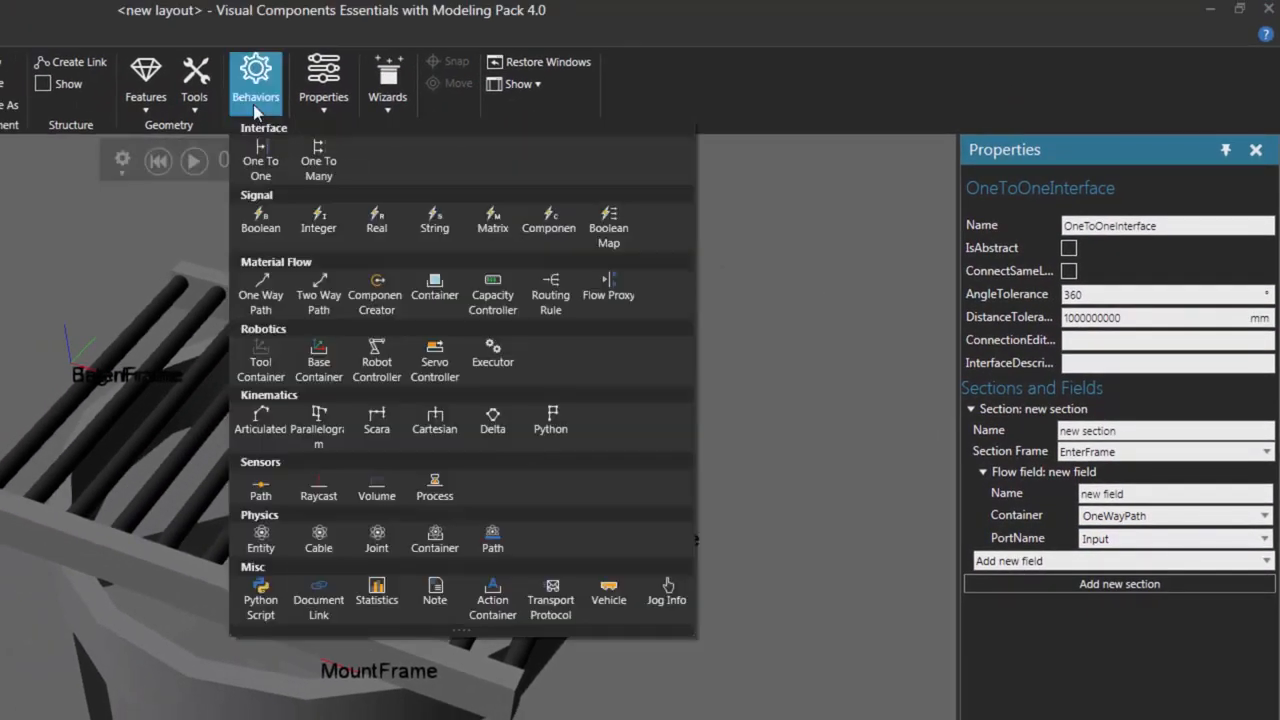
left_click(265, 165)
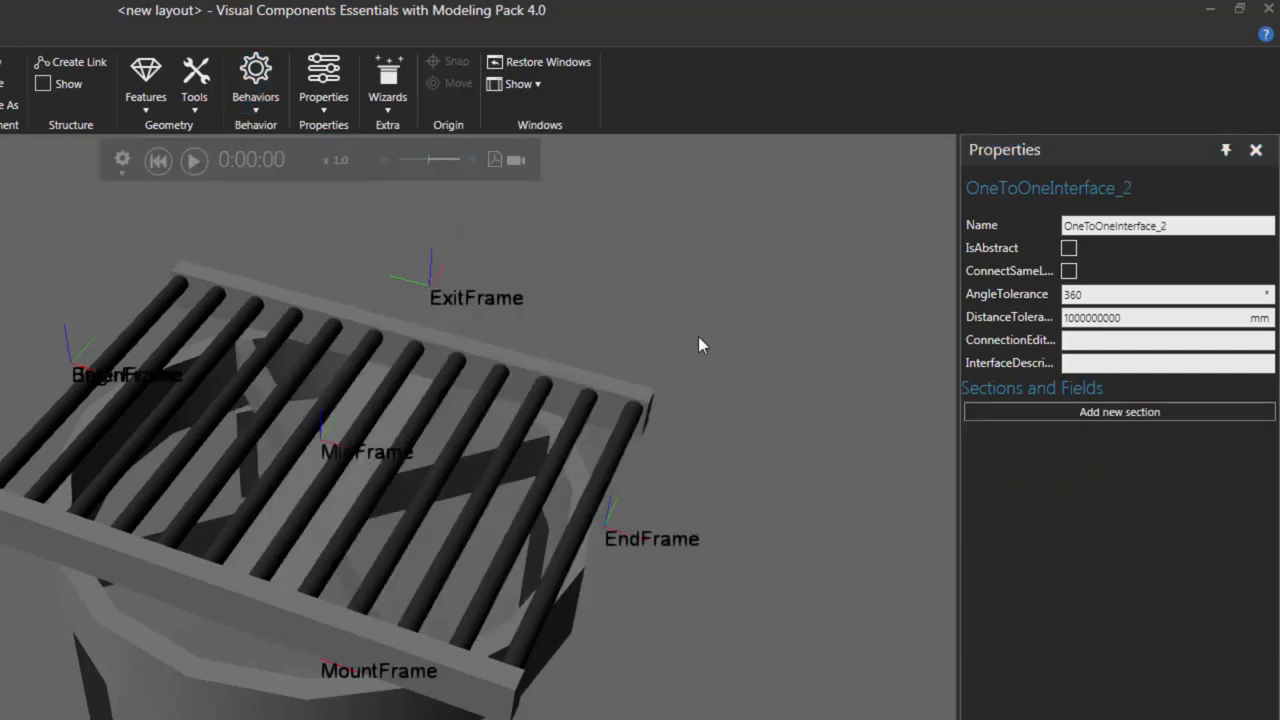
left_click(1040, 411)
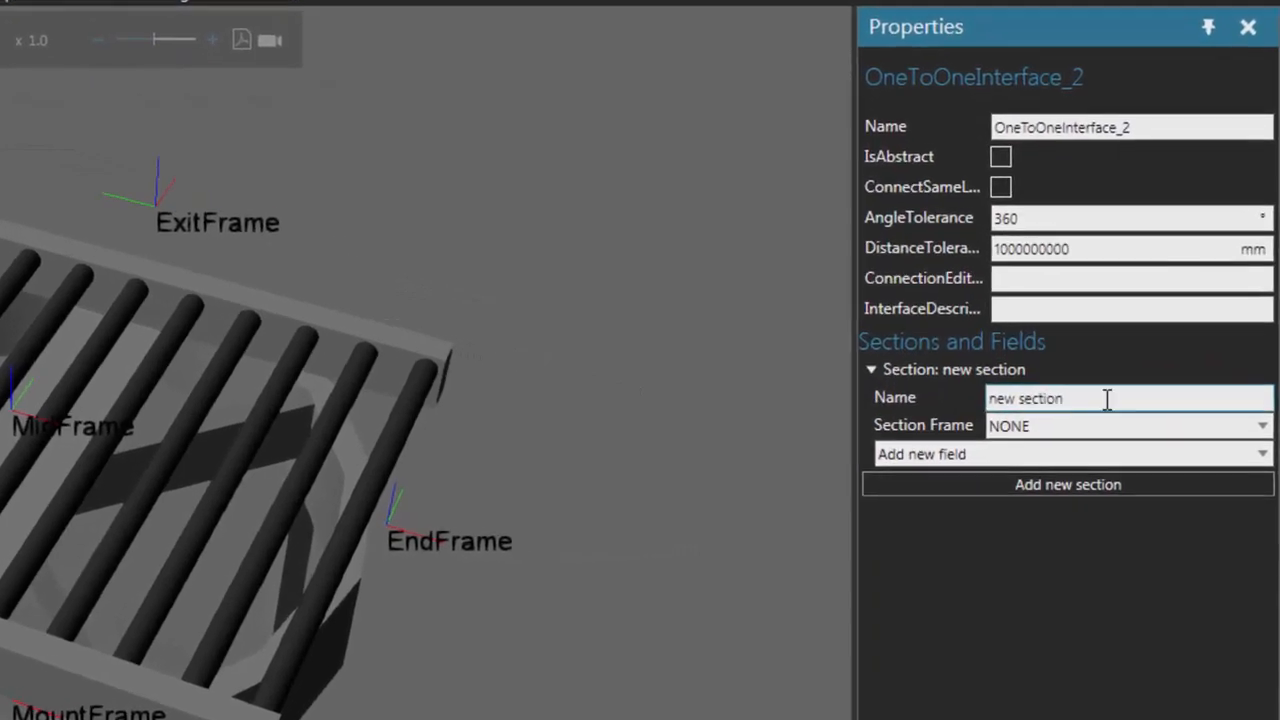
left_click(1245, 432)
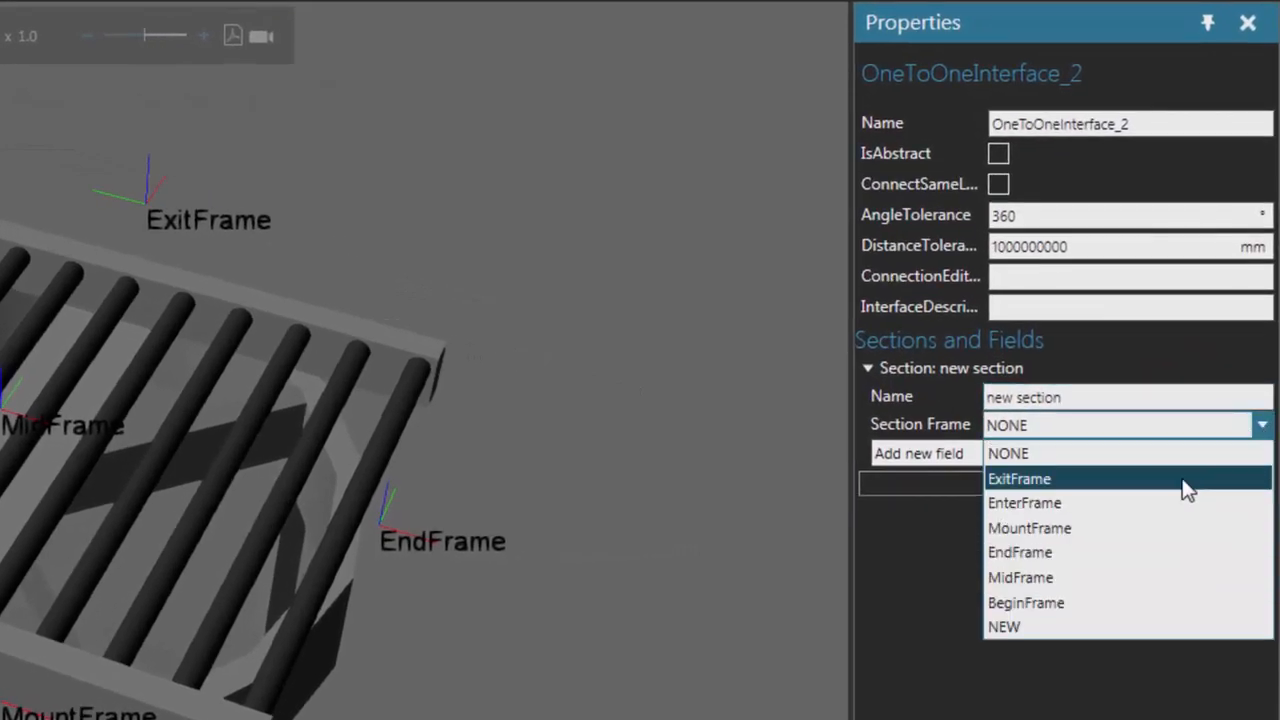
left_click(1181, 478)
left_click(1262, 453)
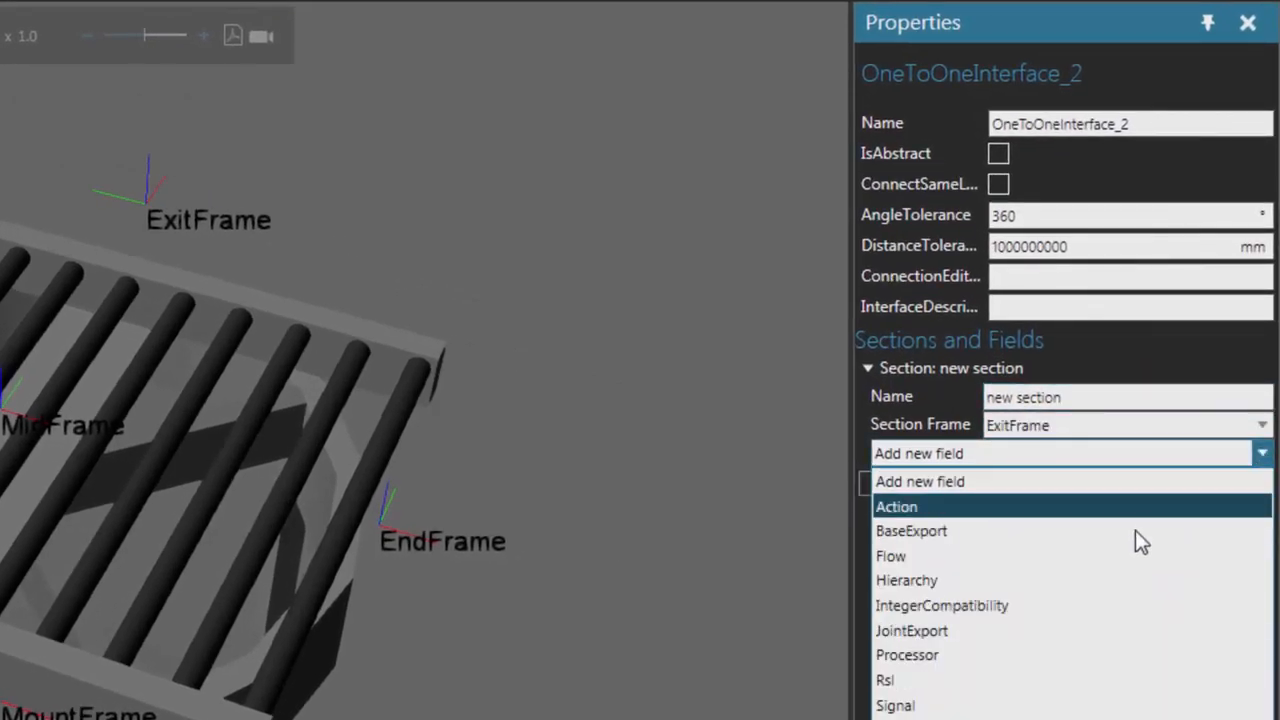
left_click(1123, 556)
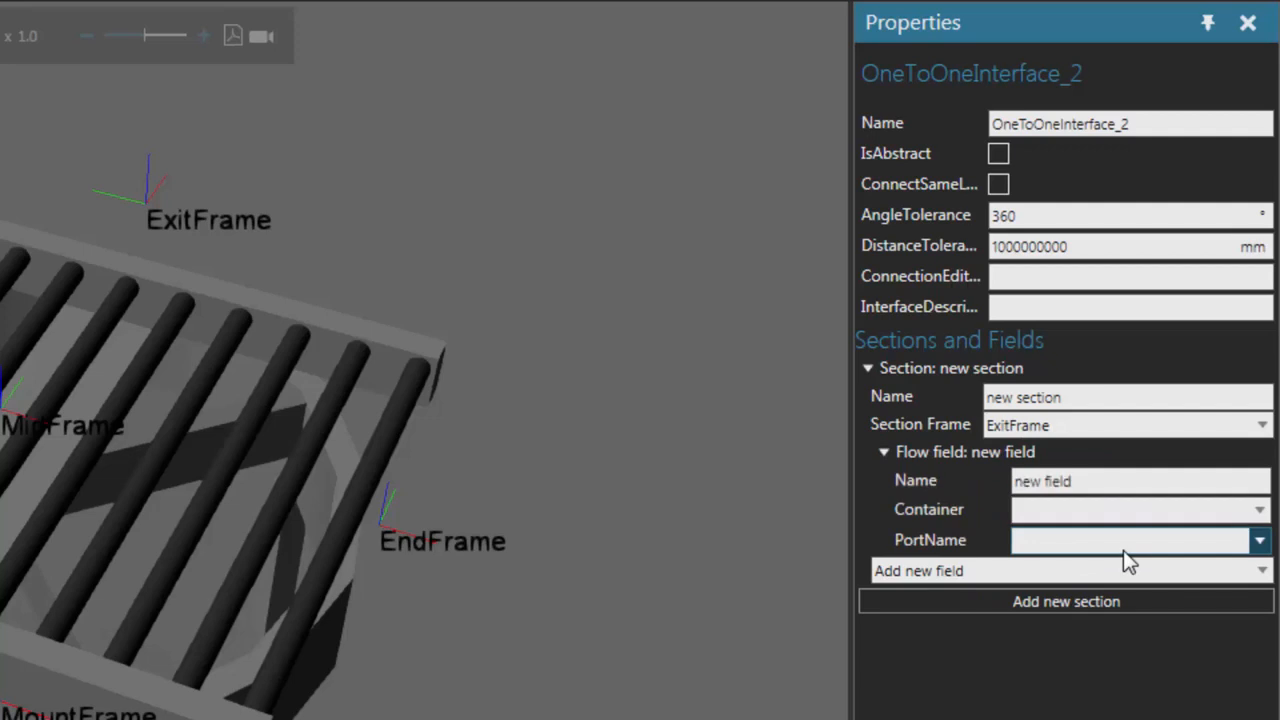
Set the ExitFrame section's Flow field to use OneWayPath as its container and Output as its port
left_click(1258, 509)
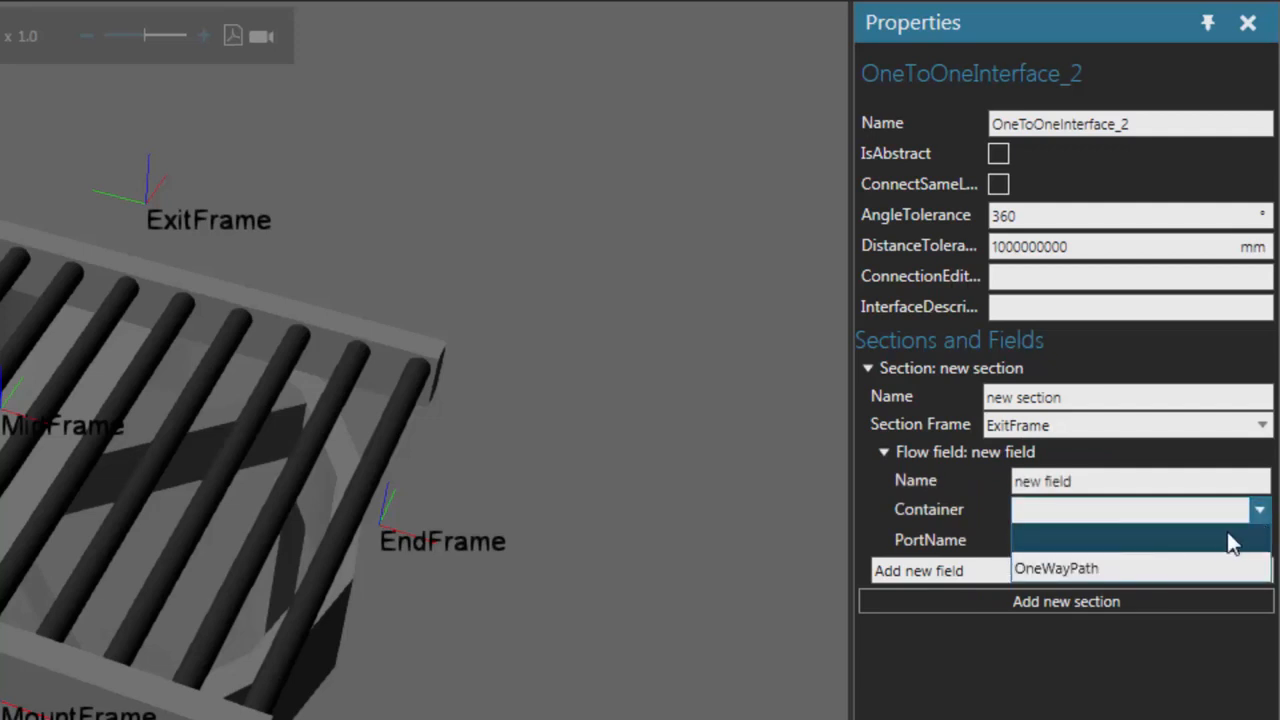
left_click(1072, 570)
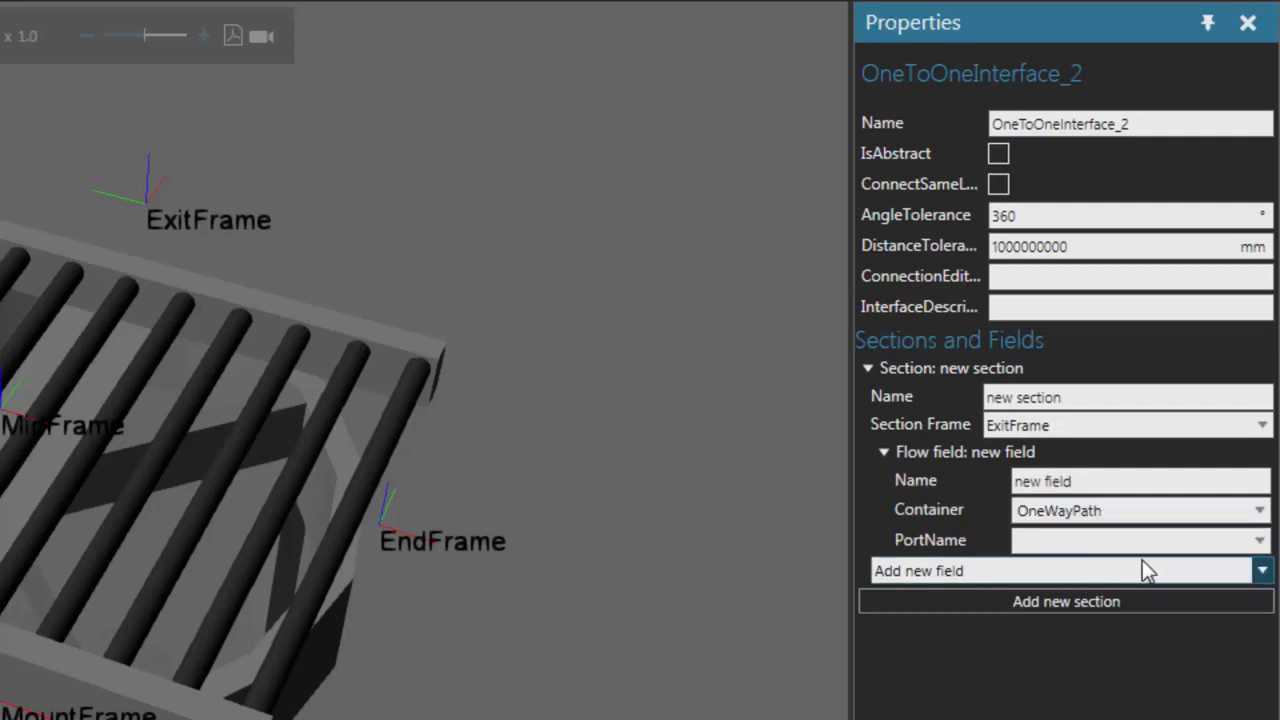
left_click(1256, 539)
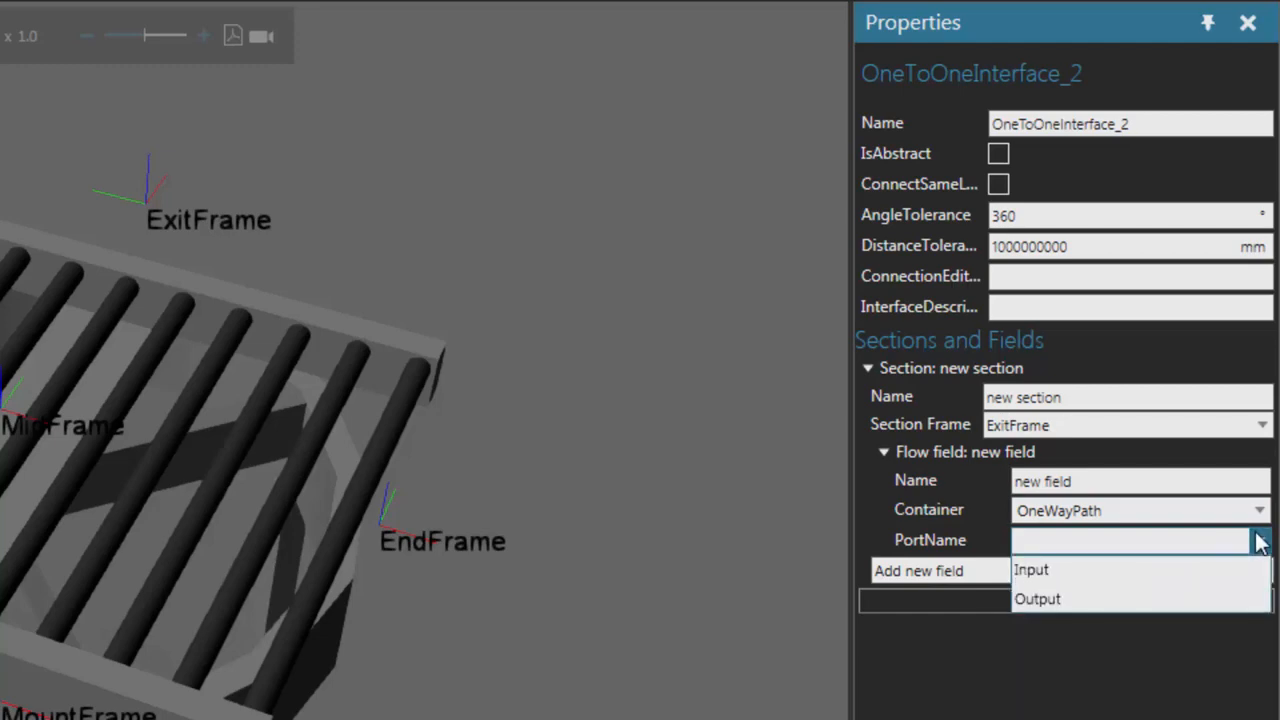
left_click(1045, 600)
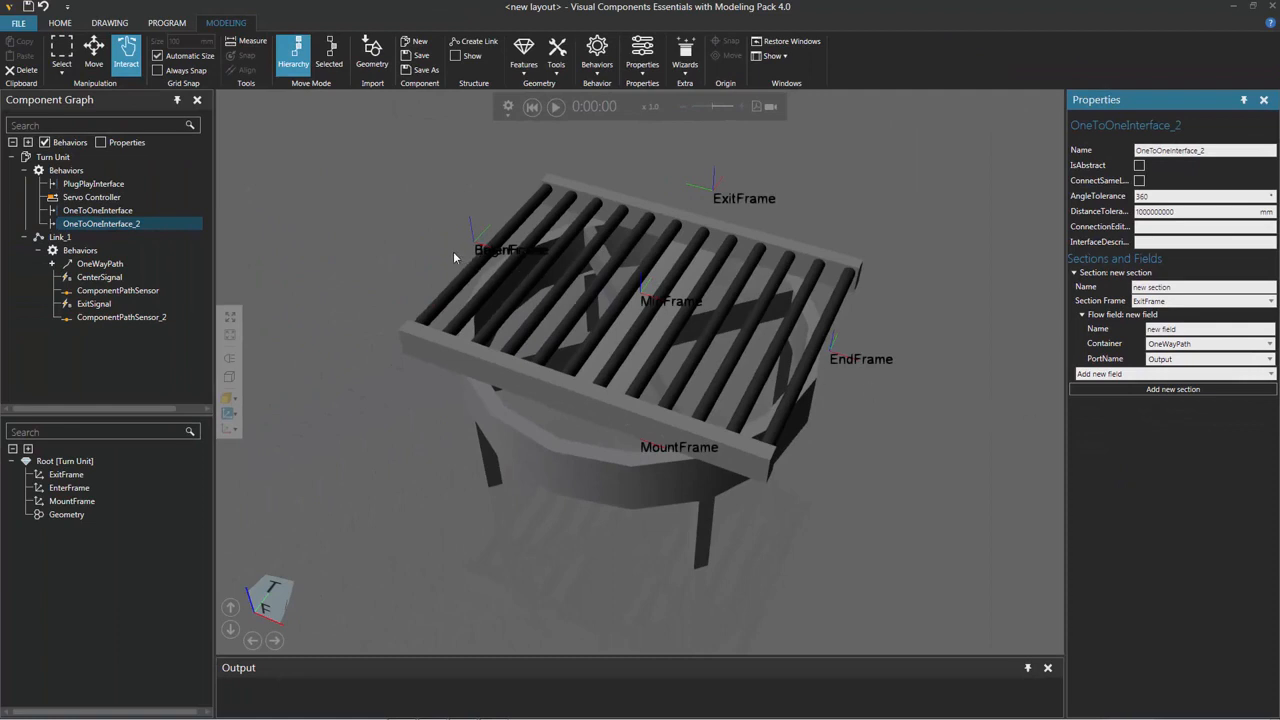
Rotate the roller table to check its motion relative to EnterFrame and ExitFrame, and reset the simulation
right_click_drag(443, 352, 488, 373)
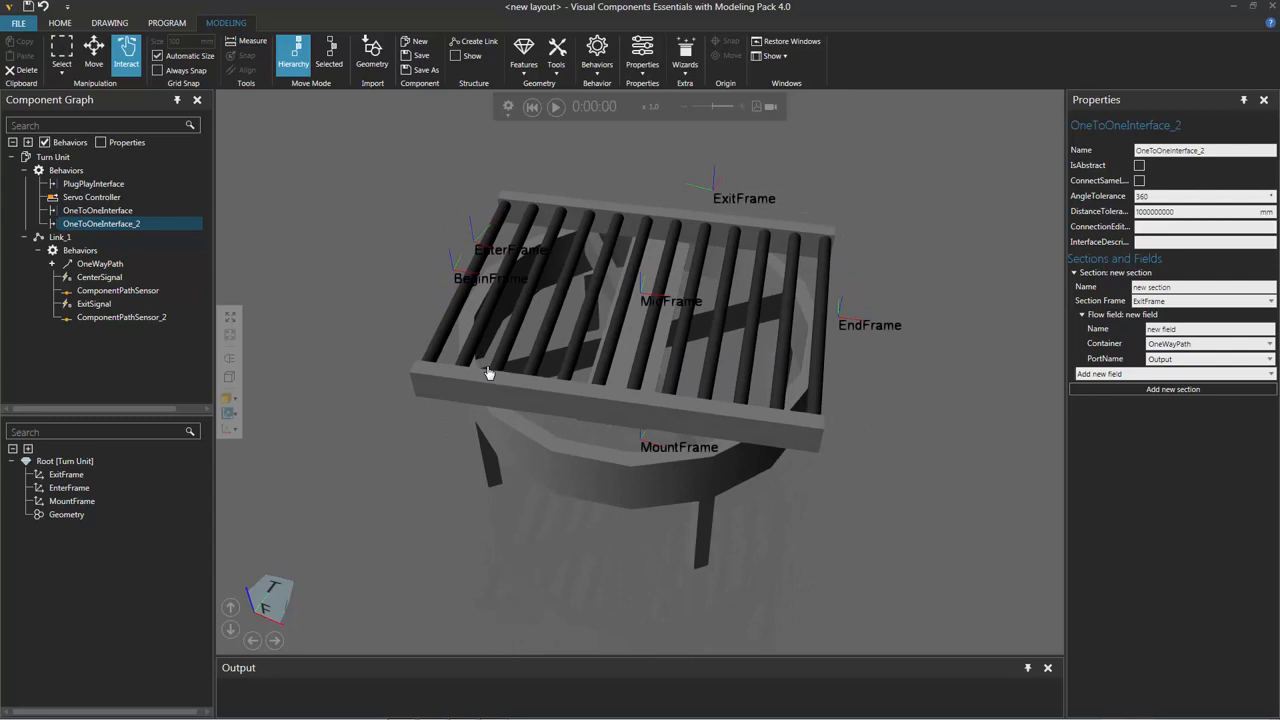
left_click(530, 110)
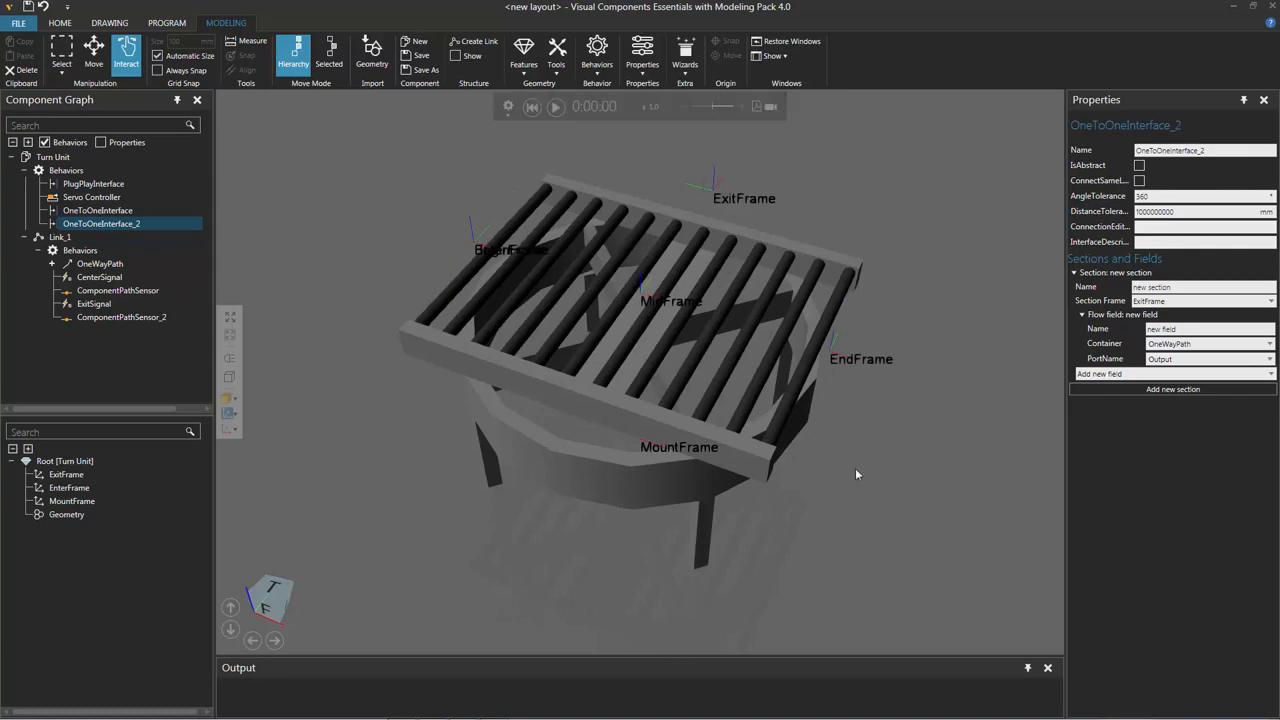
right_click_drag(858, 475, 873, 494)
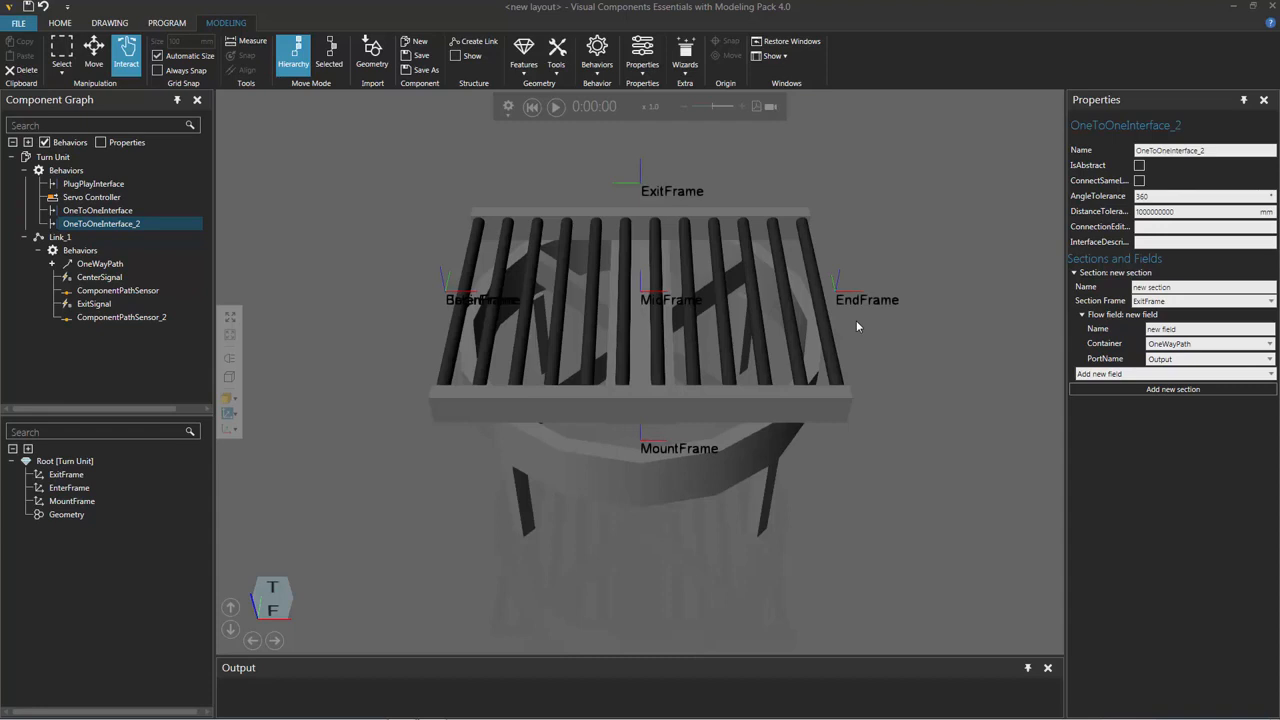
Add a Python Script behavior to the Turn Unit root node and minimize its script editor
left_click(597, 70)
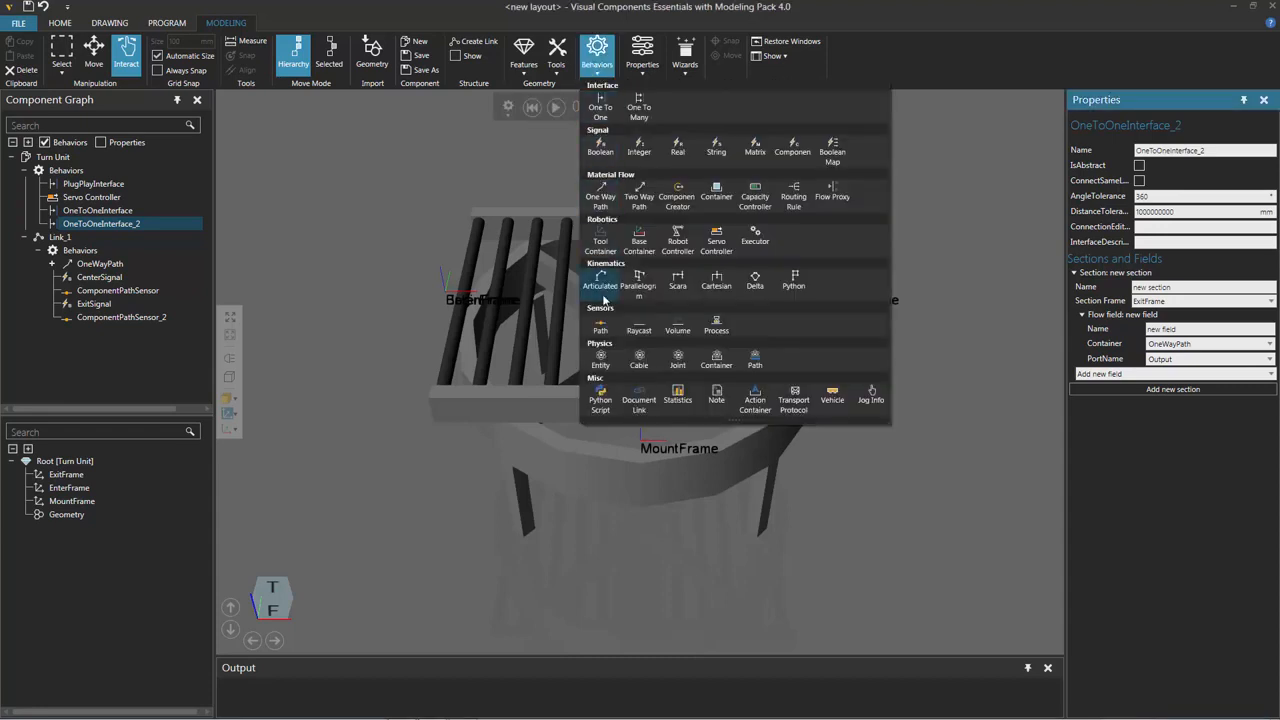
left_click(600, 399)
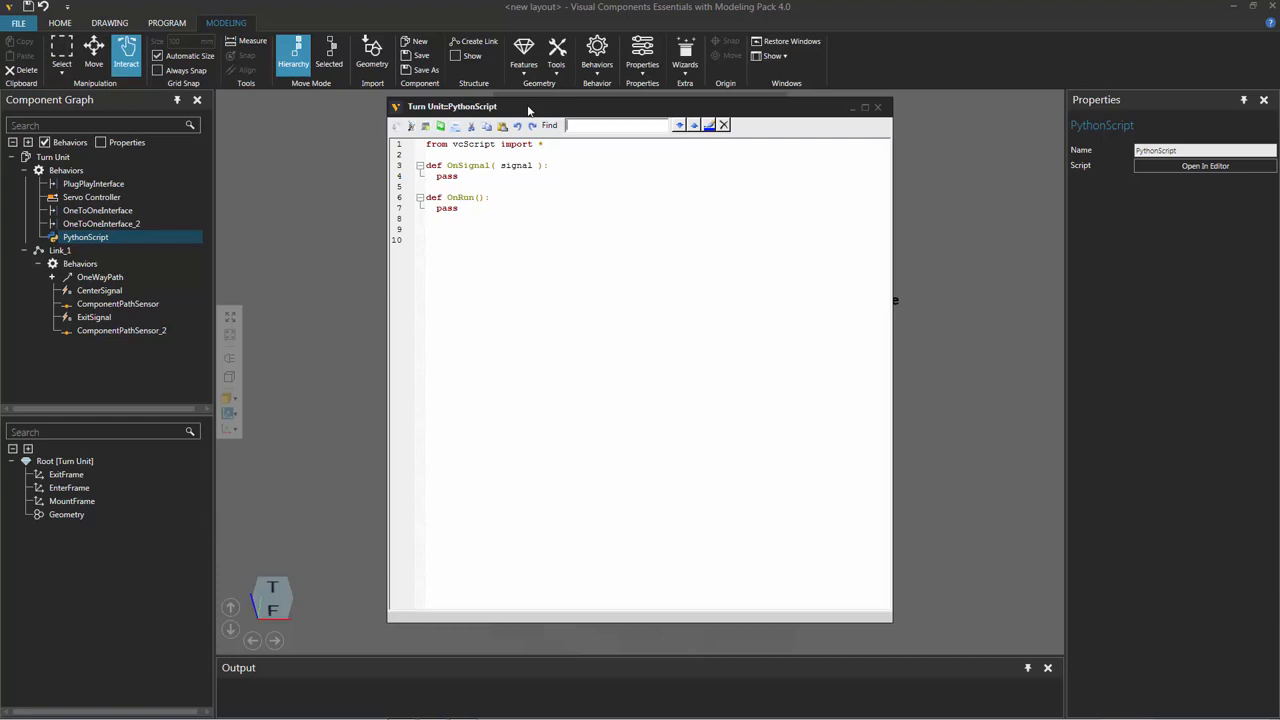
left_click(851, 110)
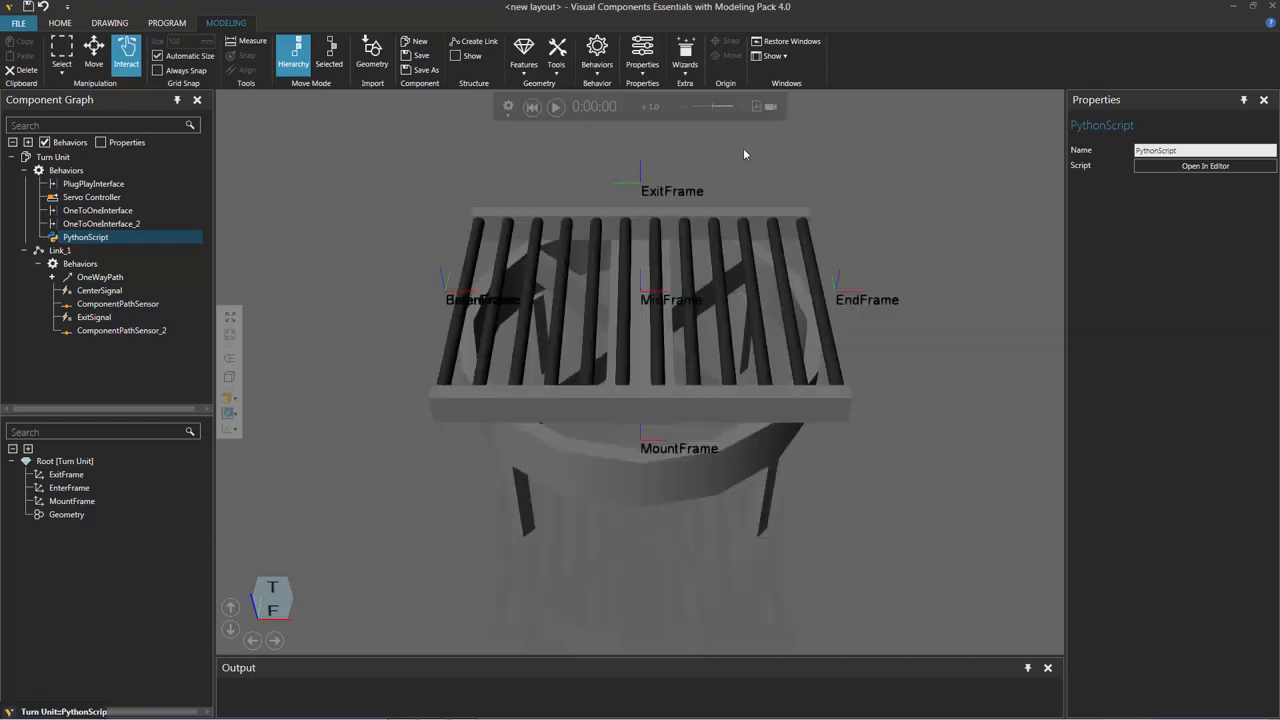
Connect the CenterSignal behavior of Link_1 to PythonScript
left_click(128, 291)
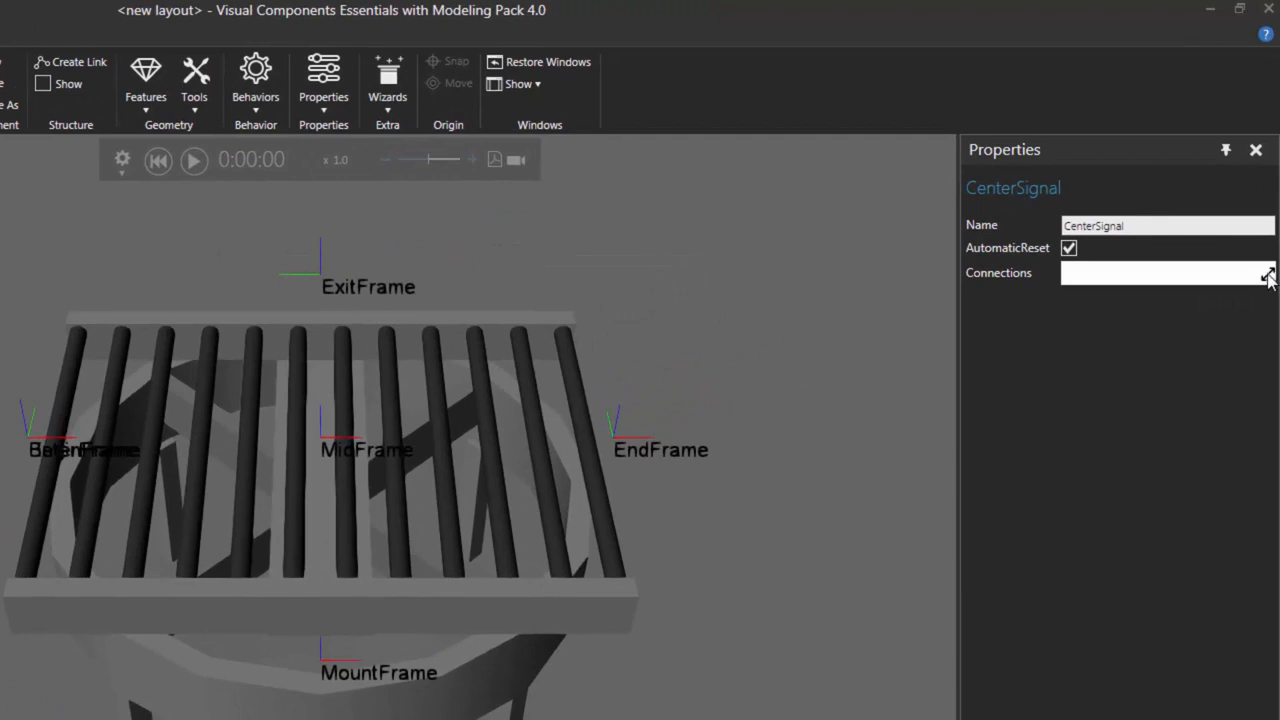
left_click(1268, 277)
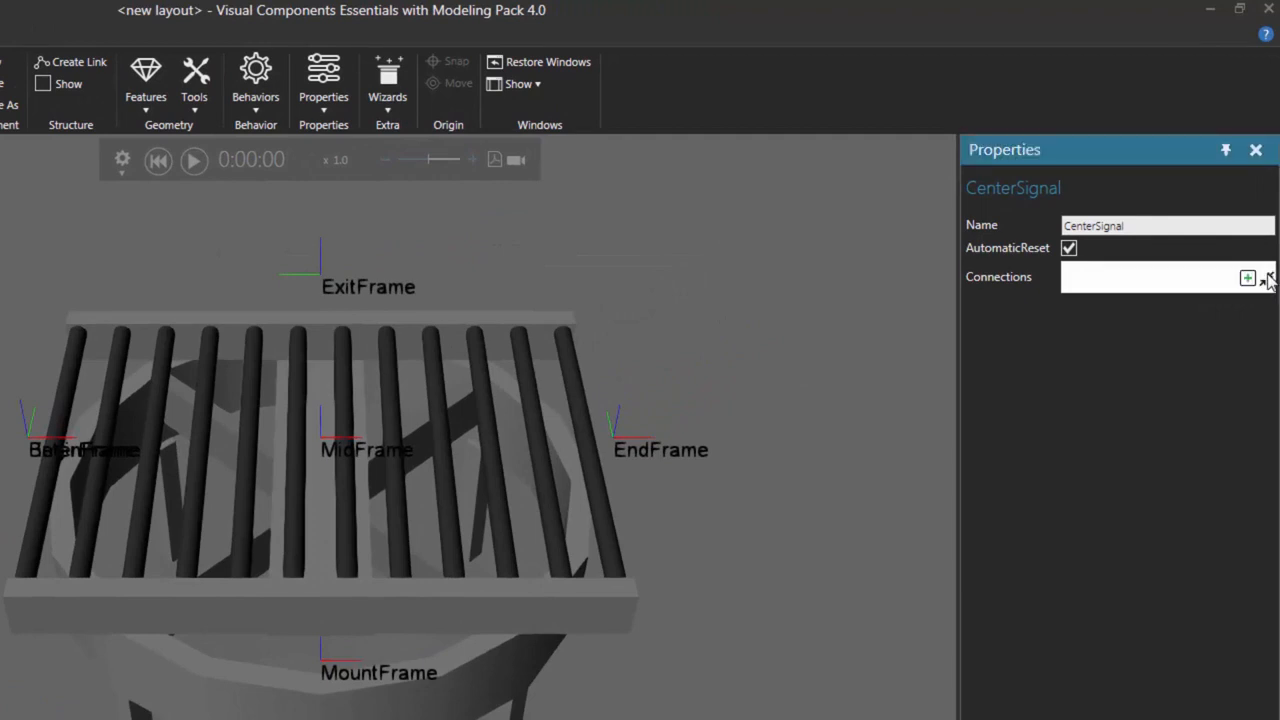
left_click(1248, 279)
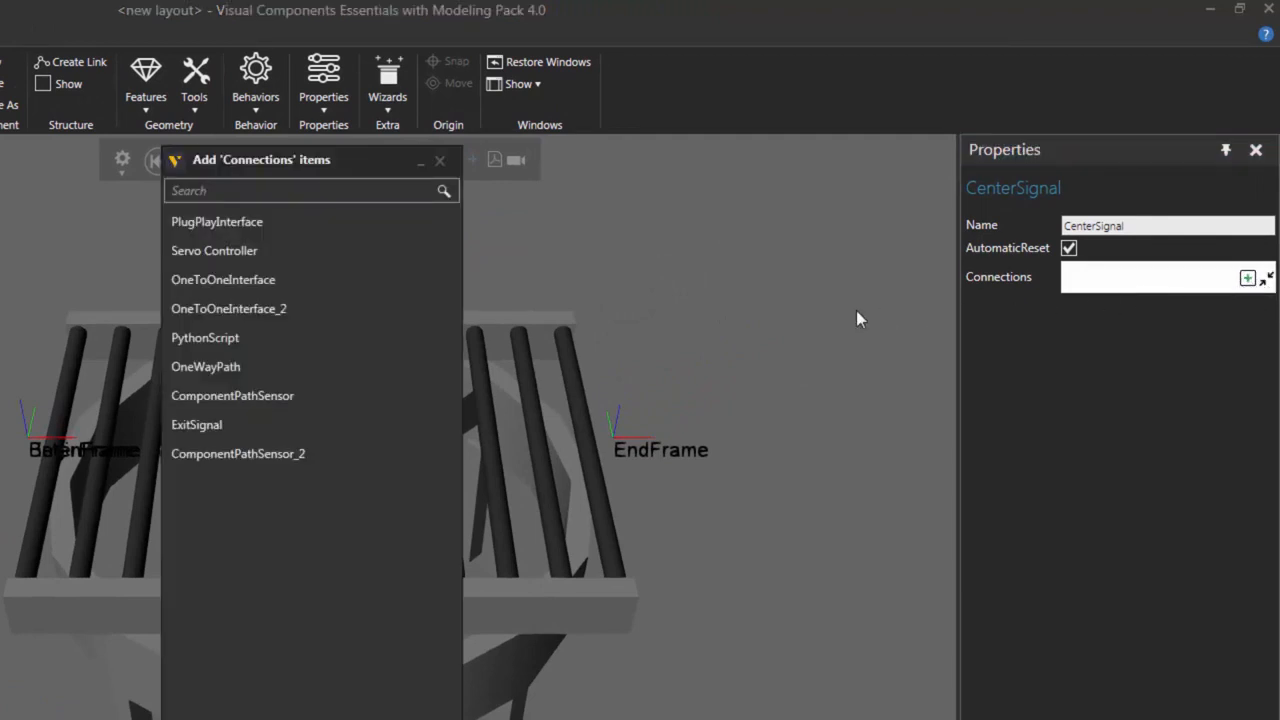
left_click(260, 337)
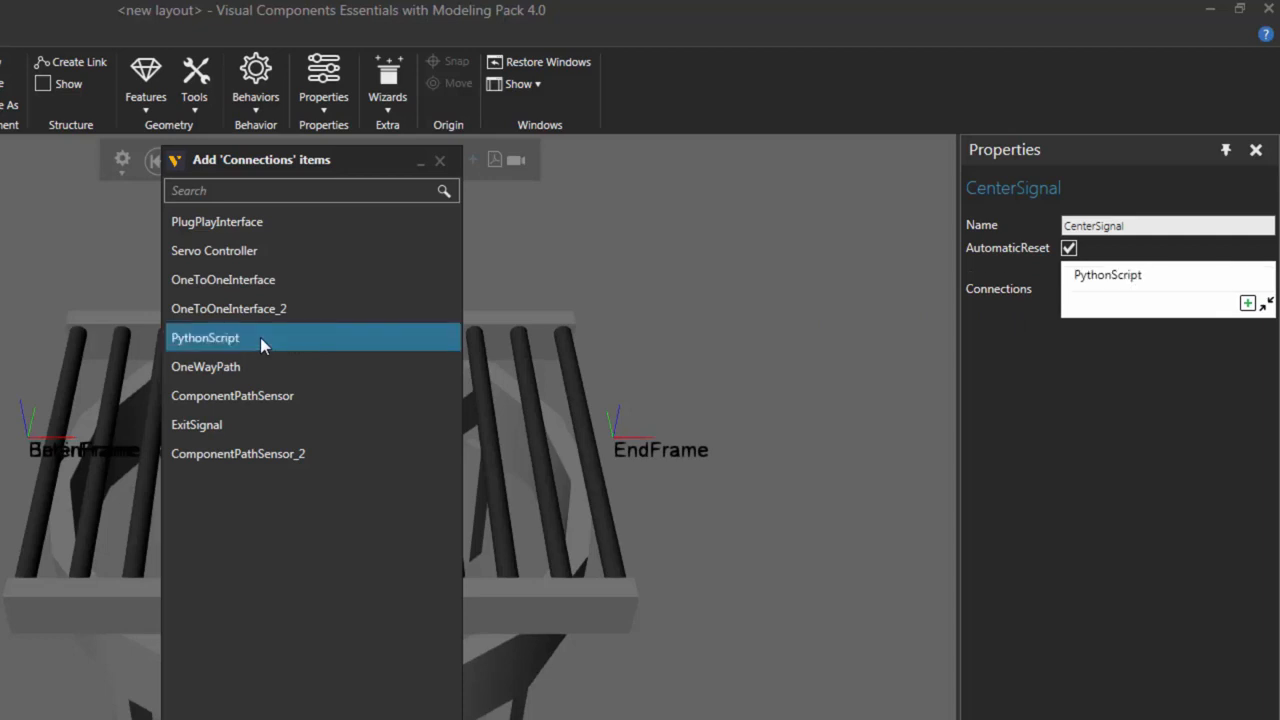
left_click(440, 161)
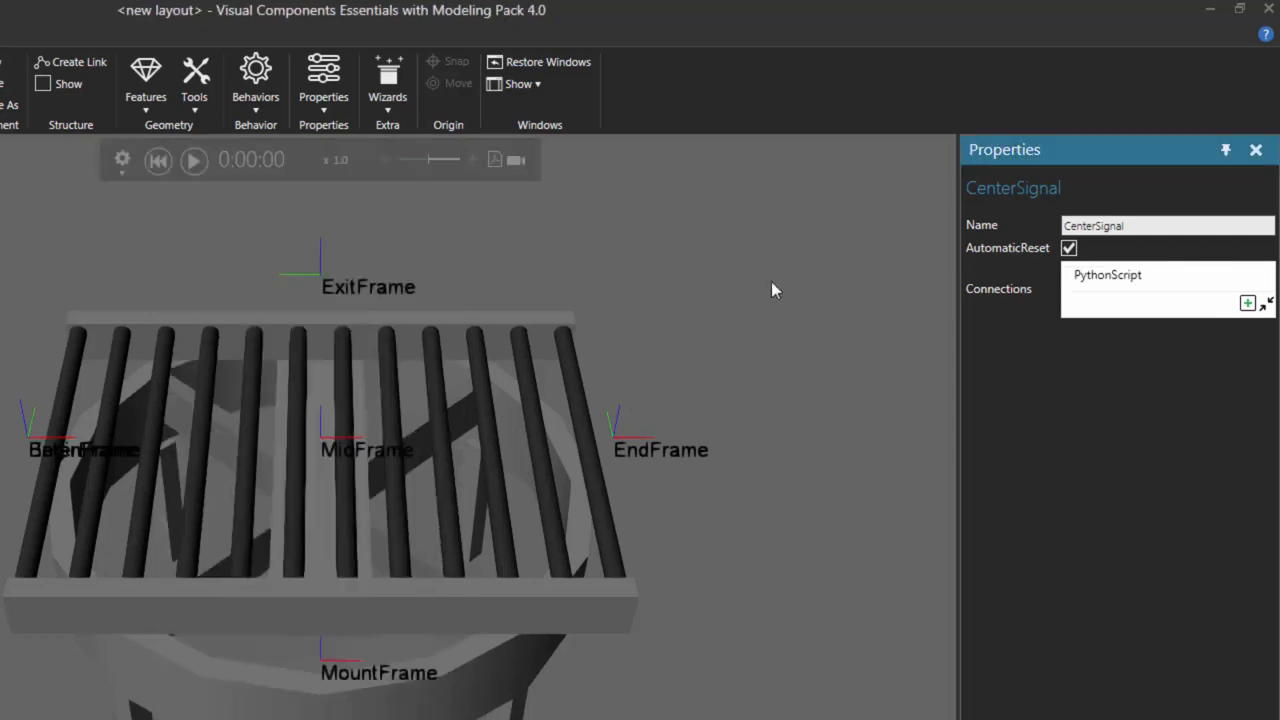
left_click(1266, 303)
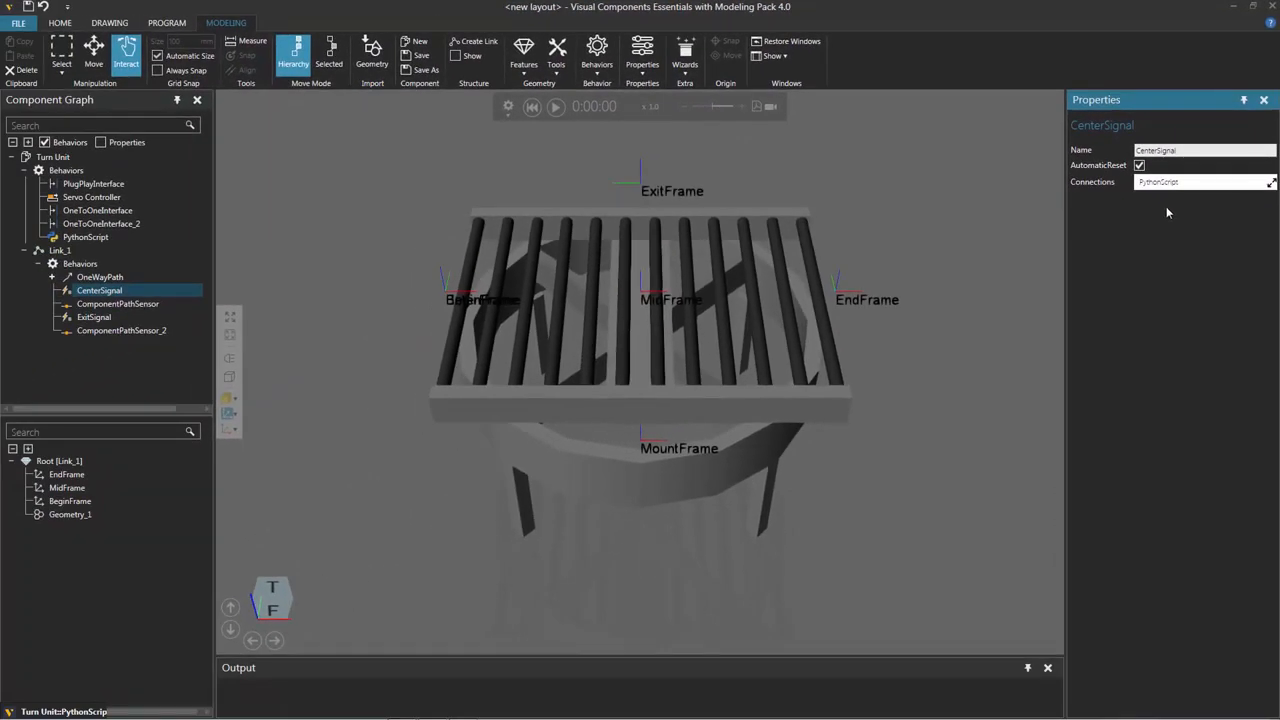
Connect the ExitSignal behavior of Link_1 to PythonScript
left_click(103, 319)
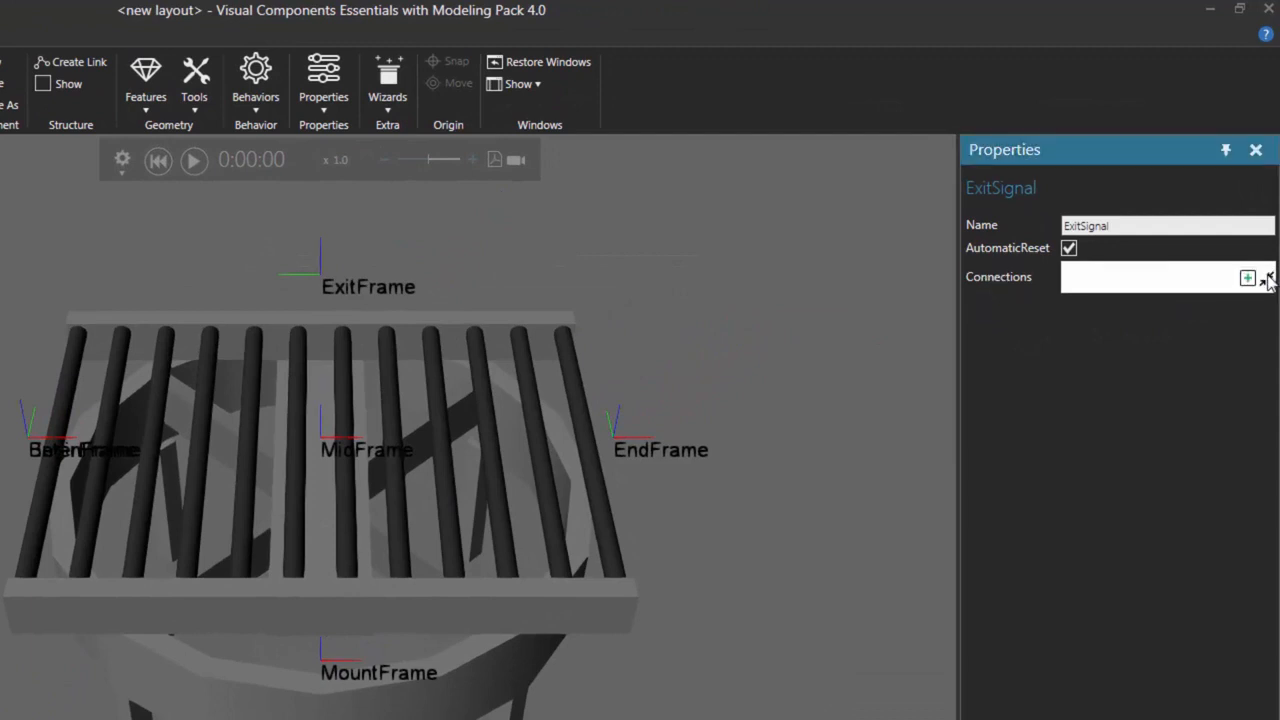
left_click(1247, 279)
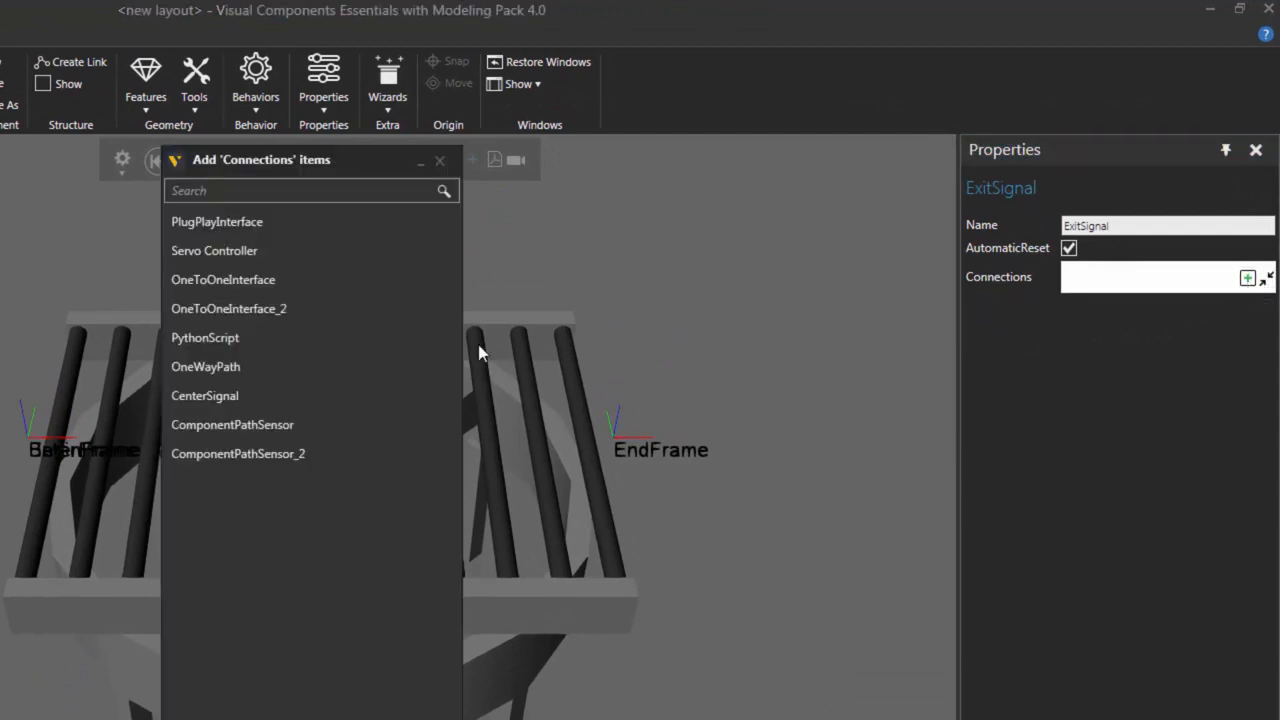
left_click(297, 343)
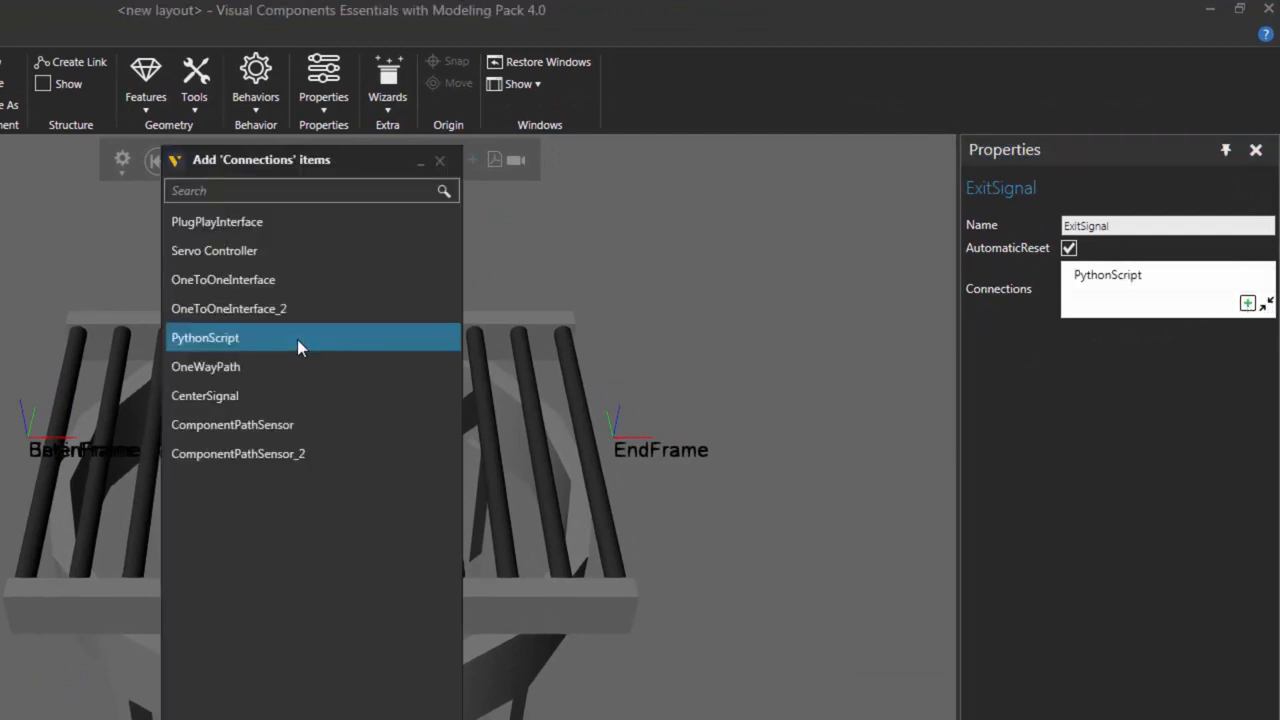
left_click(439, 160)
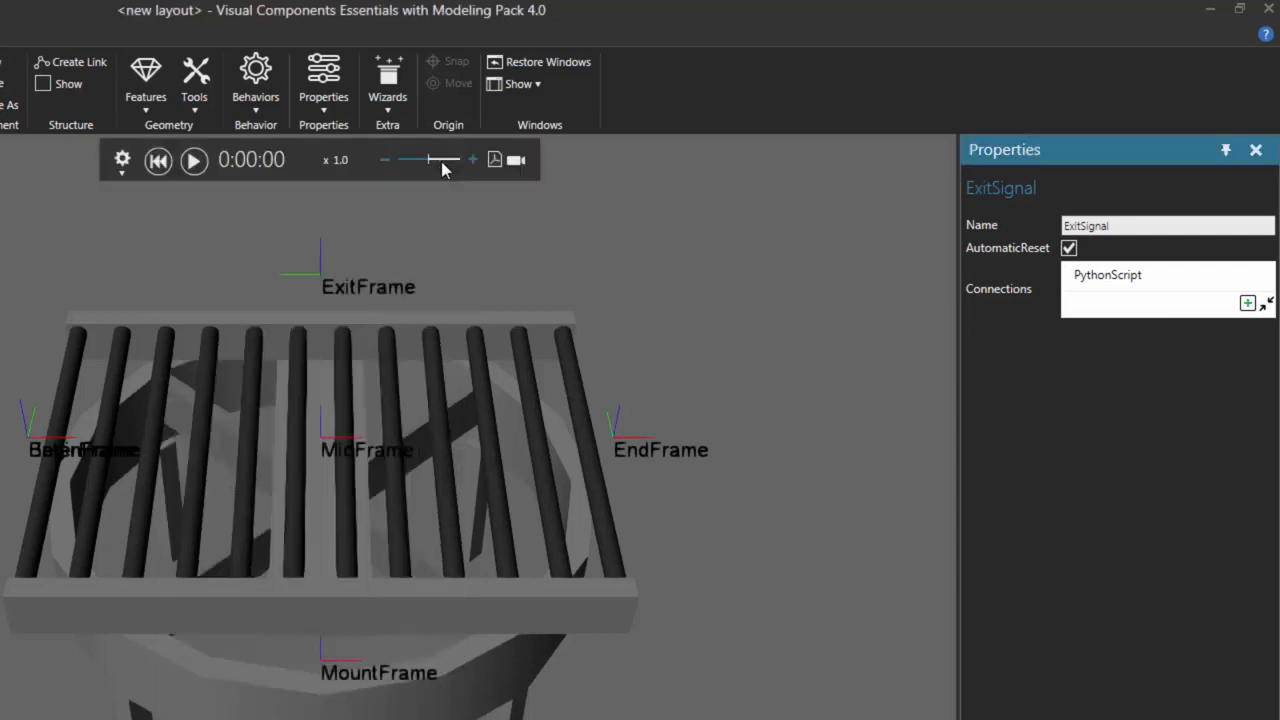
left_click(1266, 303)
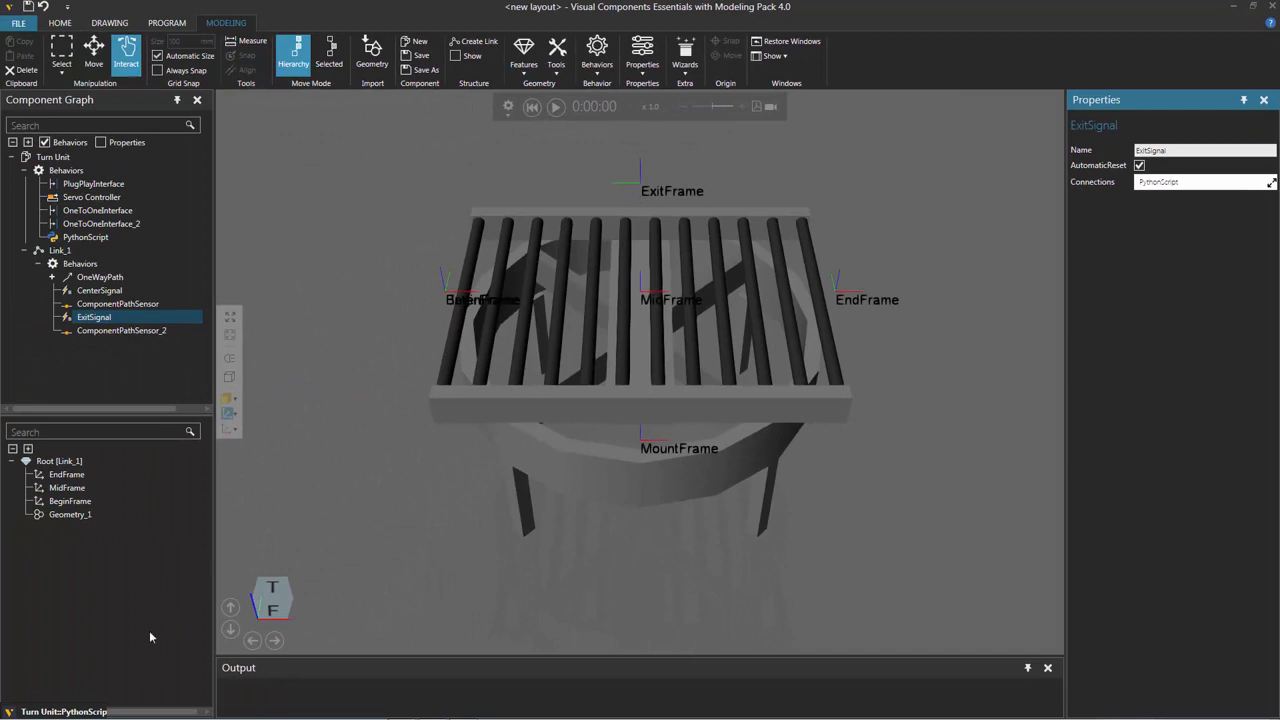
Restore the PythonScript editor and remove the pass placeholder and trailing blank lines from the OnRun function
mouse_move(74, 712)
left_click(70, 711)
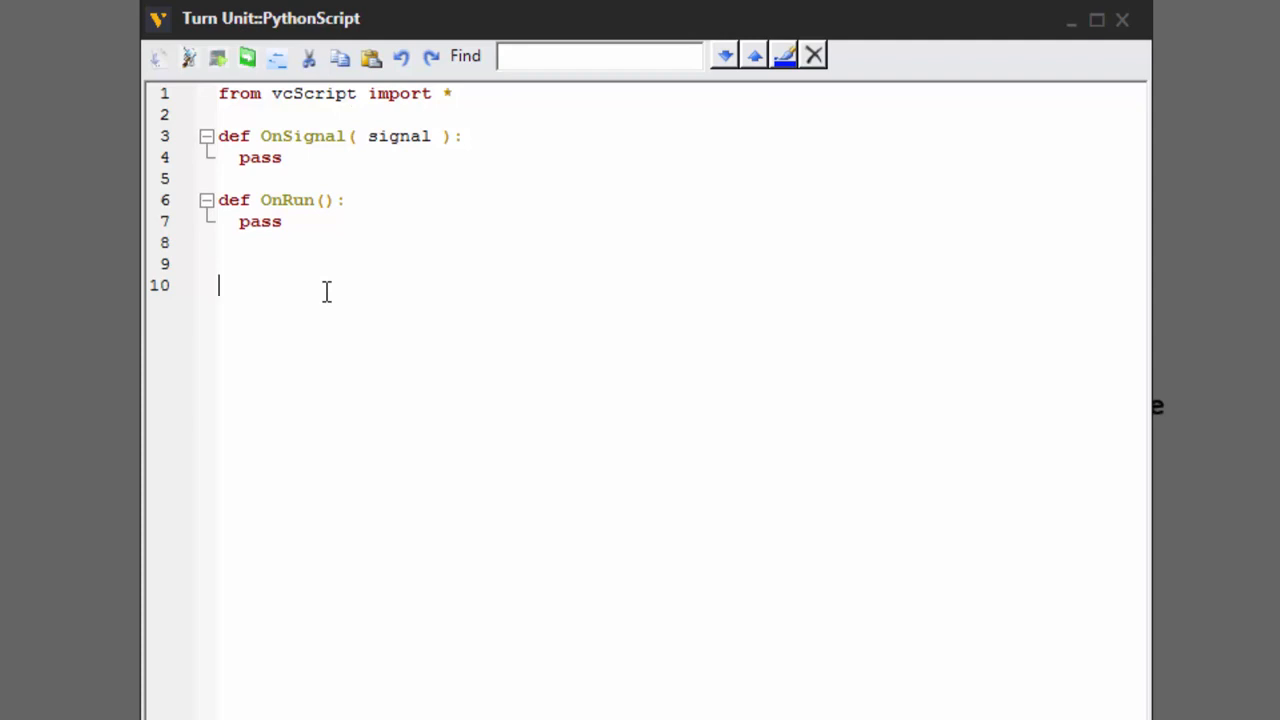
key("BackSpace")
key("BackSpace")
key("BackSpace")
key("BackSpace")
key("BackSpace")
key("BackSpace")
key("BackSpace")
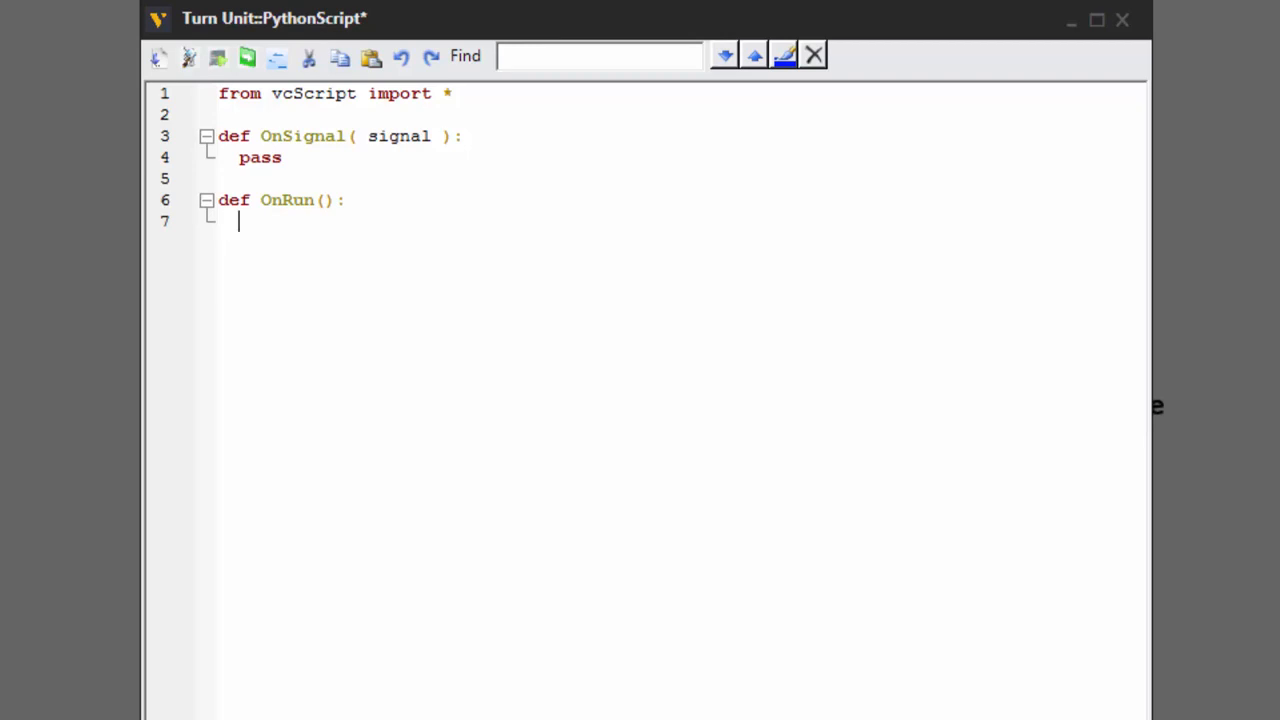
In OnRun, assign comp to getComponent() and servo to comp.findBehaviour("Servo Controller")
type("comp = getCom")
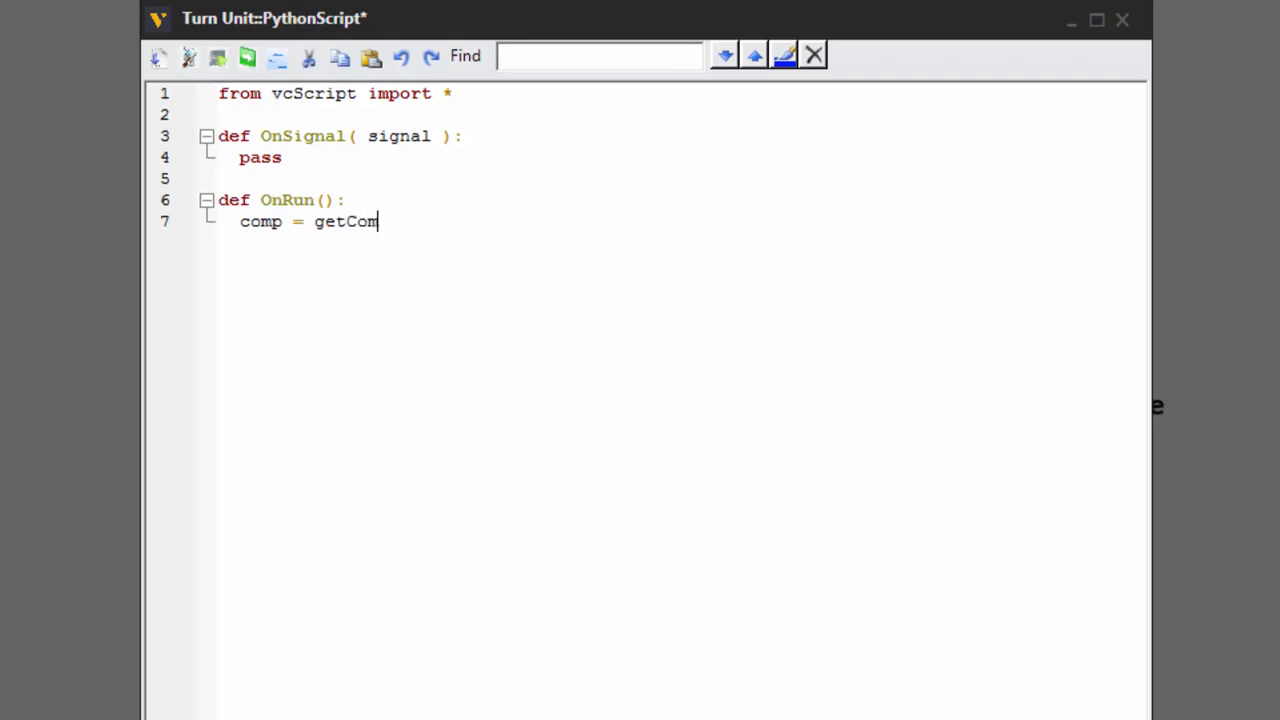
type("ponent()")
key("Return")
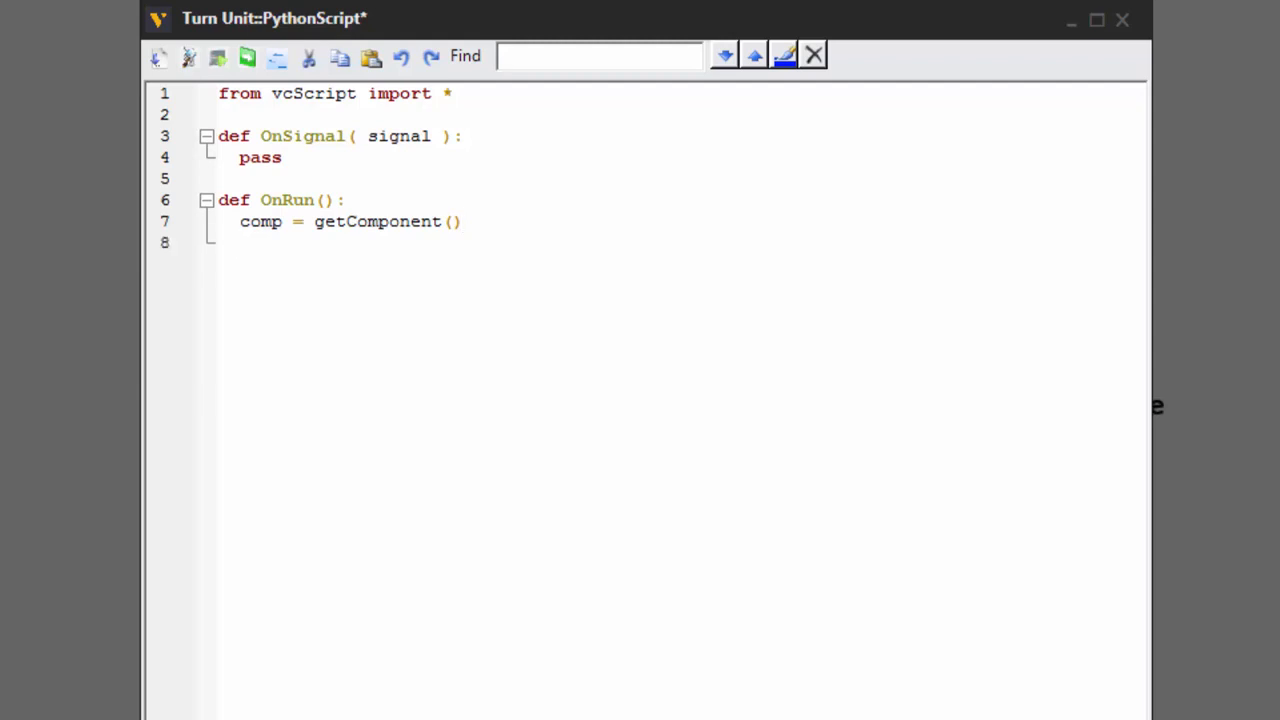
type("servo = comp.findBehaviour()")
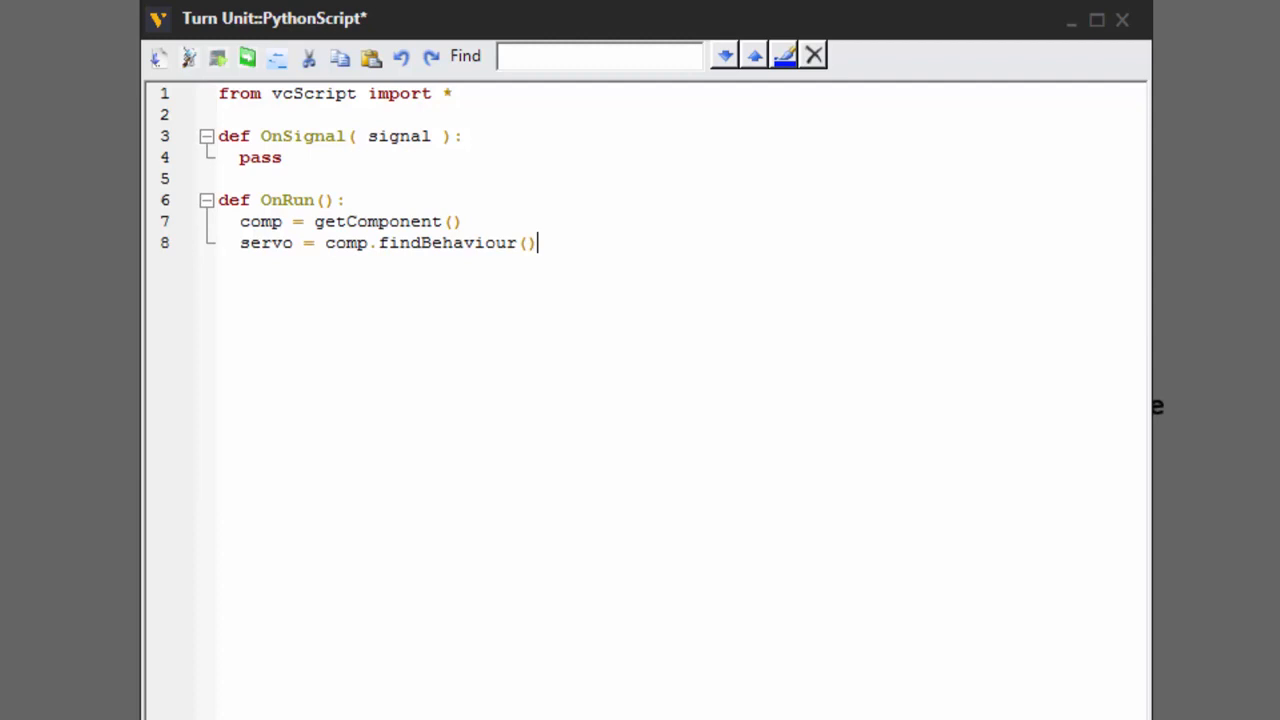
key("Left")
type("\"\"")
key("Left")
type("Servo Controller")
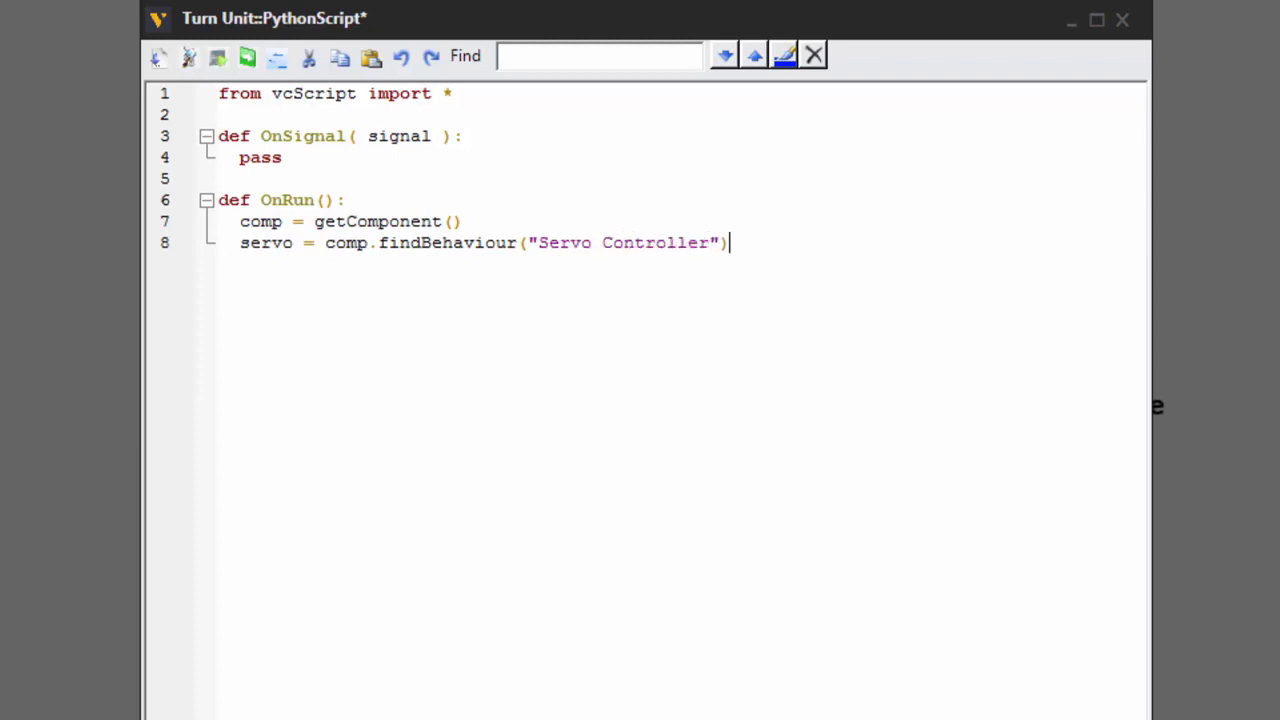
Add a line to OnRun assigning path to comp.findBehaviour("OneWayPath")
key("Return")
type("path = comp.findBeh")
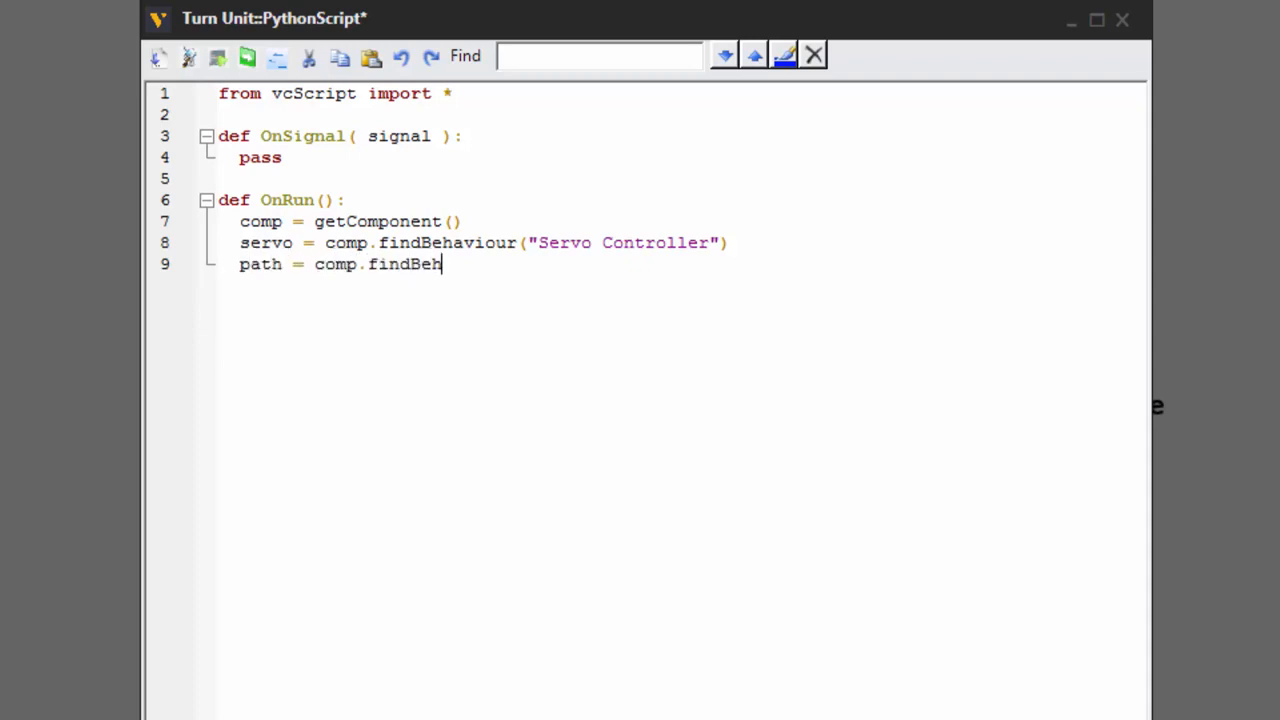
type("aviour(\"\"")
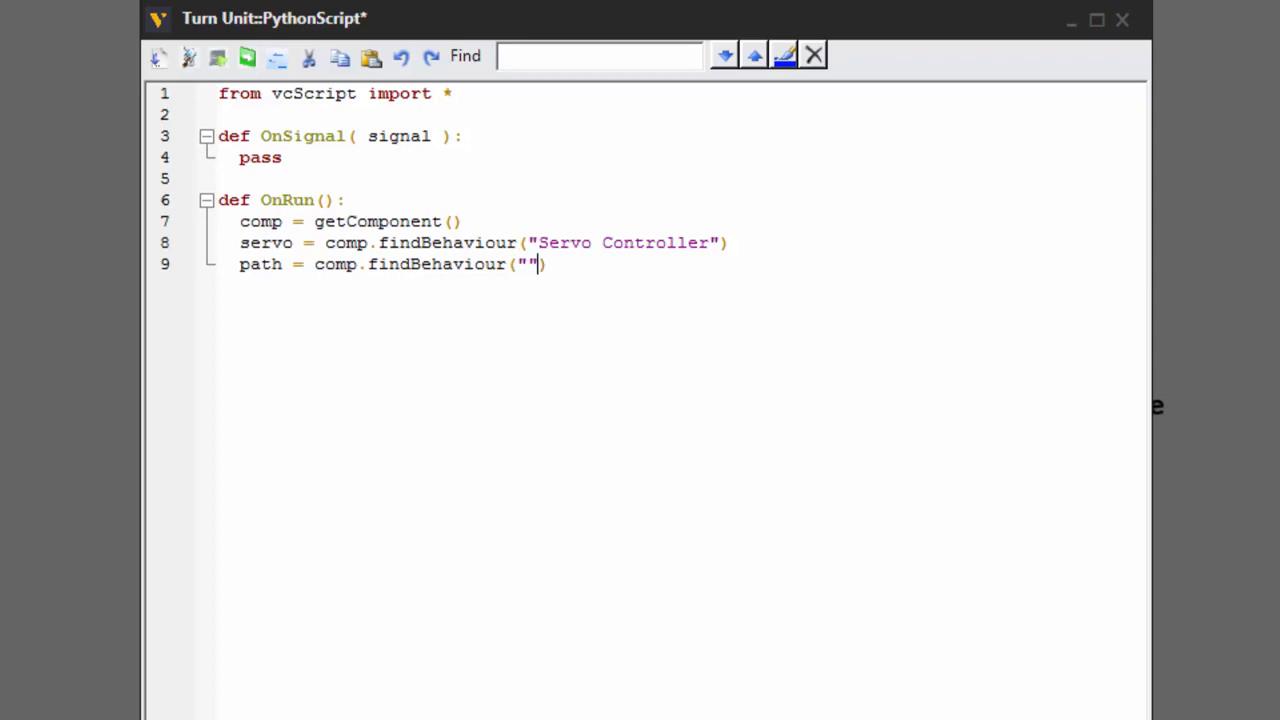
key("Left")
type("OneWayPath")
key("Right")
key("Right")
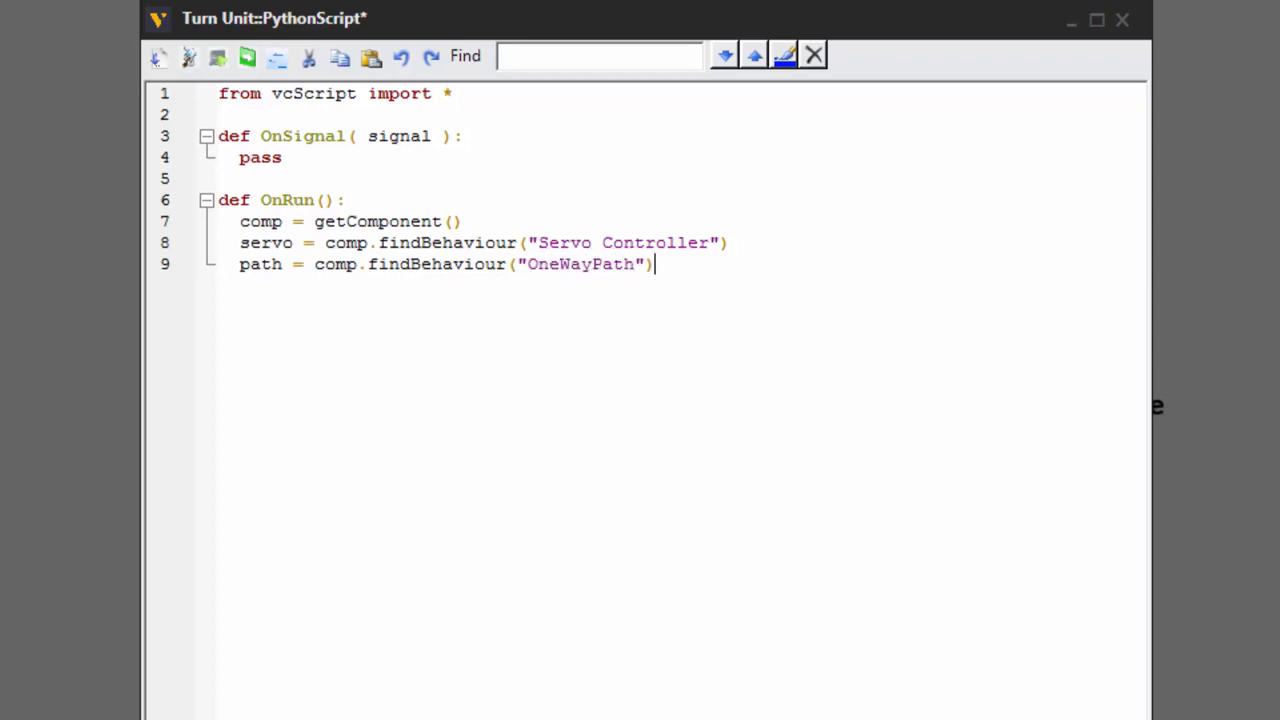
Above the comp line in OnRun, insert app = getApplication() and sim = app.Simulation, followed by a blank line
key("Up")
key("Up")
key("Up")
key("Return")
key("Return")
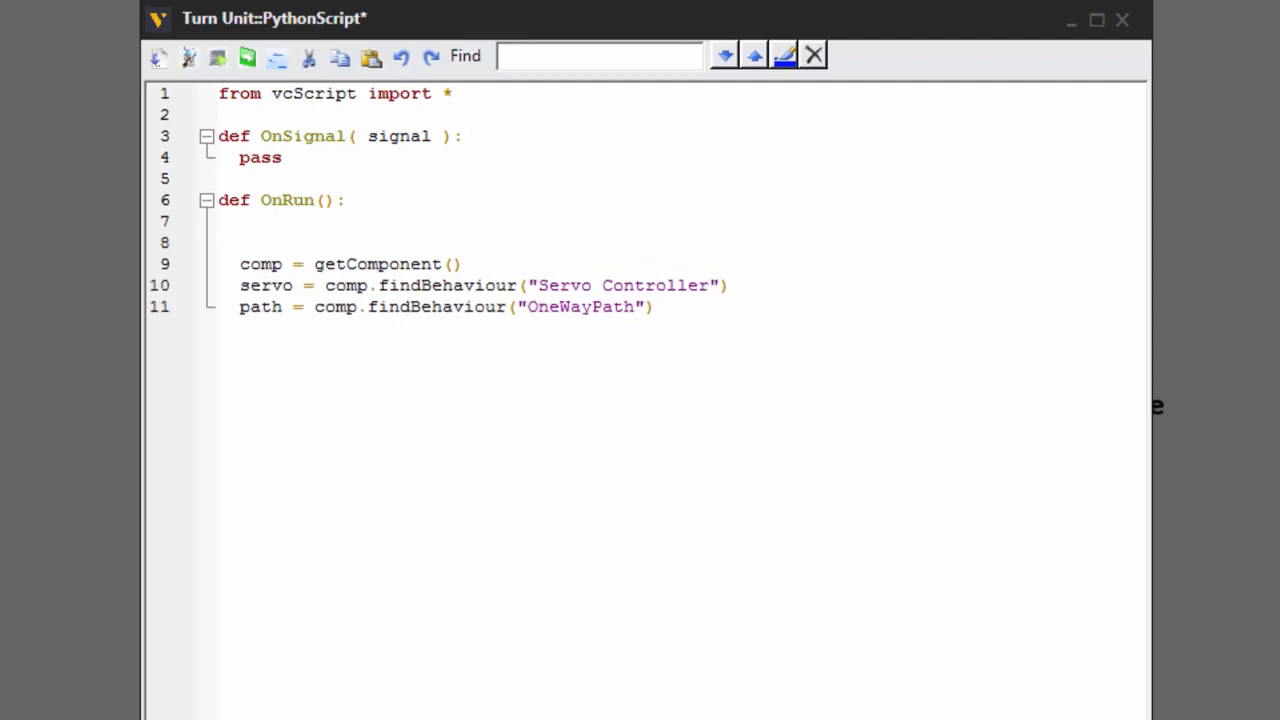
type("app = getApplication()")
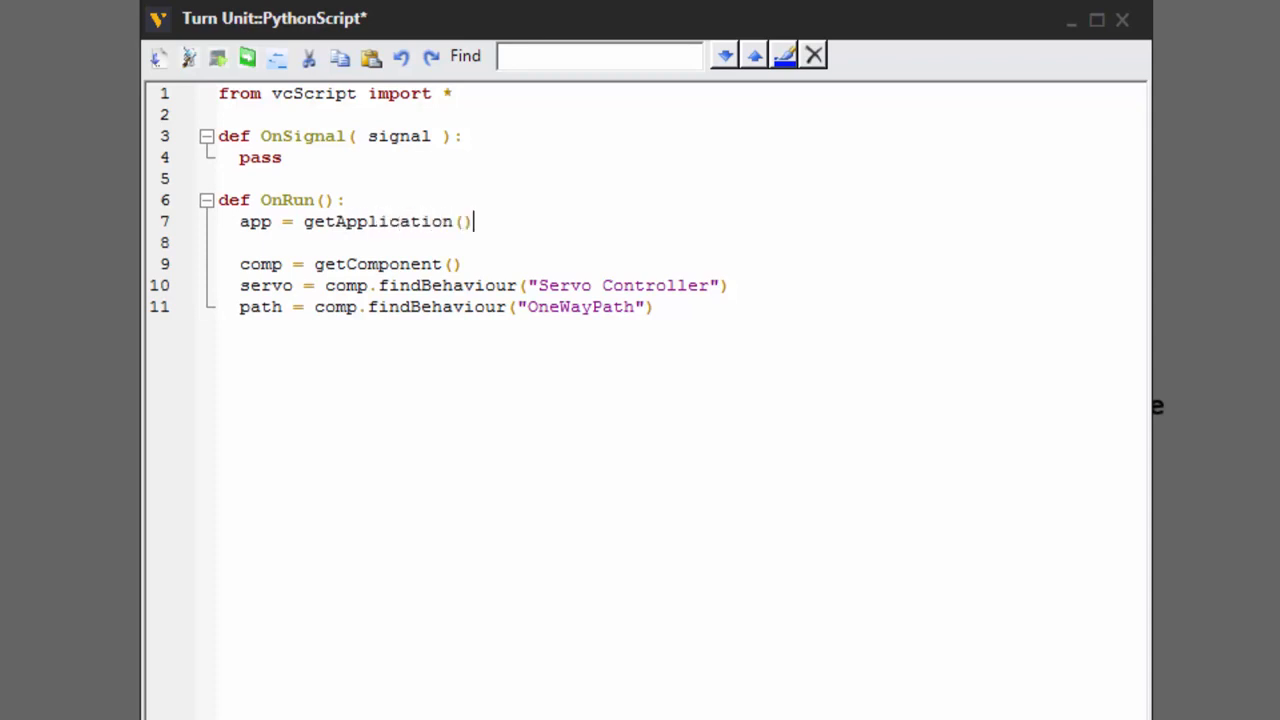
key("Return")
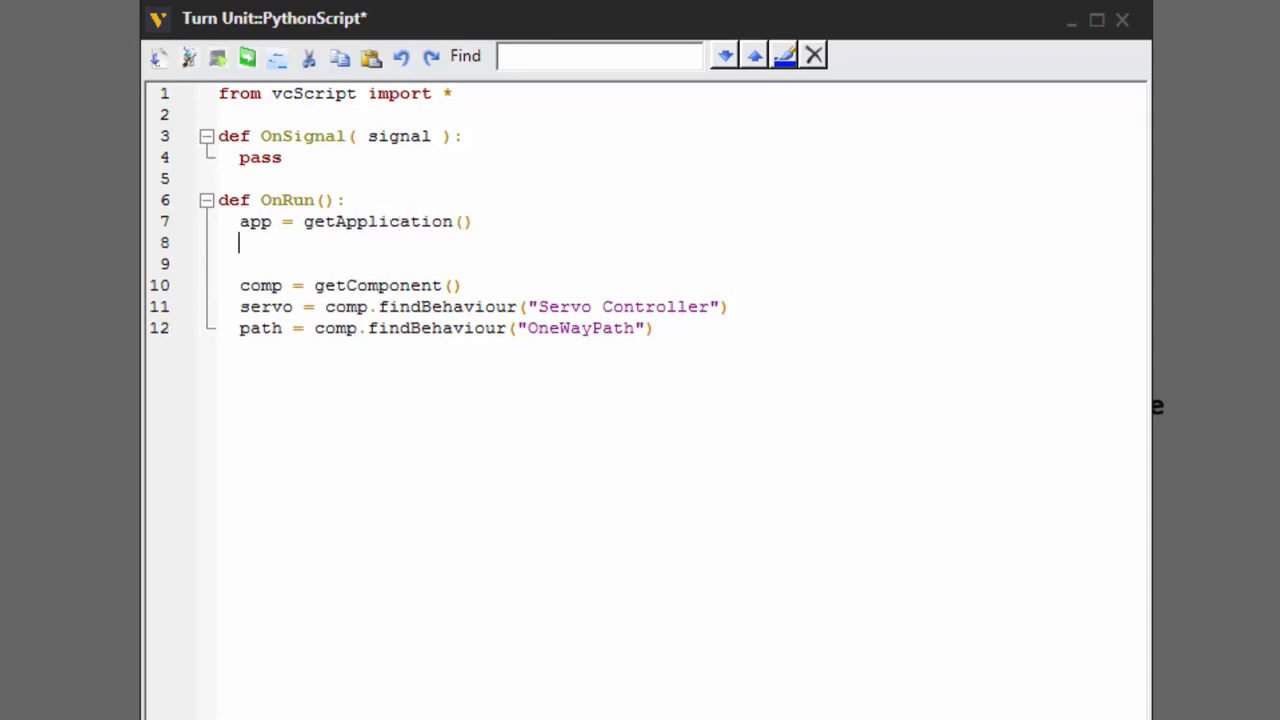
type("sim = app.Simulation")
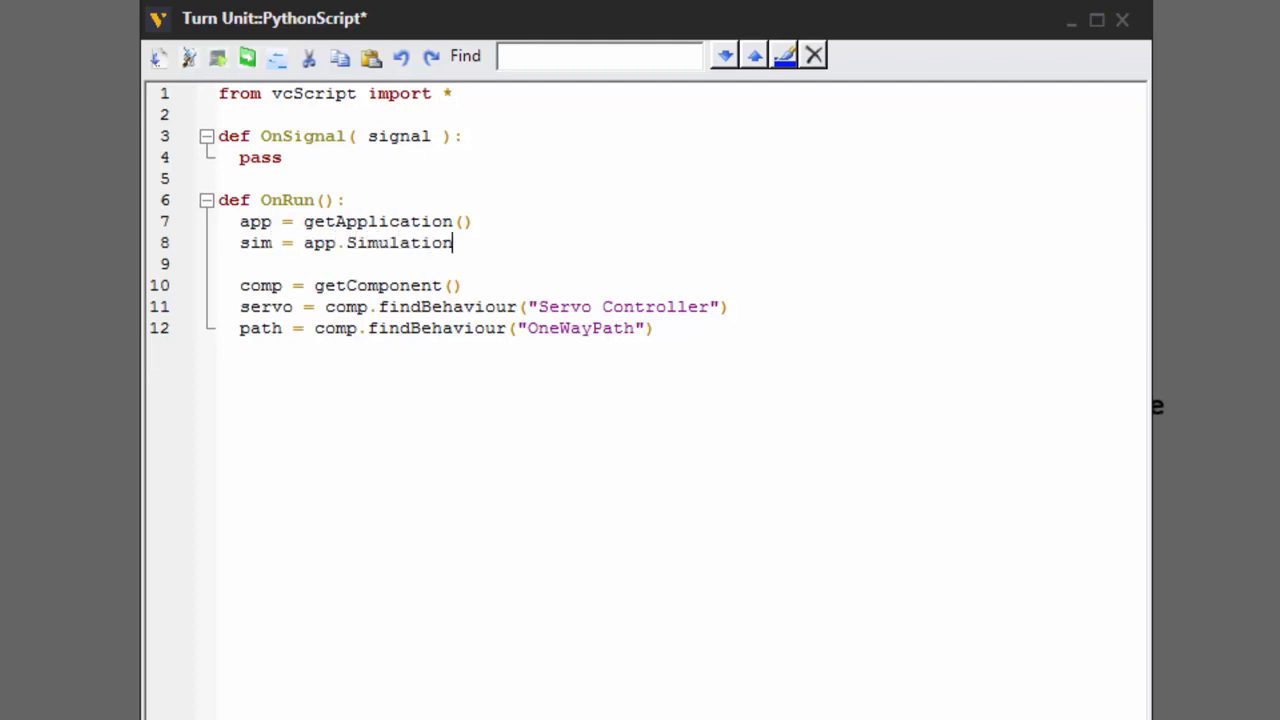
Below the path assignment, leave a blank line and start the loop "while sim.IsRunning == True:"
key("Down")
key("Down")
key("Down")
key("Down")
key("End")
key("Return")
key("Return")
type("while sim.")
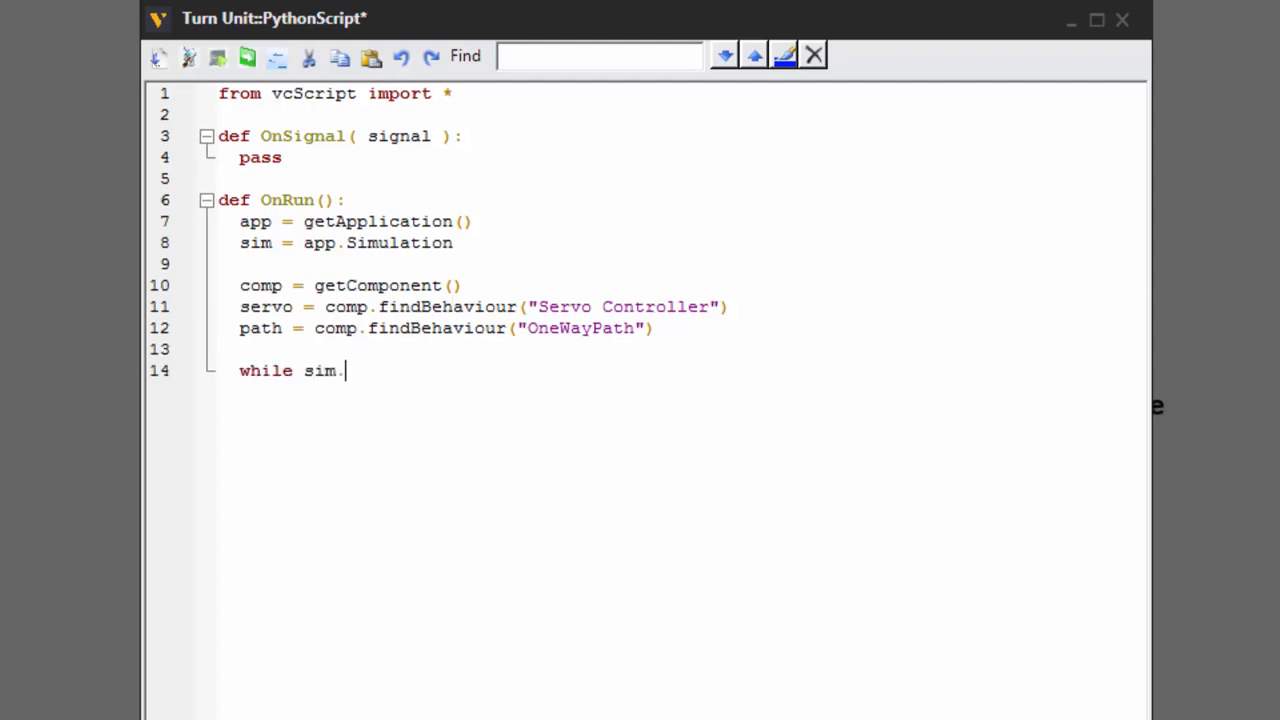
type("IsRunning")
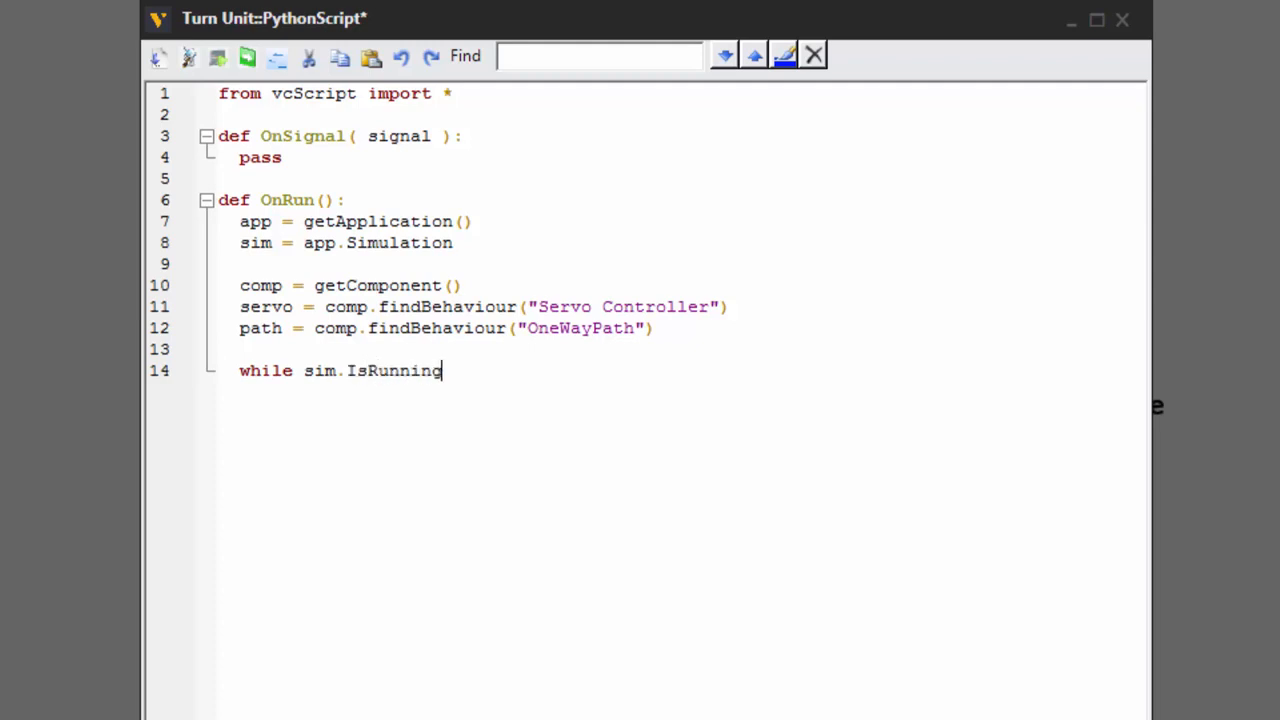
type(" == True:")
key("Return")
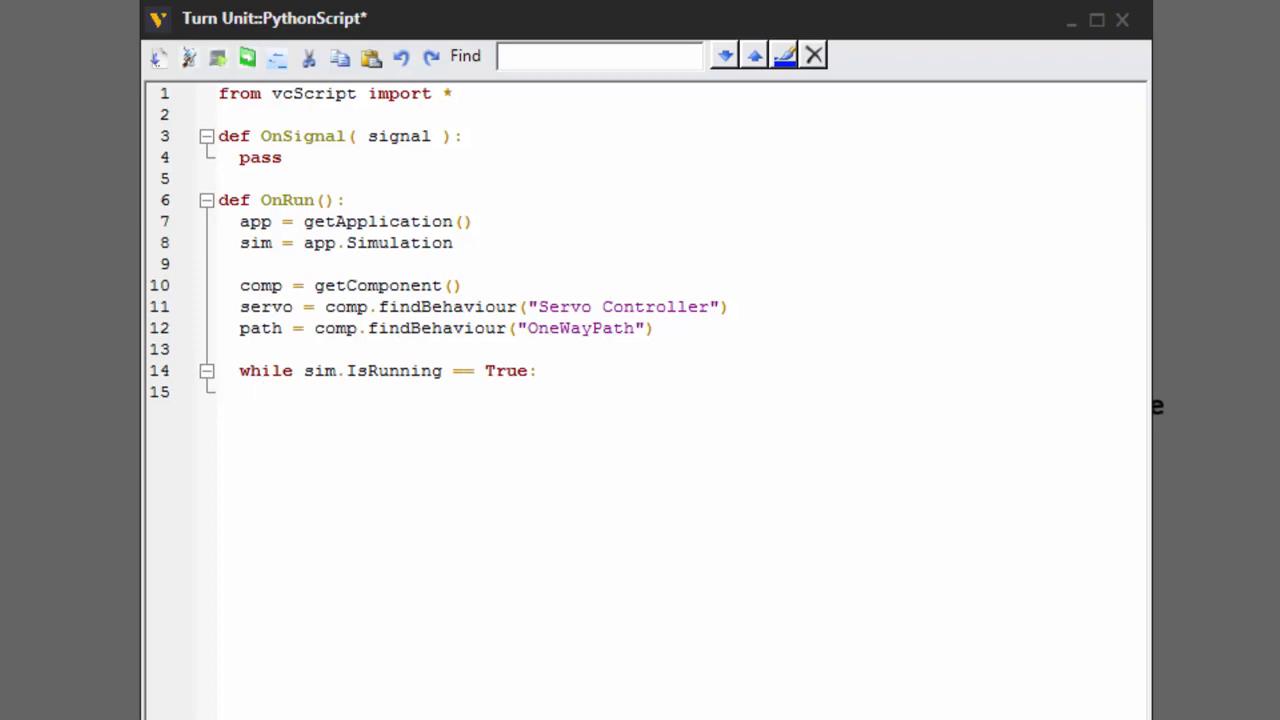
key("BackSpace")
key("Return")
type("while True:")
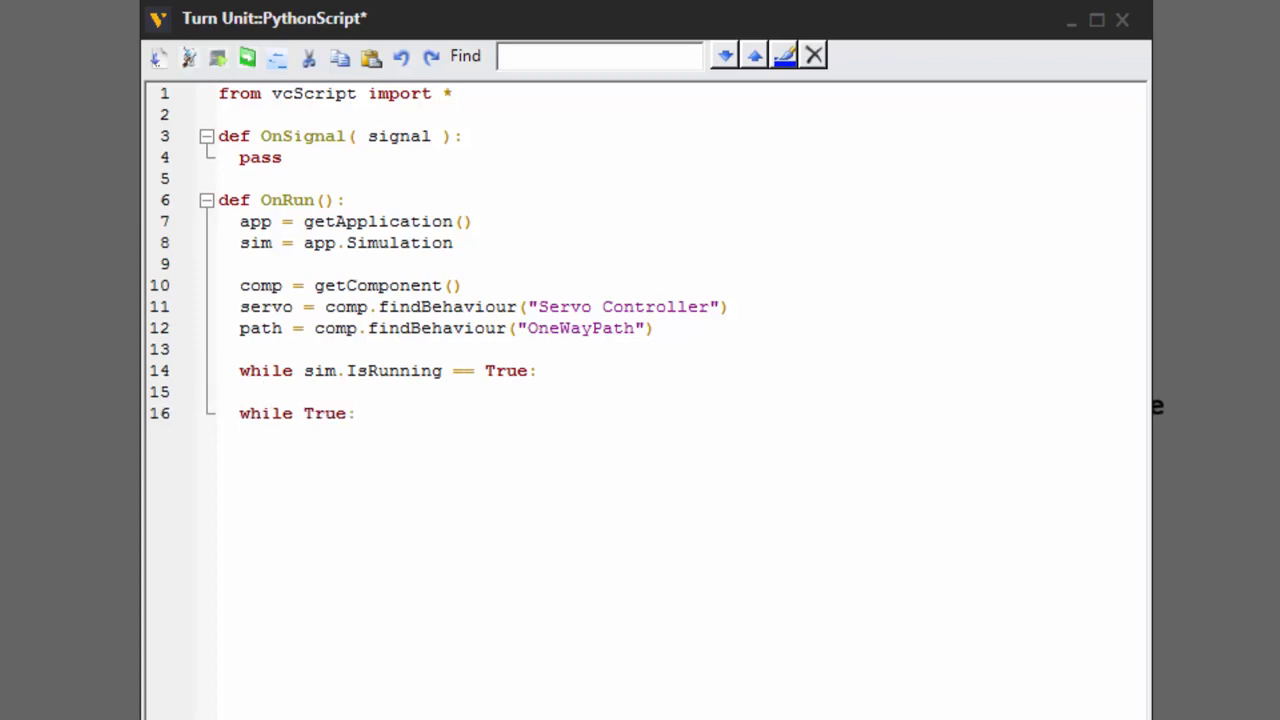
key("BackSpace")
key("BackSpace")
key("BackSpace")
key("BackSpace")
key("BackSpace")
key("BackSpace")
key("BackSpace")
key("BackSpace")
key("BackSpace")
key("BackSpace")
key("BackSpace")
key("BackSpace")
key("BackSpace")
key("BackSpace")
key("BackSpace")
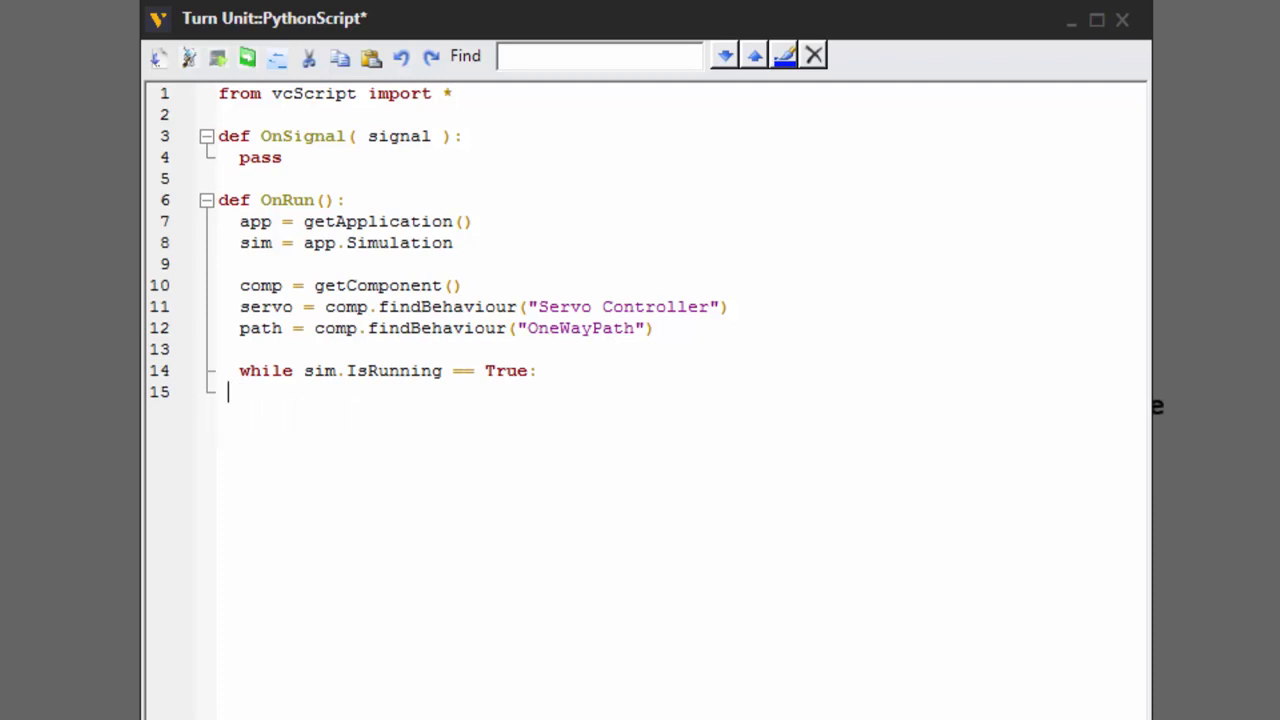
key("Return")
Inside the while loop, add triggerCondition(lambda: getTrigger().Value == True)
type("trigge")
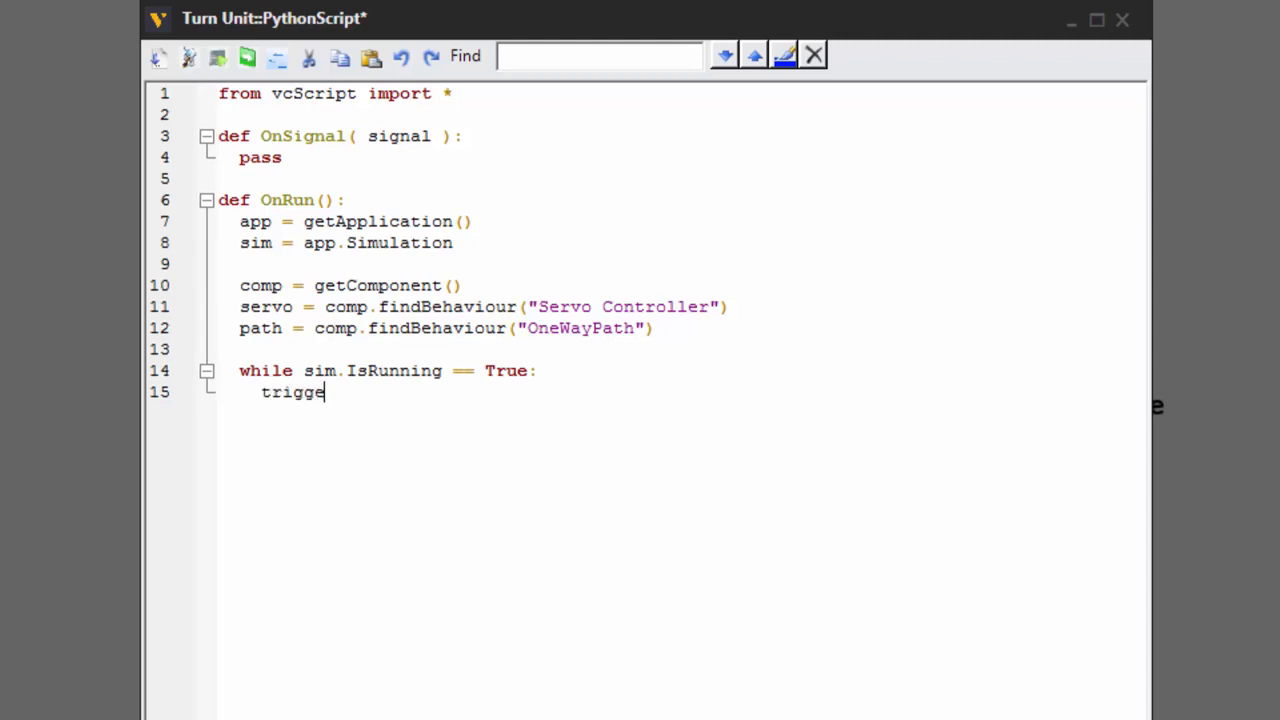
type("rCondition()")
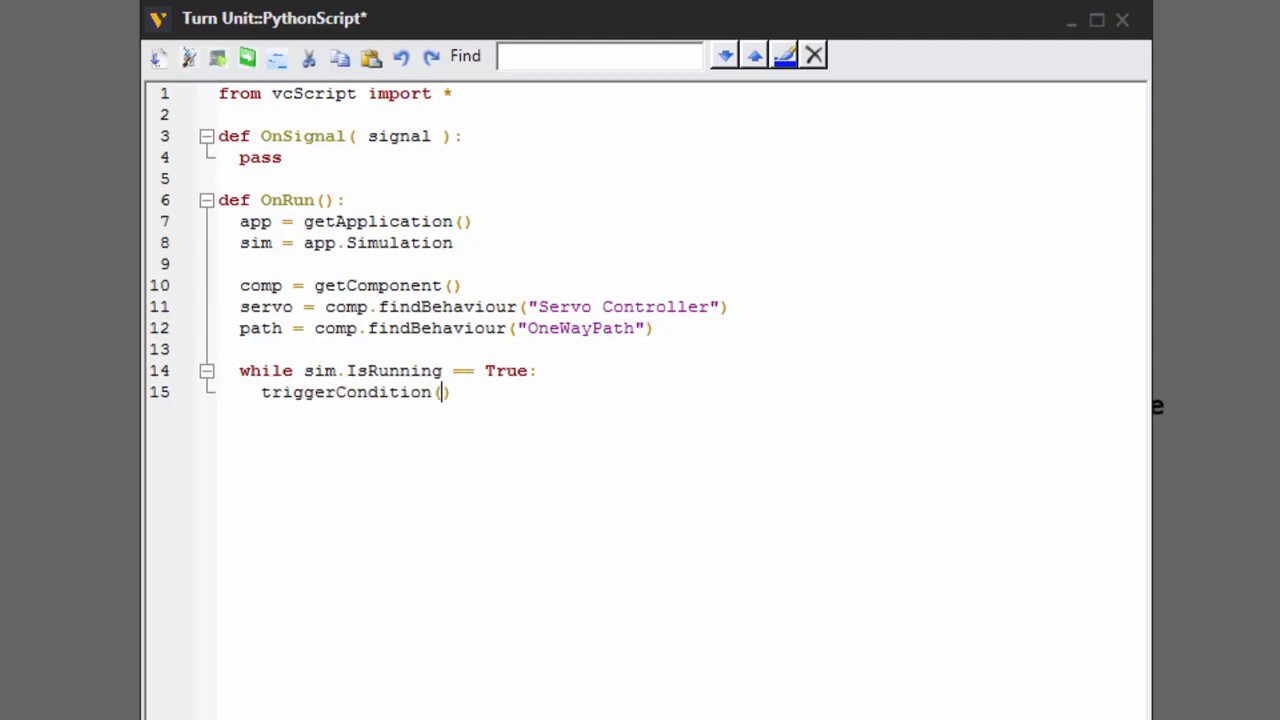
type("lambda: ")
type("getTrigger")
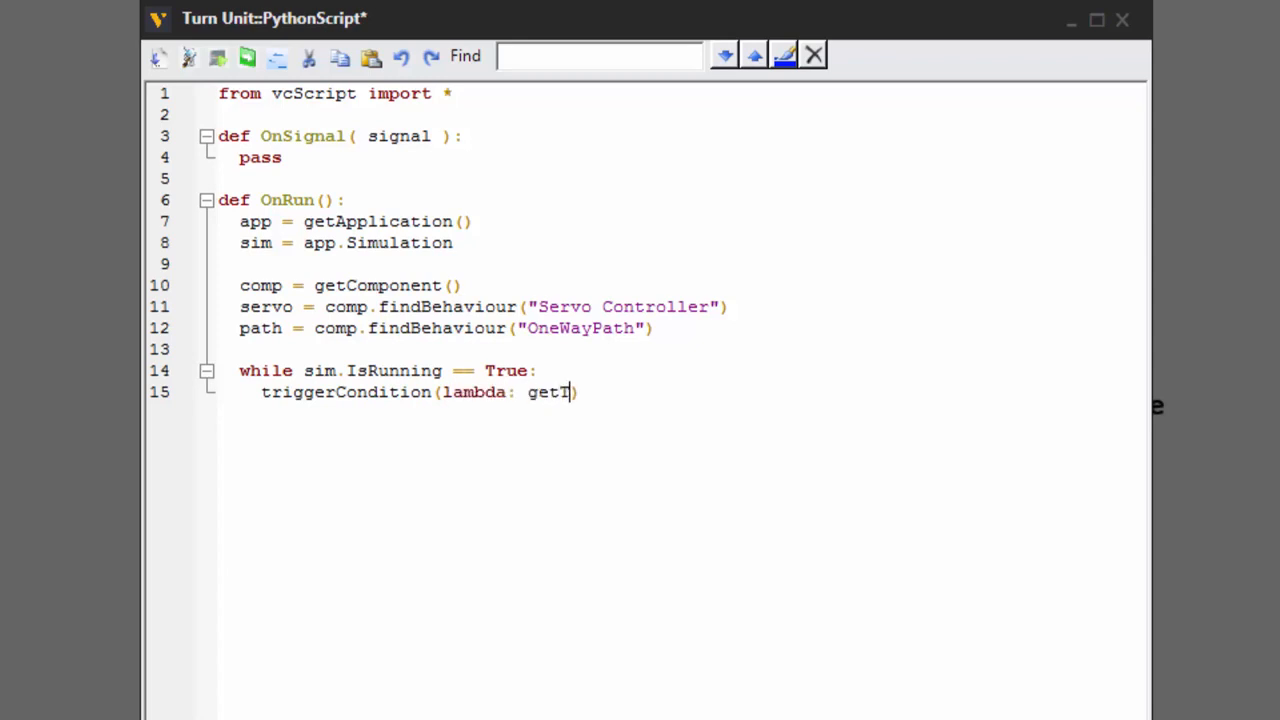
type("().Value ")
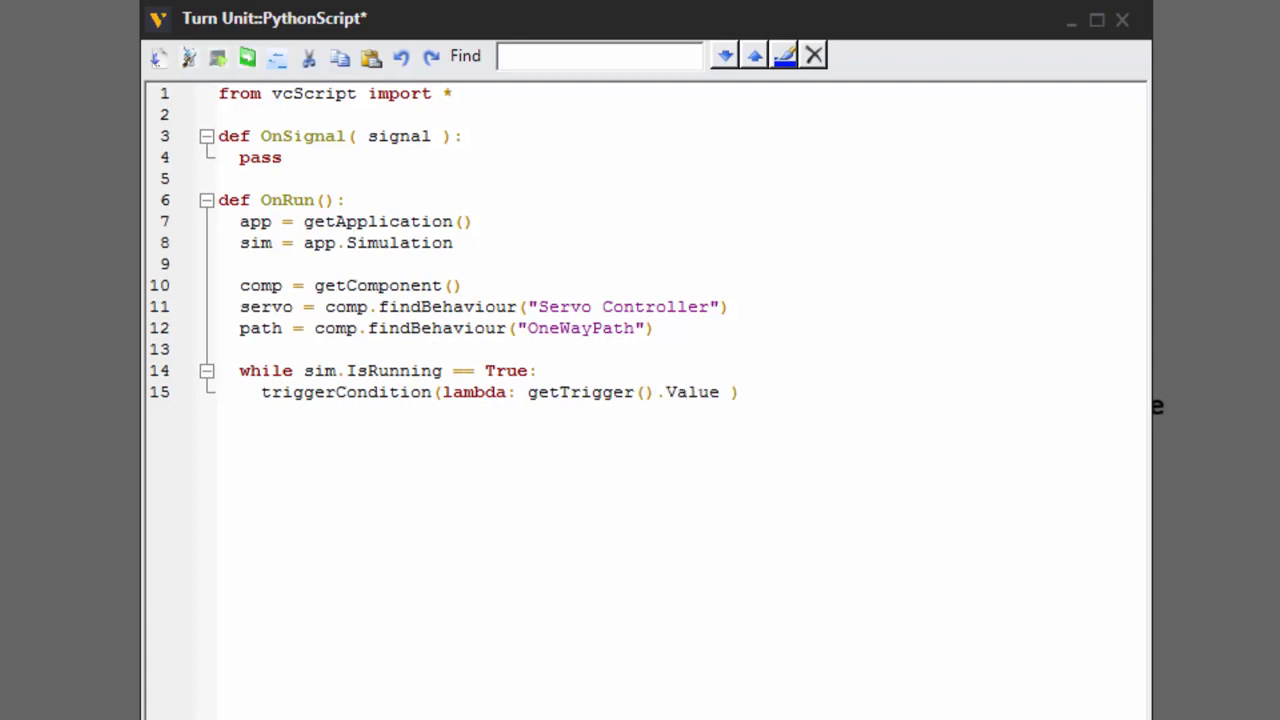
type("== True")
key("End")
key("Return")
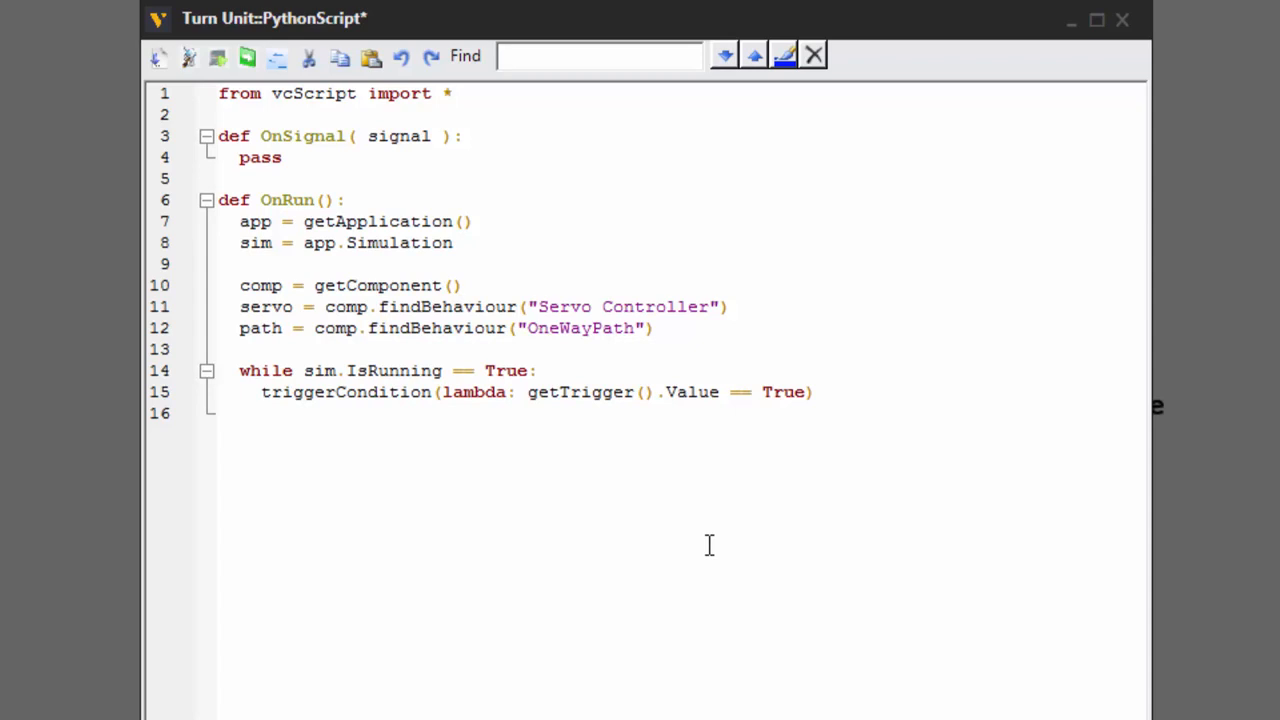
After the trigger condition in the loop, set path.Enabled and path.CapacityAvailable to False
type("path.Enable")
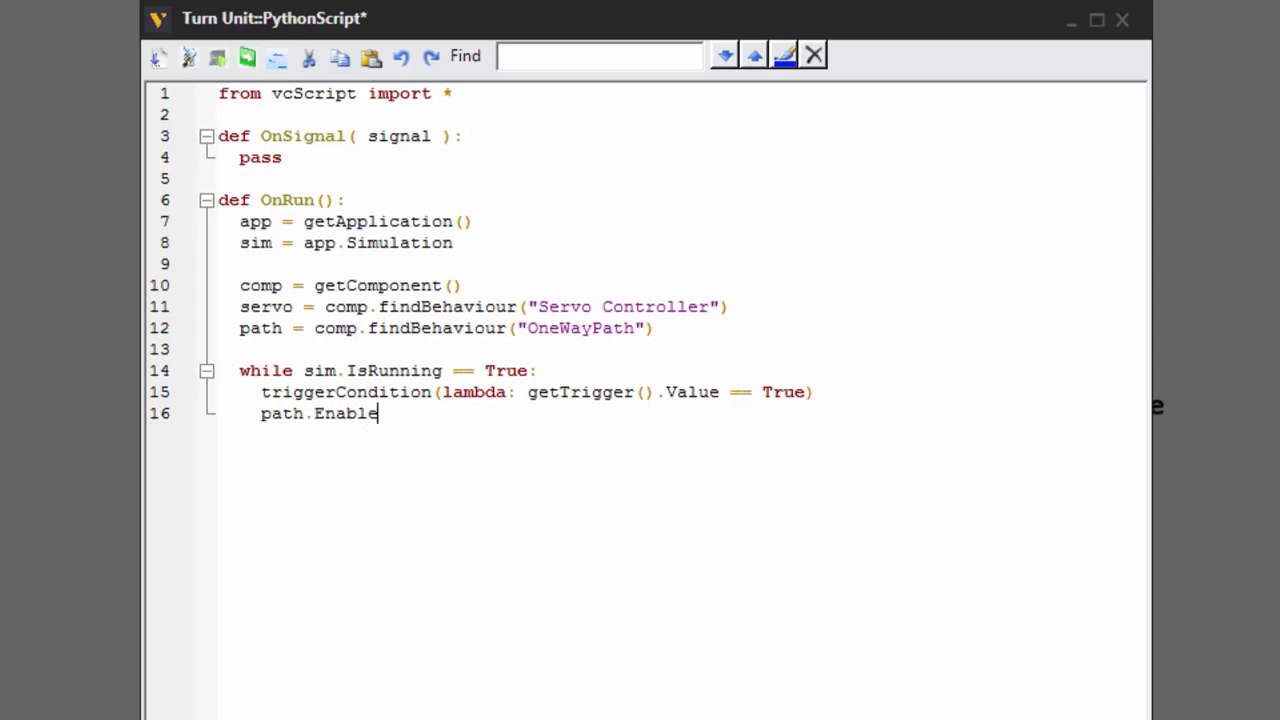
type("d = False")
key("Return")
type("pa")
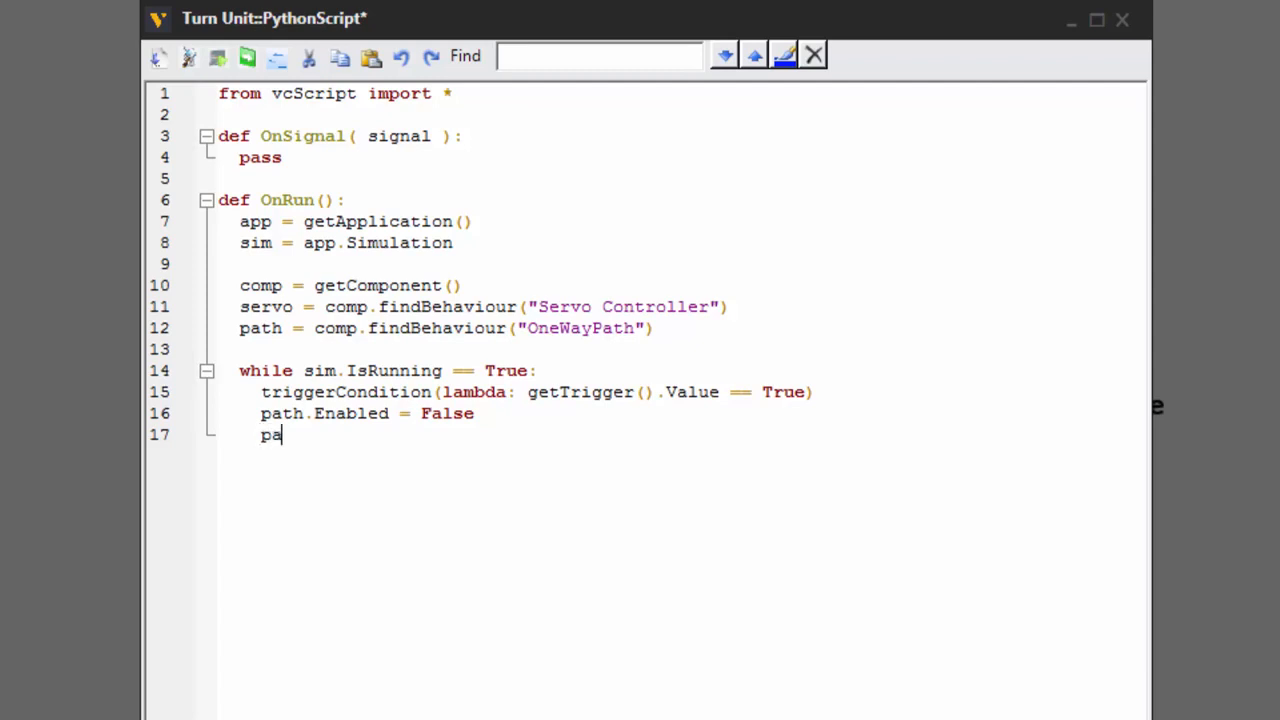
type("th.Capacity")
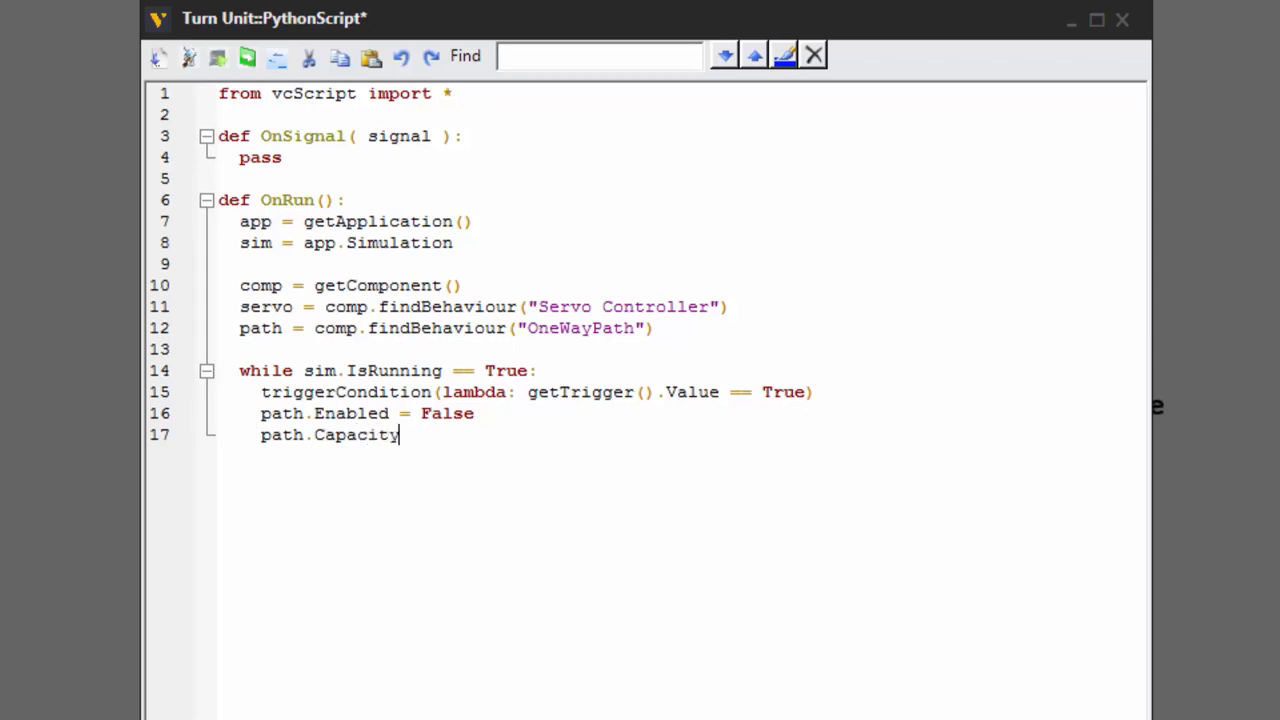
type("Available = False")
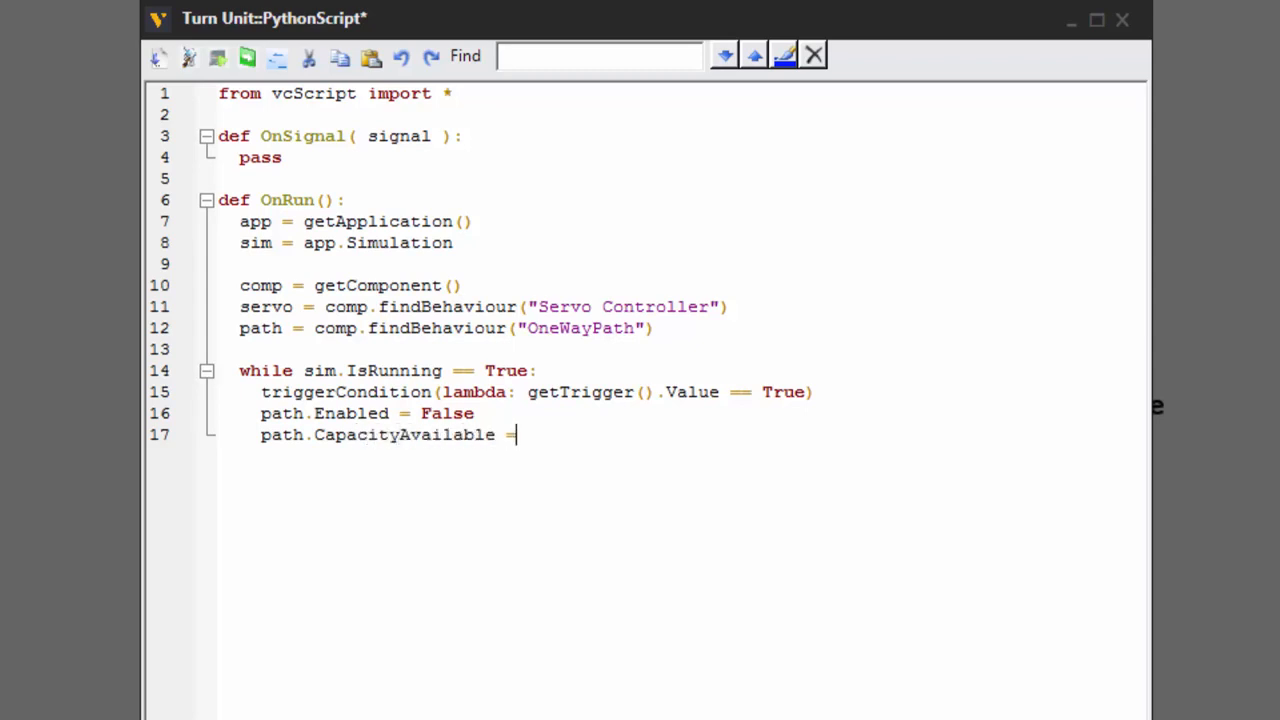
key("Return")
Before the while loop, insert lines setting path.Enabled and path.CapacityAvailable to True, then return to the end of the loop body
key("Up")
key("Up")
key("Up")
key("Up")
key("Up")
key("Return")
key("Return")
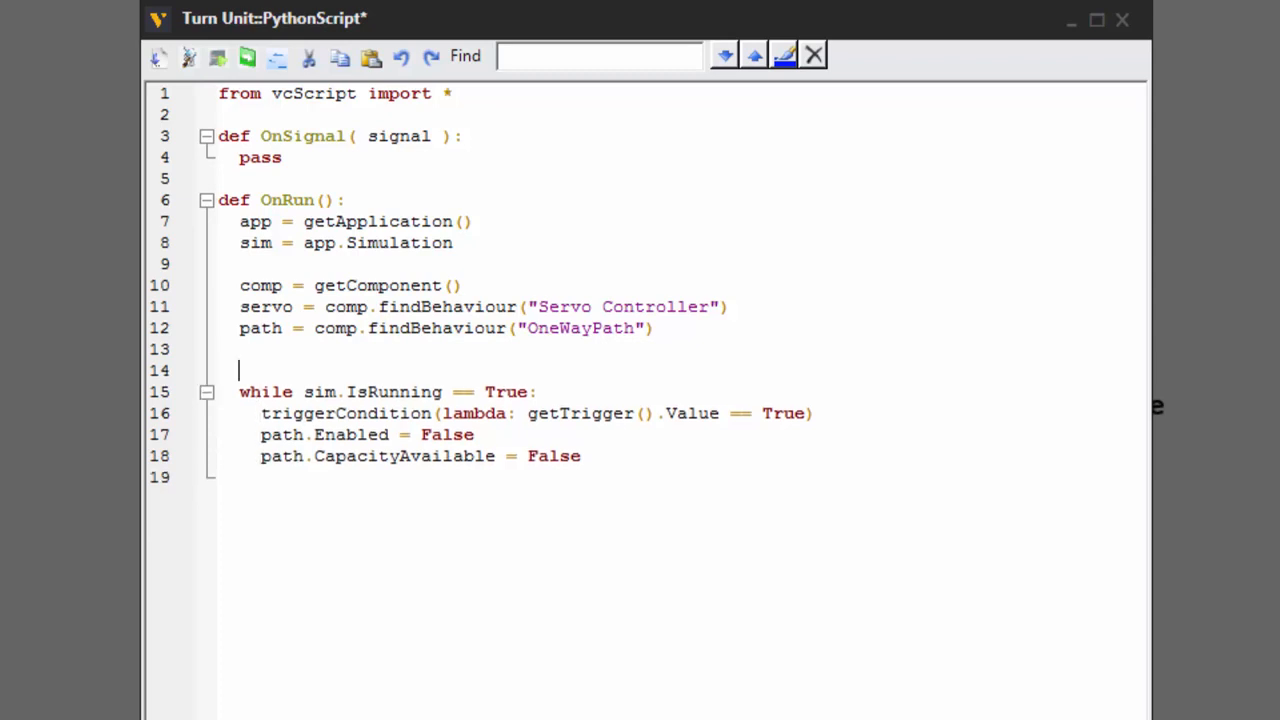
left_click(239, 370)
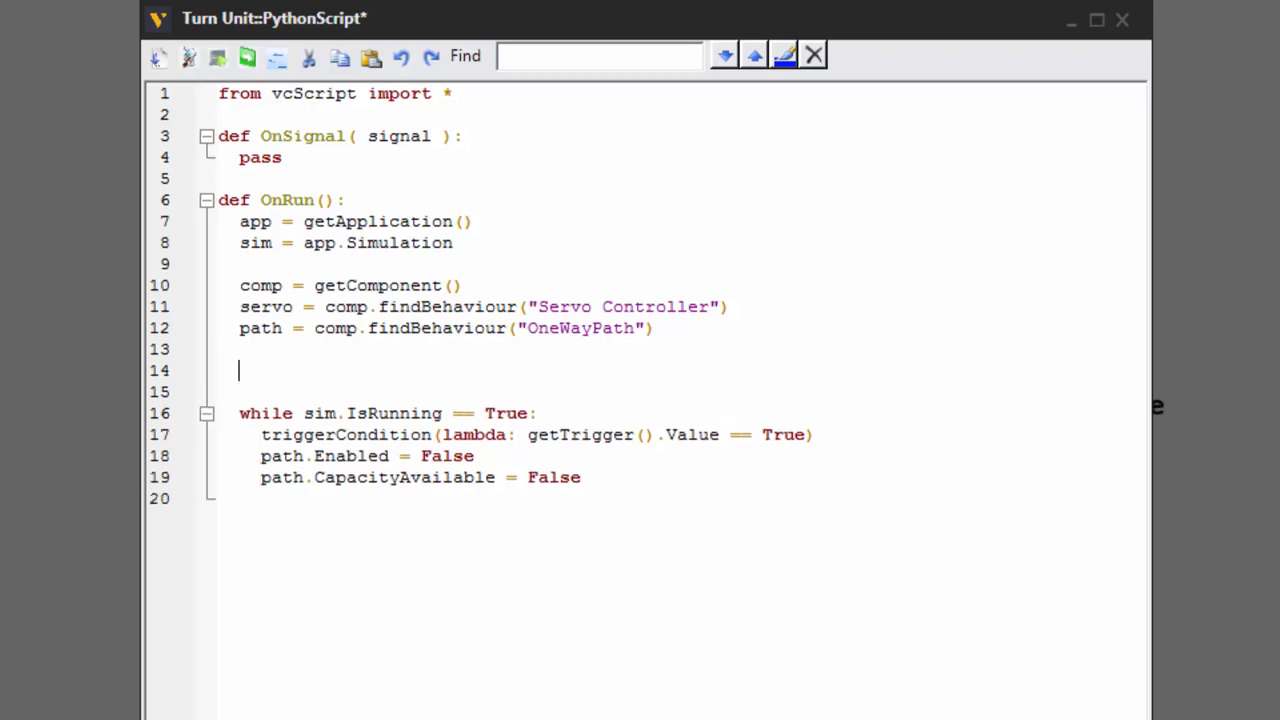
type("path.Enabled = True")
key("Return")
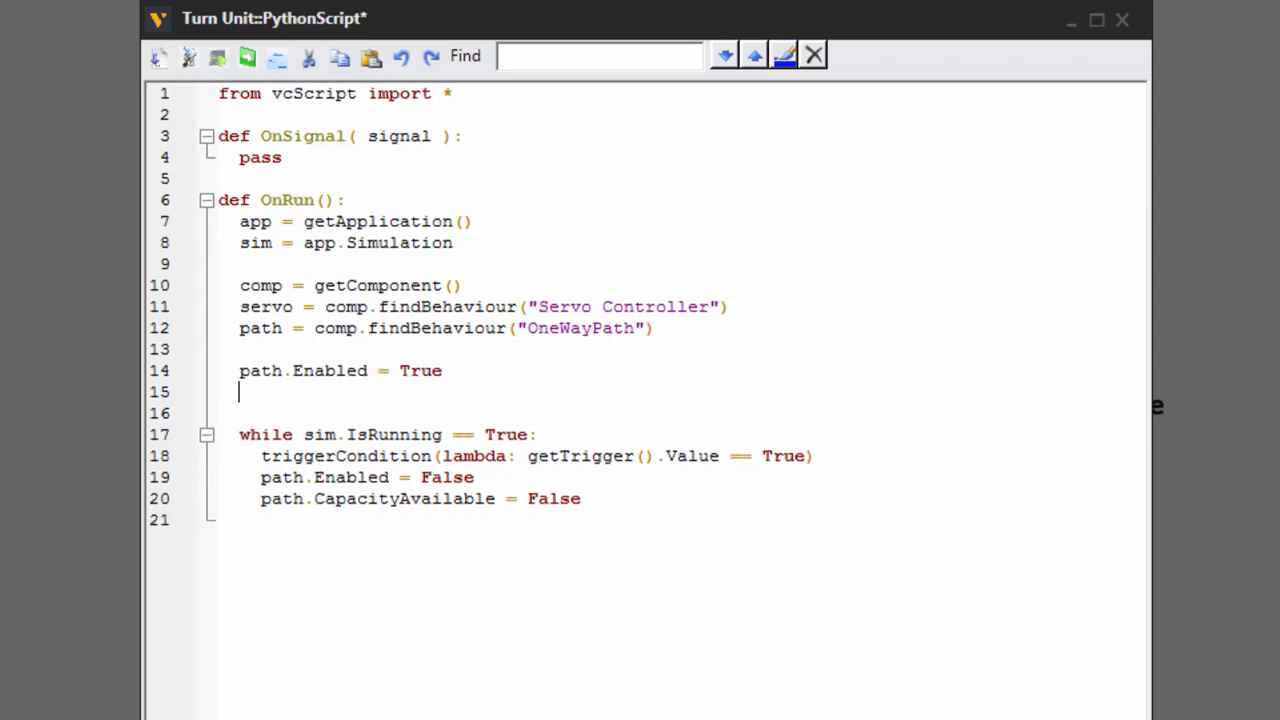
type("path.Capacit")
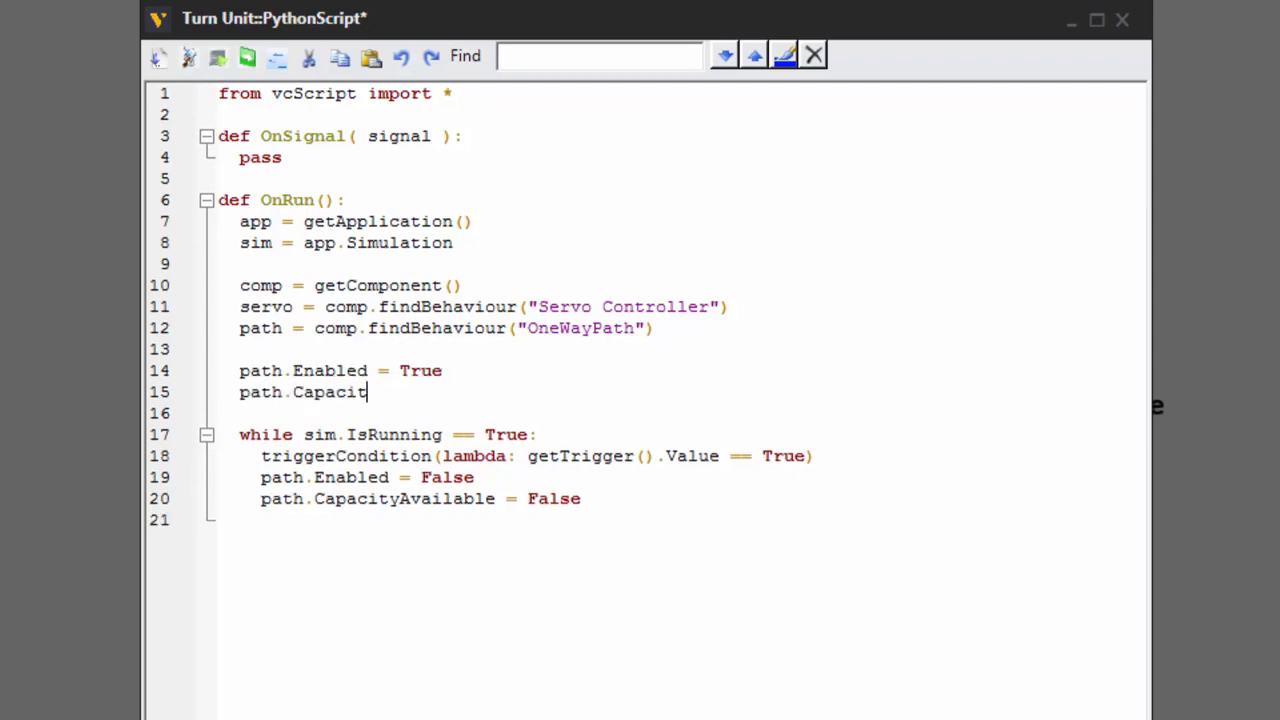
type("yAvailable =")
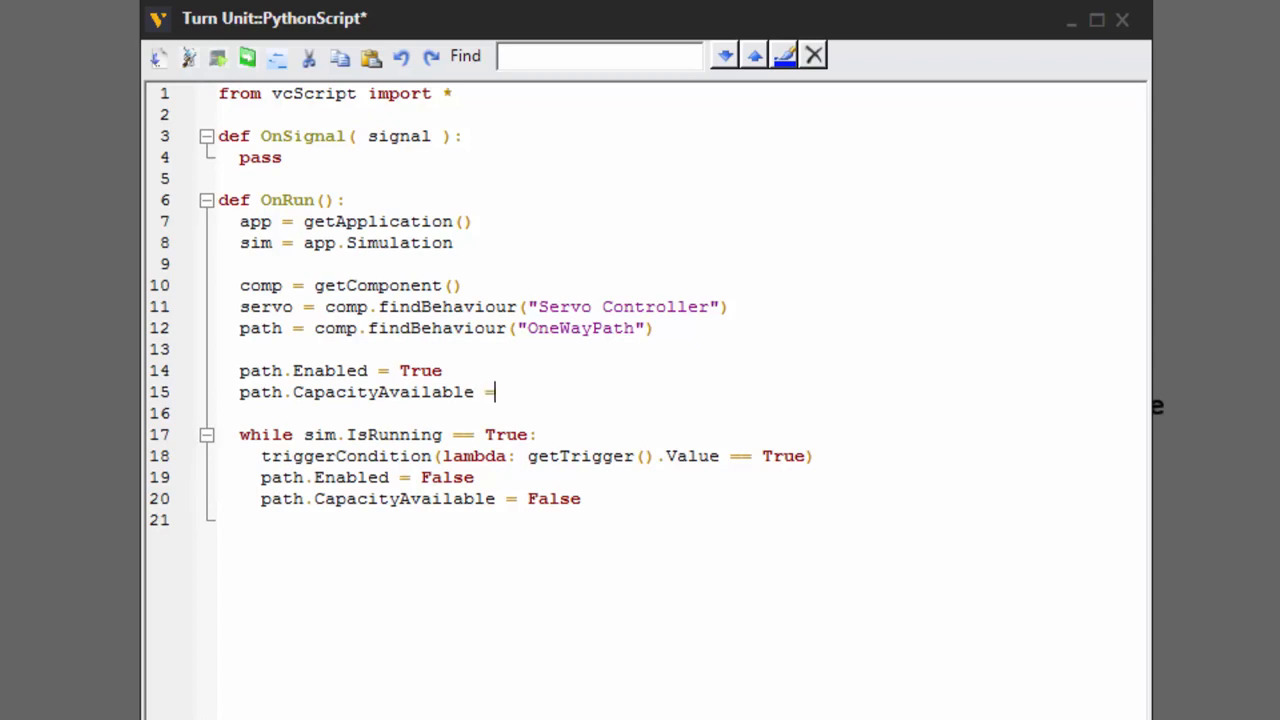
type(" True")
key("Down")
key("Down")
key("Down")
key("Down")
key("Down")
key("Down")
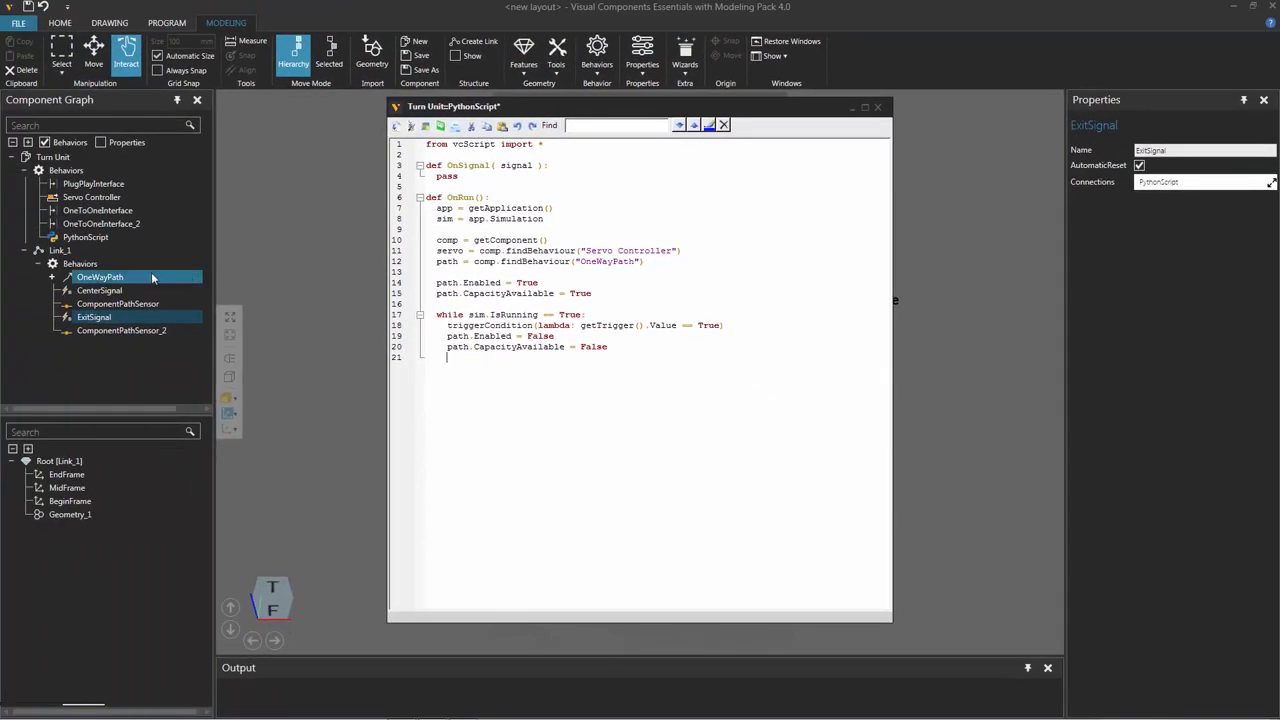
Set the Capacity of Link_1's OneWayPath behavior to 1 and return to the script editor
left_click(133, 280)
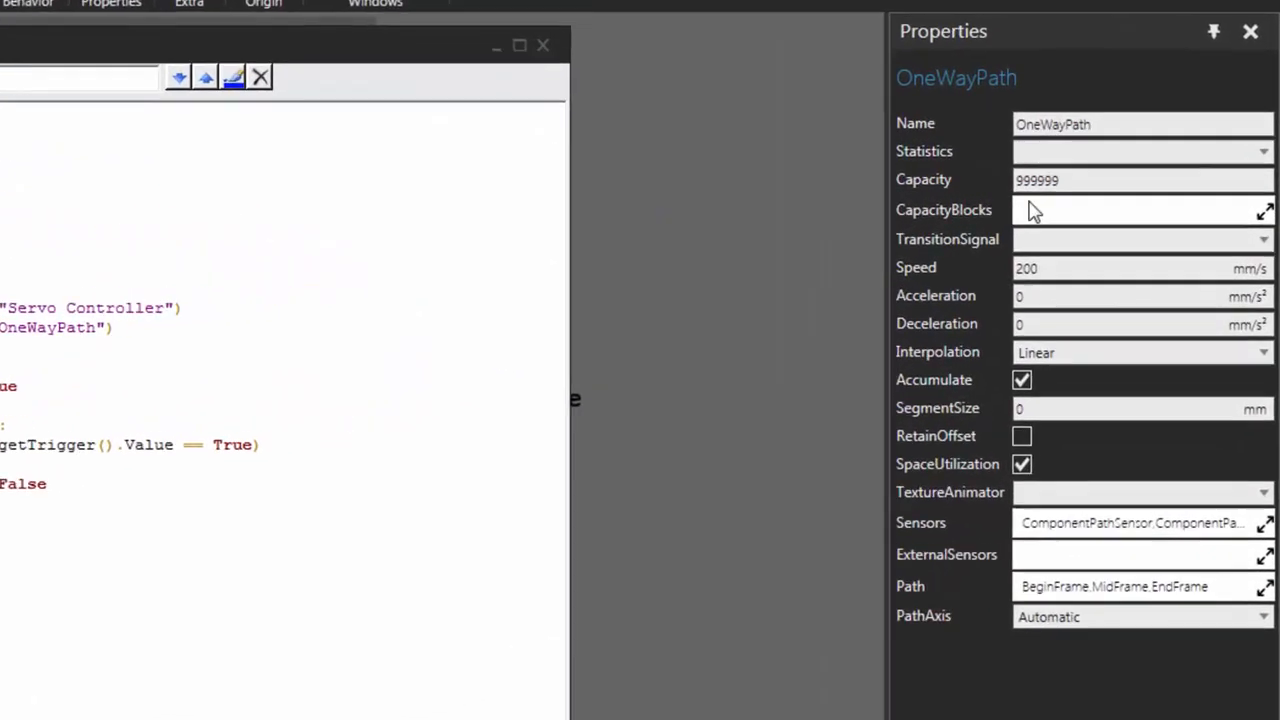
double_click(1169, 179)
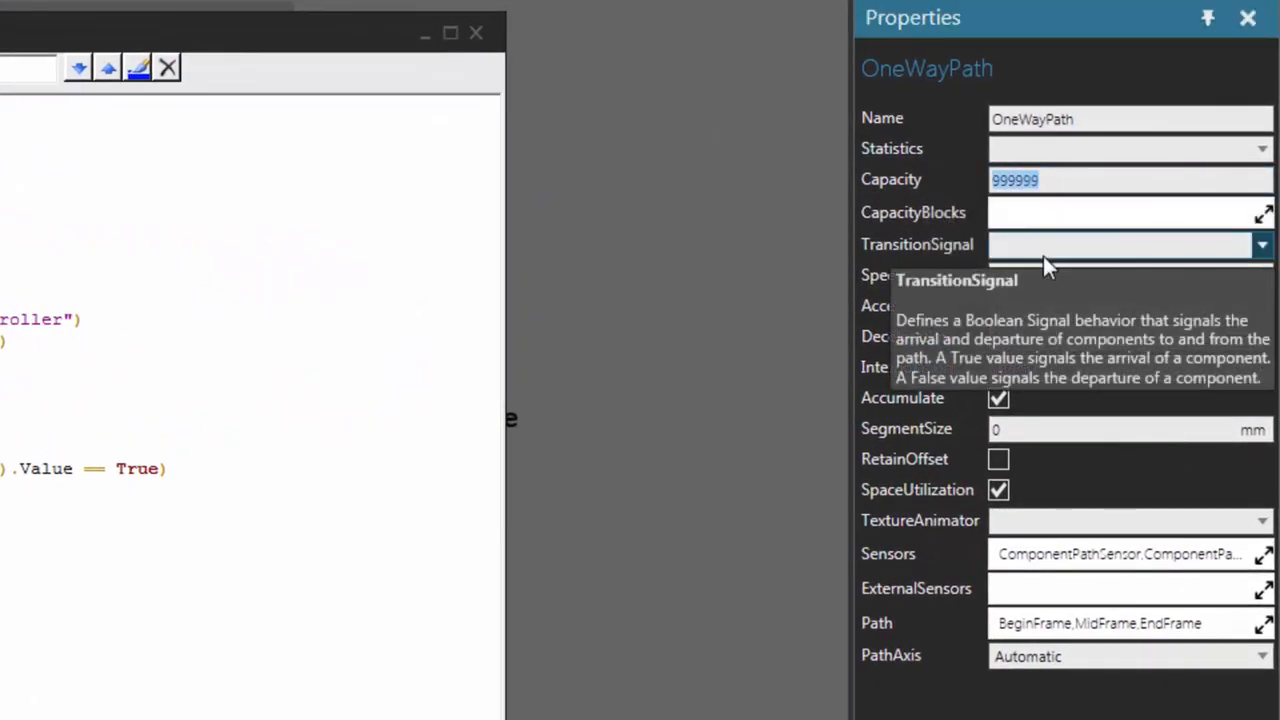
type("1")
key("Tab")
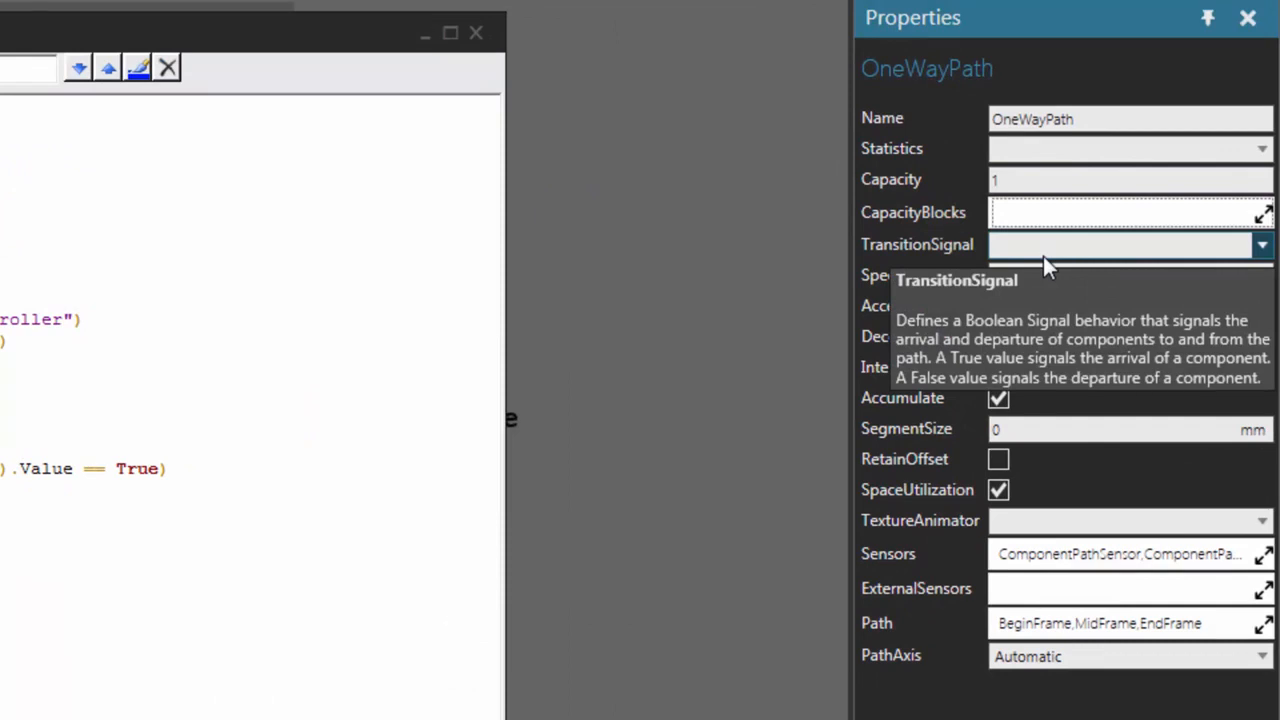
left_click(31, 656)
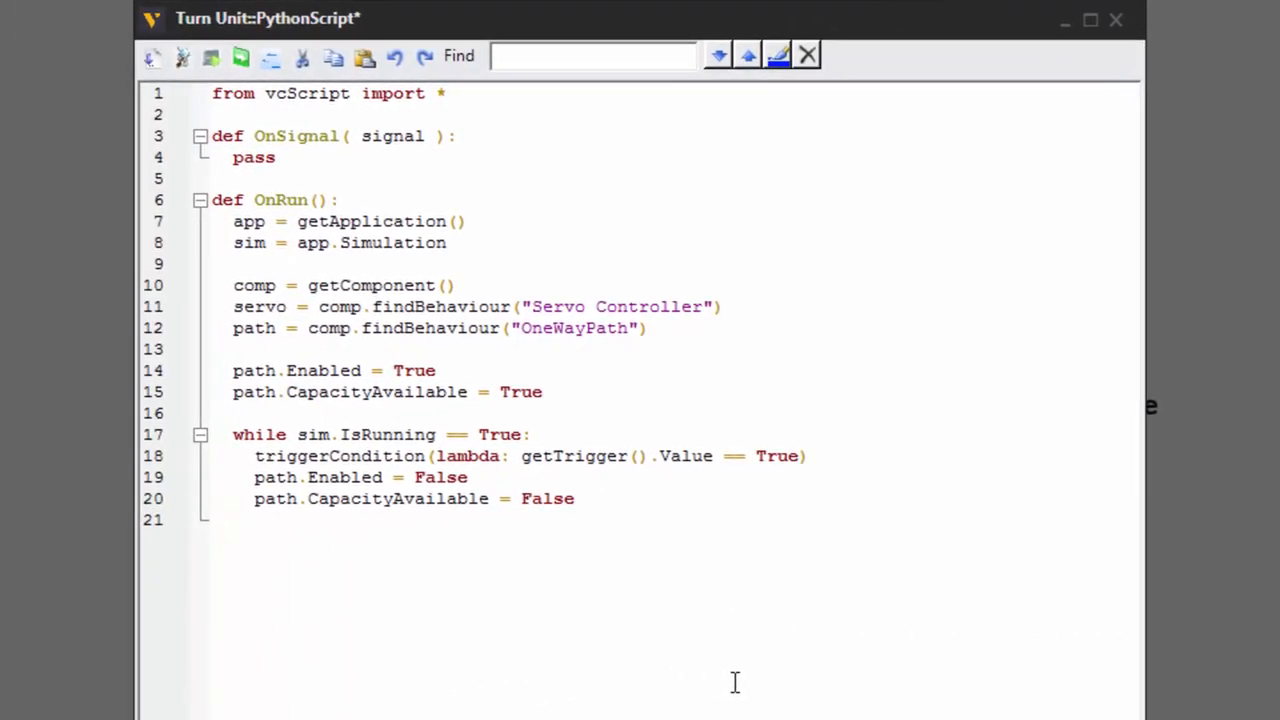
After a blank line at the end of the while loop body, add servo.move(90)
key("Return")
type("servo.move")
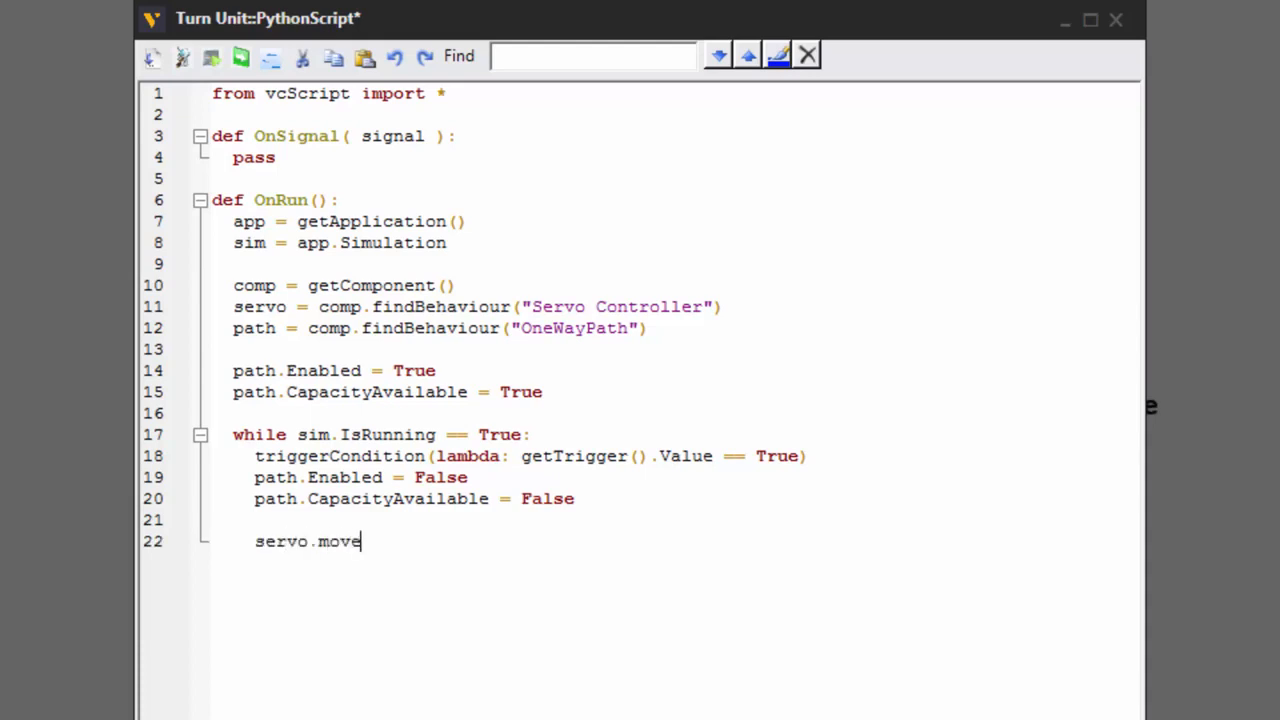
type("()")
type("90")
key("End")
key("Return")
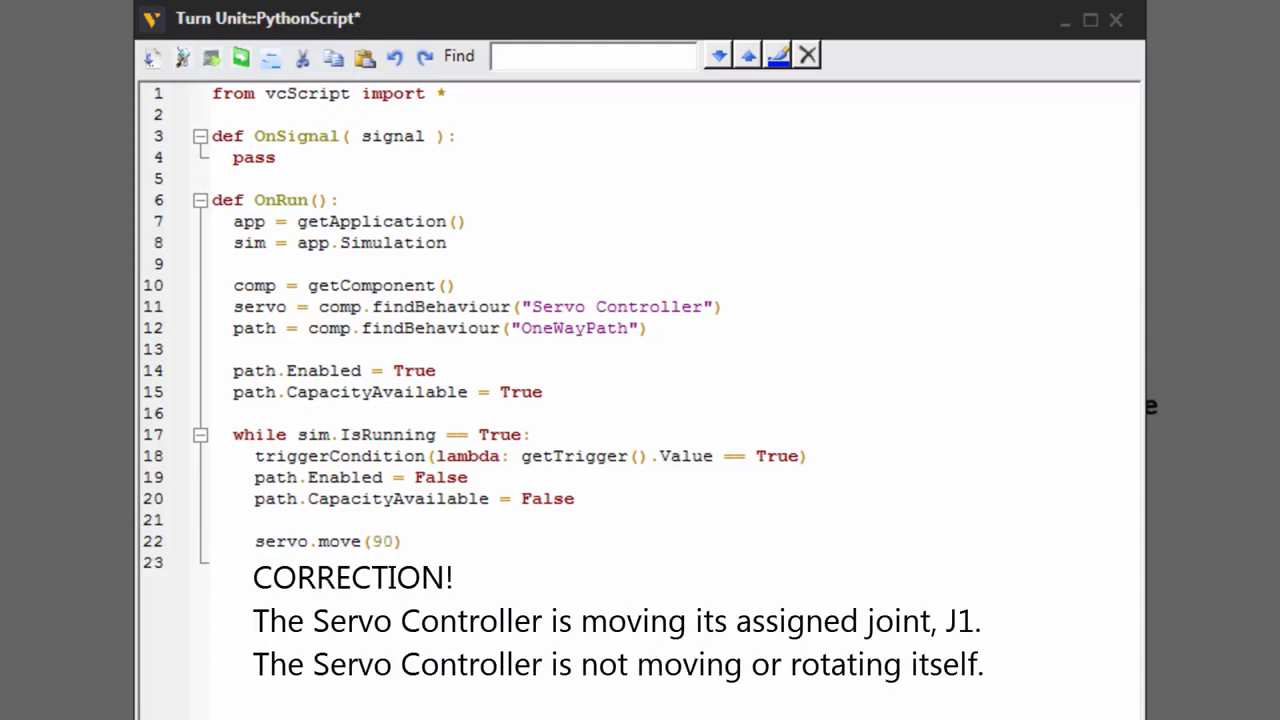
Below servo.move(90), add a line setting path.Enabled to True
type("pat")
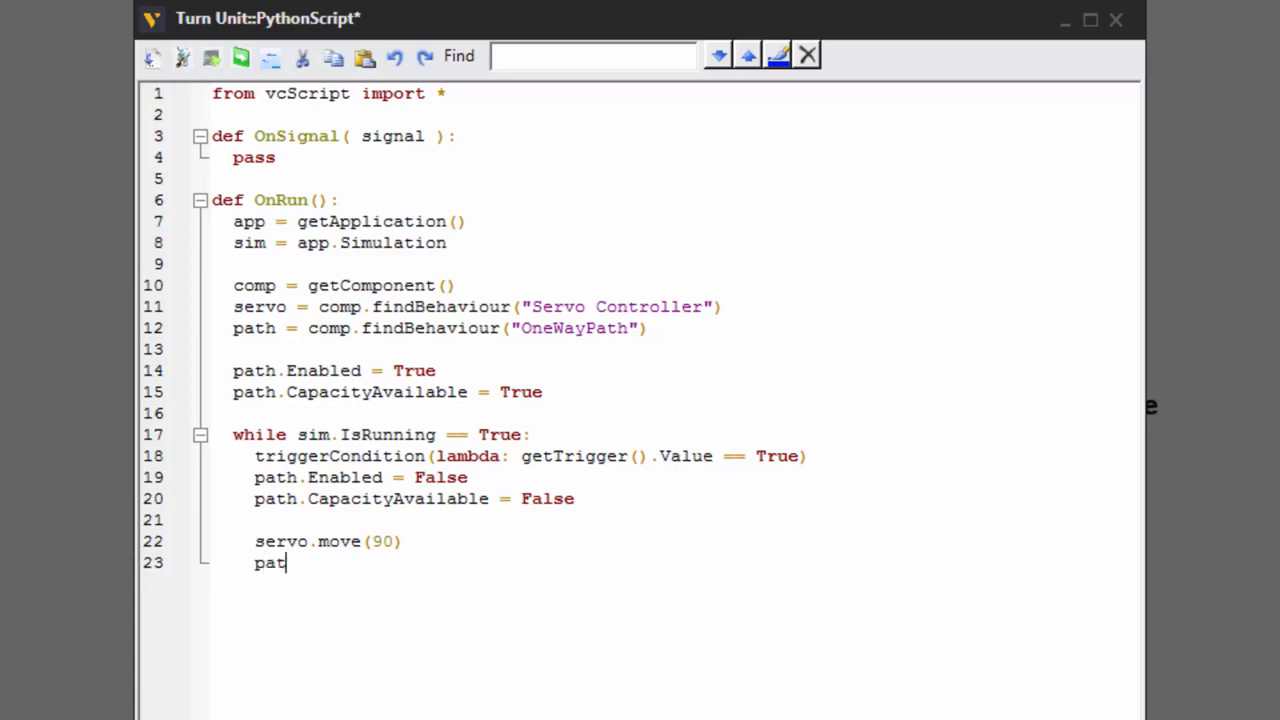
type("h.Enabled ")
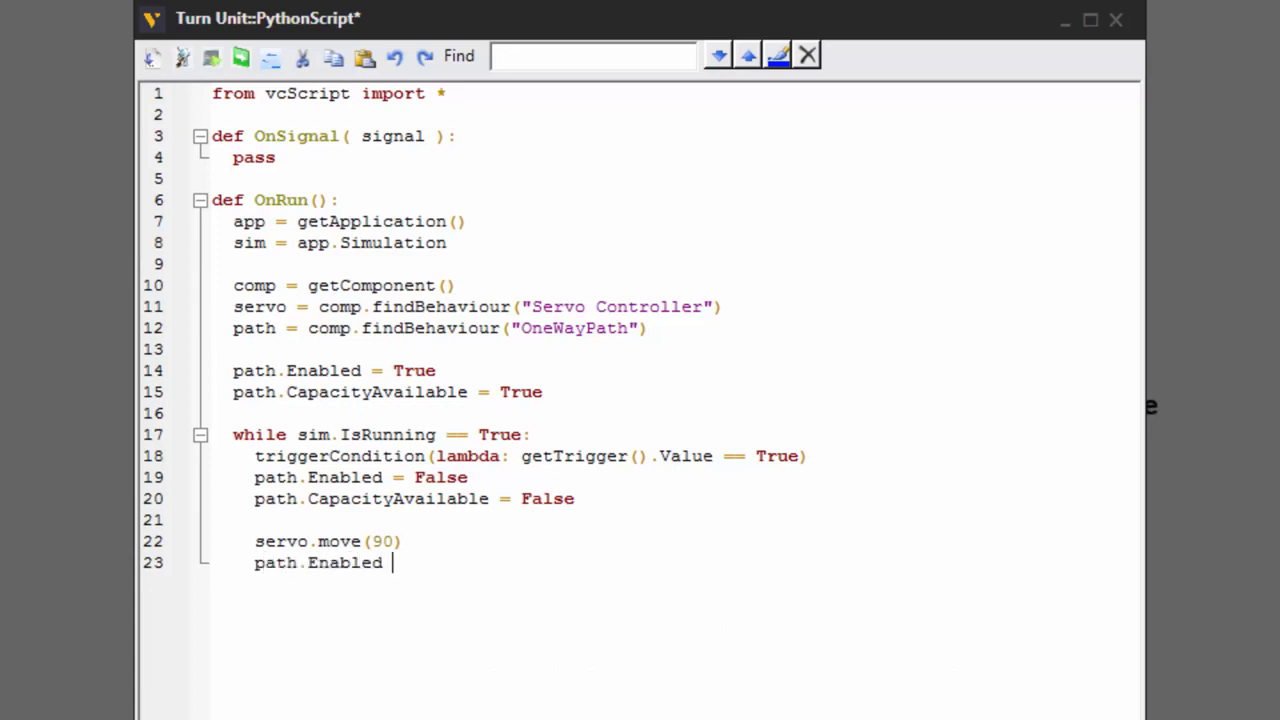
type("= True")
key("Return")
After re-enabling the path, add triggerCondition(lambda: getTrigger().Value == True) to the loop
type("t")
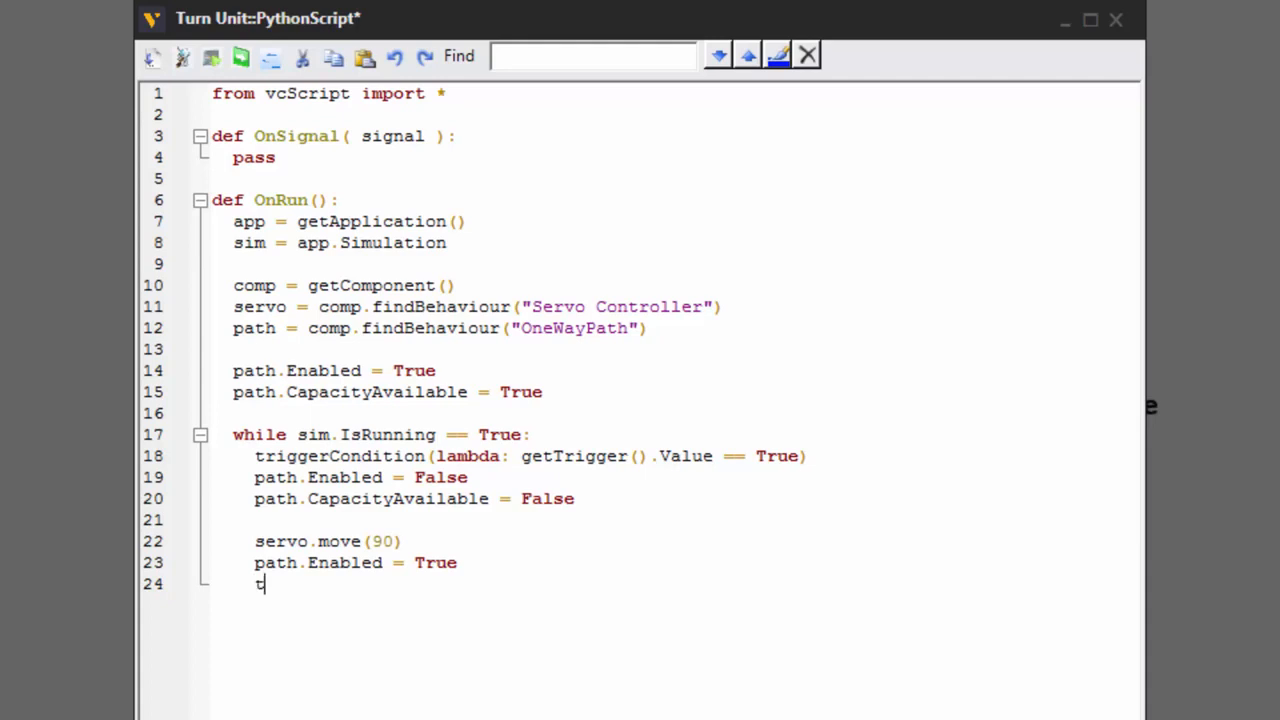
type("riggerCondition()")
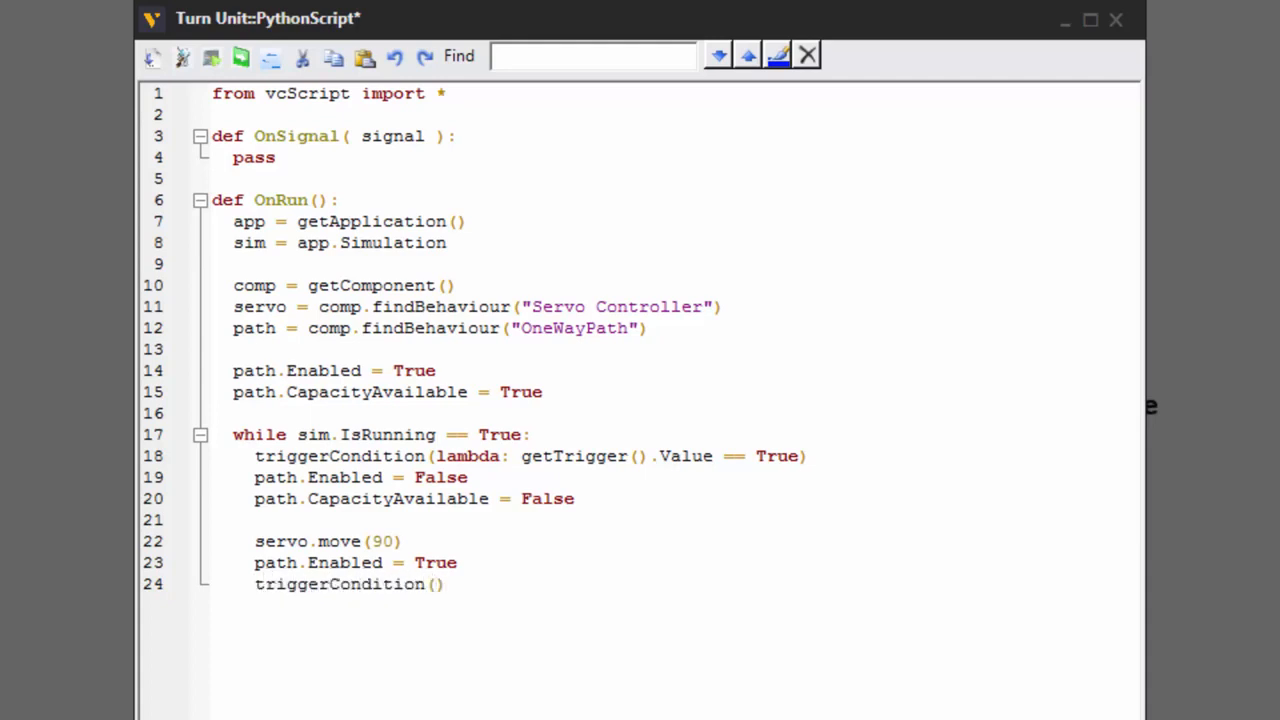
type("lambda: getTrigger(")
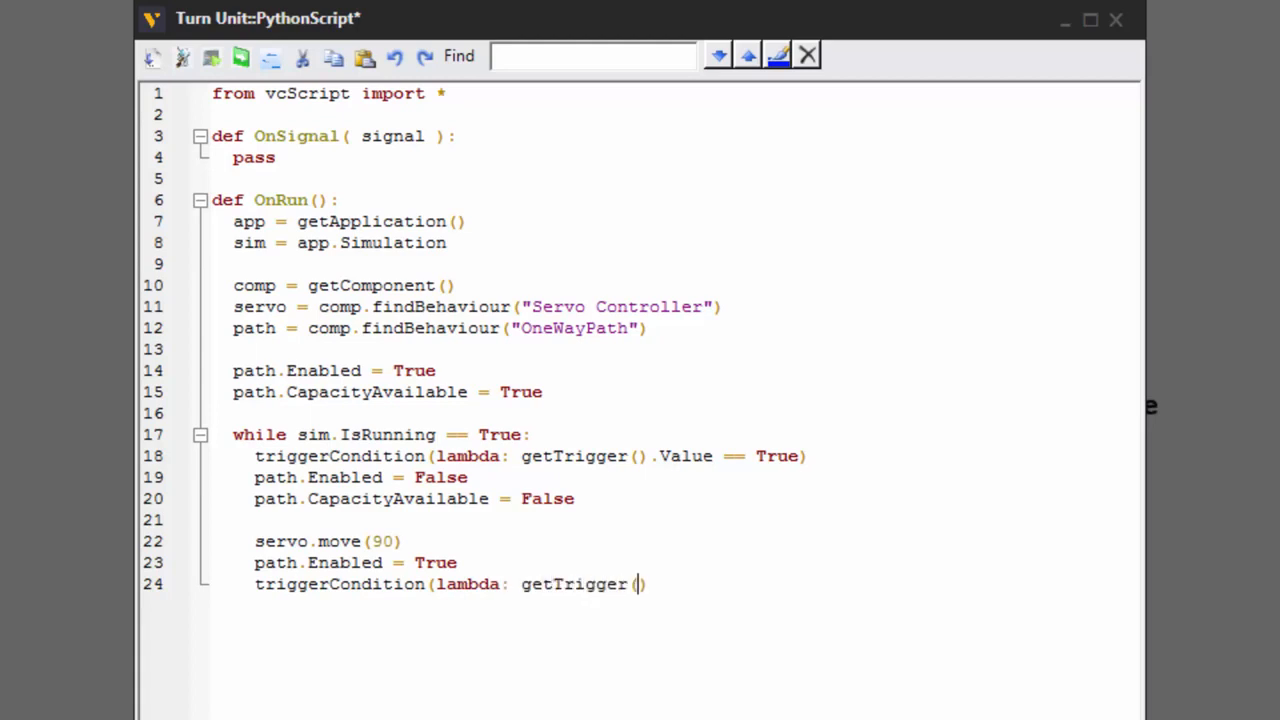
type(").Value == True")
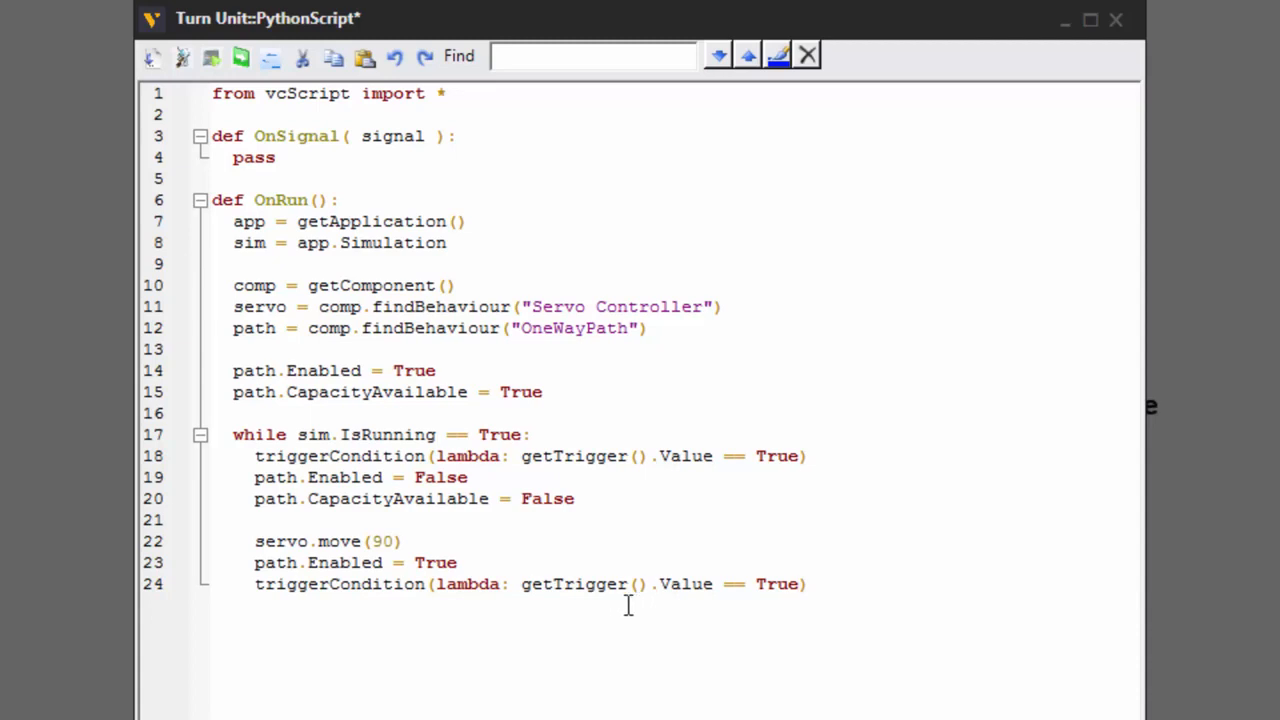
After the second trigger condition, leave a blank line and add servo.move(0) to return the table
left_click(833, 584)
key("Return")
key("Return")
type("servo")
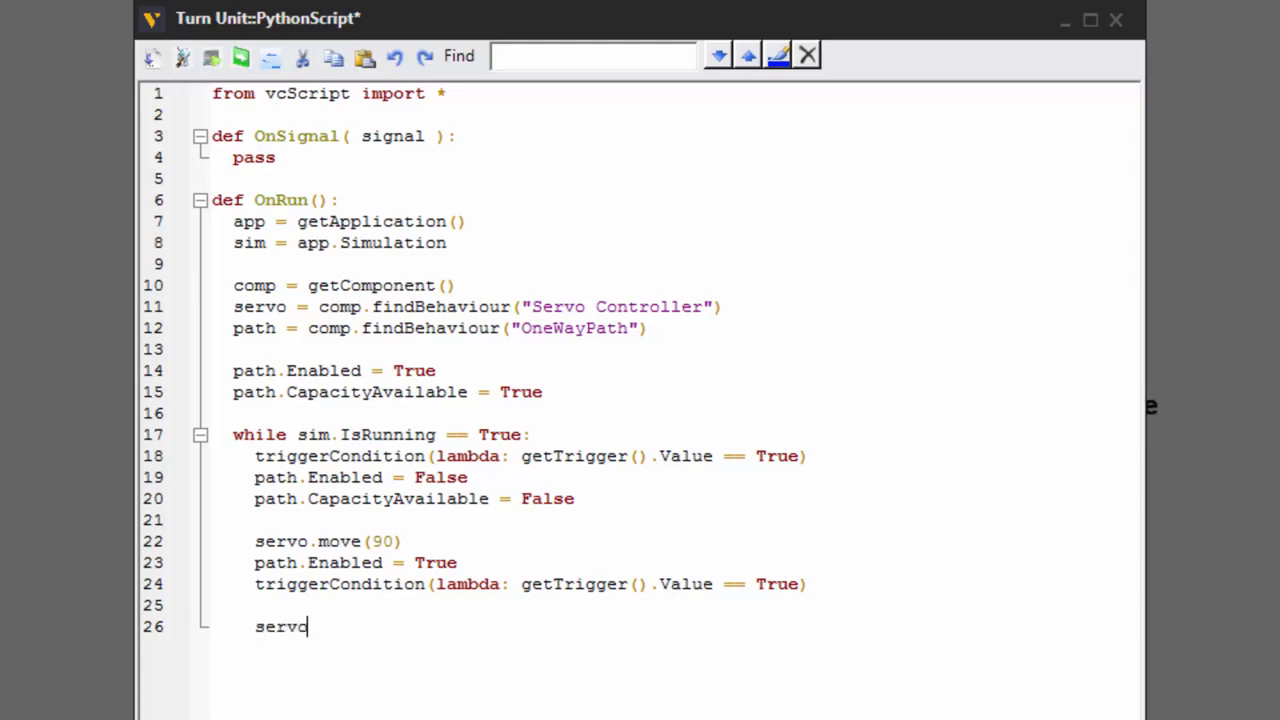
type(".move(0)")
key("Left")
type("0")
key("Right")
key("Return")
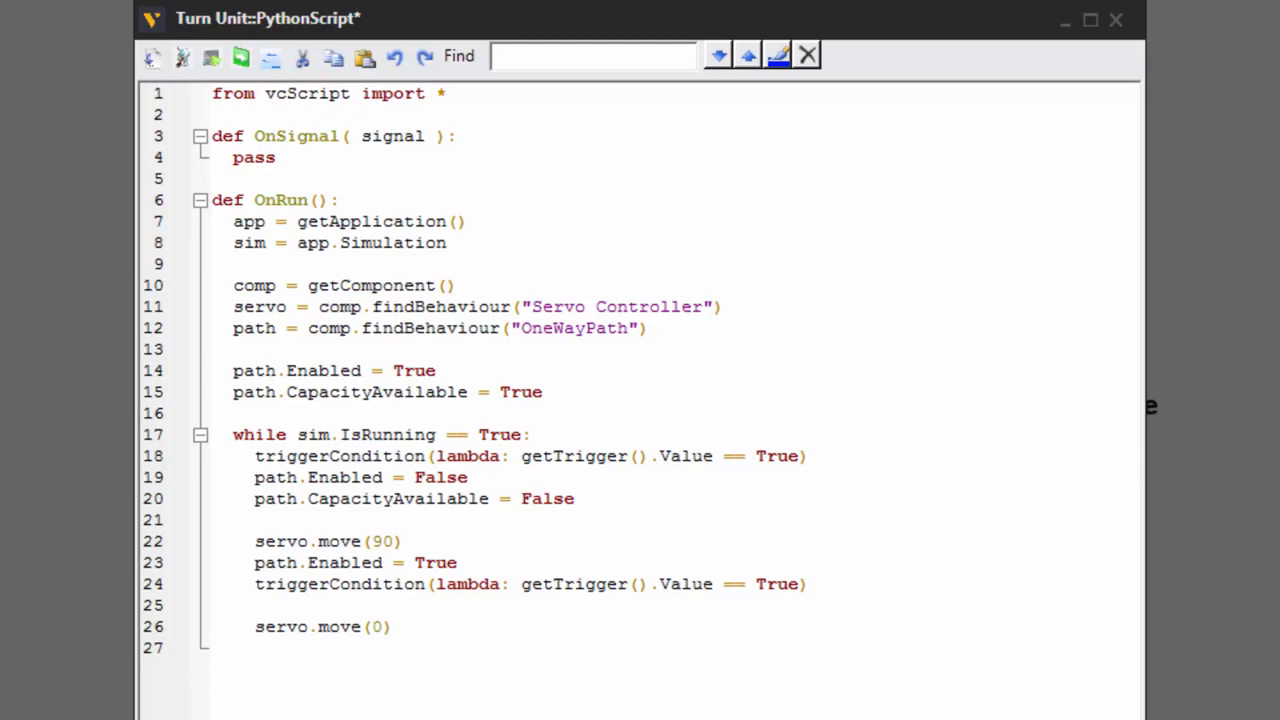
End the loop with path.CapacityAvailable = True, then save the script and close its editor
type("path.CapacityAva")
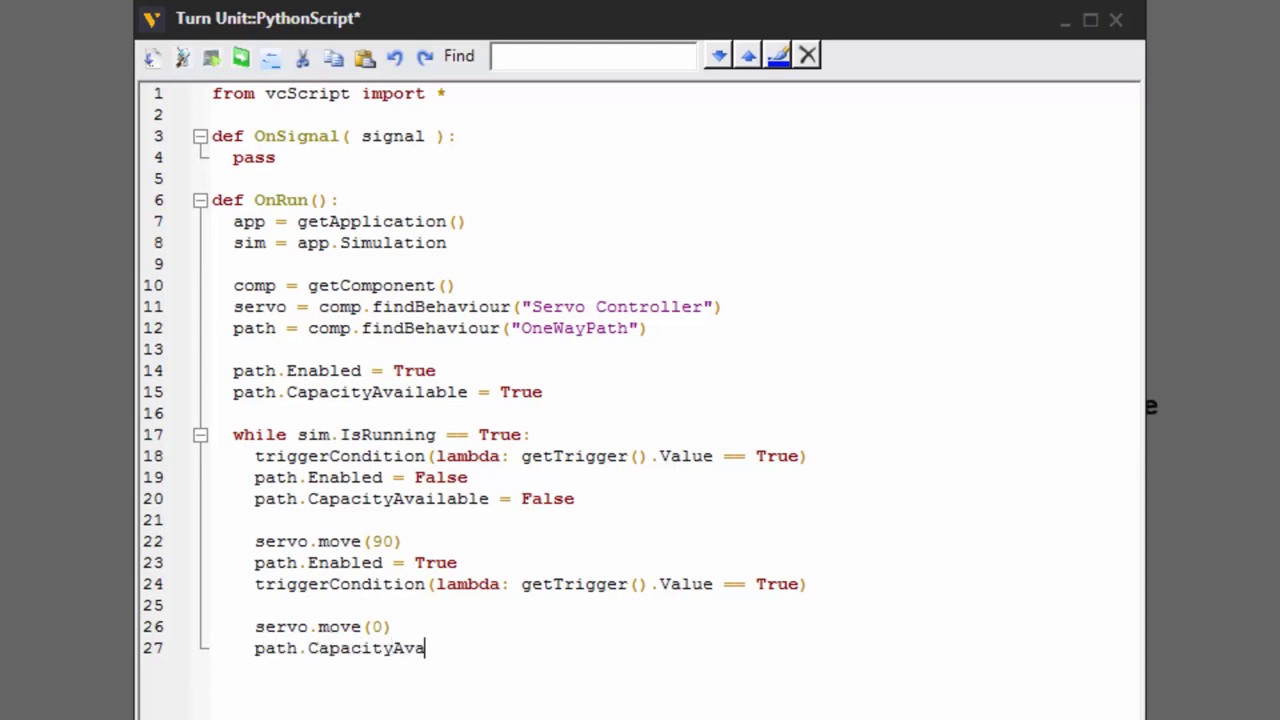
type("ilable = True")
key("Return")
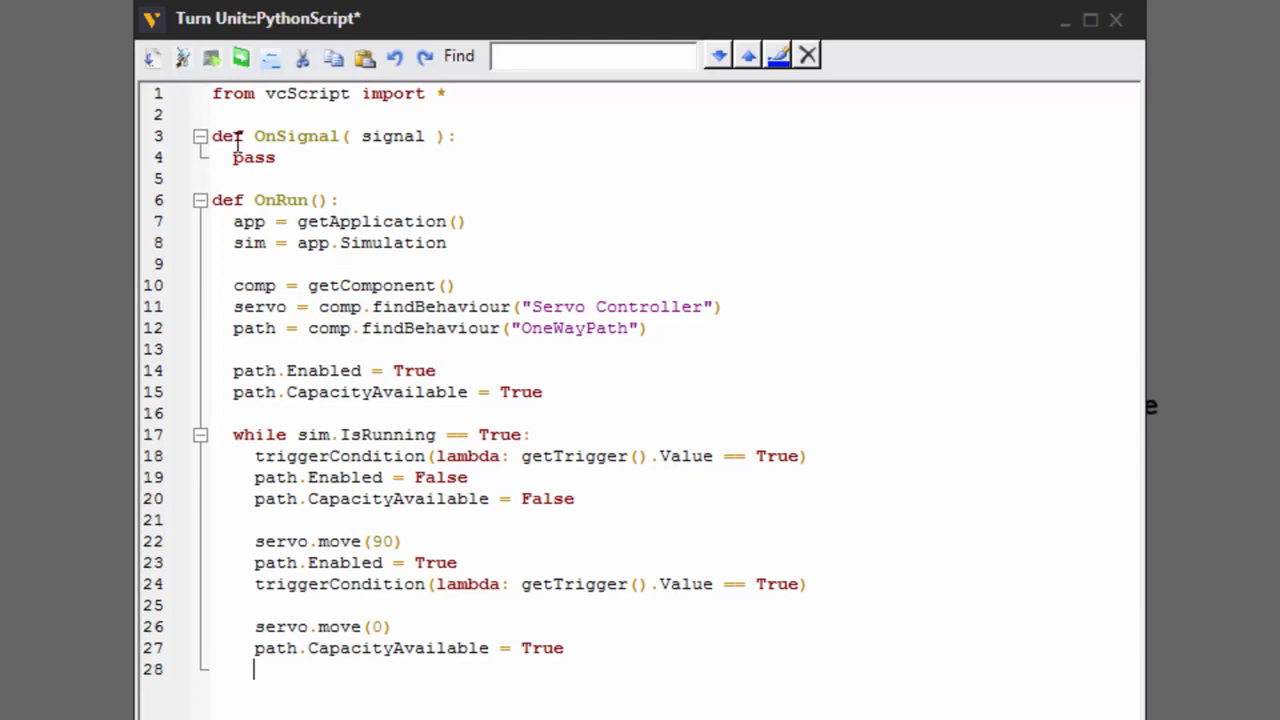
left_click(151, 59)
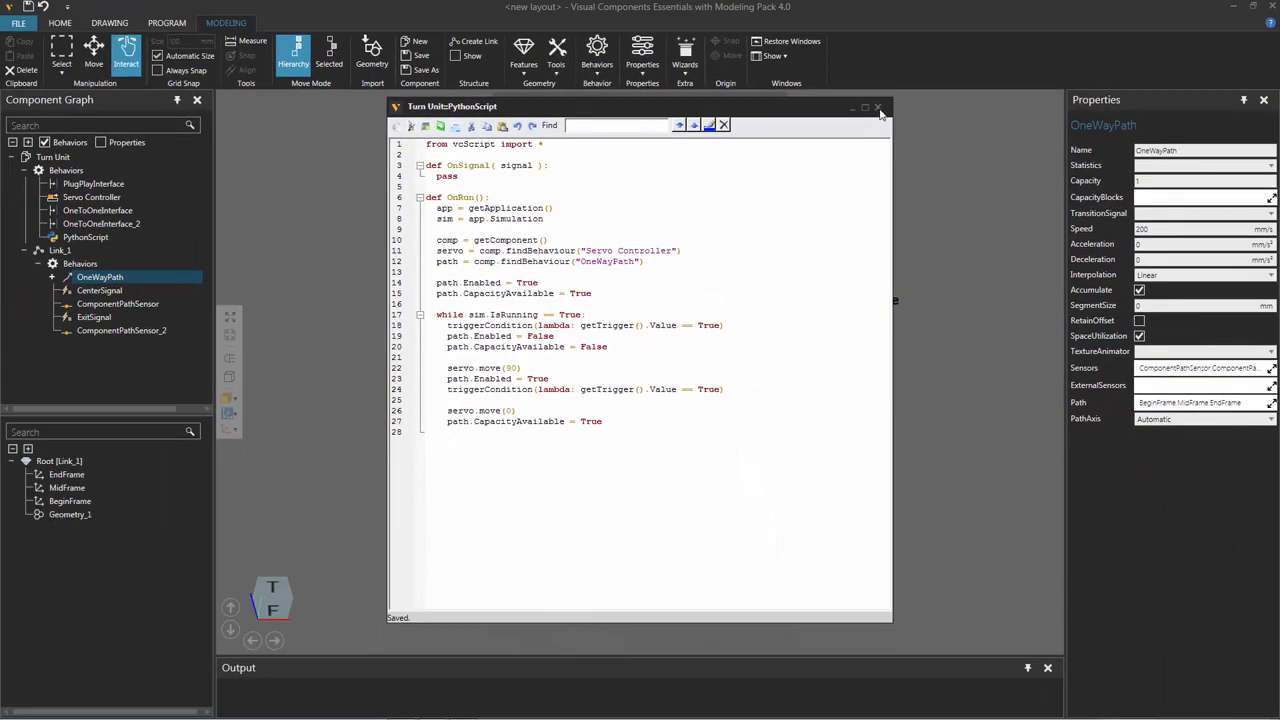
left_click(1116, 19)
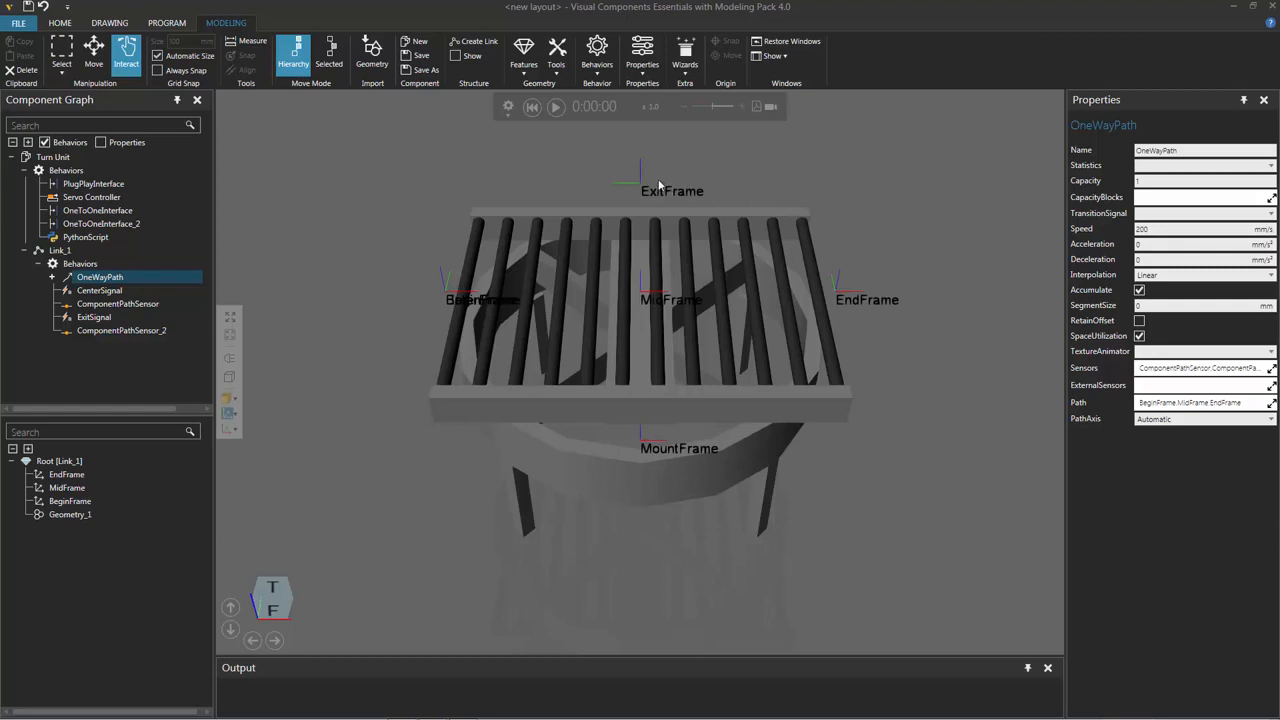
Save the component as Turn Unit.vcmx in the My Models folder
left_click(424, 58)
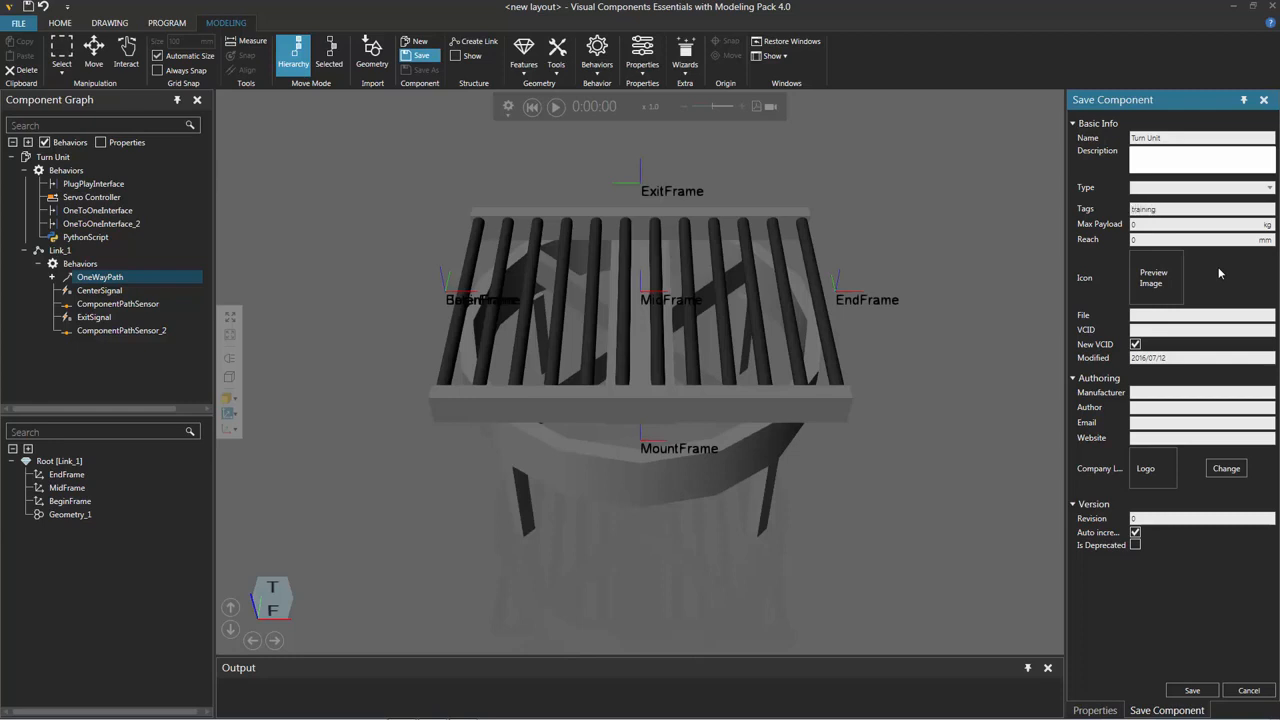
left_click(1193, 689)
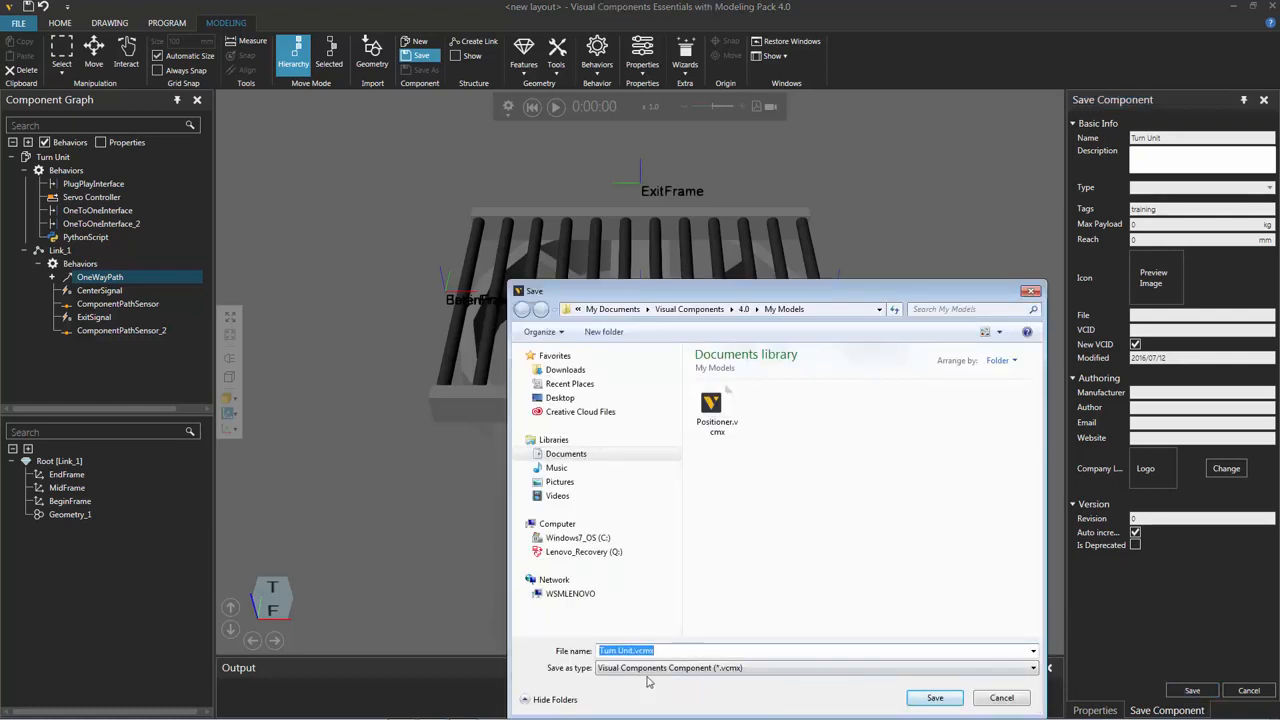
left_click(933, 701)
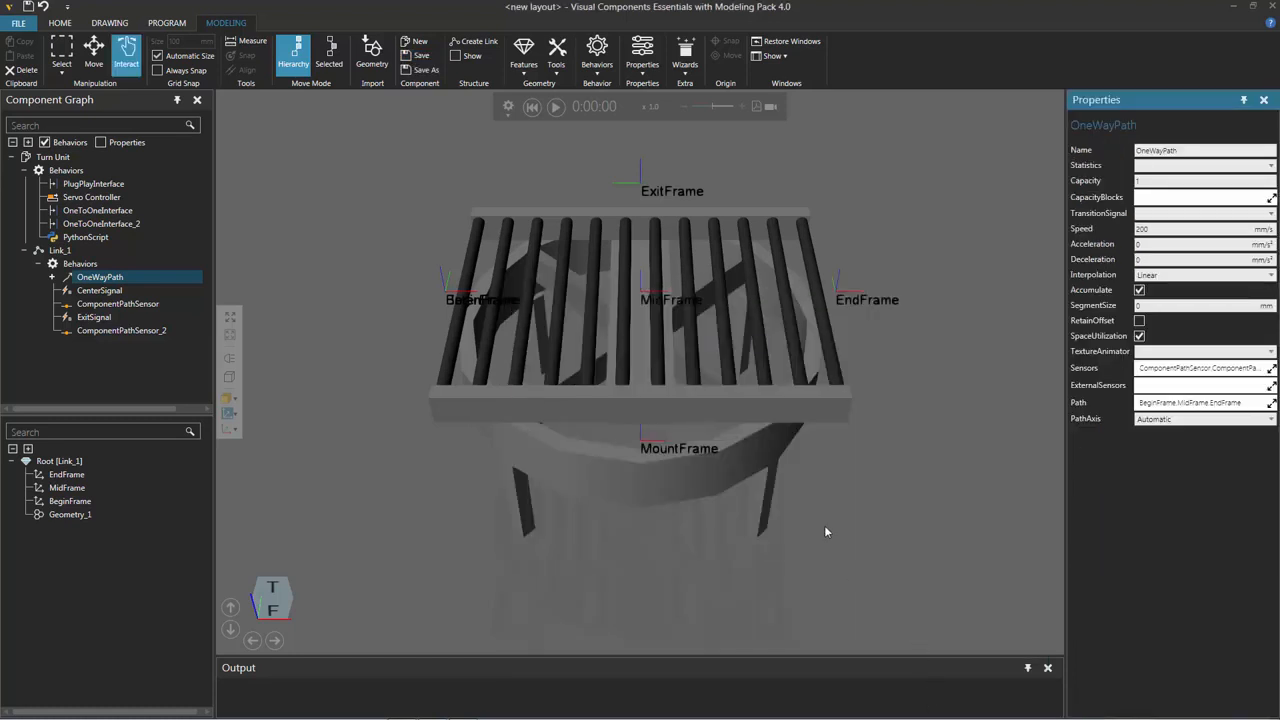
Place the saved Turn Unit from the My Models collection in an empty layout
left_click(61, 25)
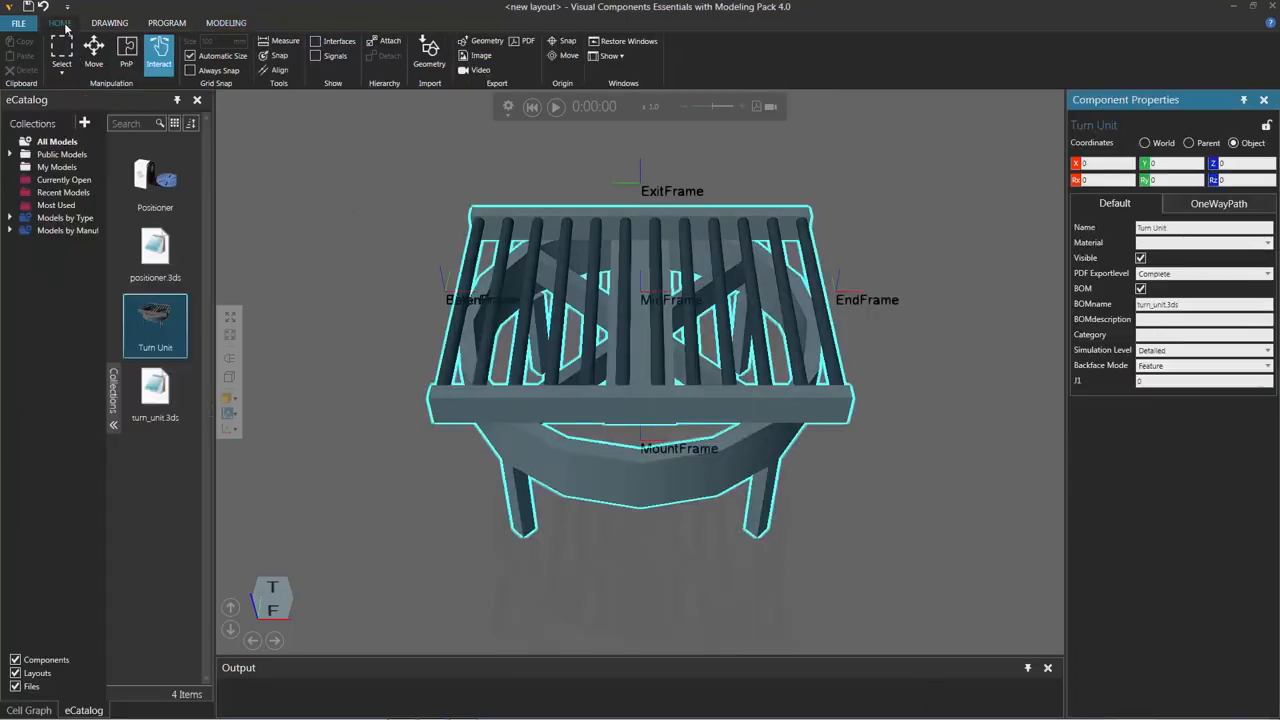
left_click(60, 167)
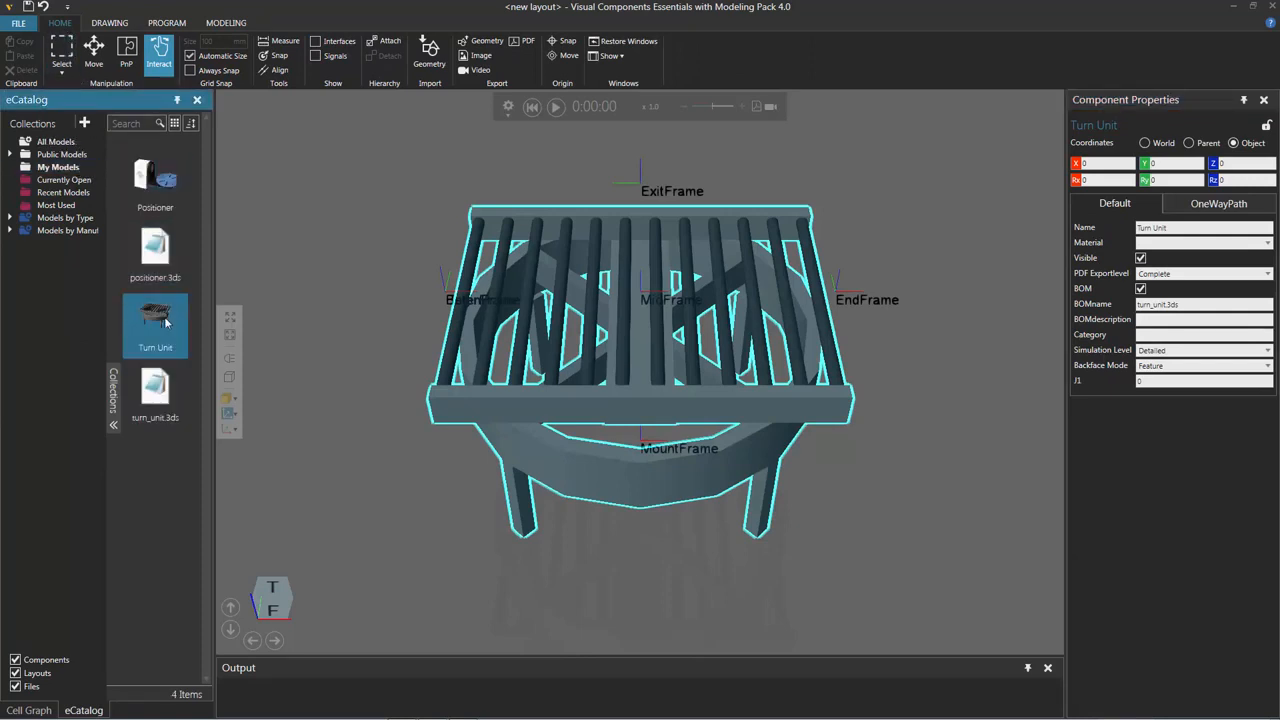
mouse_move(166, 322)
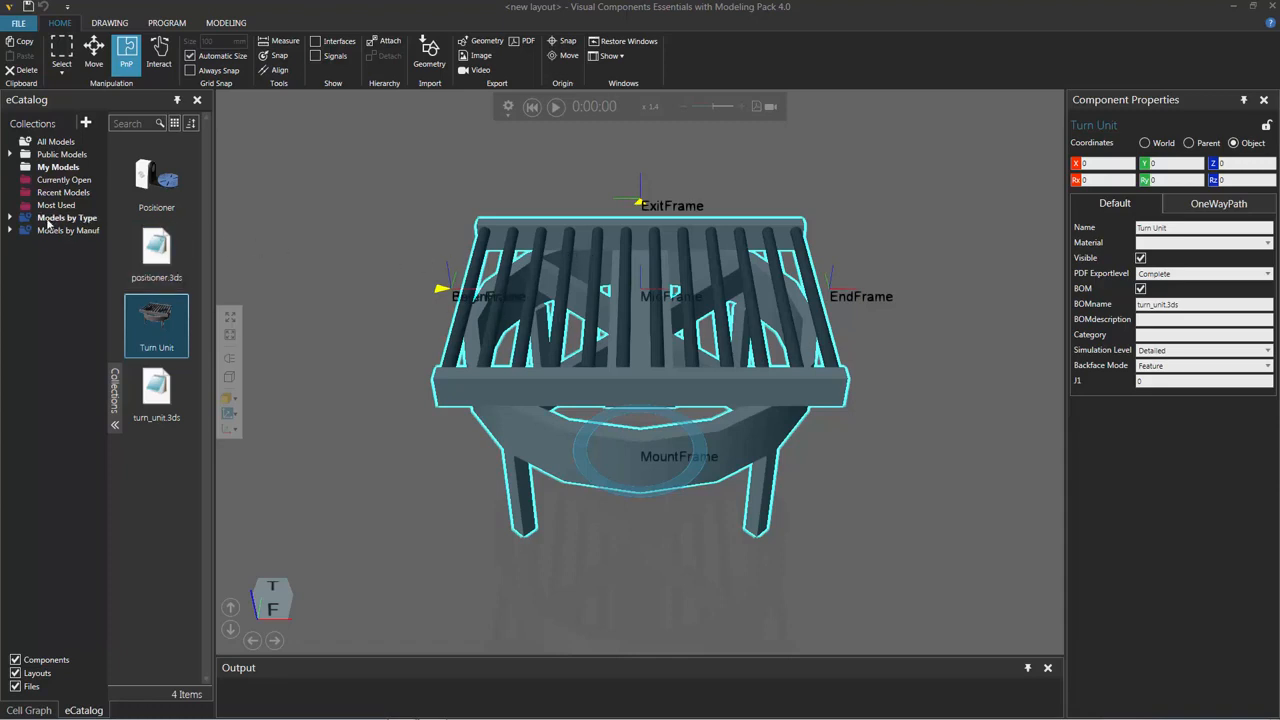
Add a Conveyor from the Visual Components conveyor models by type and connect it to the turn unit's BeginFrame side
left_click(9, 219)
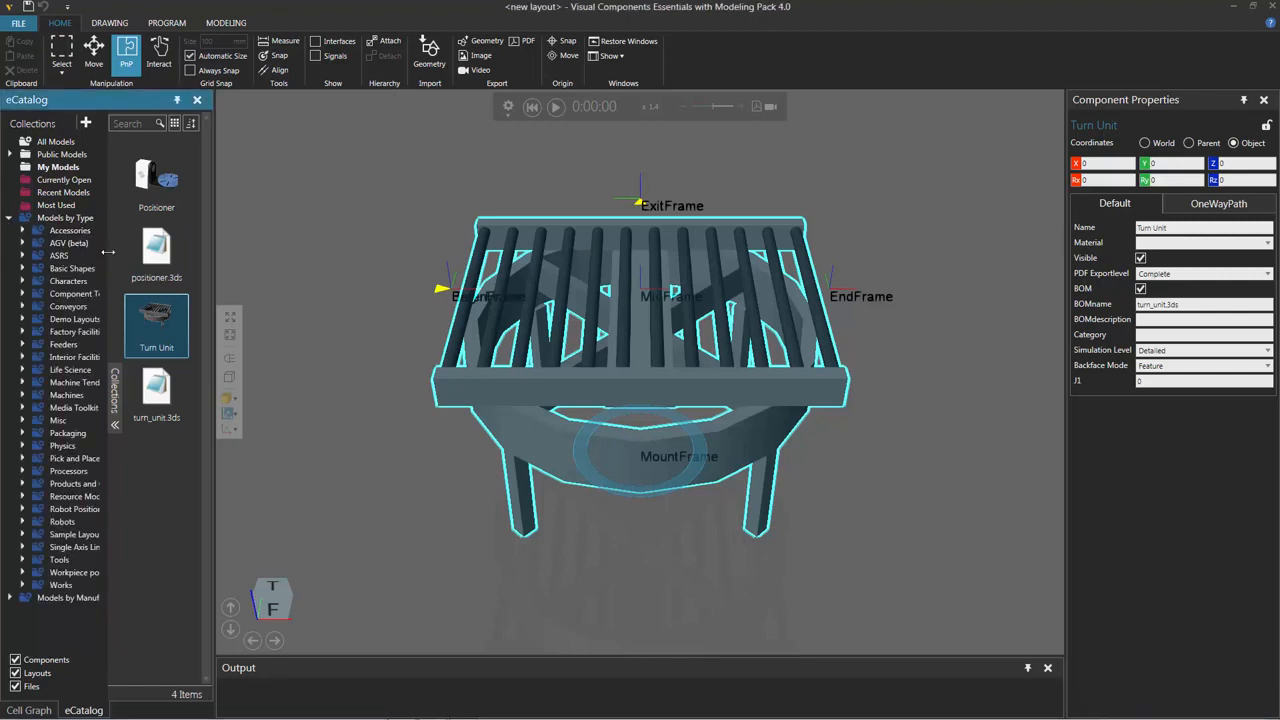
left_click_drag(105, 251, 263, 267)
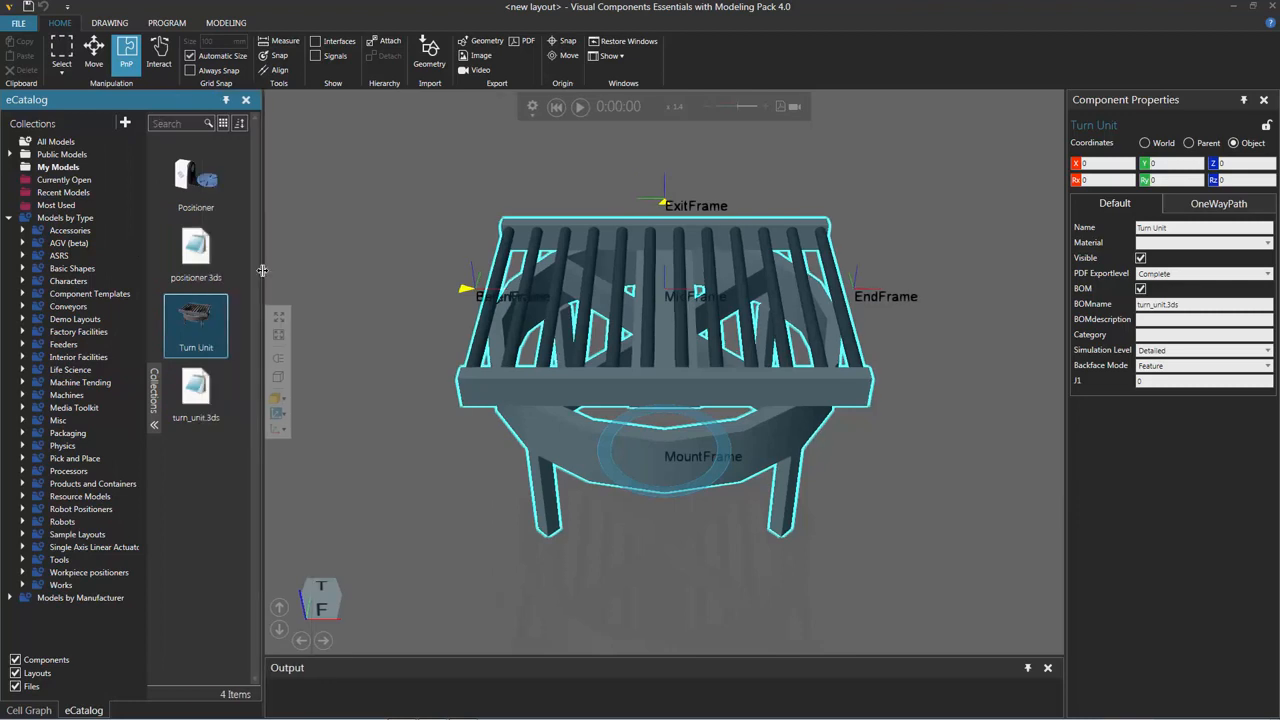
left_click(75, 307)
left_click(23, 308)
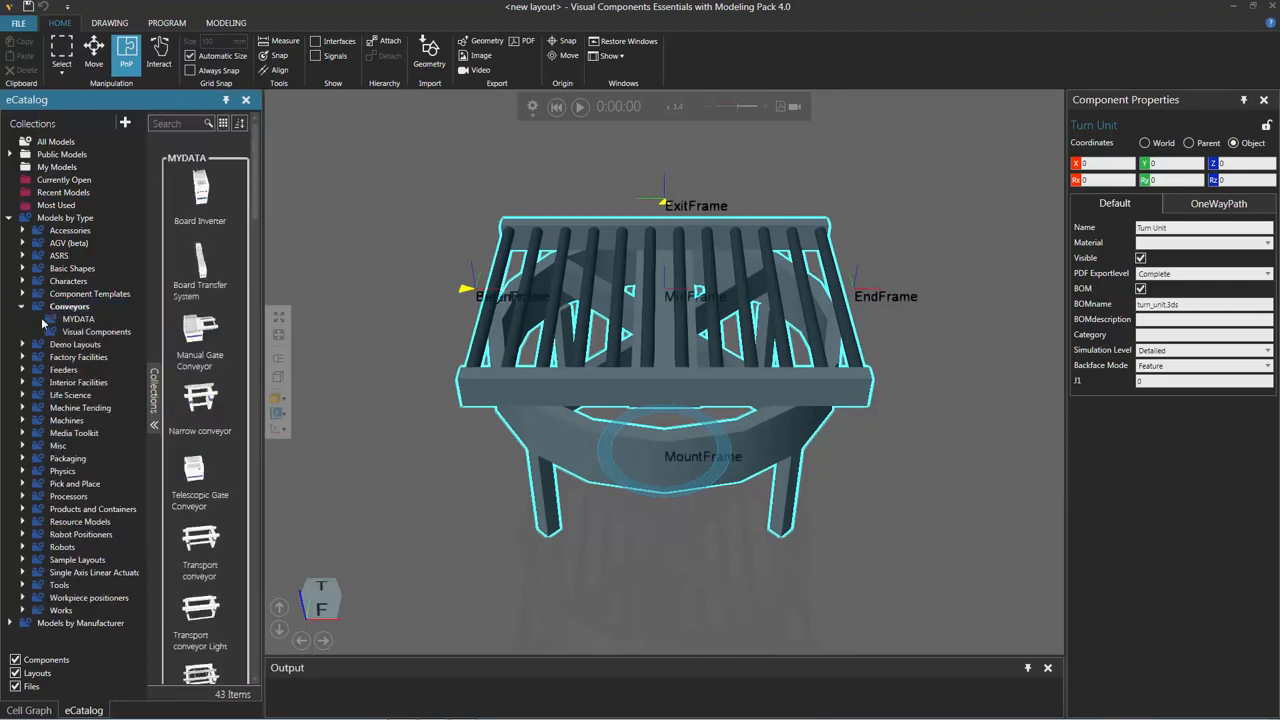
left_click(113, 333)
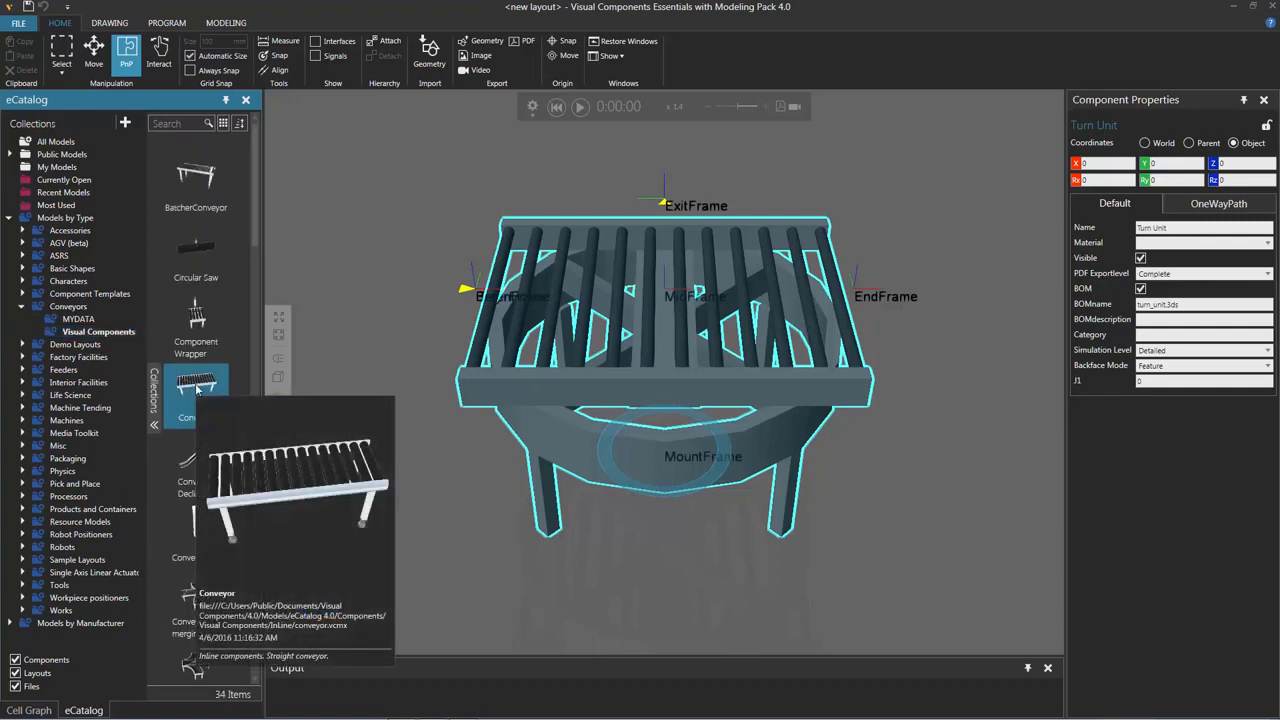
left_click_drag(196, 389, 464, 306)
left_click_drag(545, 210, 352, 245)
right_click_drag(484, 476, 556, 396, "ctrl")
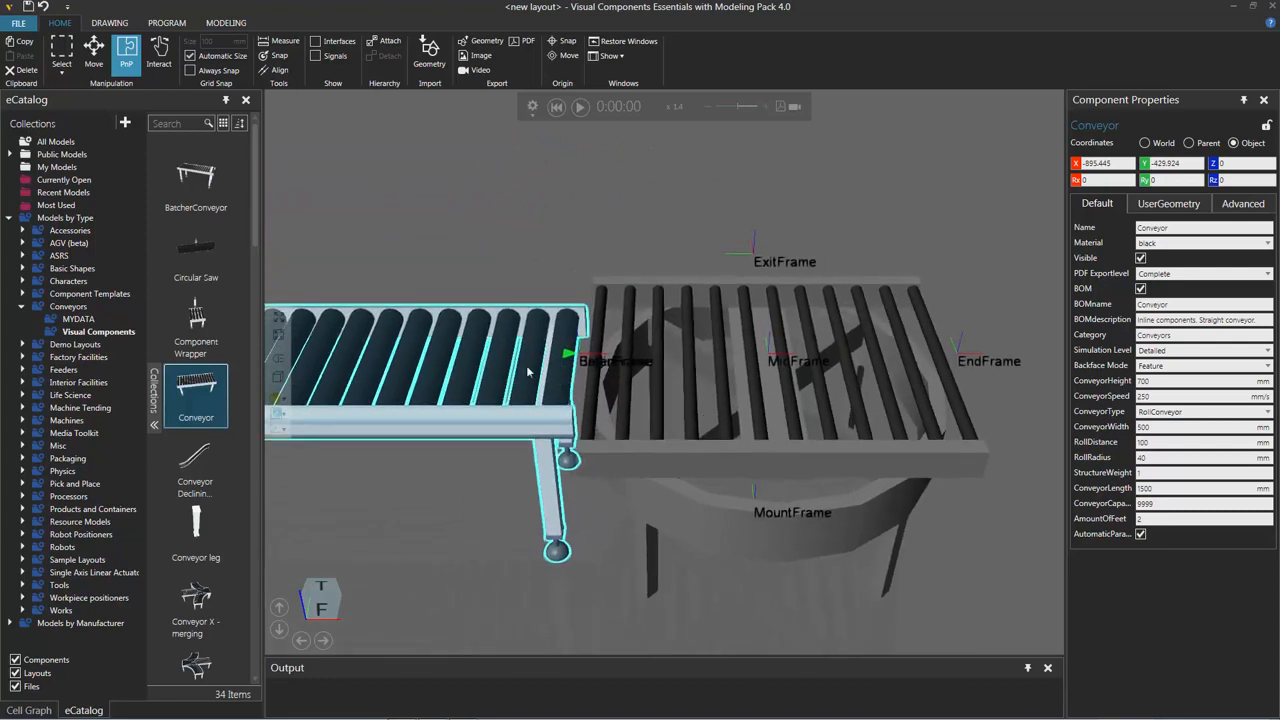
Add a second Conveyor and connect its start to the turn unit's ExitFrame
left_click_drag(198, 390, 528, 211)
right_click_drag(860, 200, 728, 424)
left_click_drag(725, 182, 744, 537)
right_click_drag(744, 537, 736, 509)
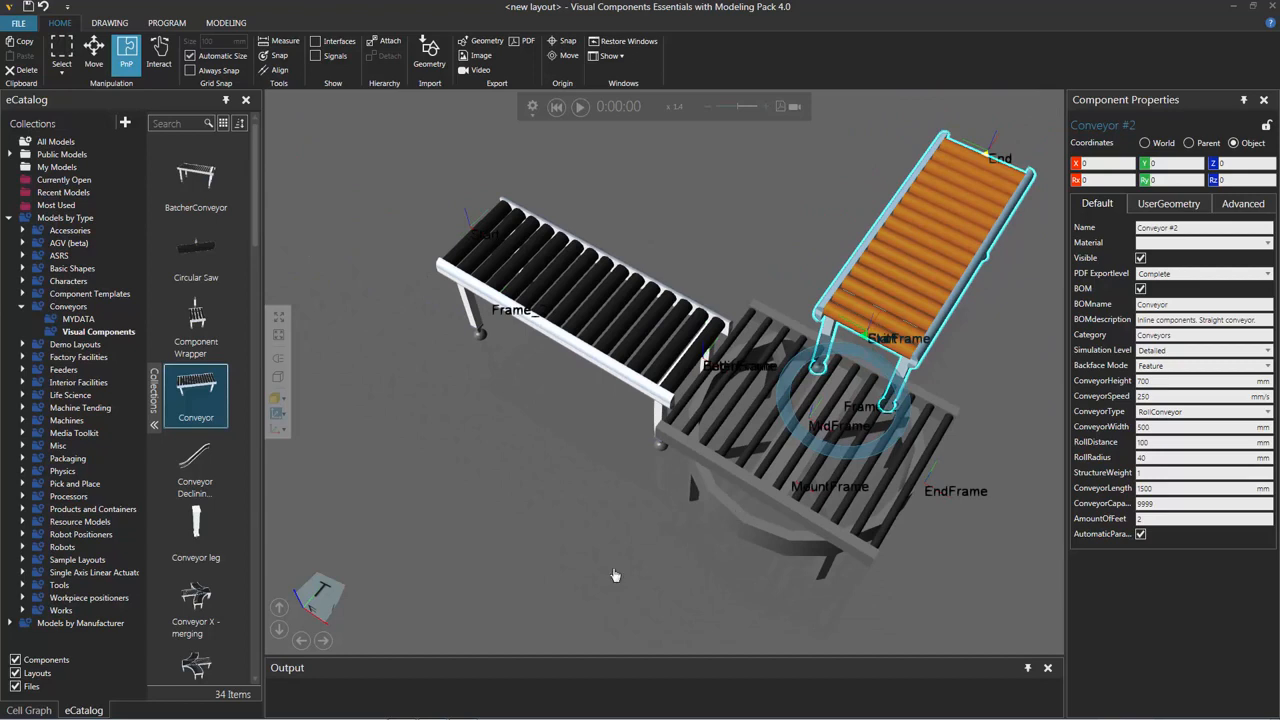
right_click_drag(615, 575, 542, 558)
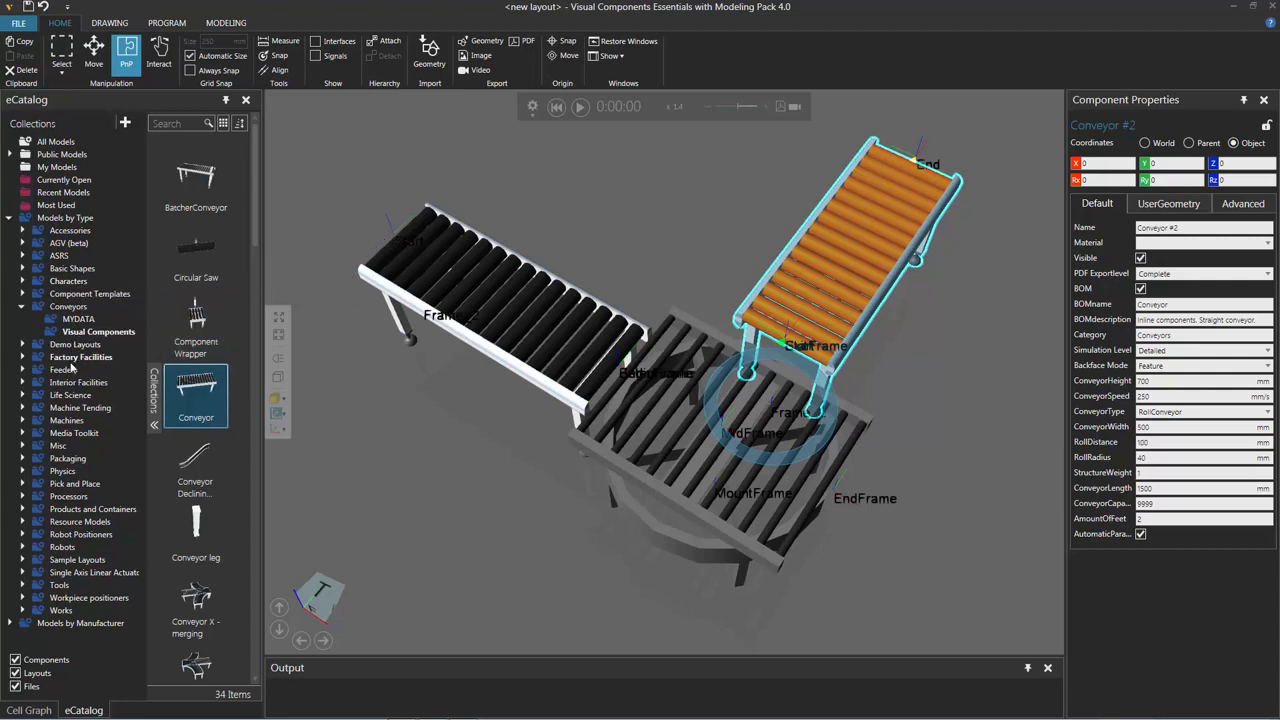
Add a Shape Feeder from the Feeders models and connect it to the start of the infeed conveyor
left_click(70, 373)
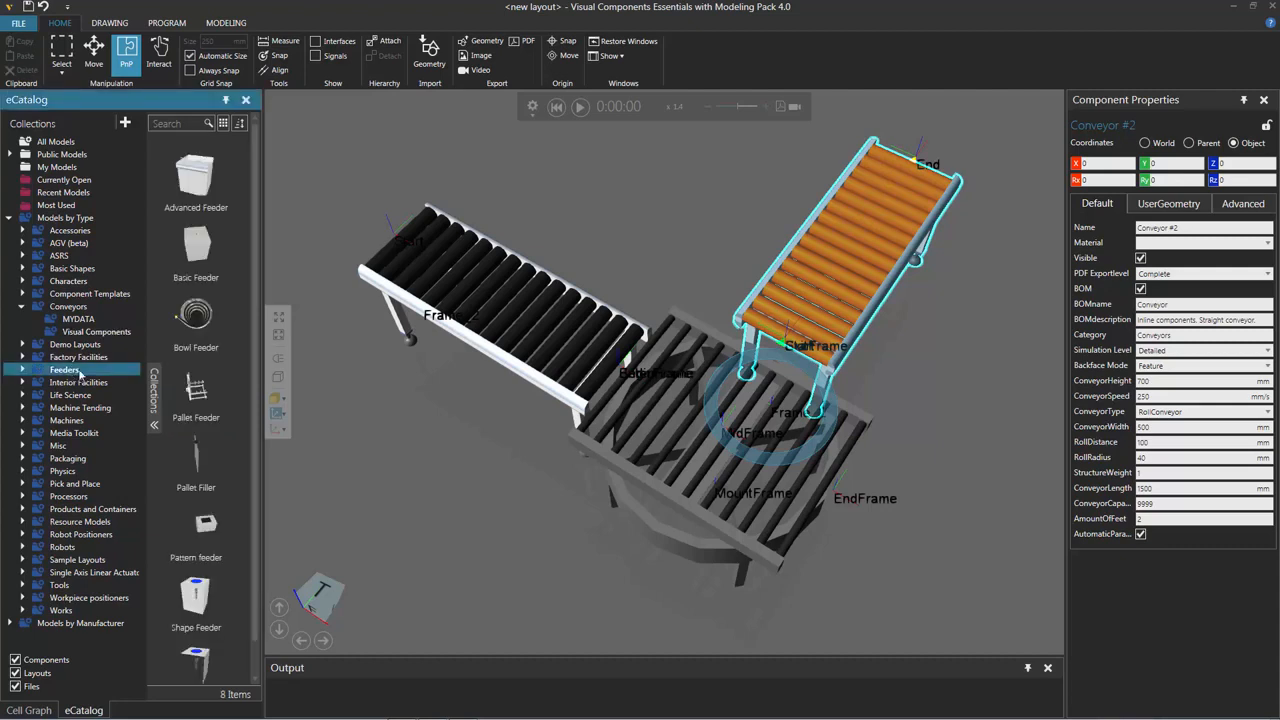
scroll(250, 300, "down", 1)
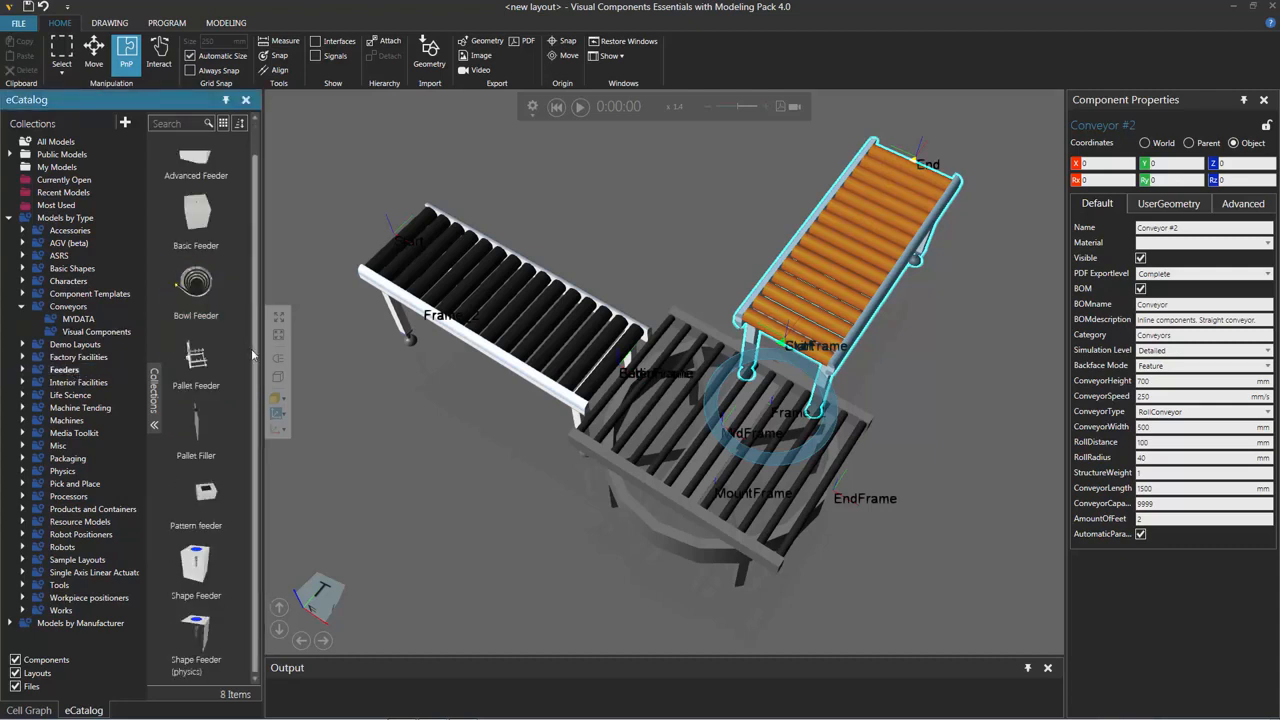
left_click_drag(371, 456, 414, 290)
mouse_move(511, 485)
right_mouse_down()
mouse_move(523, 509)
mouse_move(499, 488)
mouse_move(511, 491)
right_mouse_up()
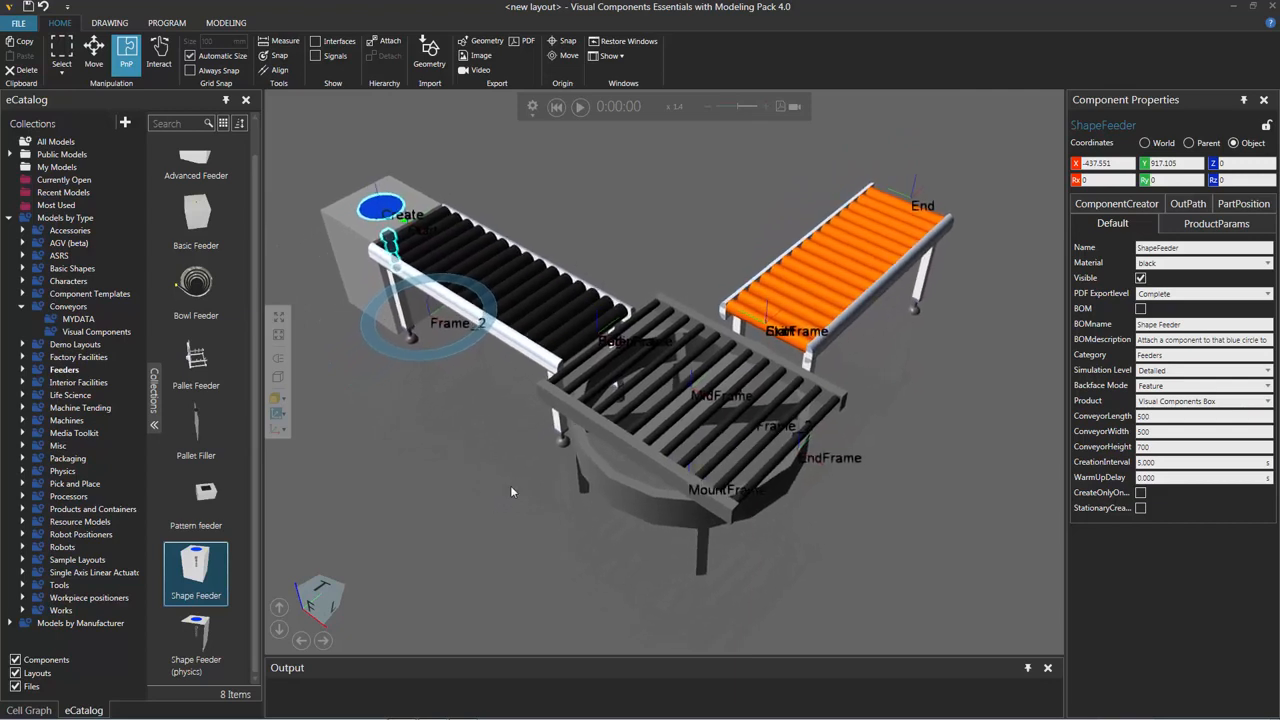
Hide the coordinate frames in the 3D view and start the simulation
left_click(277, 417)
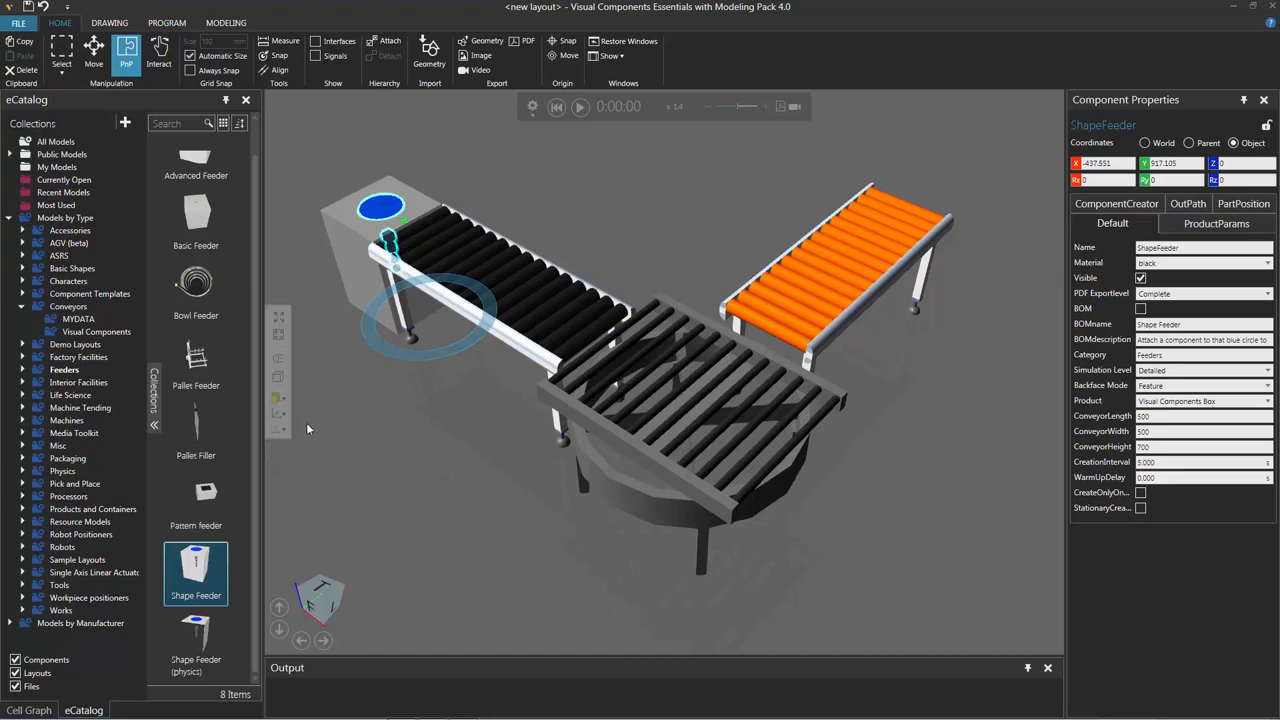
left_click(320, 421)
left_click(580, 107)
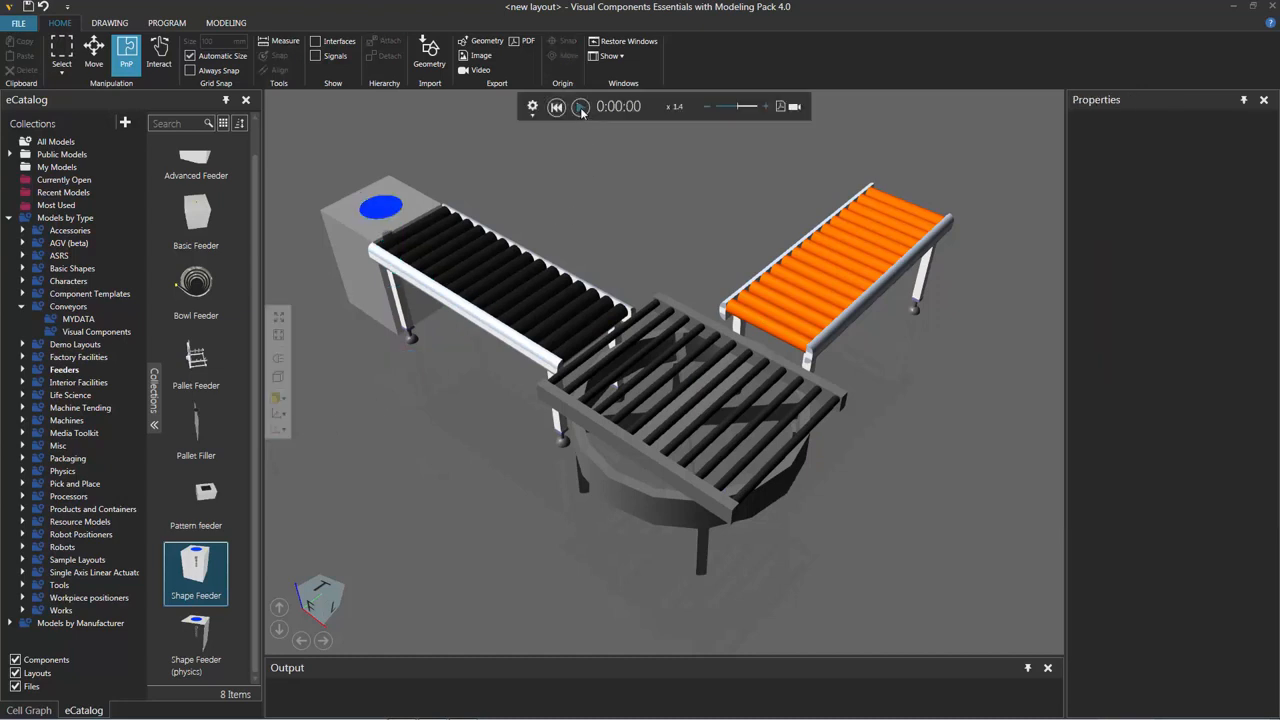